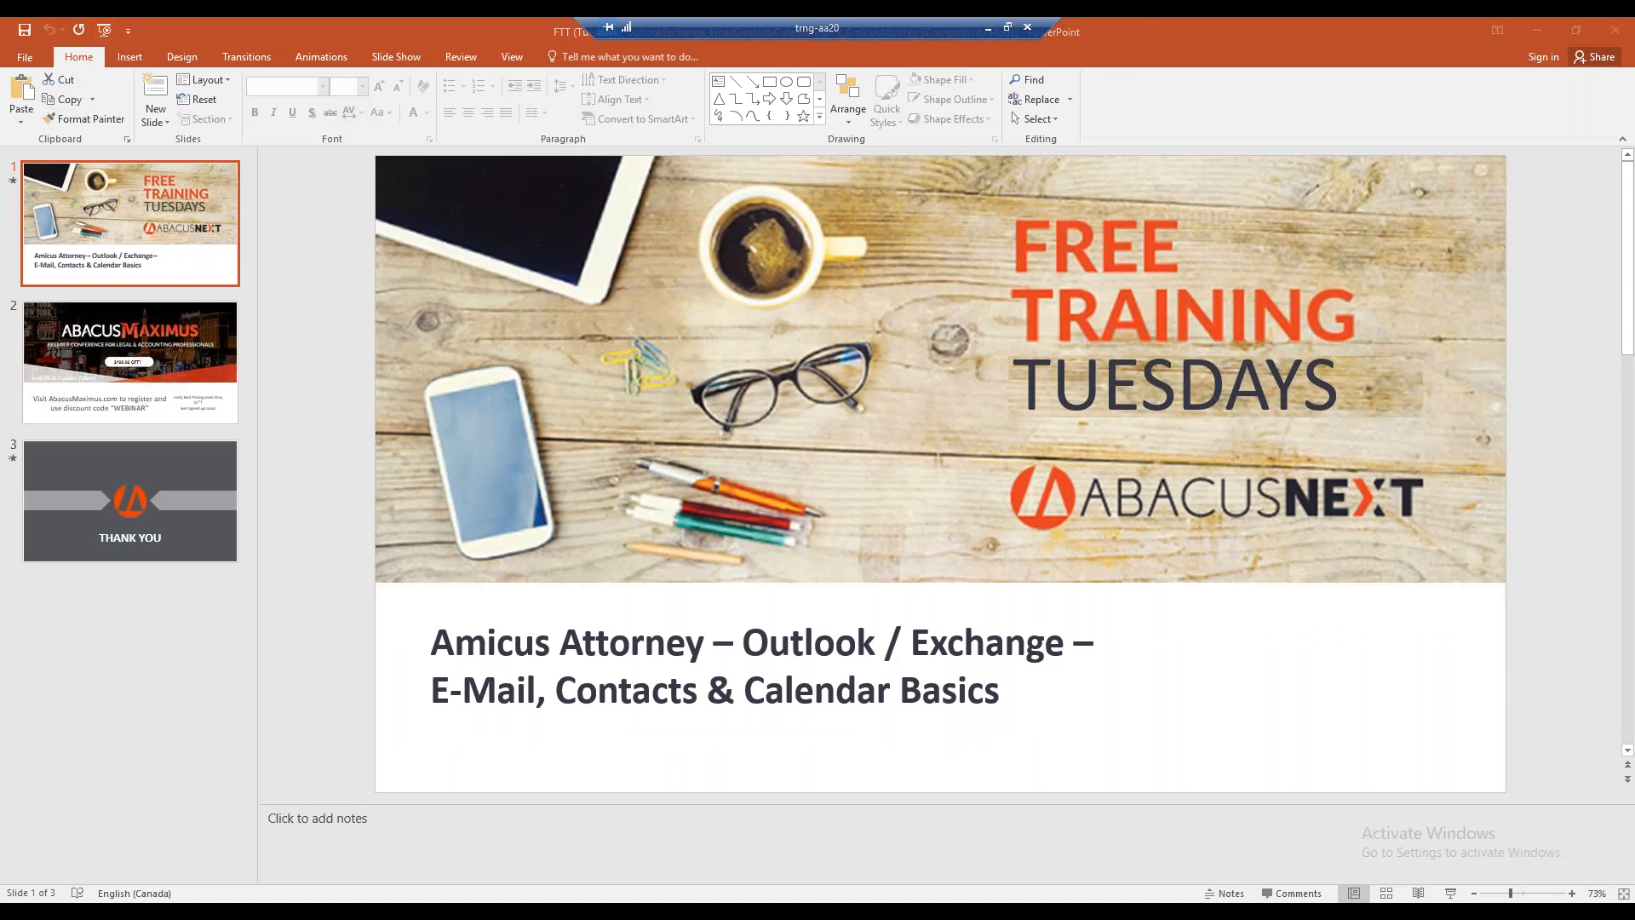
# - Start the training slide show from the title slide and switch to Amicus Attorney
pyautogui.press('F5')
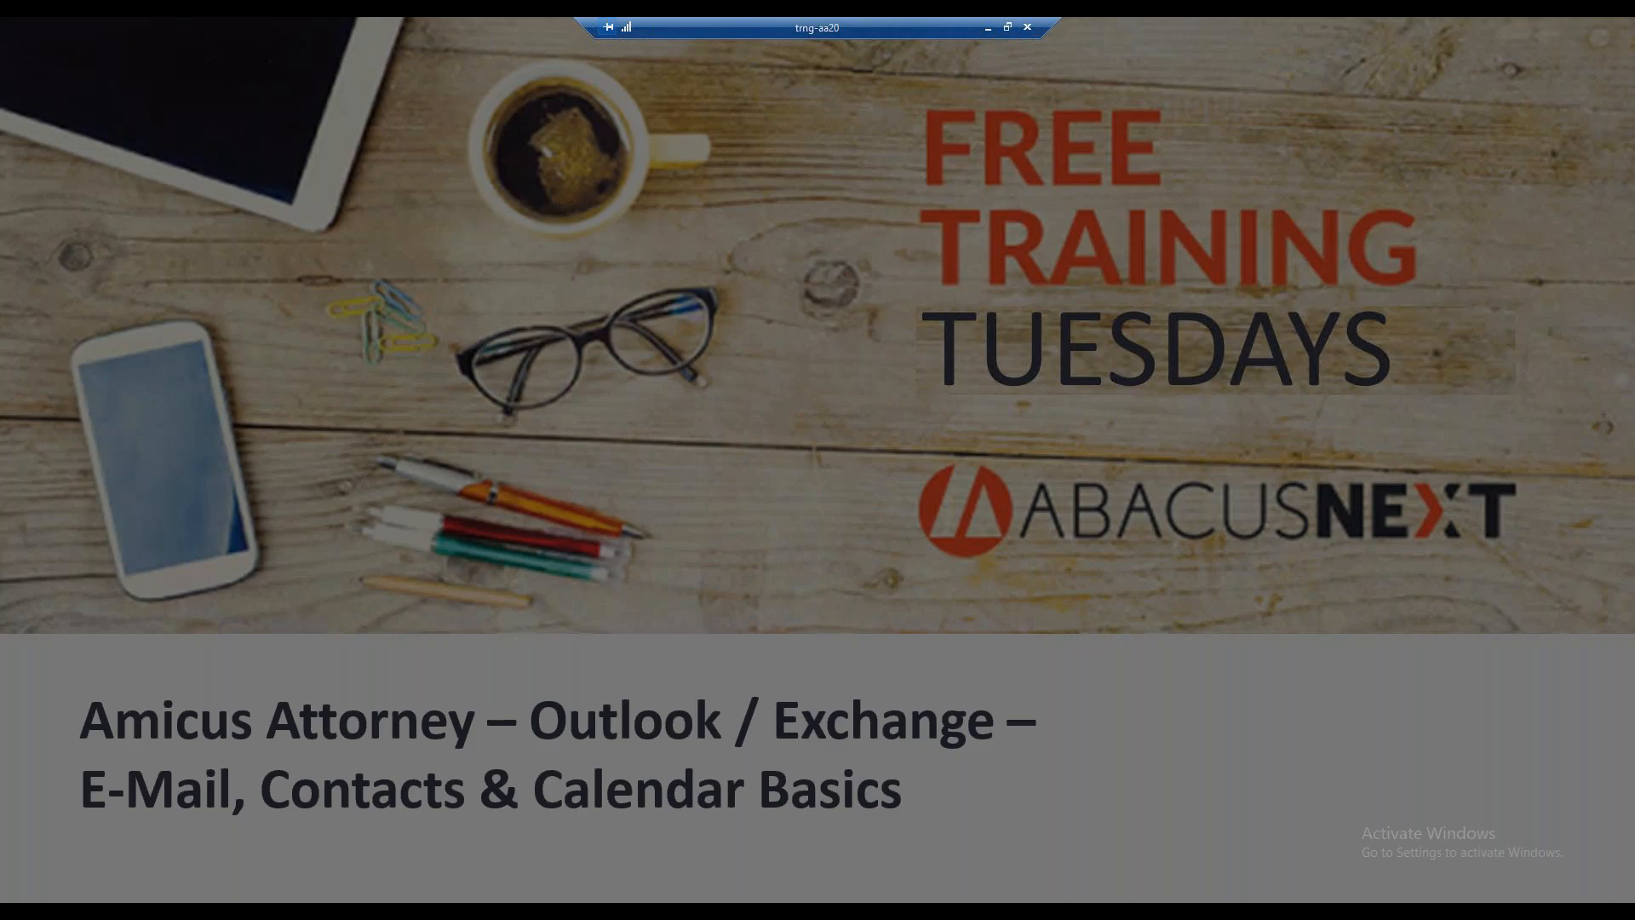
pyautogui.hotkey('alt', 'Tab')
pyautogui.press('Tab')
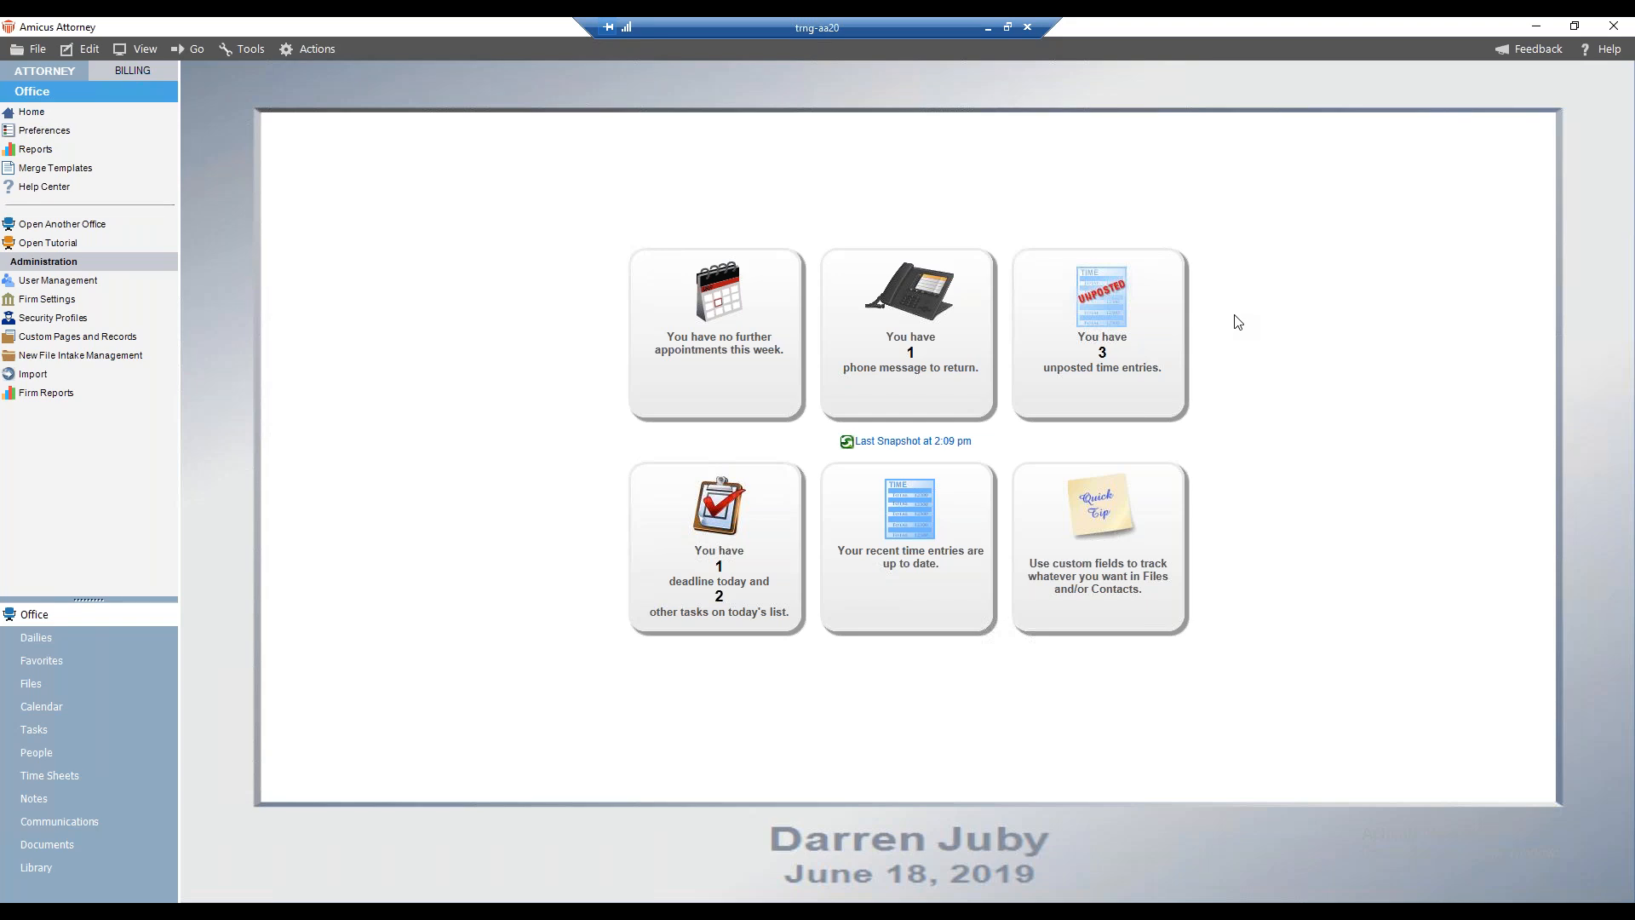
pyautogui.click(658, 480)
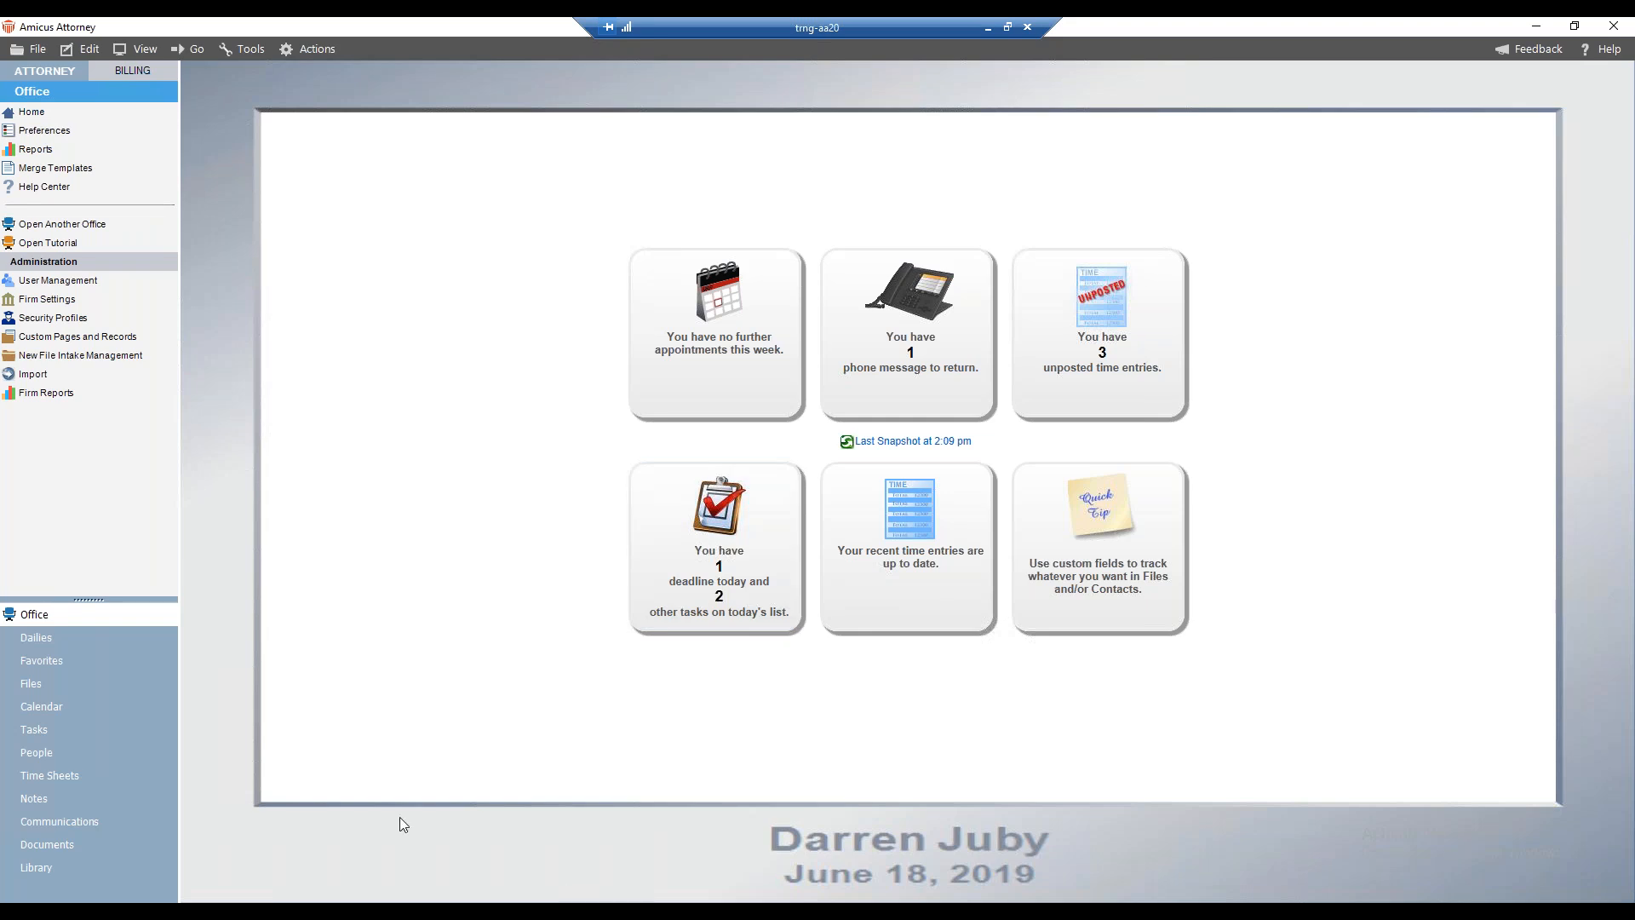
# - Start configuring the firm's Outlook / Exchange Link in Firm Settings, and proceed to contact mapping with the Outlook Standalone model
pyautogui.click(61, 305)
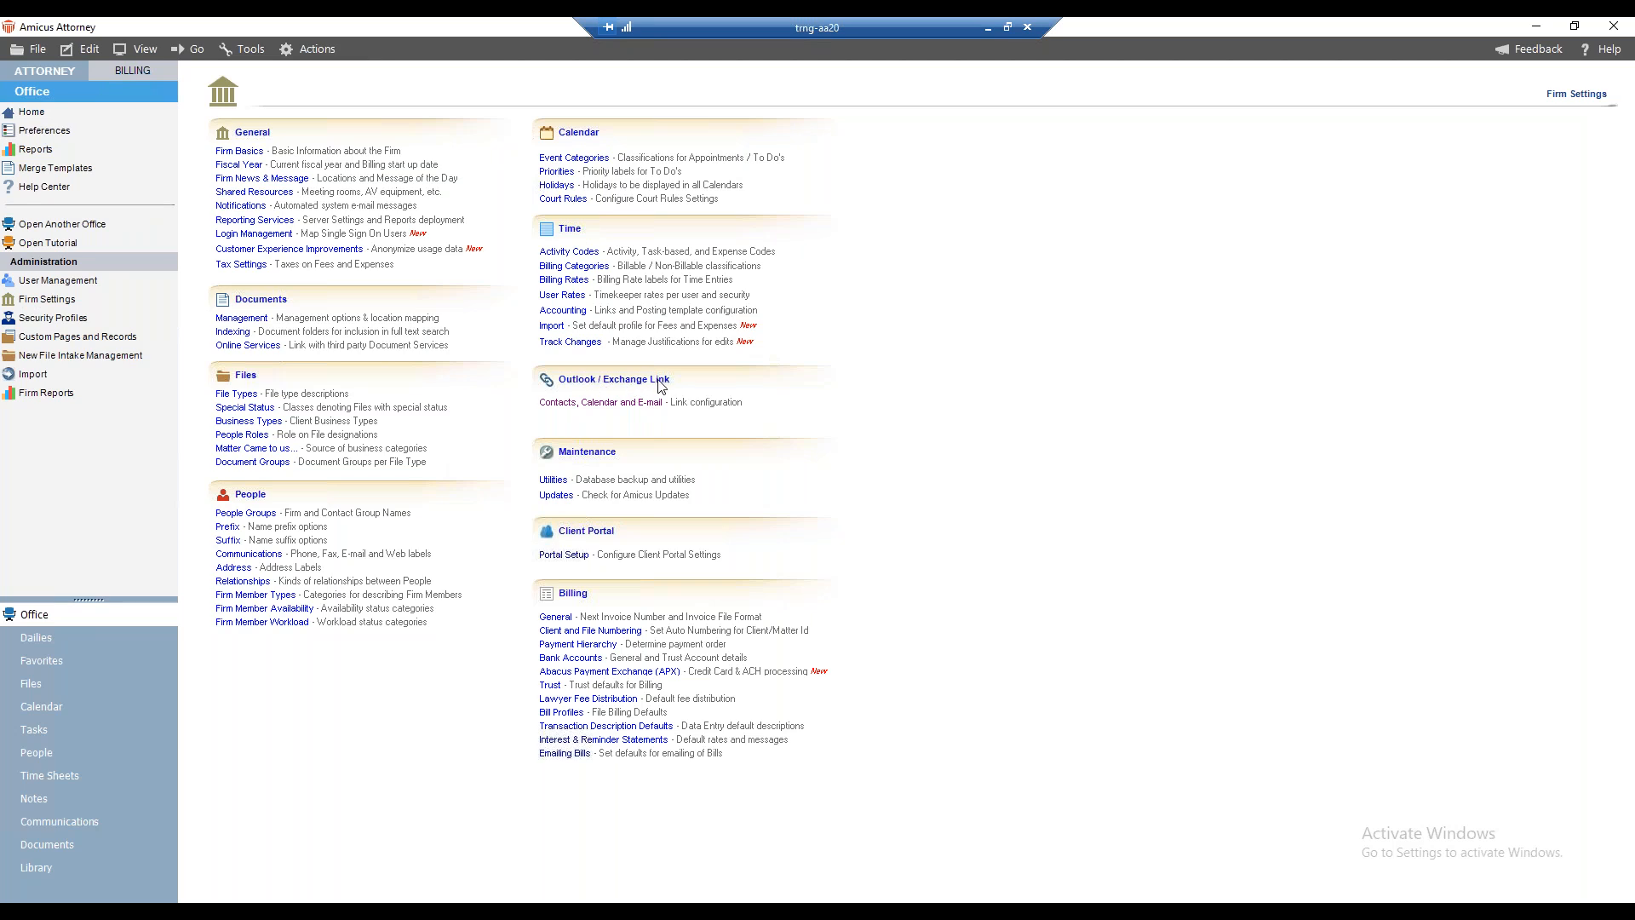
pyautogui.click(574, 410)
pyautogui.click(555, 405)
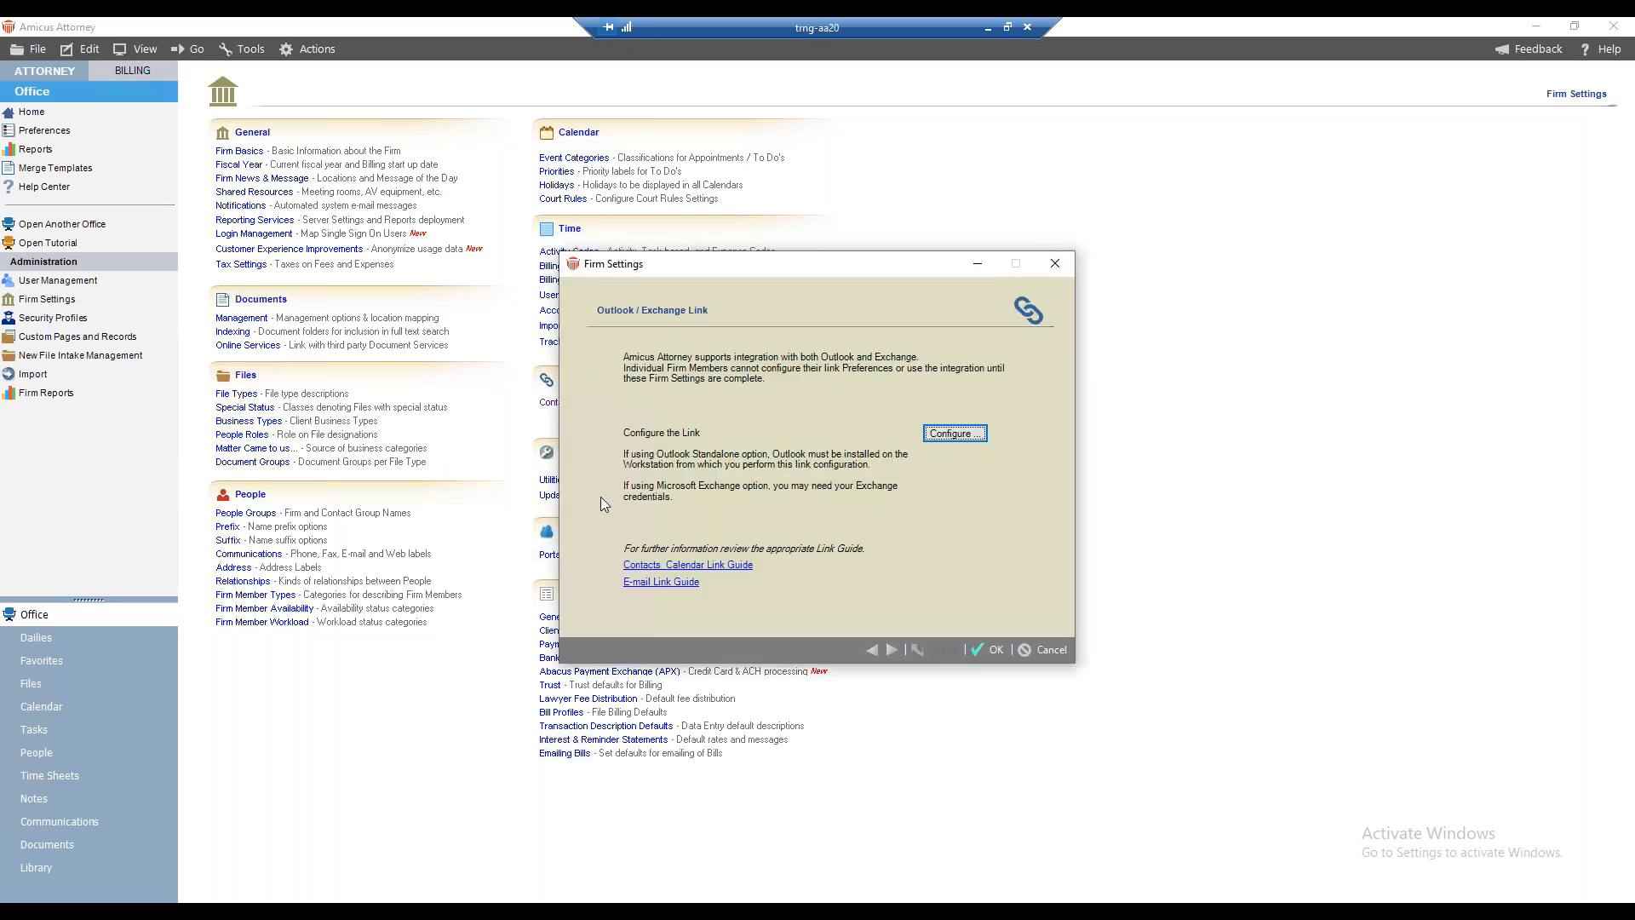
pyautogui.moveTo(705, 272); pyautogui.dragTo(383, 238)
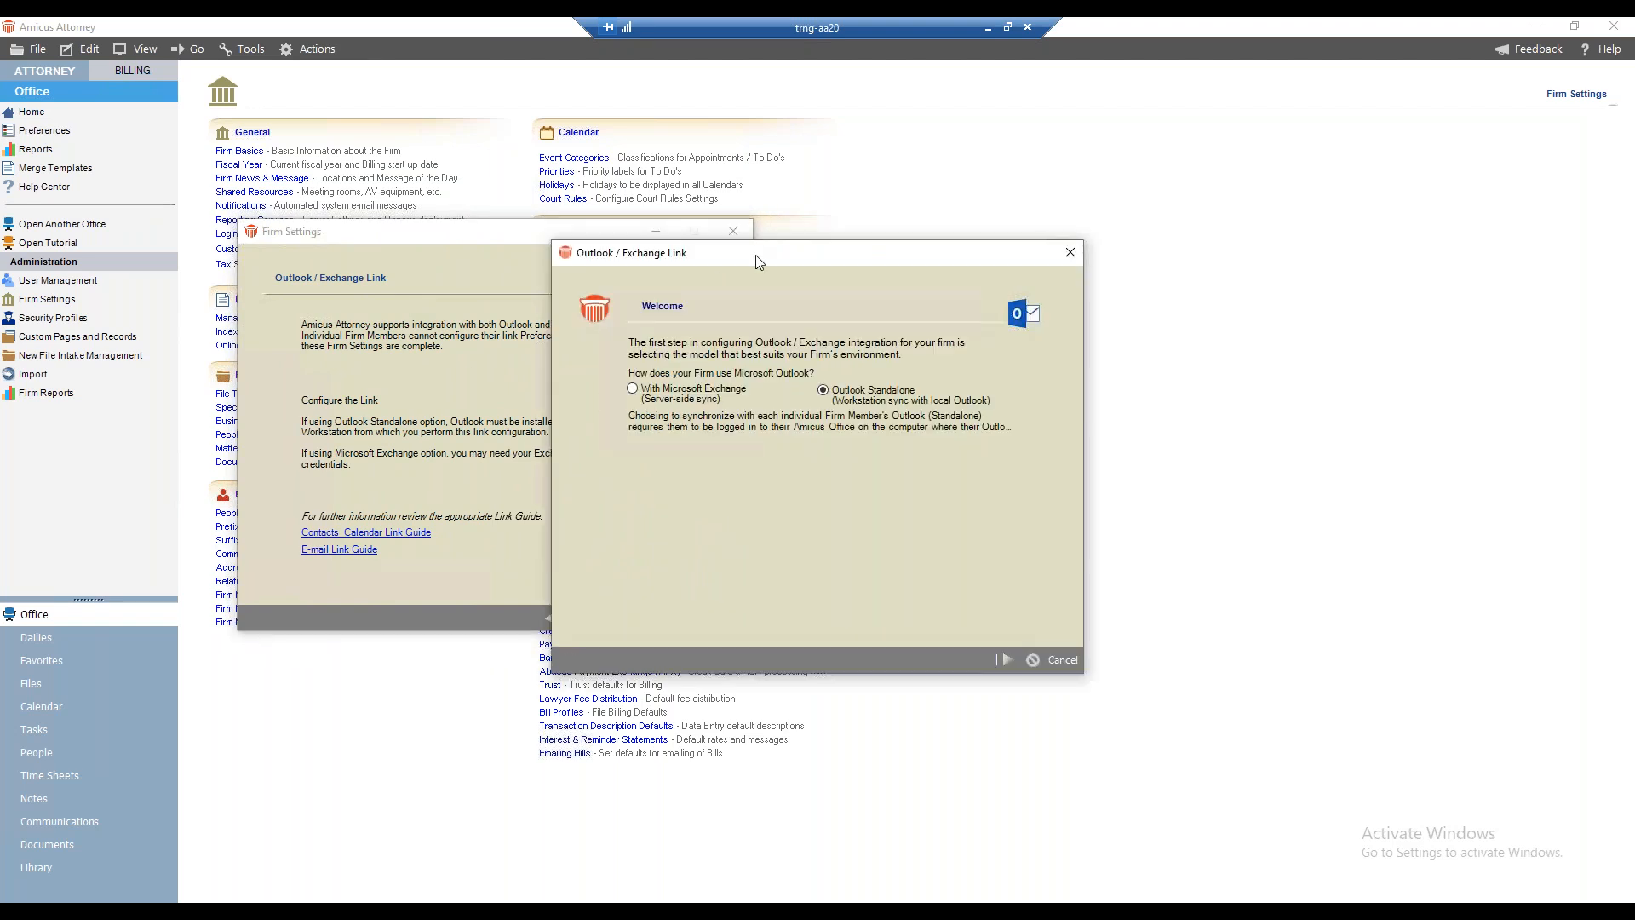
pyautogui.moveTo(754, 257); pyautogui.dragTo(414, 245)
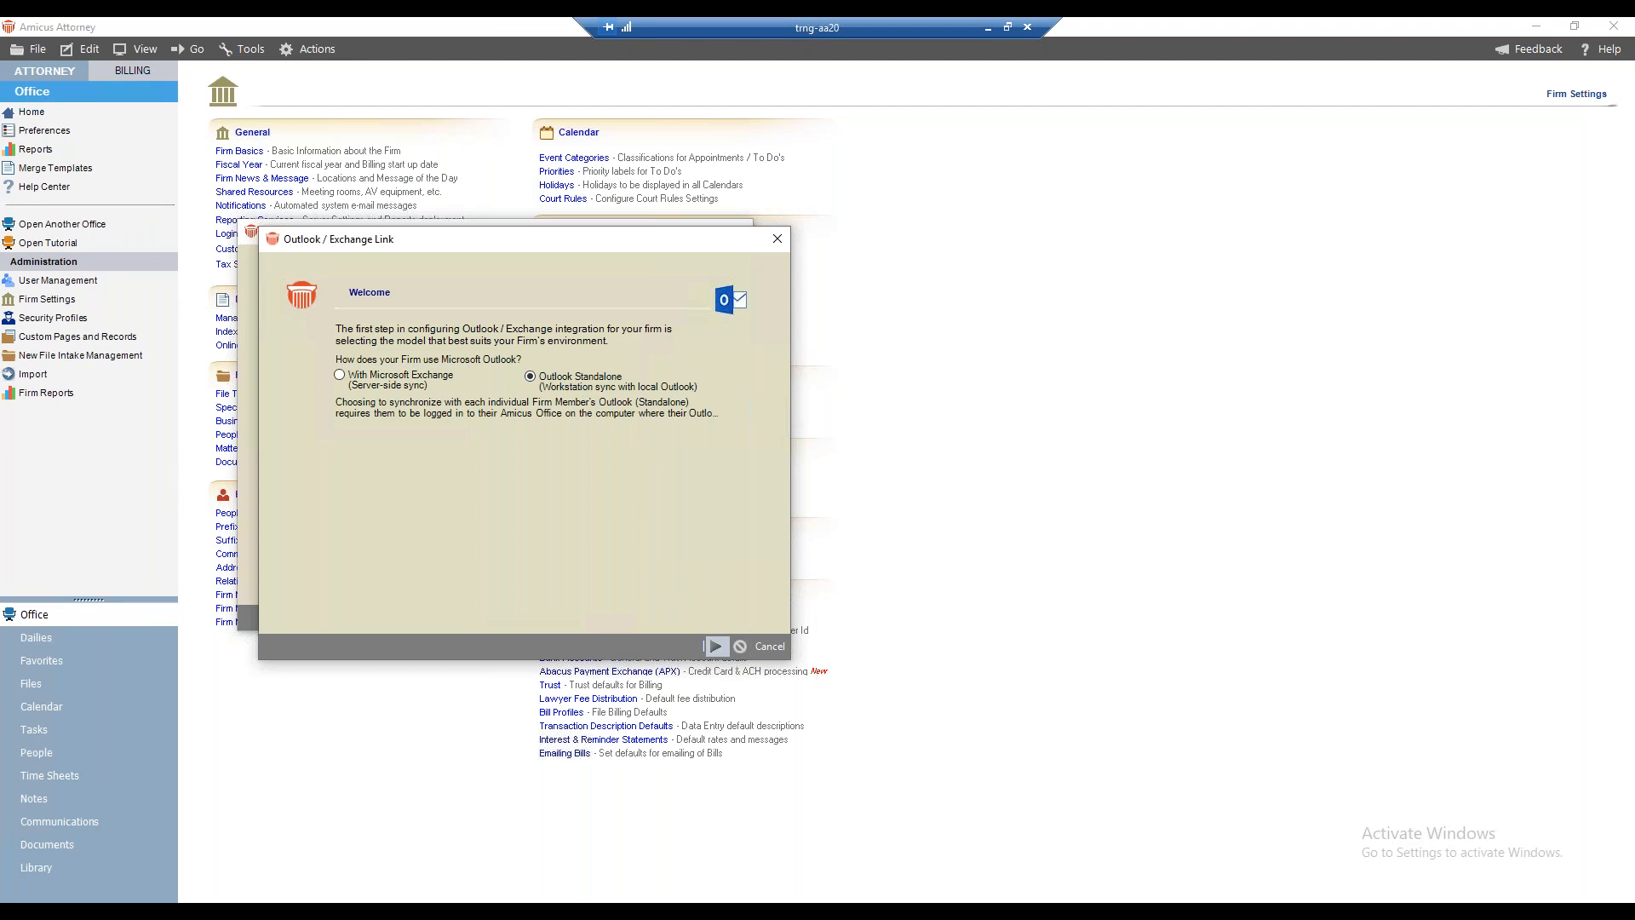
pyautogui.click(716, 646)
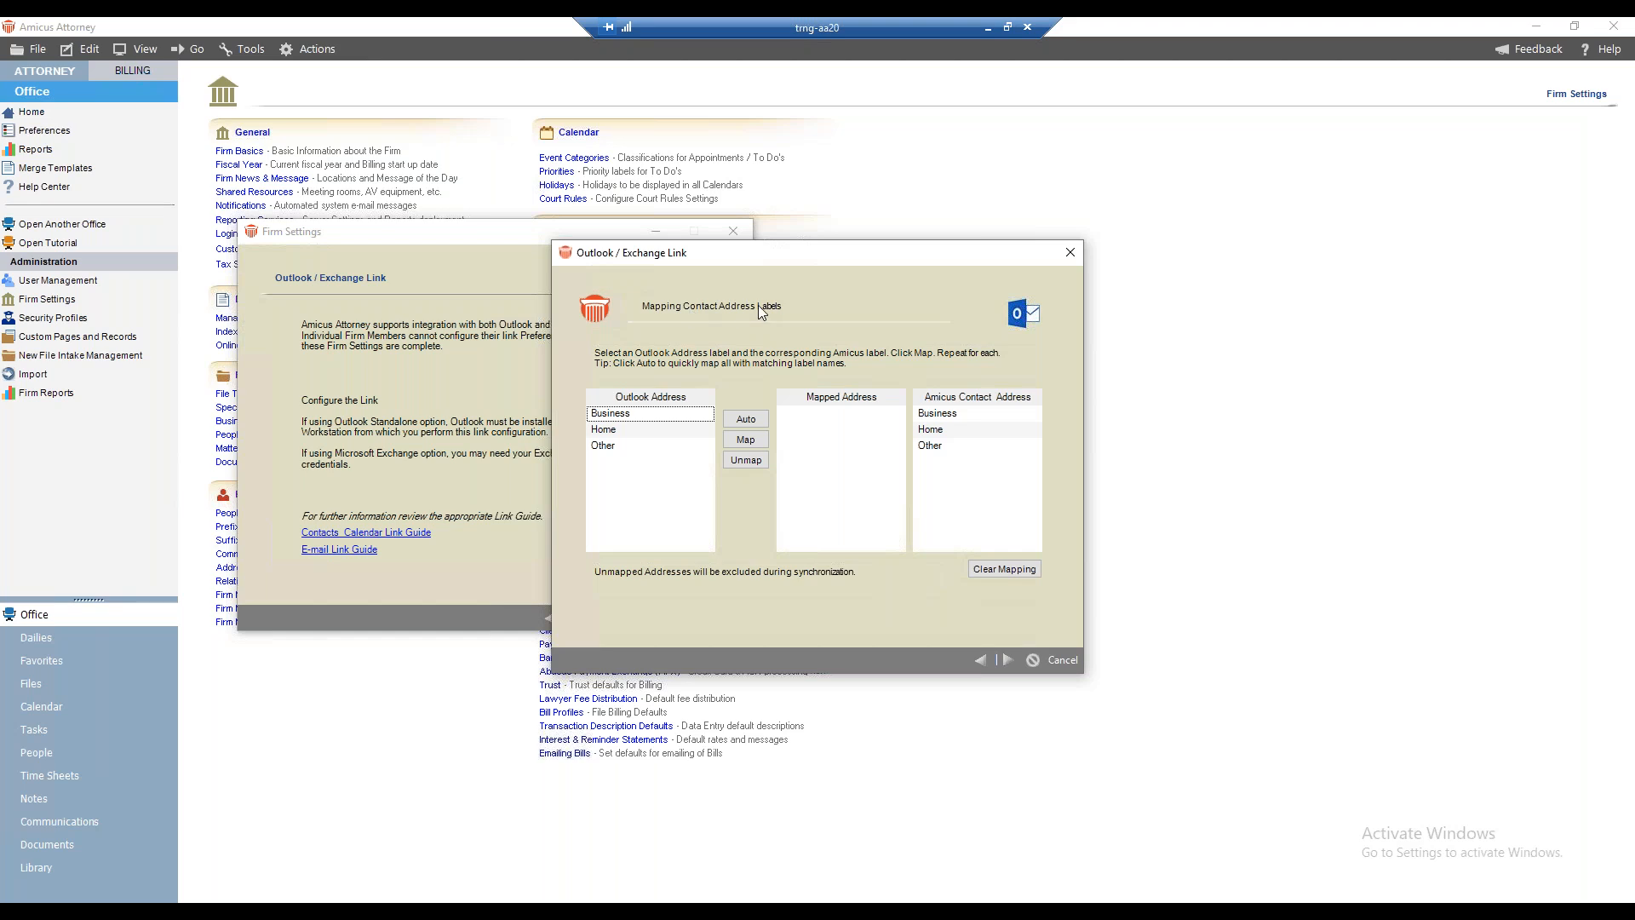
# - Automatically map the matching Outlook and Amicus contact address labels and contact phone labels
pyautogui.click(670, 414)
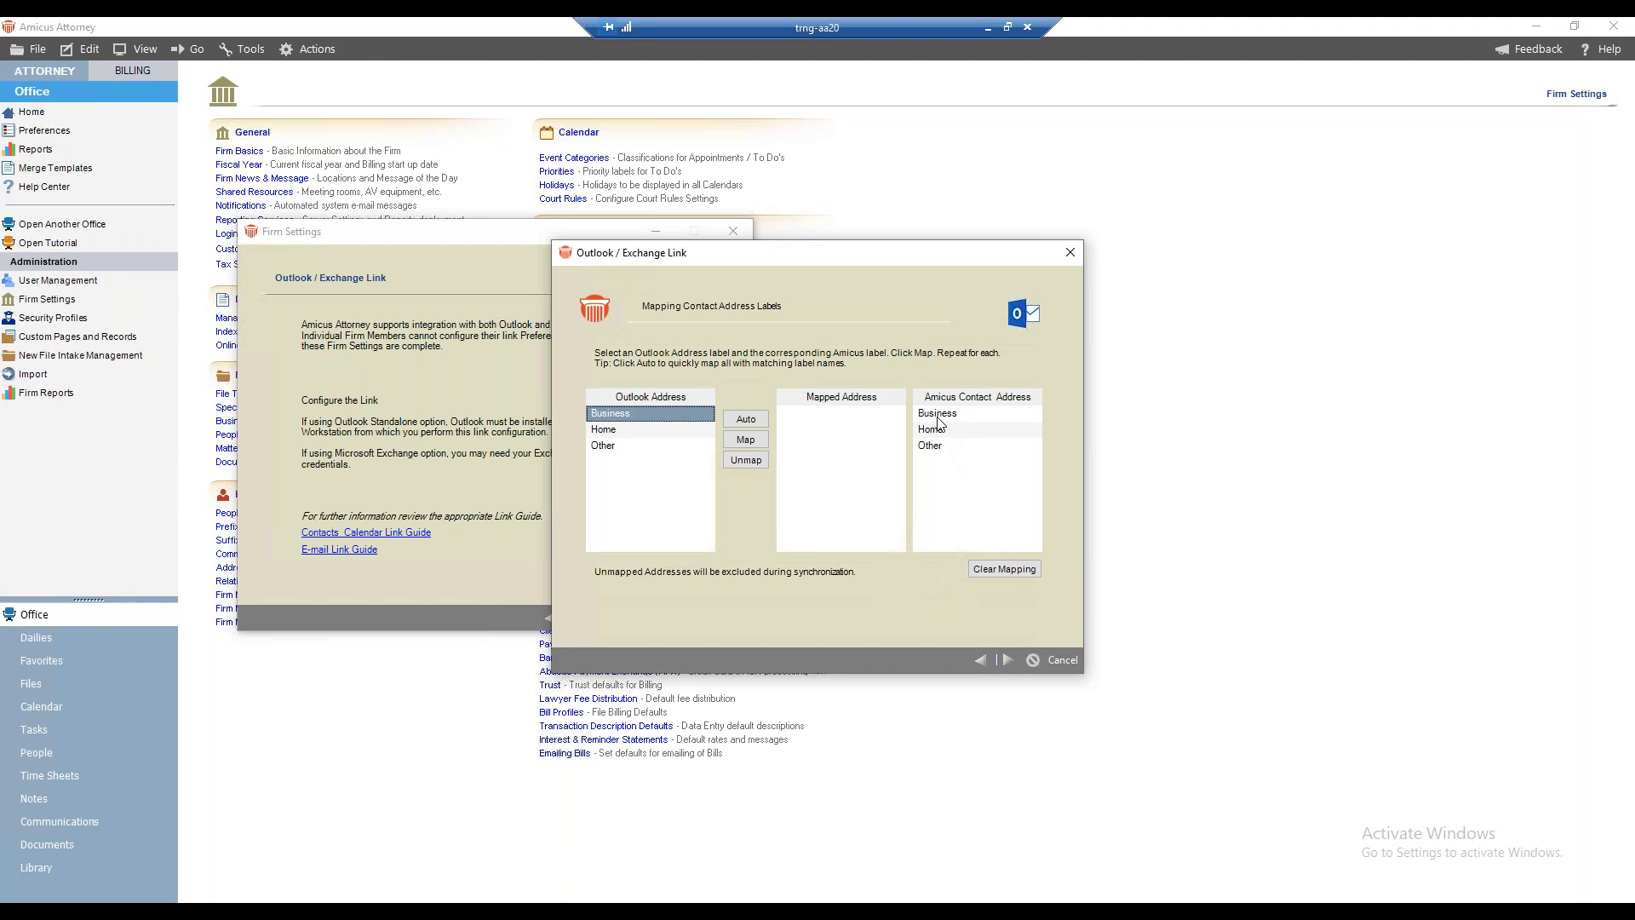
pyautogui.click(760, 418)
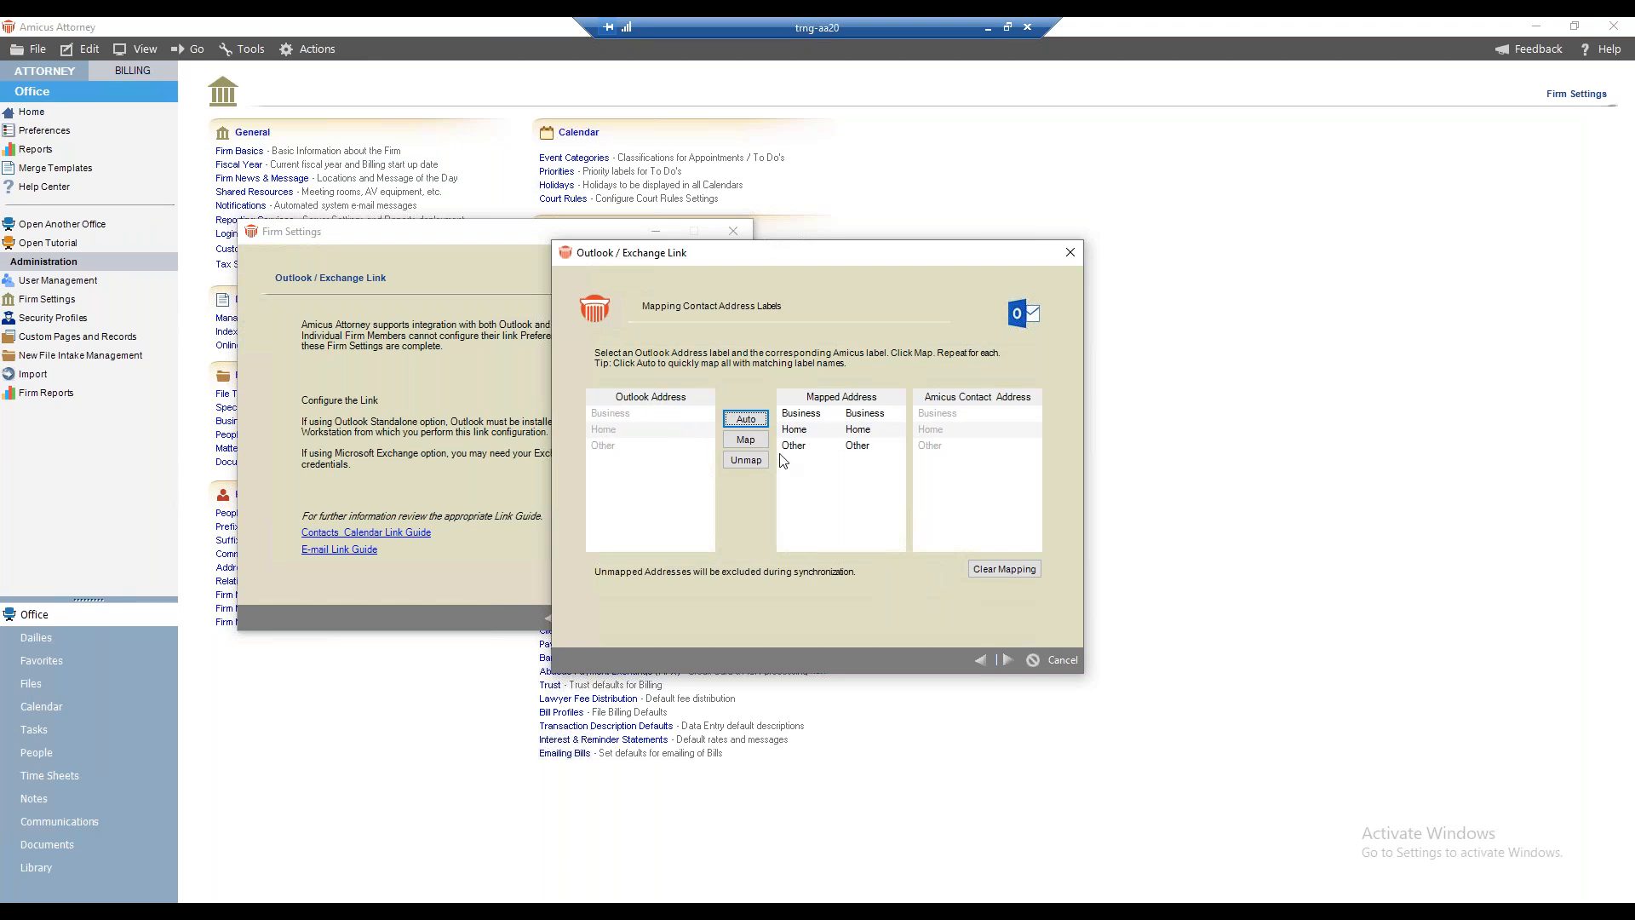
pyautogui.click(1008, 660)
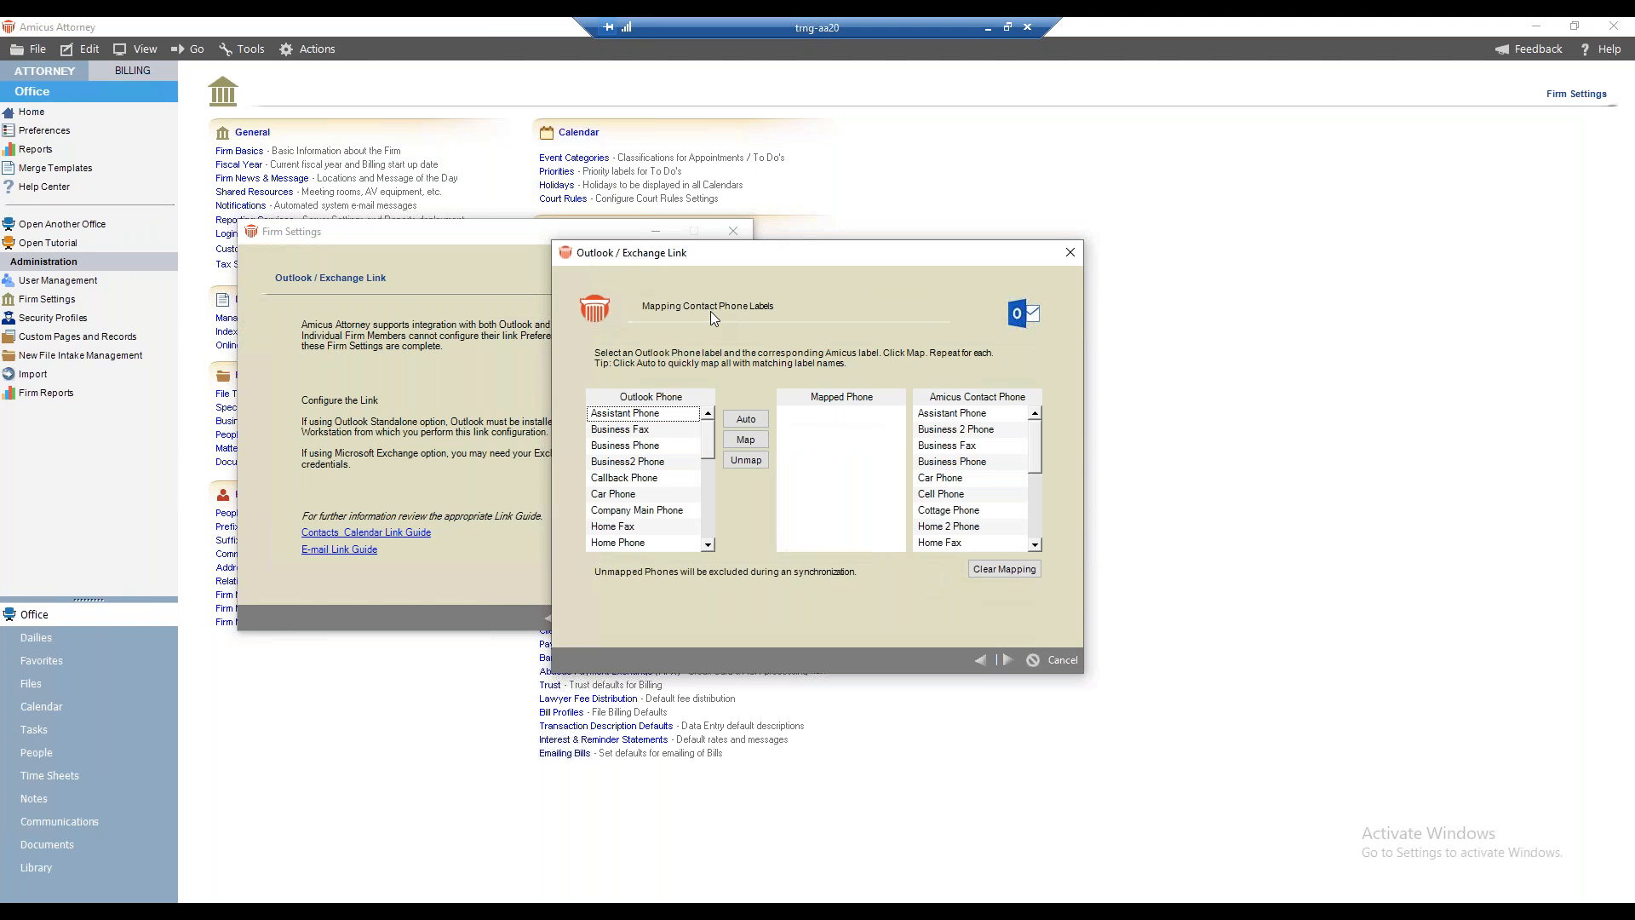
pyautogui.click(761, 423)
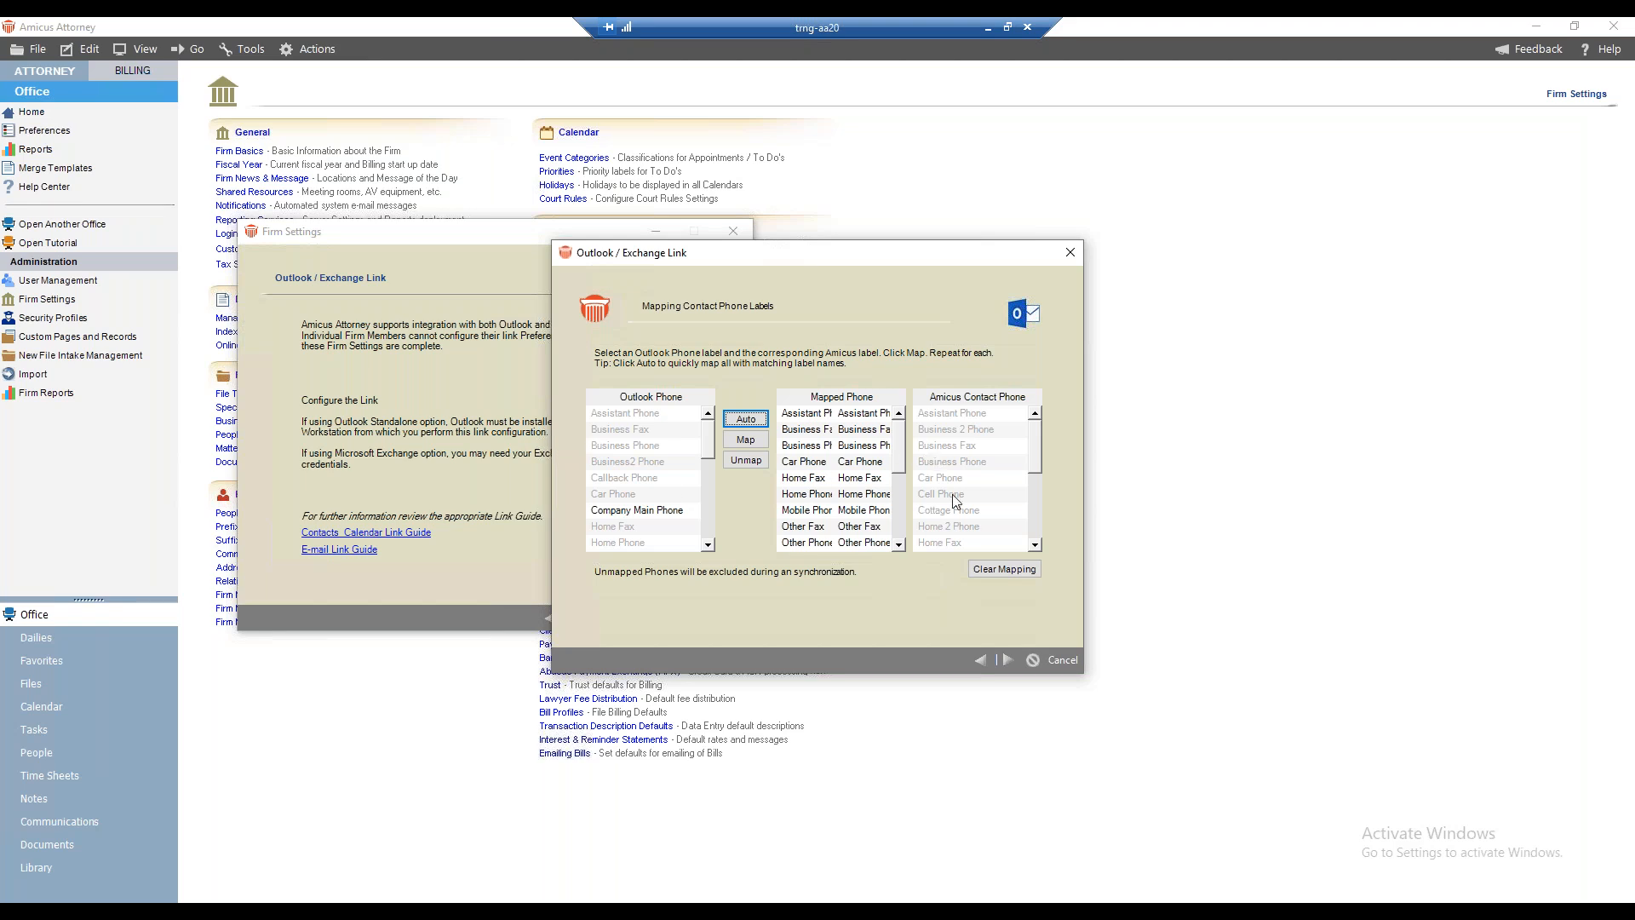
pyautogui.click(1009, 660)
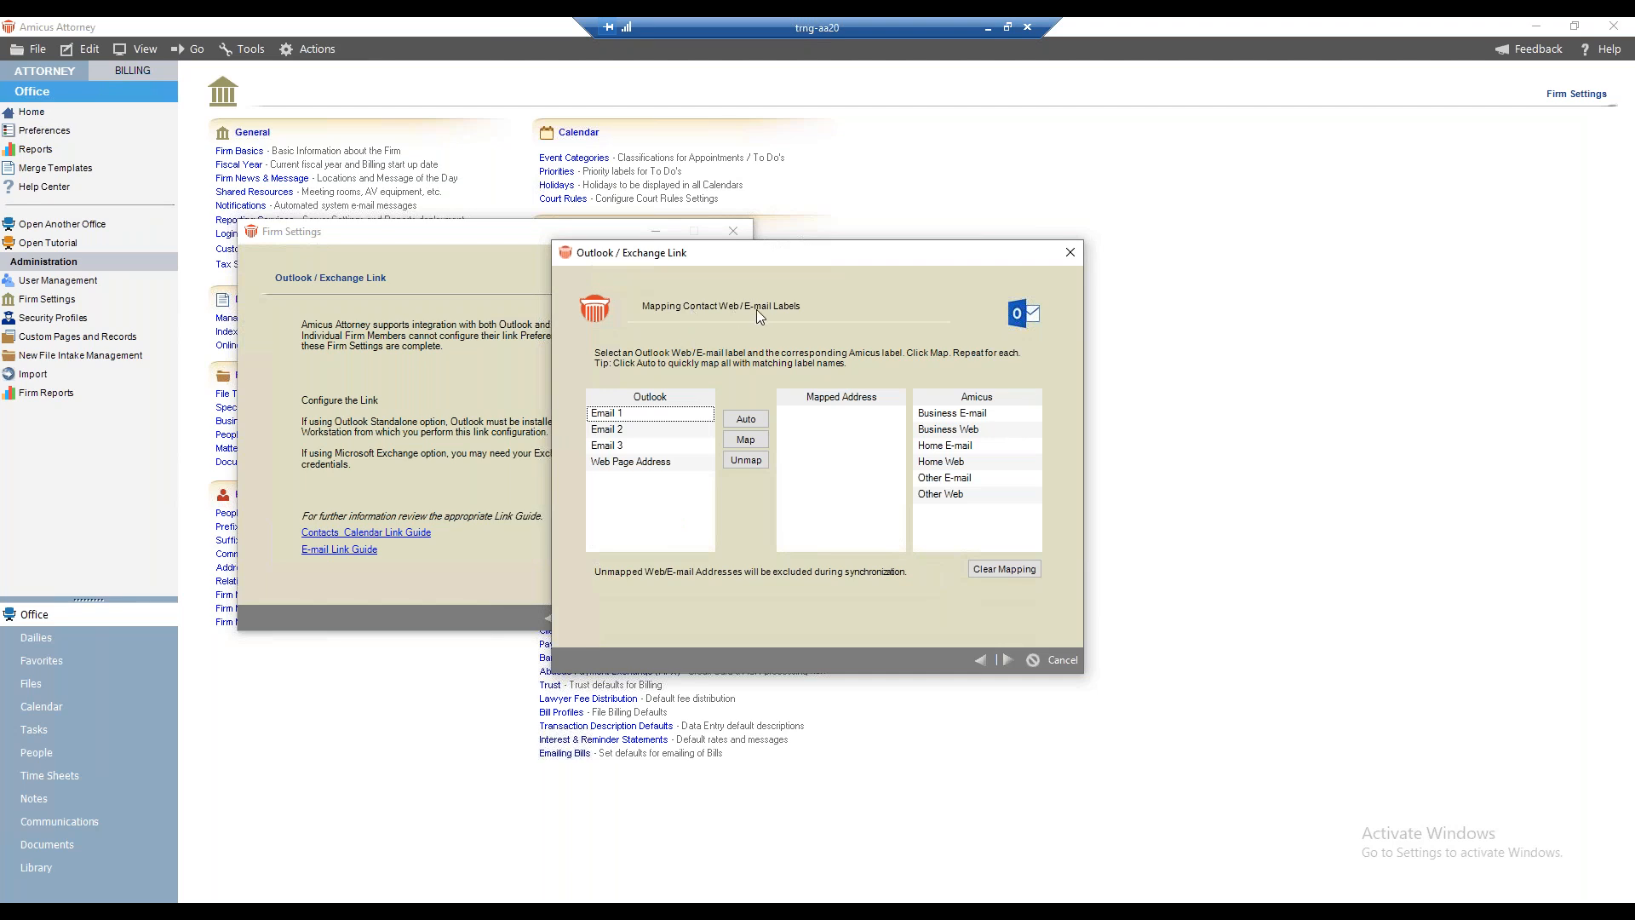
# - Map Outlook's Email 1 to Amicus Business E-mail and Email 2 to Home E-mail
pyautogui.click(672, 414)
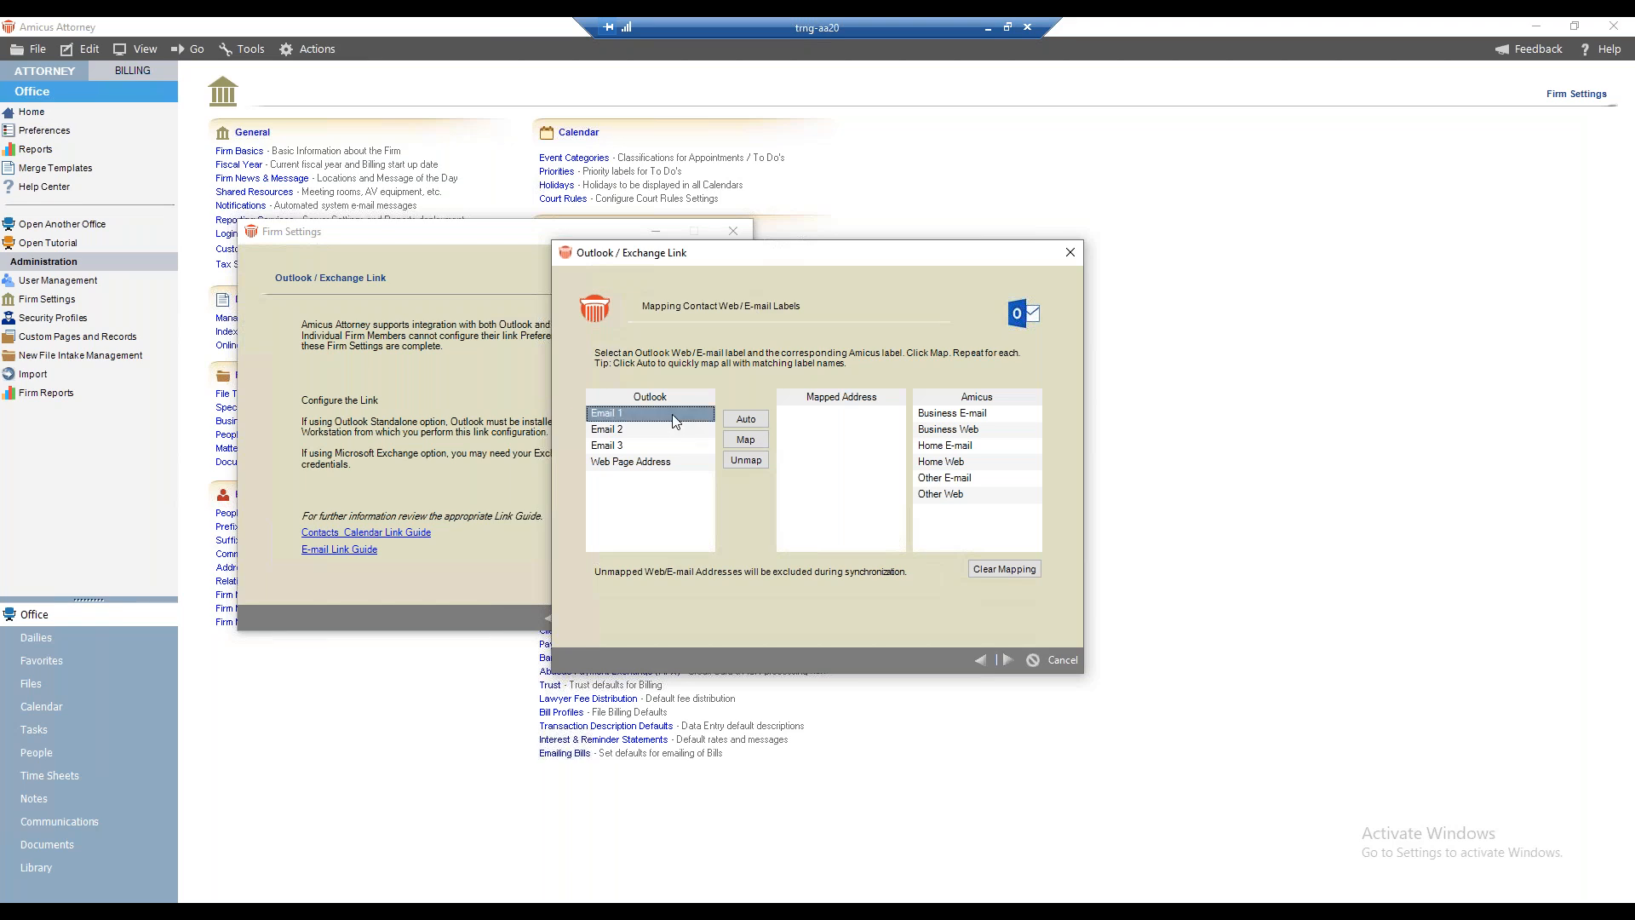
pyautogui.click(959, 414)
pyautogui.click(752, 440)
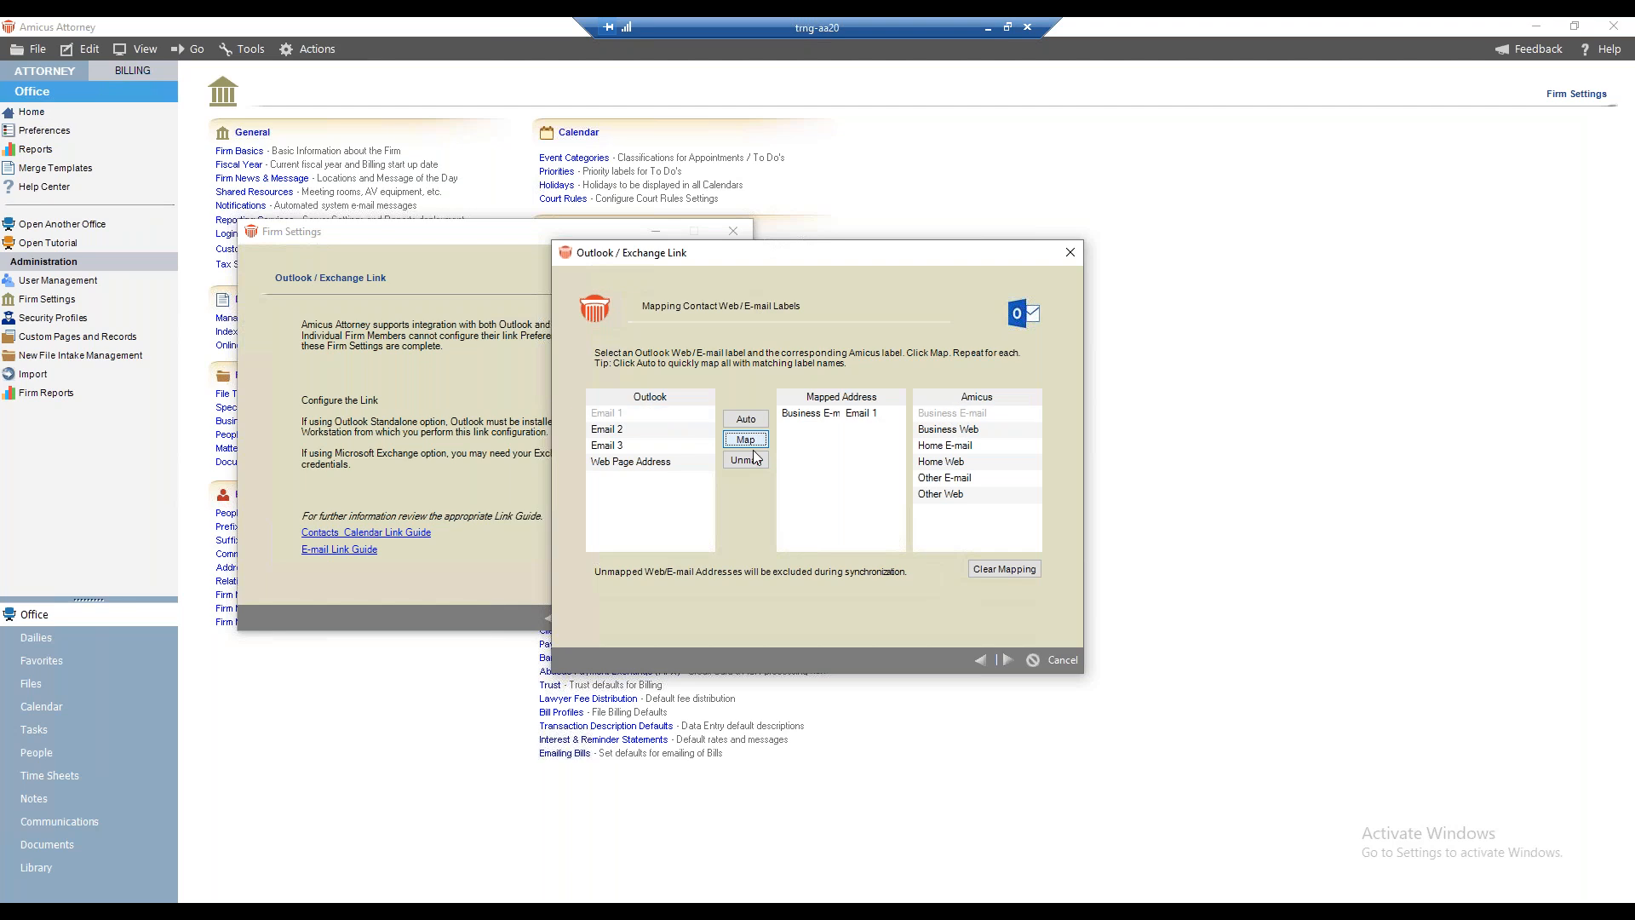
pyautogui.click(634, 430)
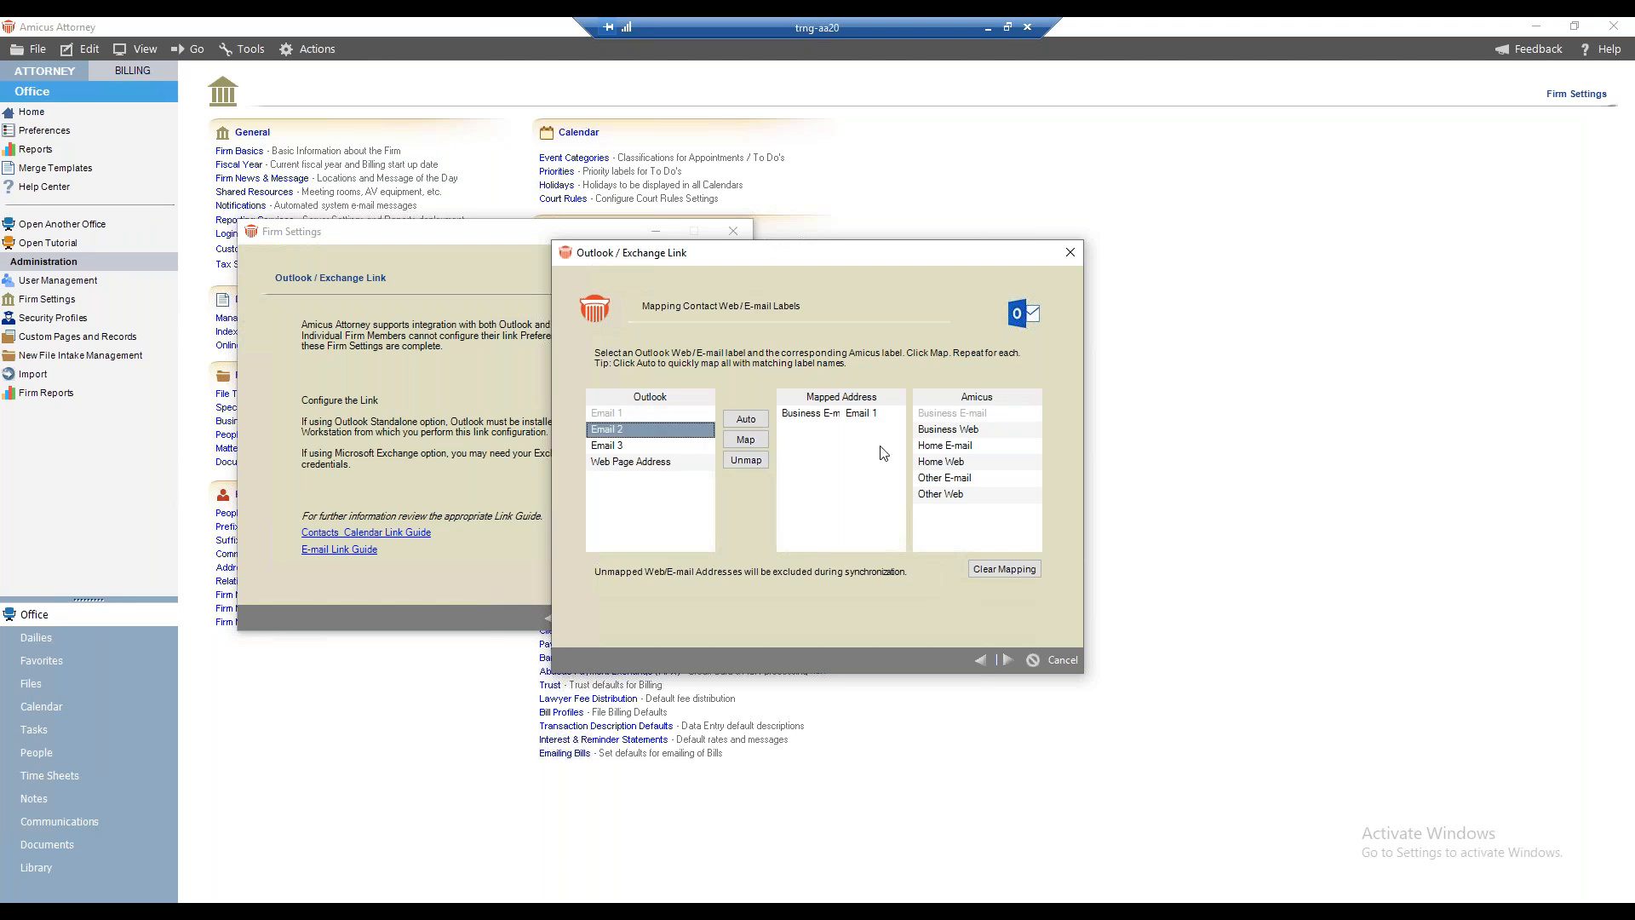
pyautogui.click(928, 447)
pyautogui.click(745, 439)
# - Map Outlook's Email 3 to Amicus Other E-mail and Web Page Address to Business Web
pyautogui.click(621, 448)
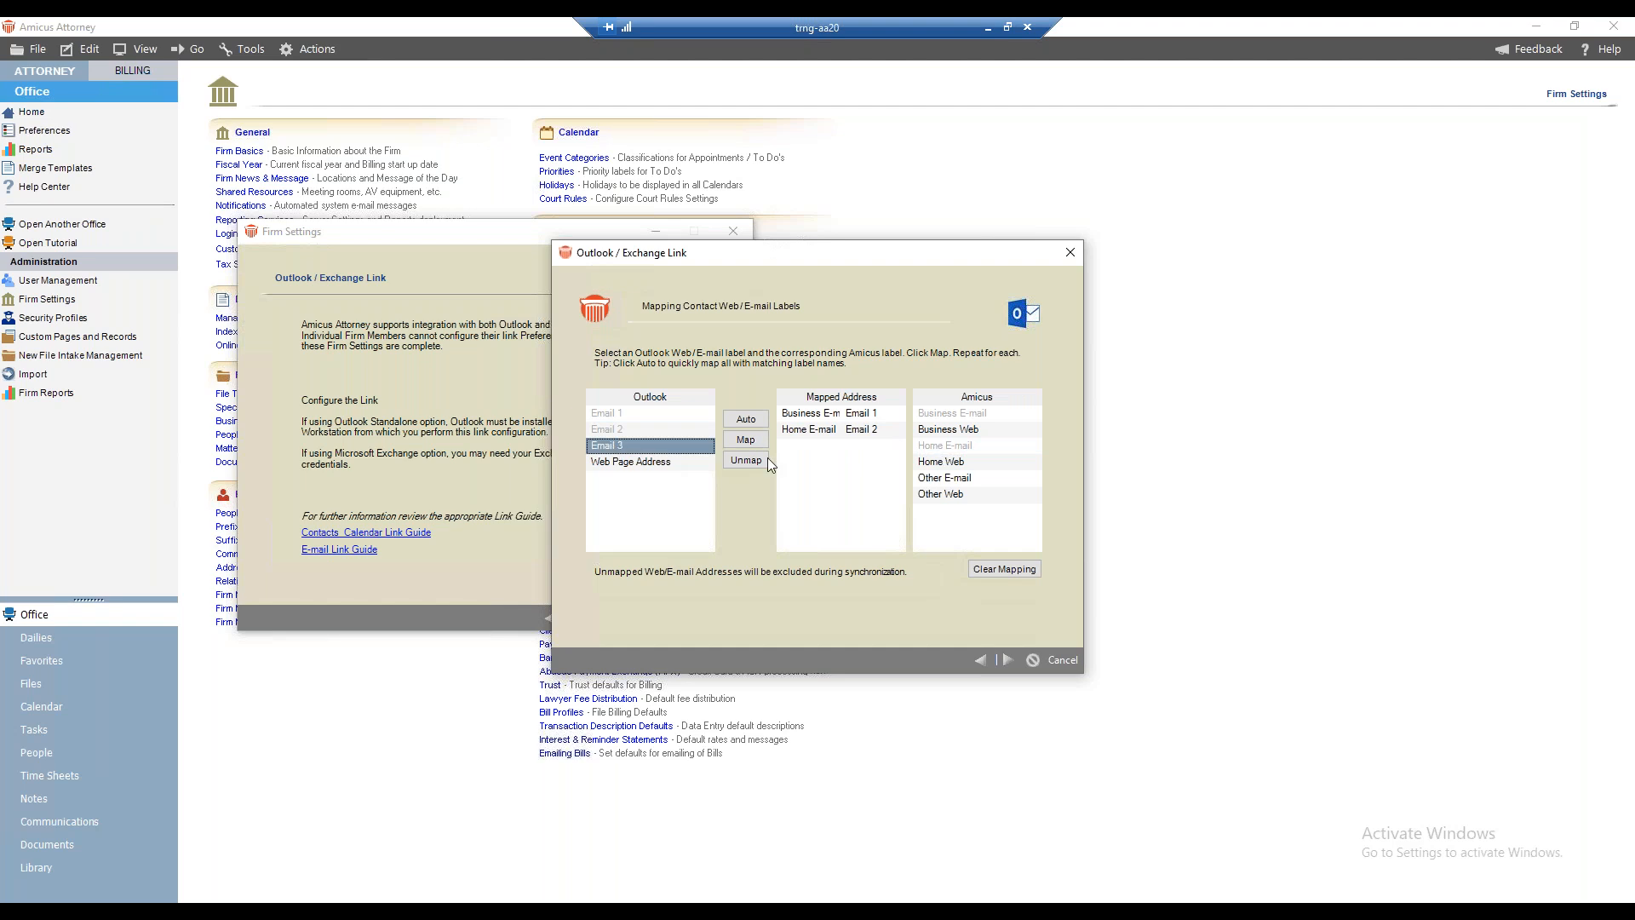
pyautogui.click(955, 479)
pyautogui.click(746, 440)
pyautogui.click(693, 460)
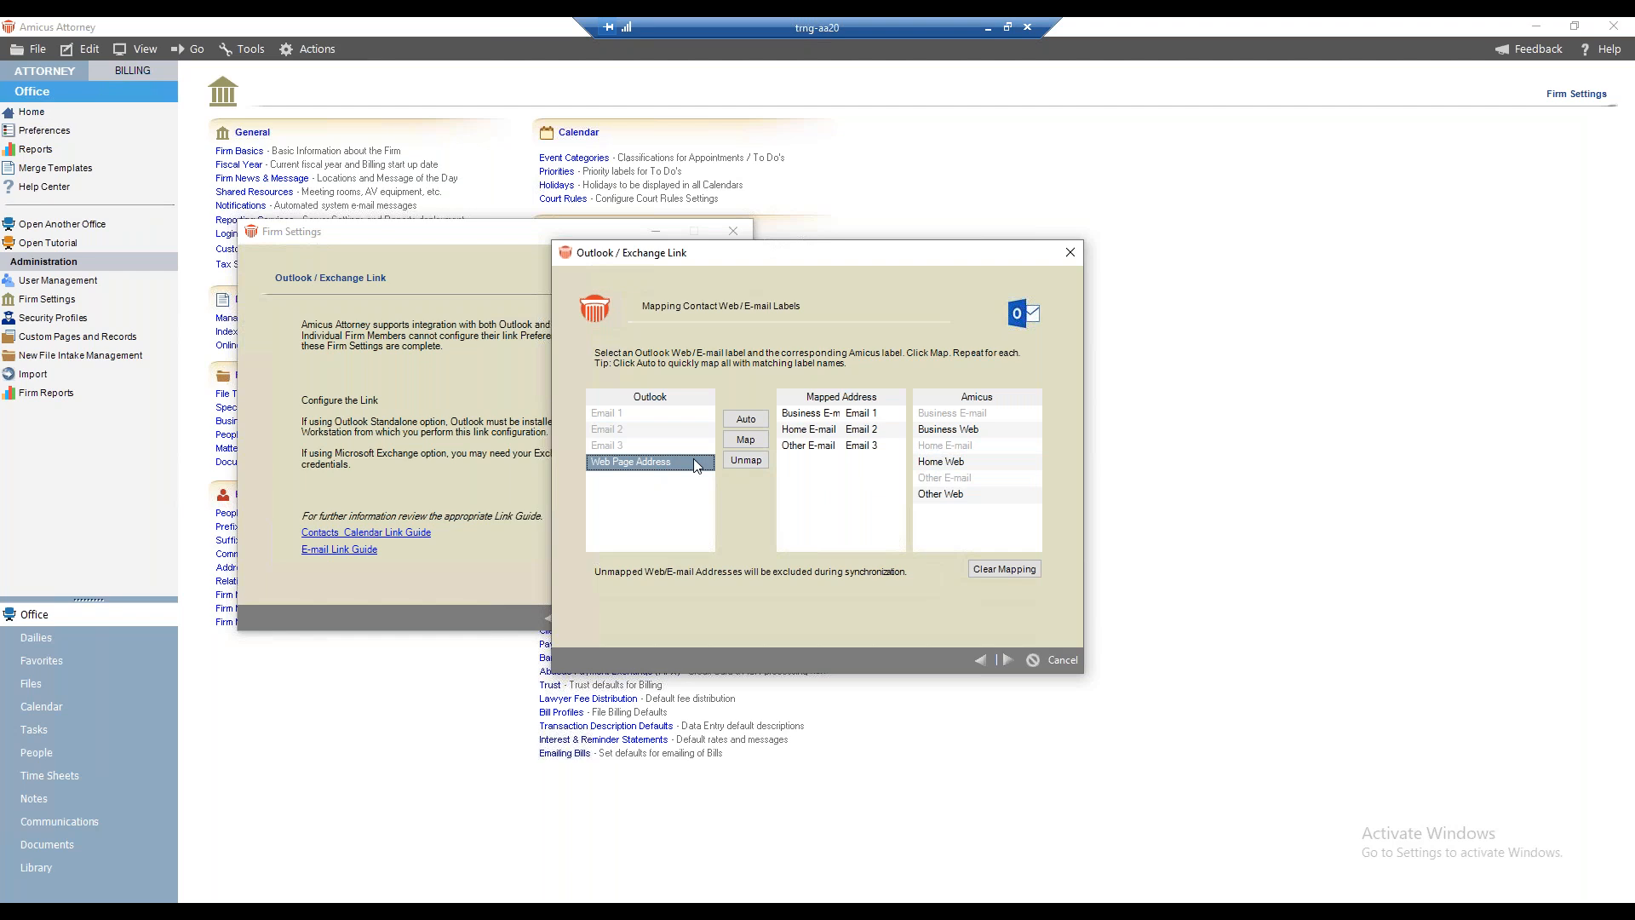
pyautogui.click(944, 430)
pyautogui.click(746, 439)
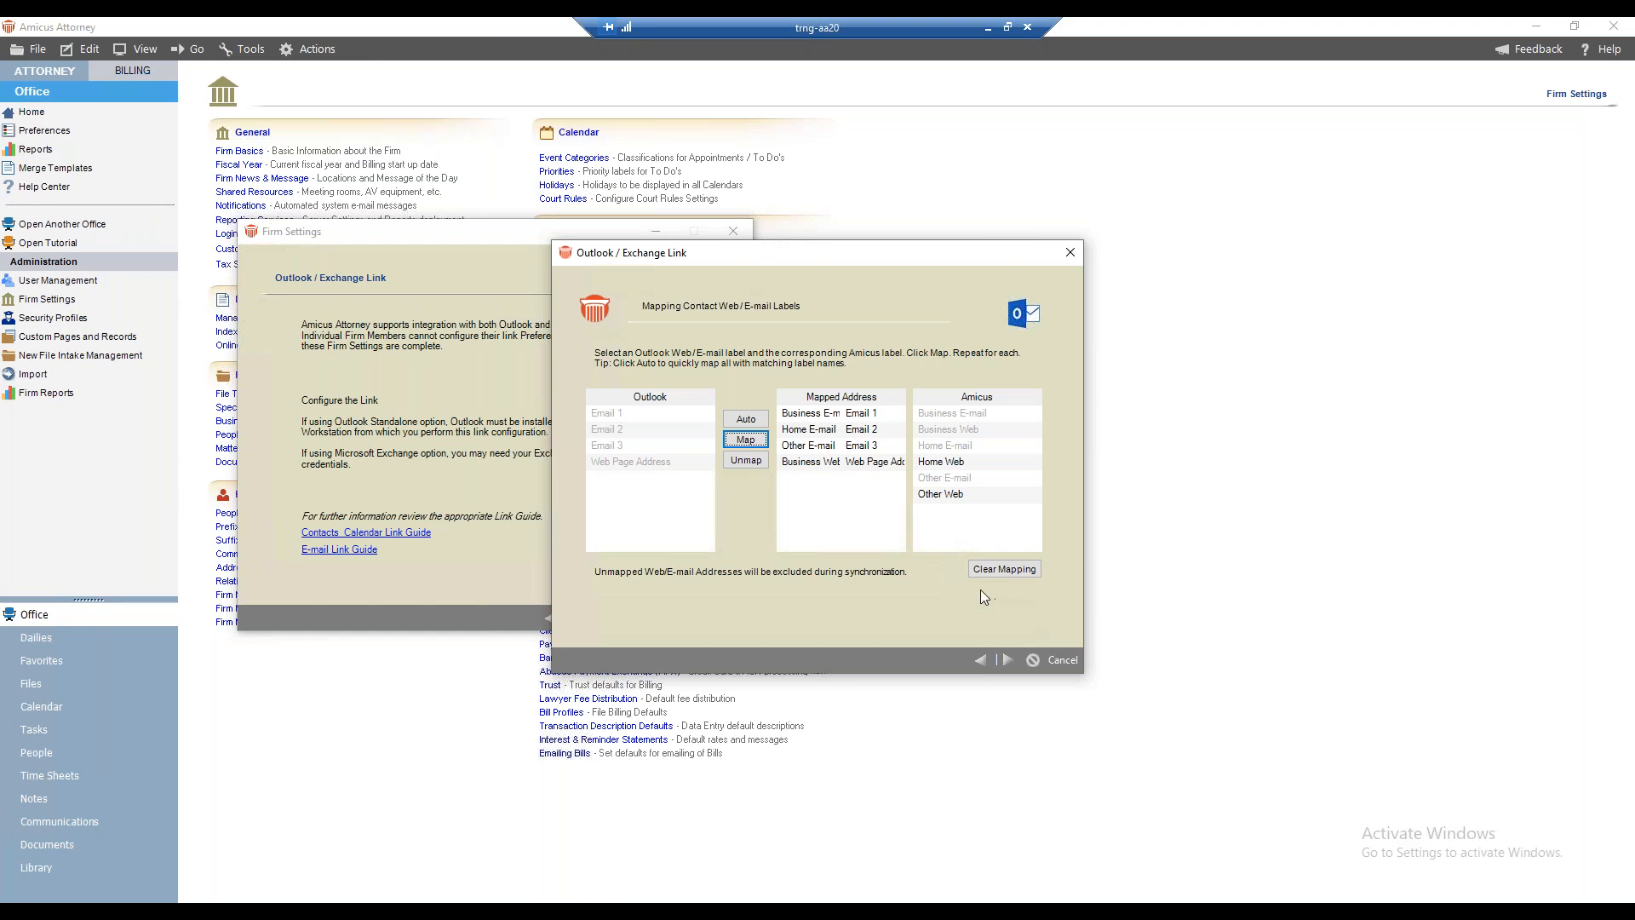
# - Finish the firm's Outlook link configuration and save the Firm Settings
pyautogui.click(1010, 659)
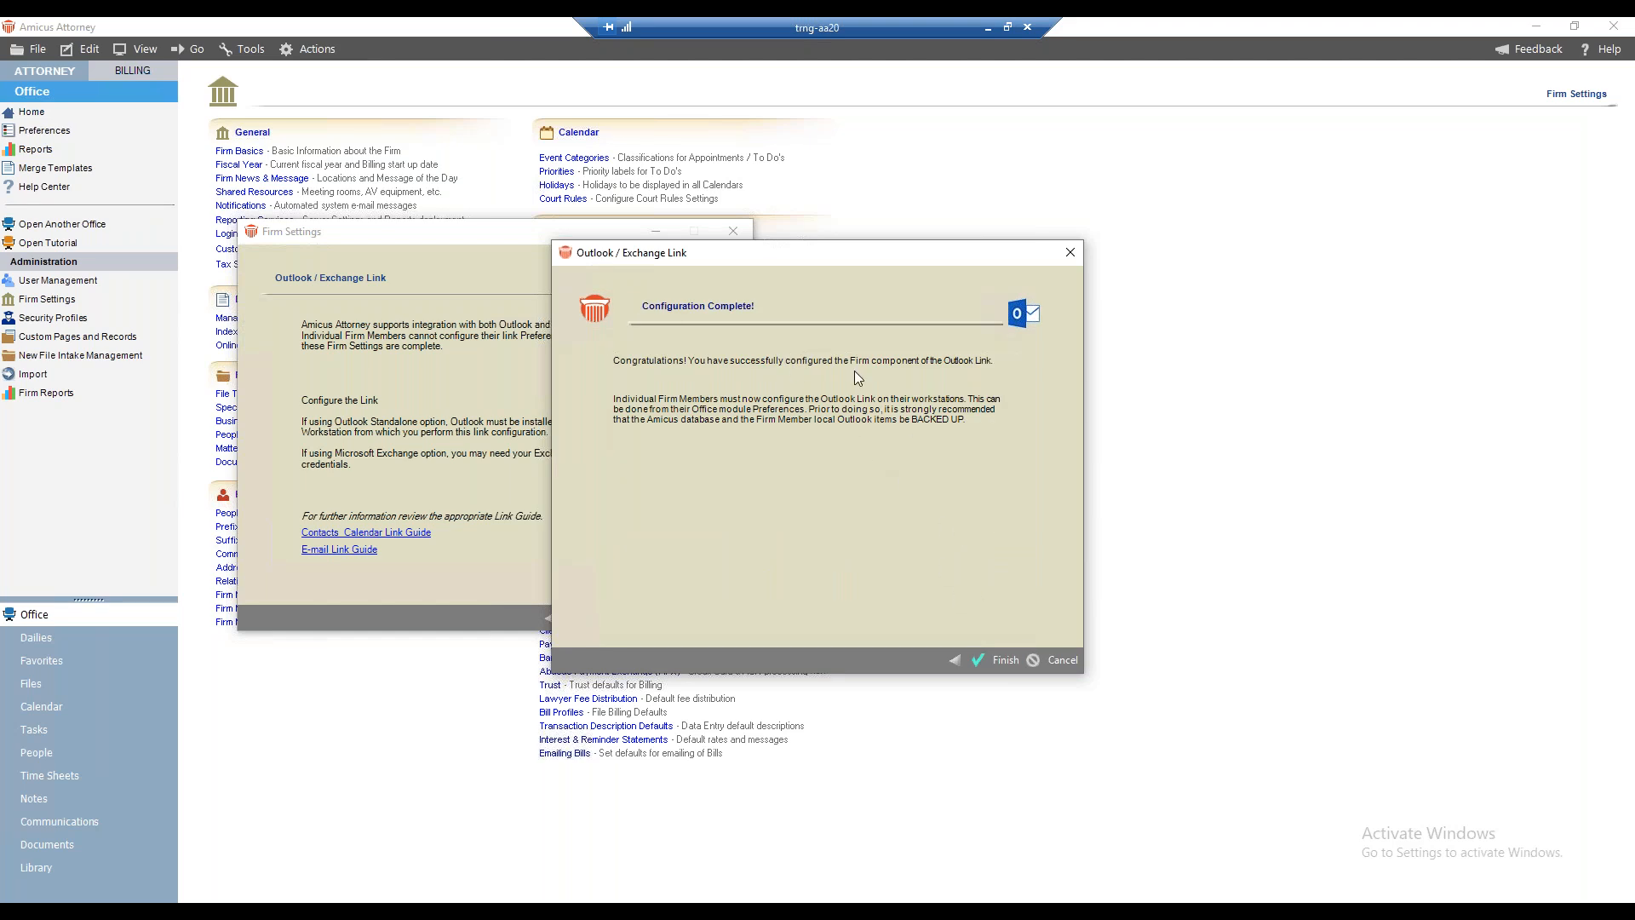
pyautogui.click(995, 662)
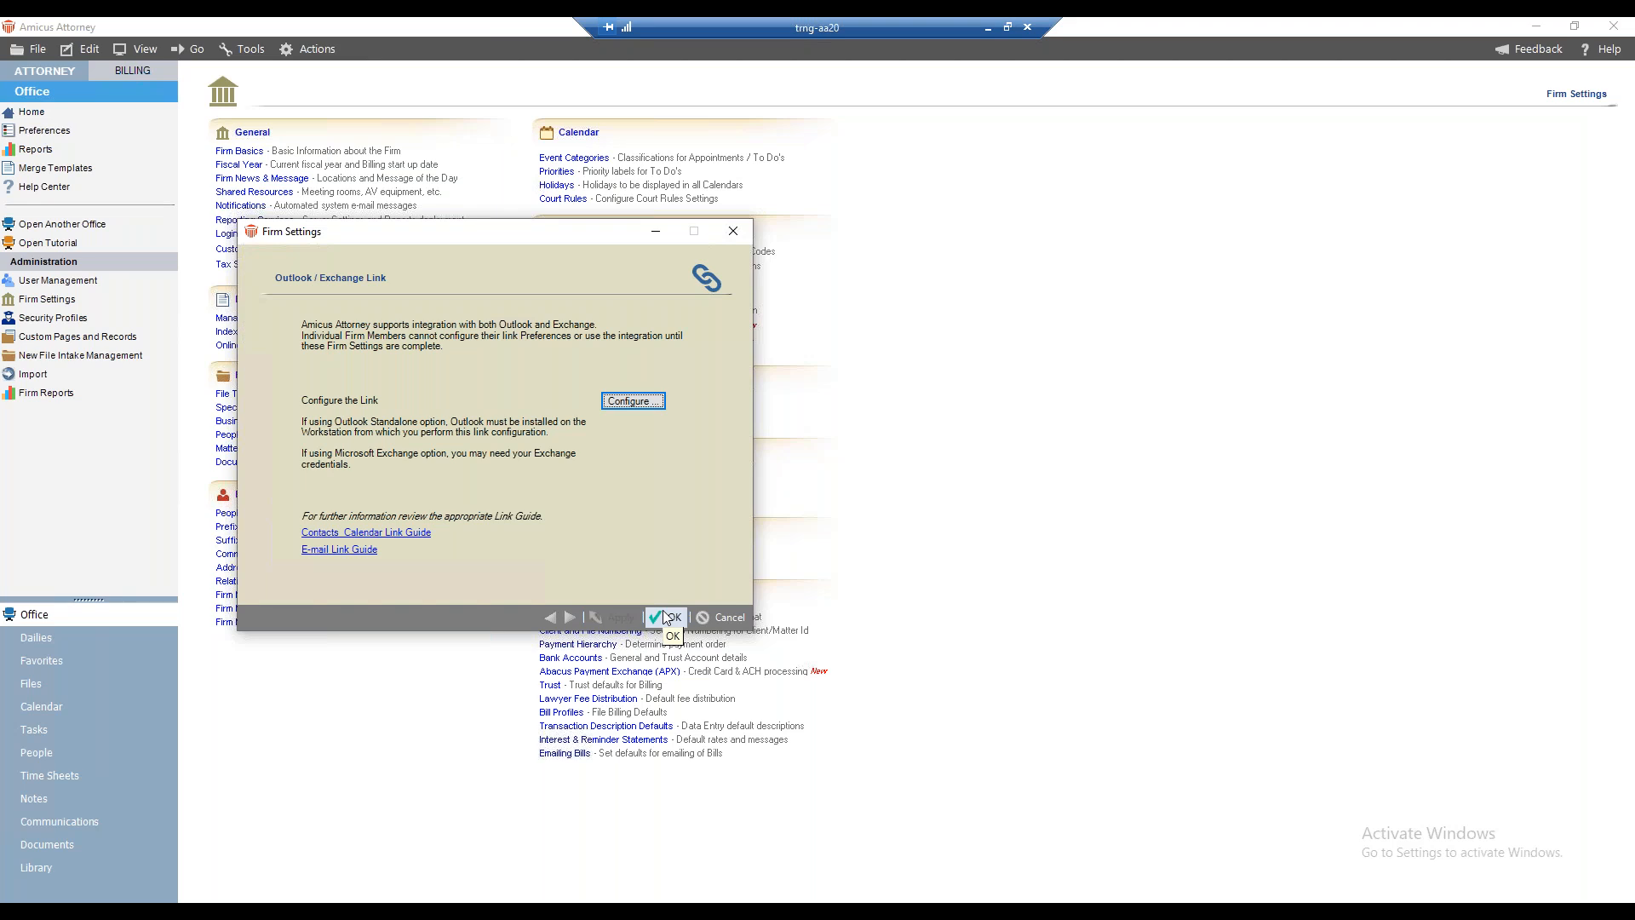
pyautogui.click(668, 619)
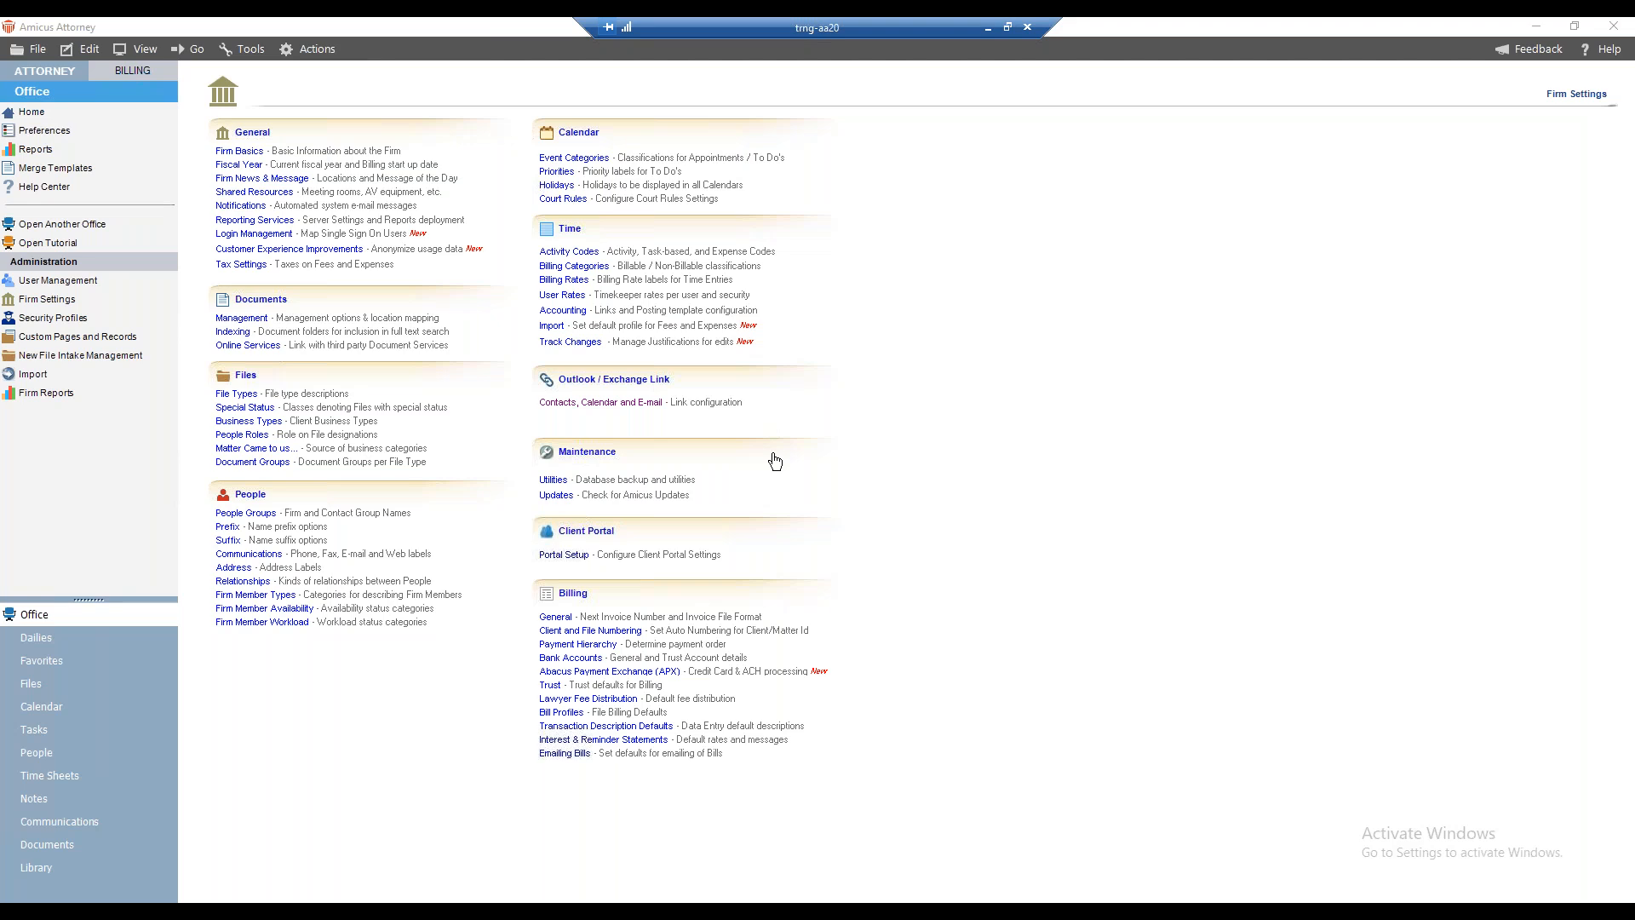
# - Review the Microsoft Exchange and Outlook Standalone choices in the firm's link configuration, and leave without making changes
pyautogui.click(600, 402)
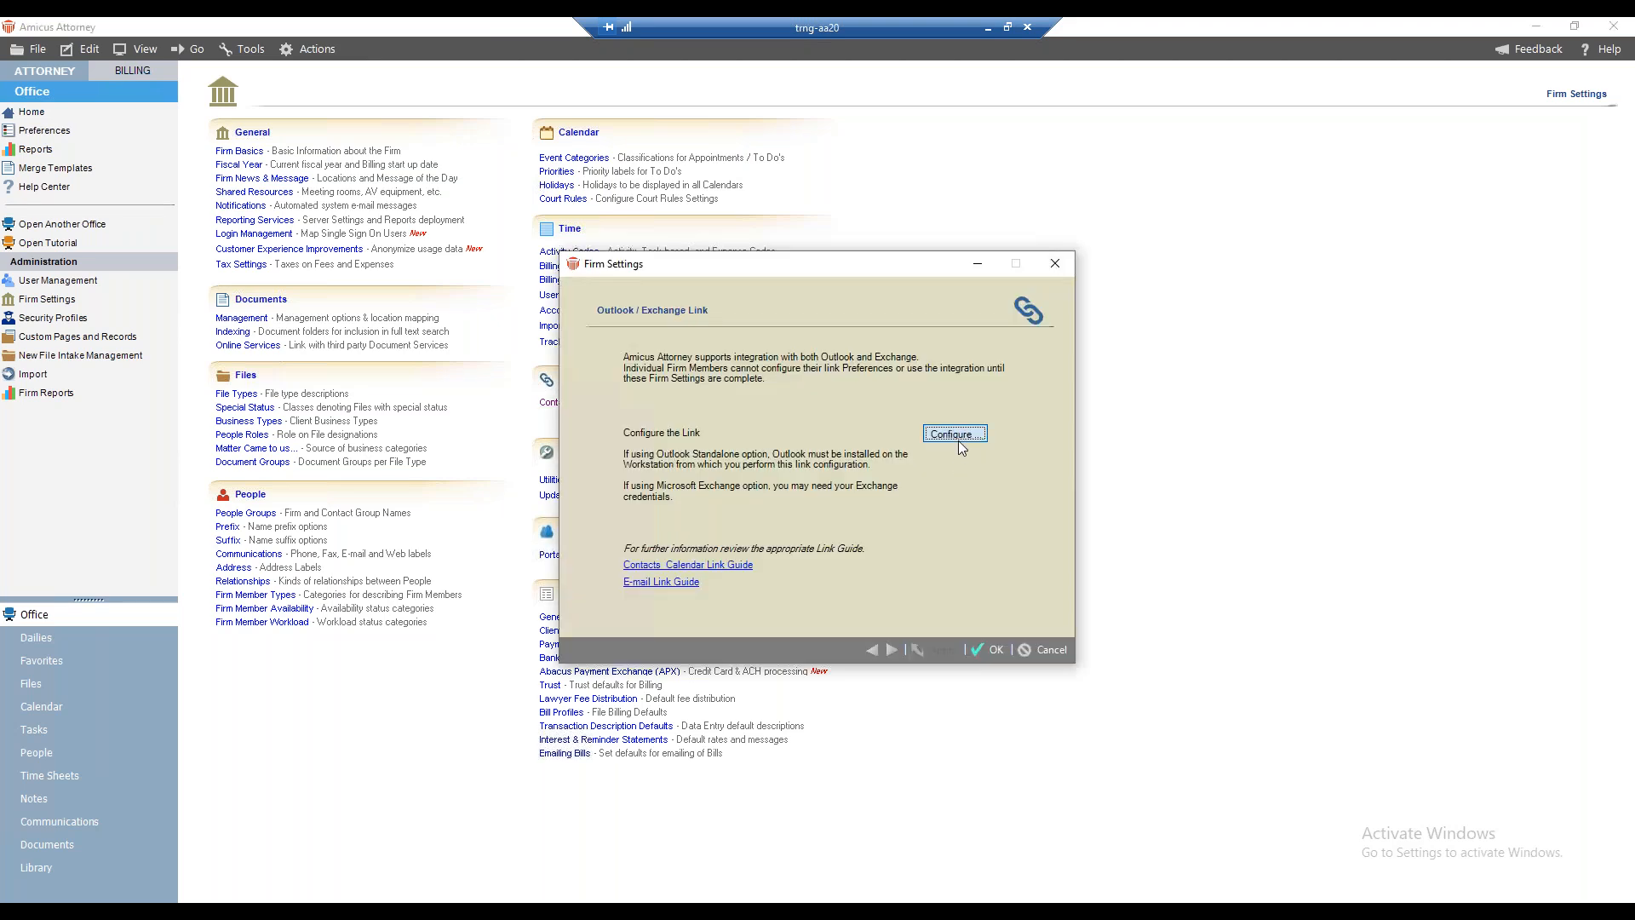
pyautogui.click(954, 433)
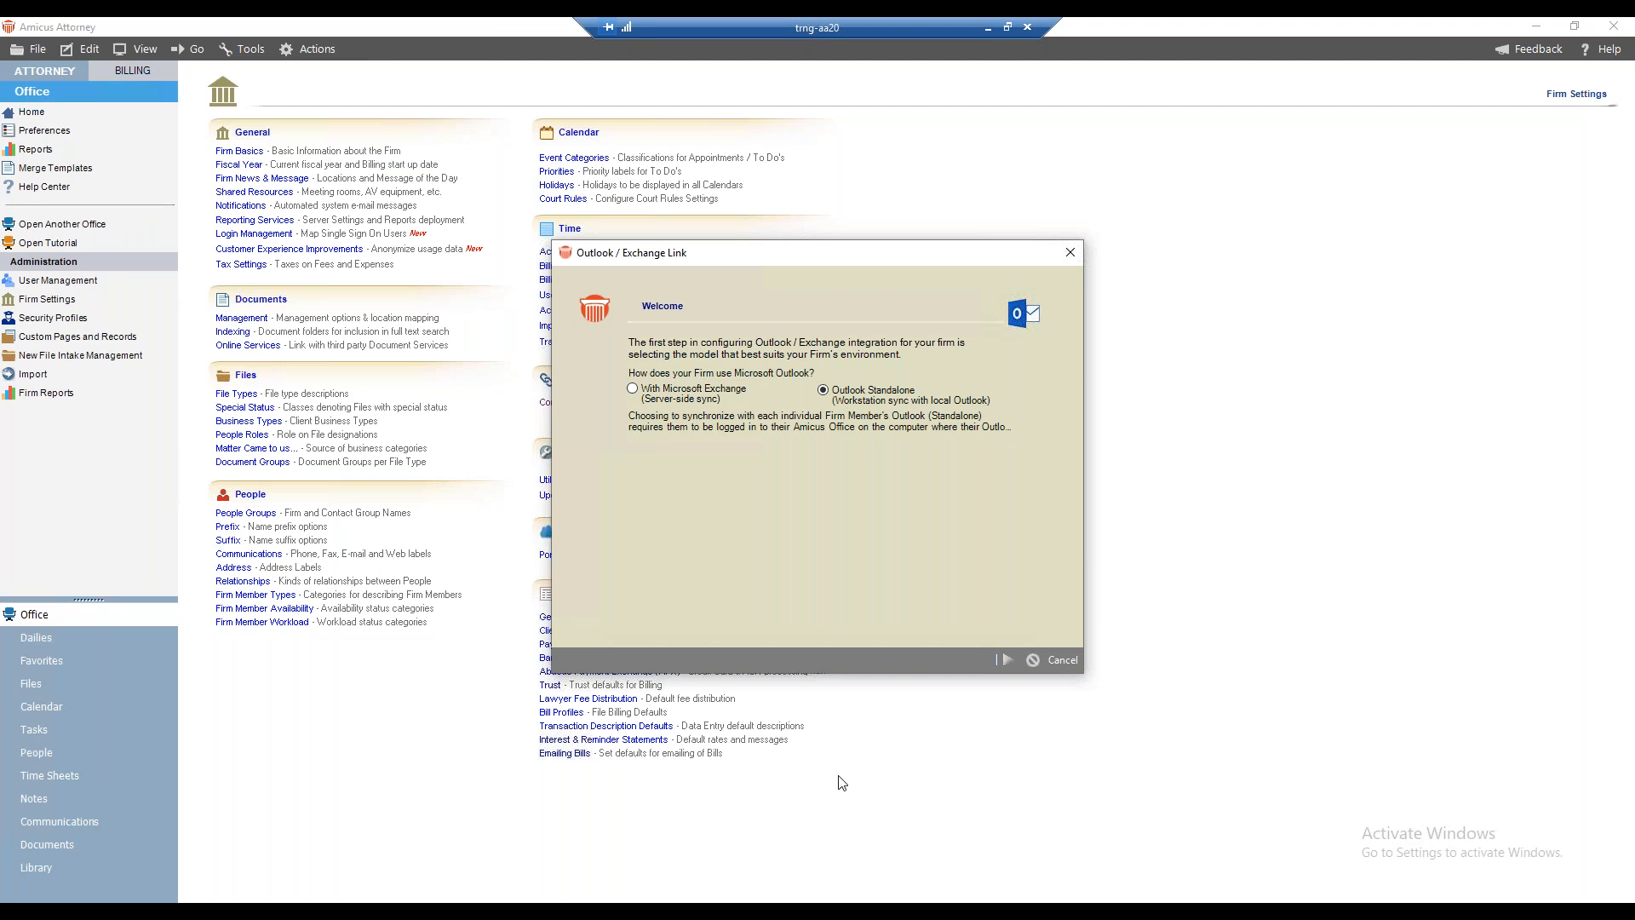
pyautogui.click(1063, 658)
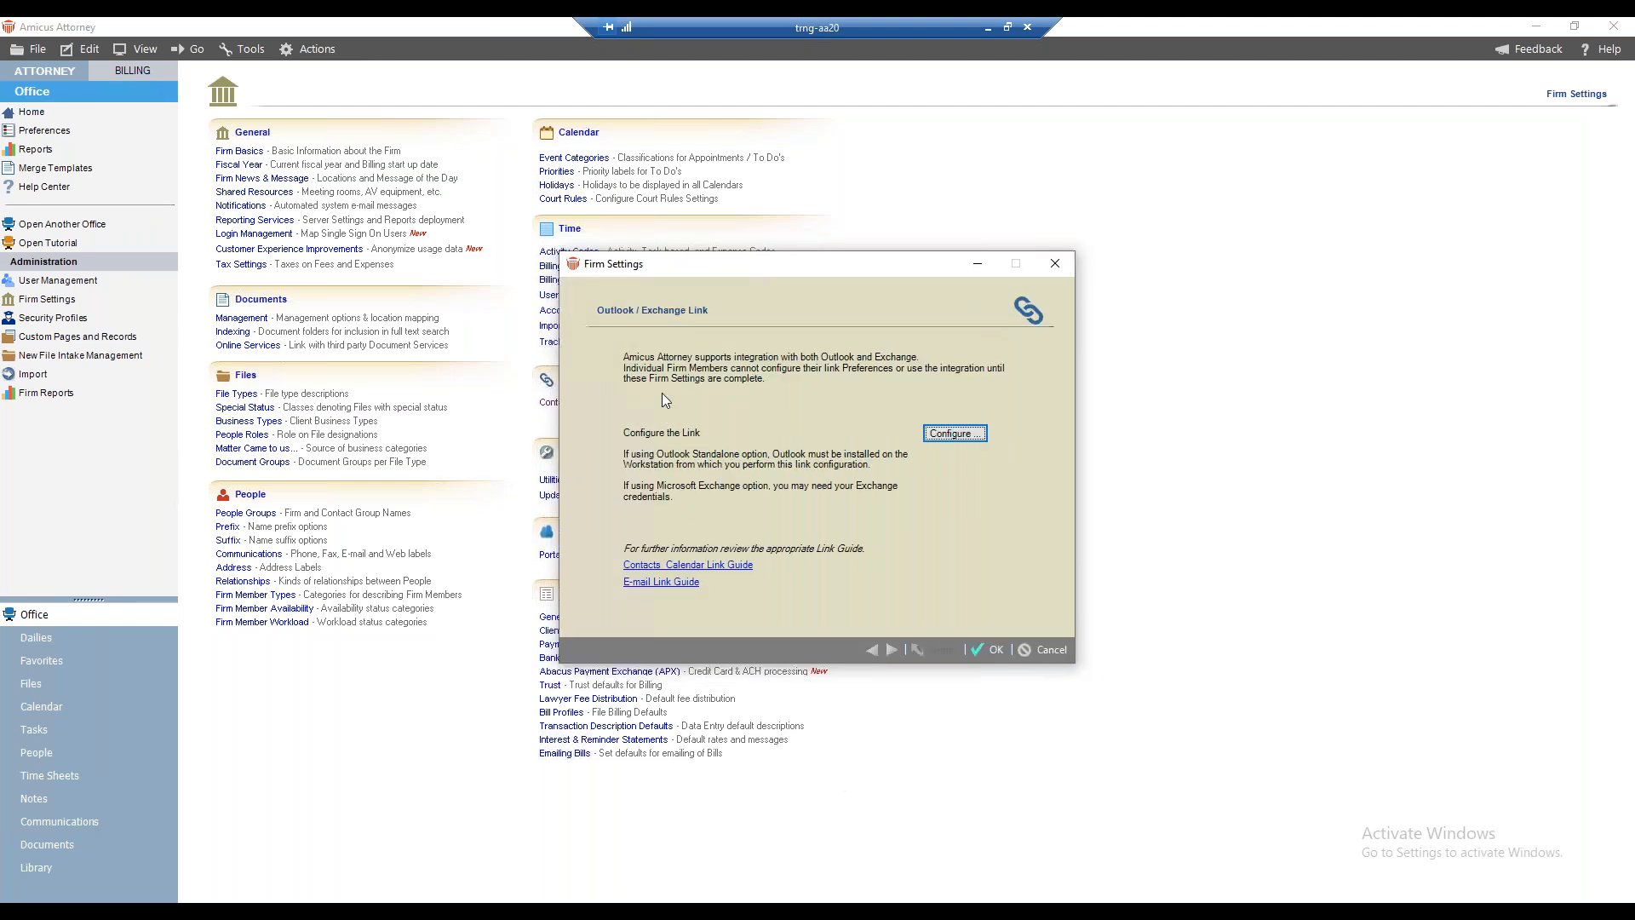
pyautogui.click(1050, 650)
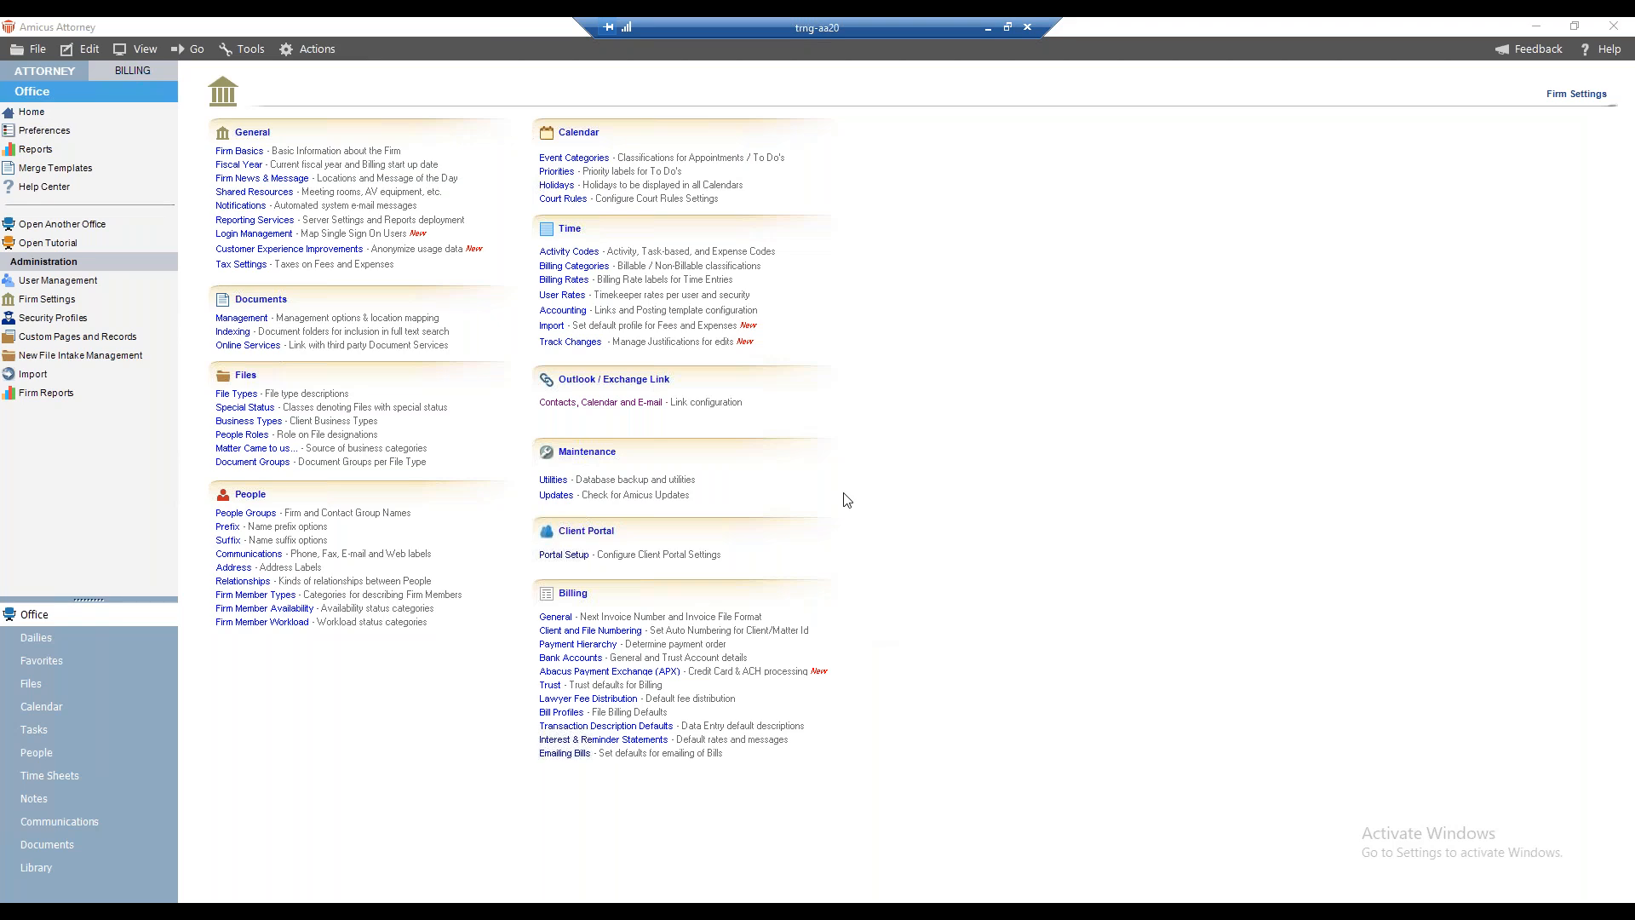
# - Switch to Outlook to look at the inbox and return to Amicus Attorney
pyautogui.click(81, 355)
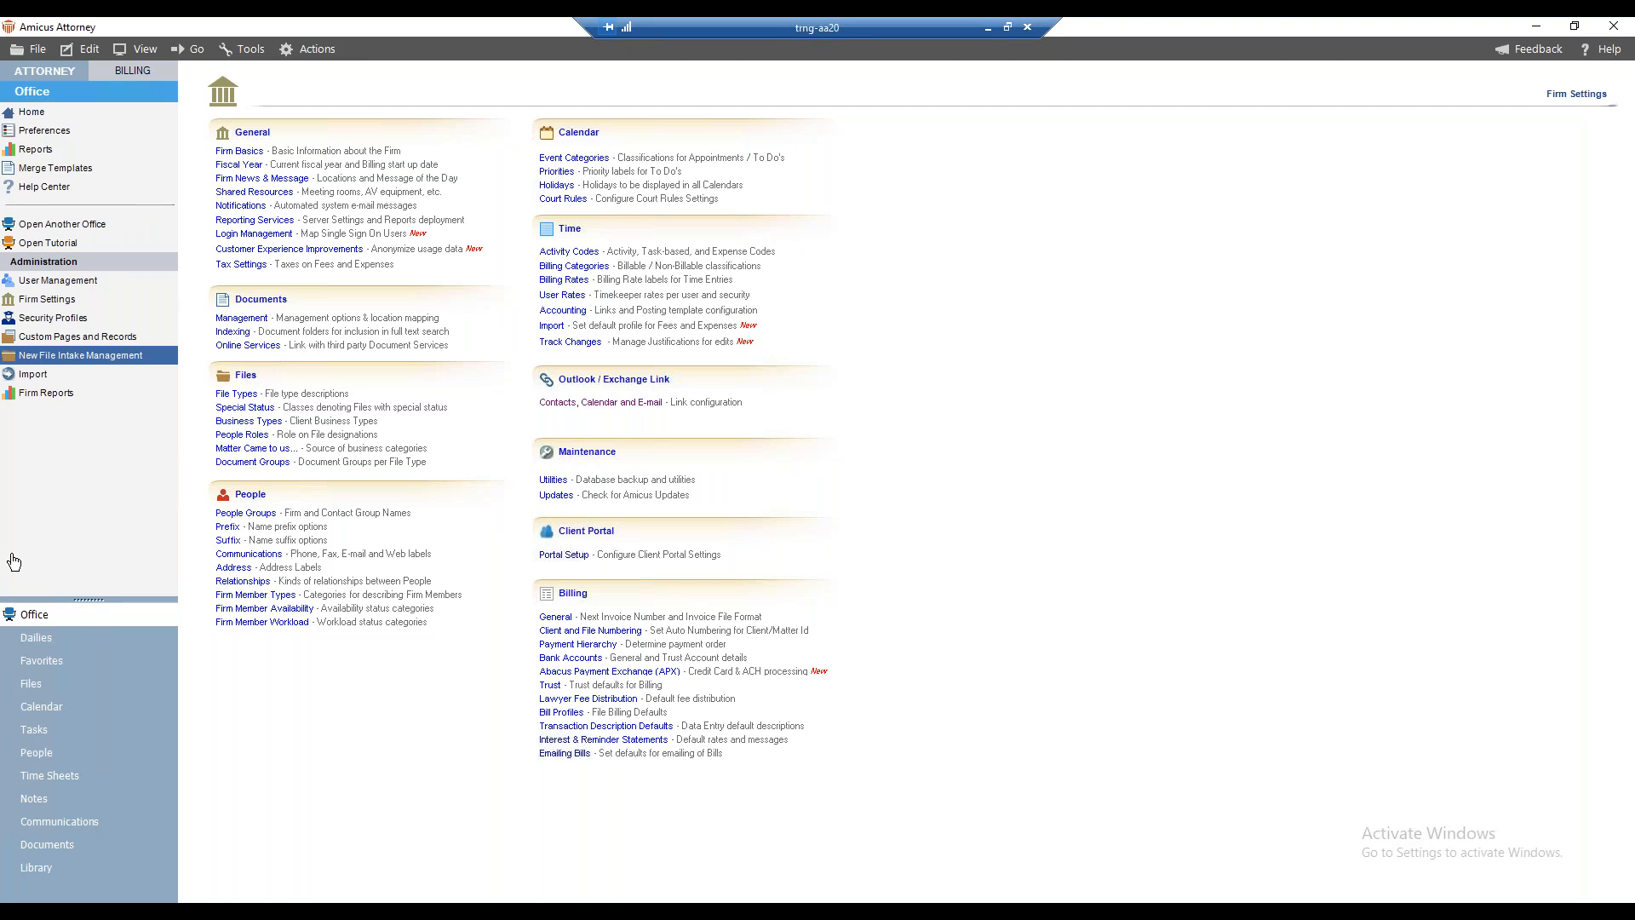
pyautogui.click(632, 908)
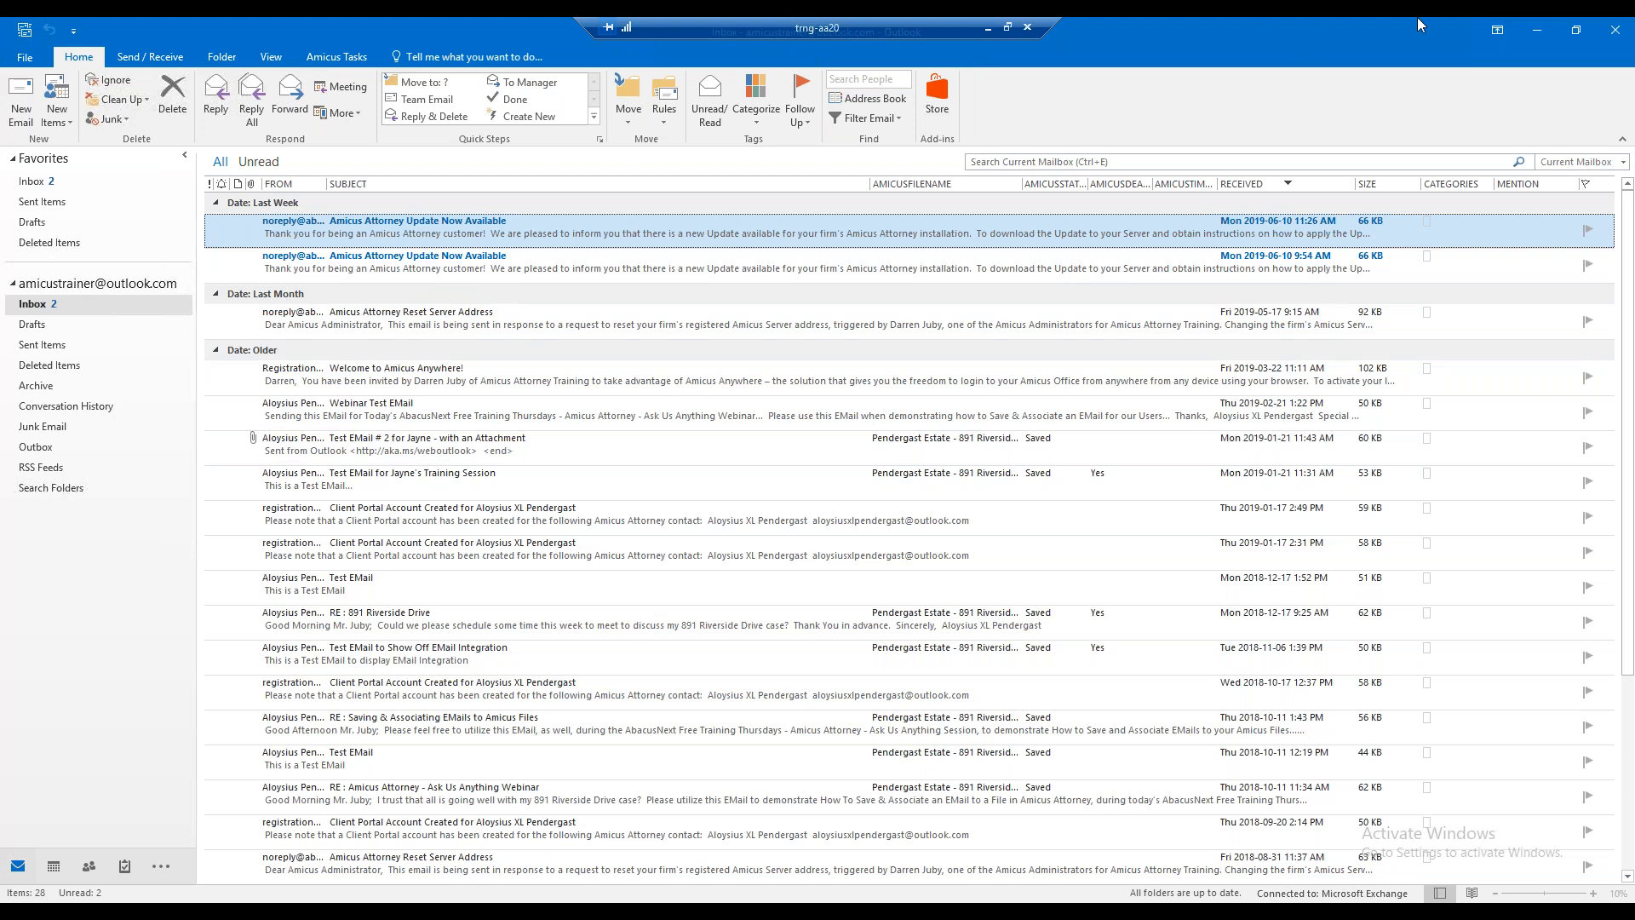
pyautogui.click(1535, 33)
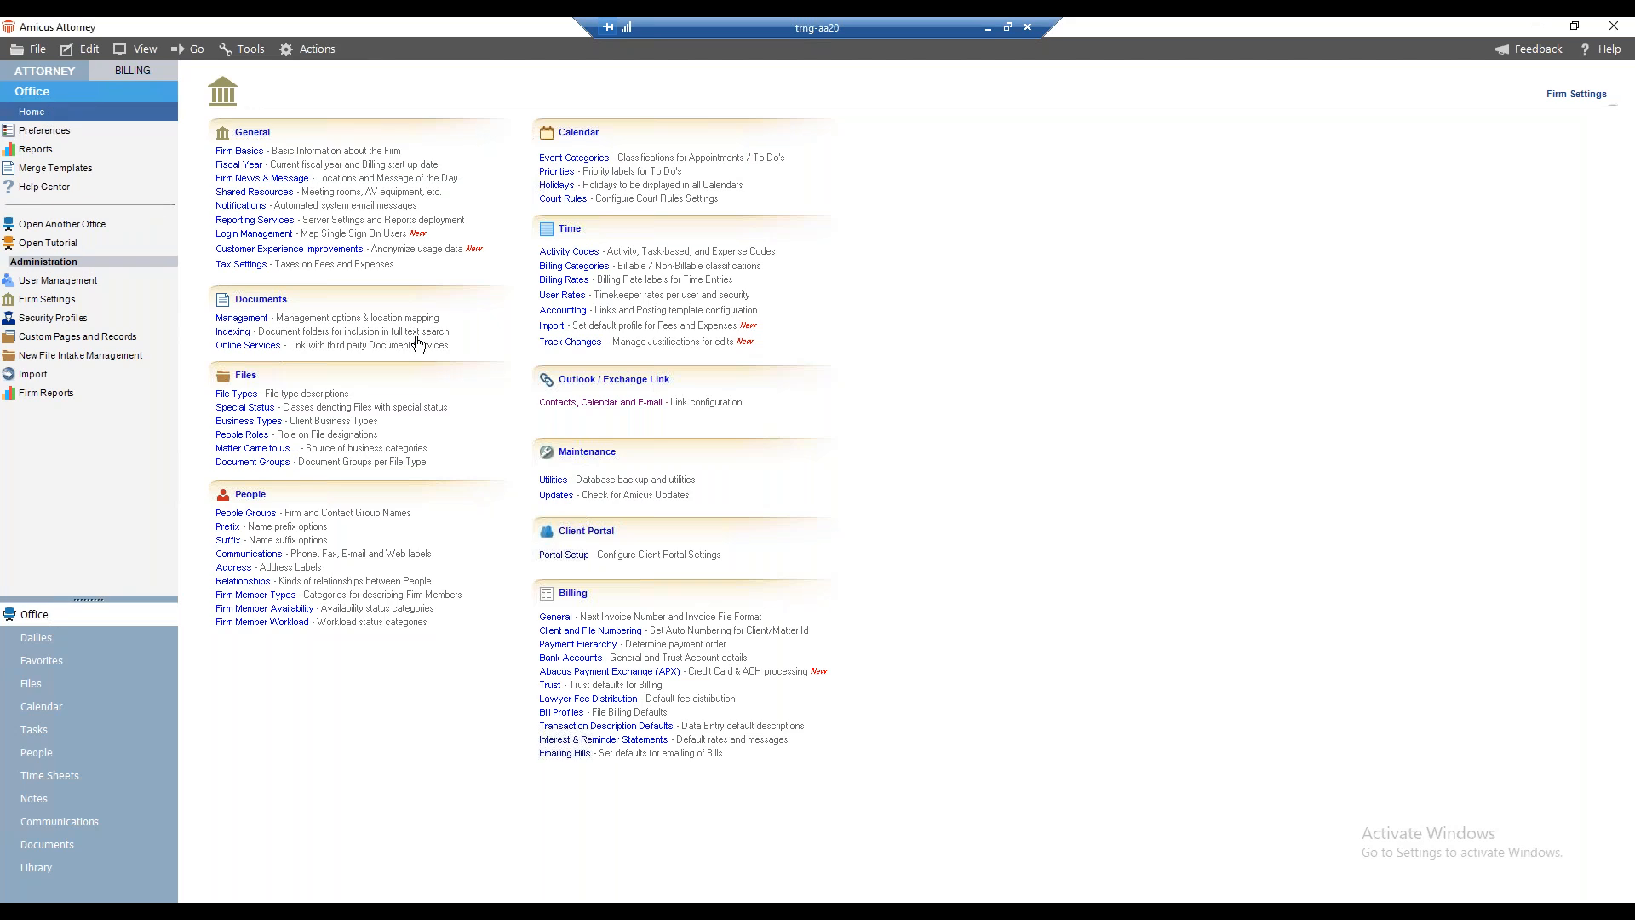
# - In the E-mail link preferences, process email with Outlook on my Workstation (Client-side), and open the Basics settings of Step 1
pyautogui.click(87, 189)
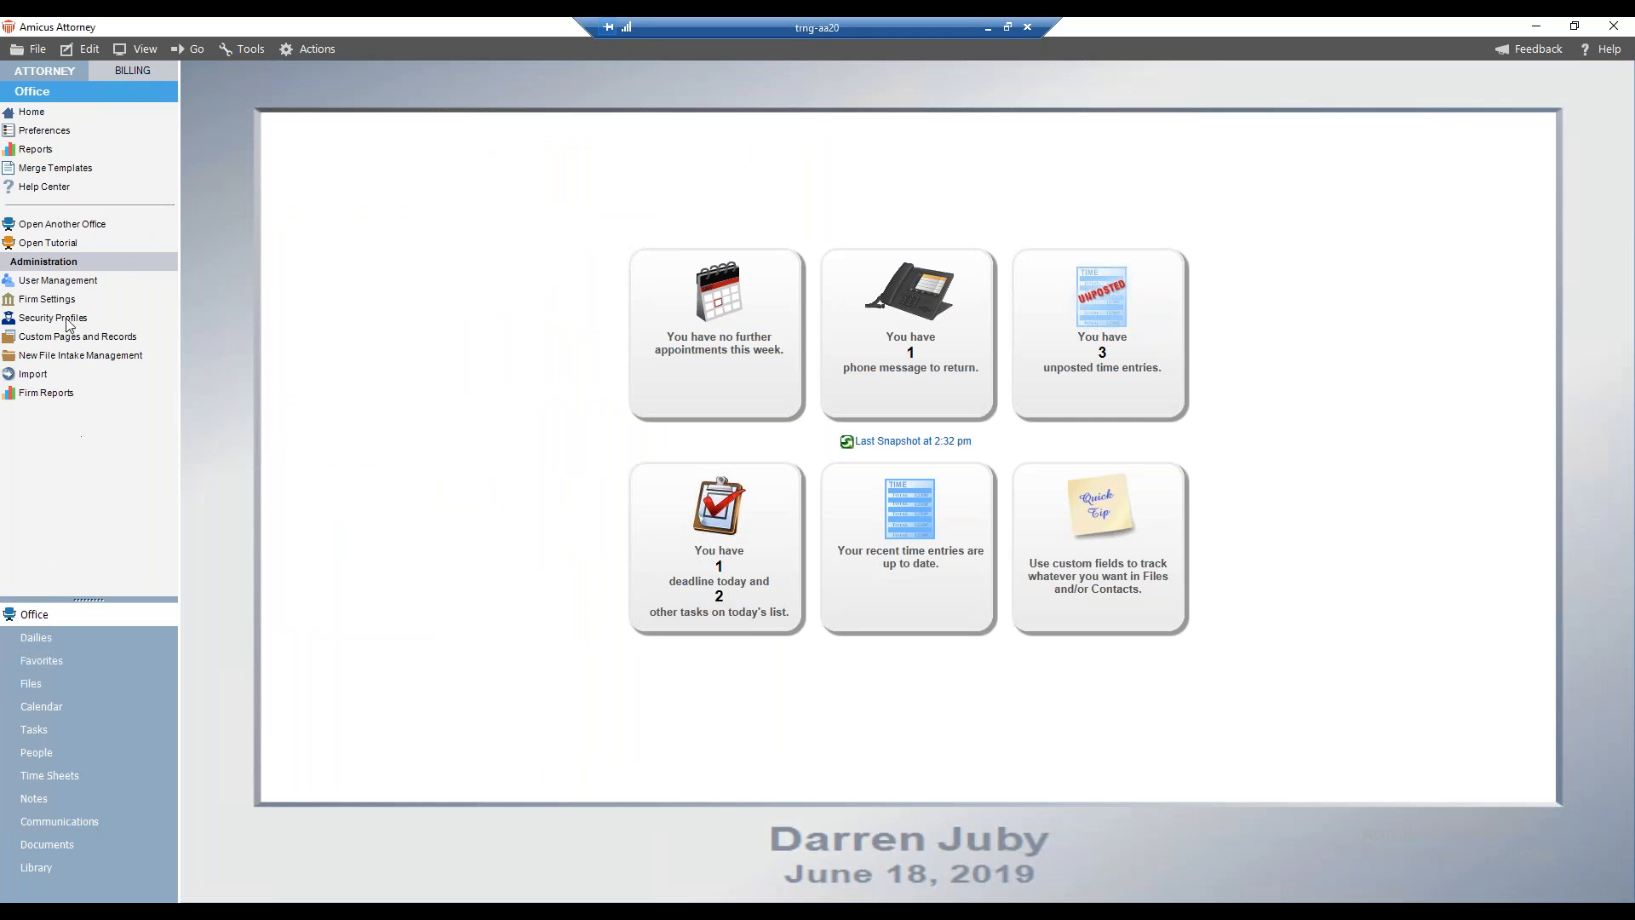
pyautogui.click(63, 135)
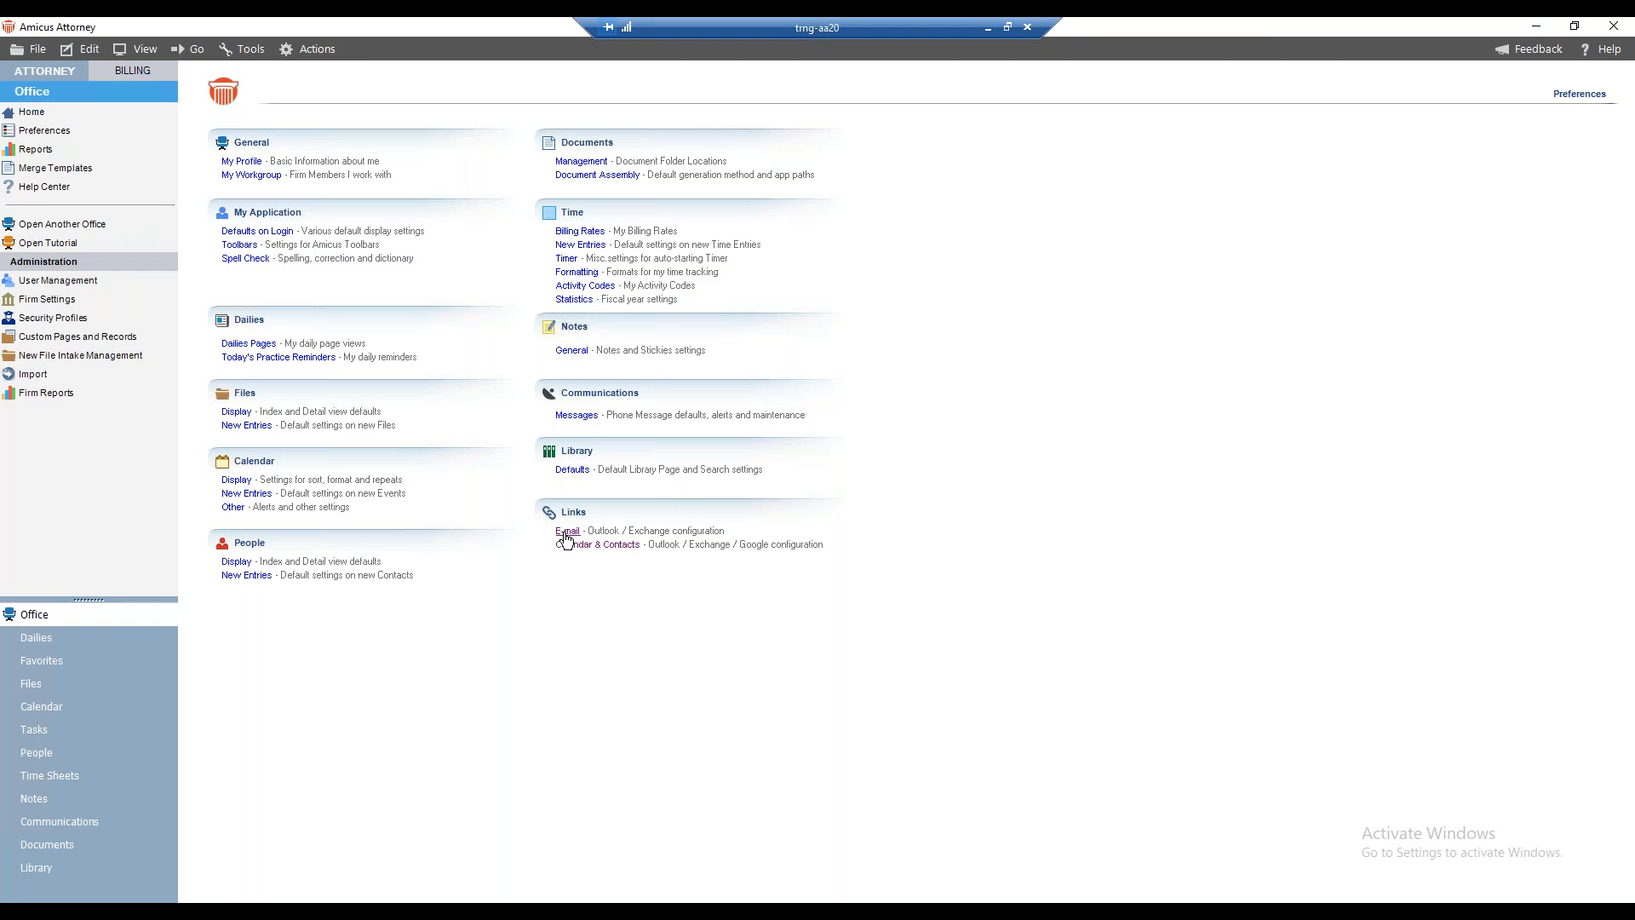
pyautogui.click(566, 533)
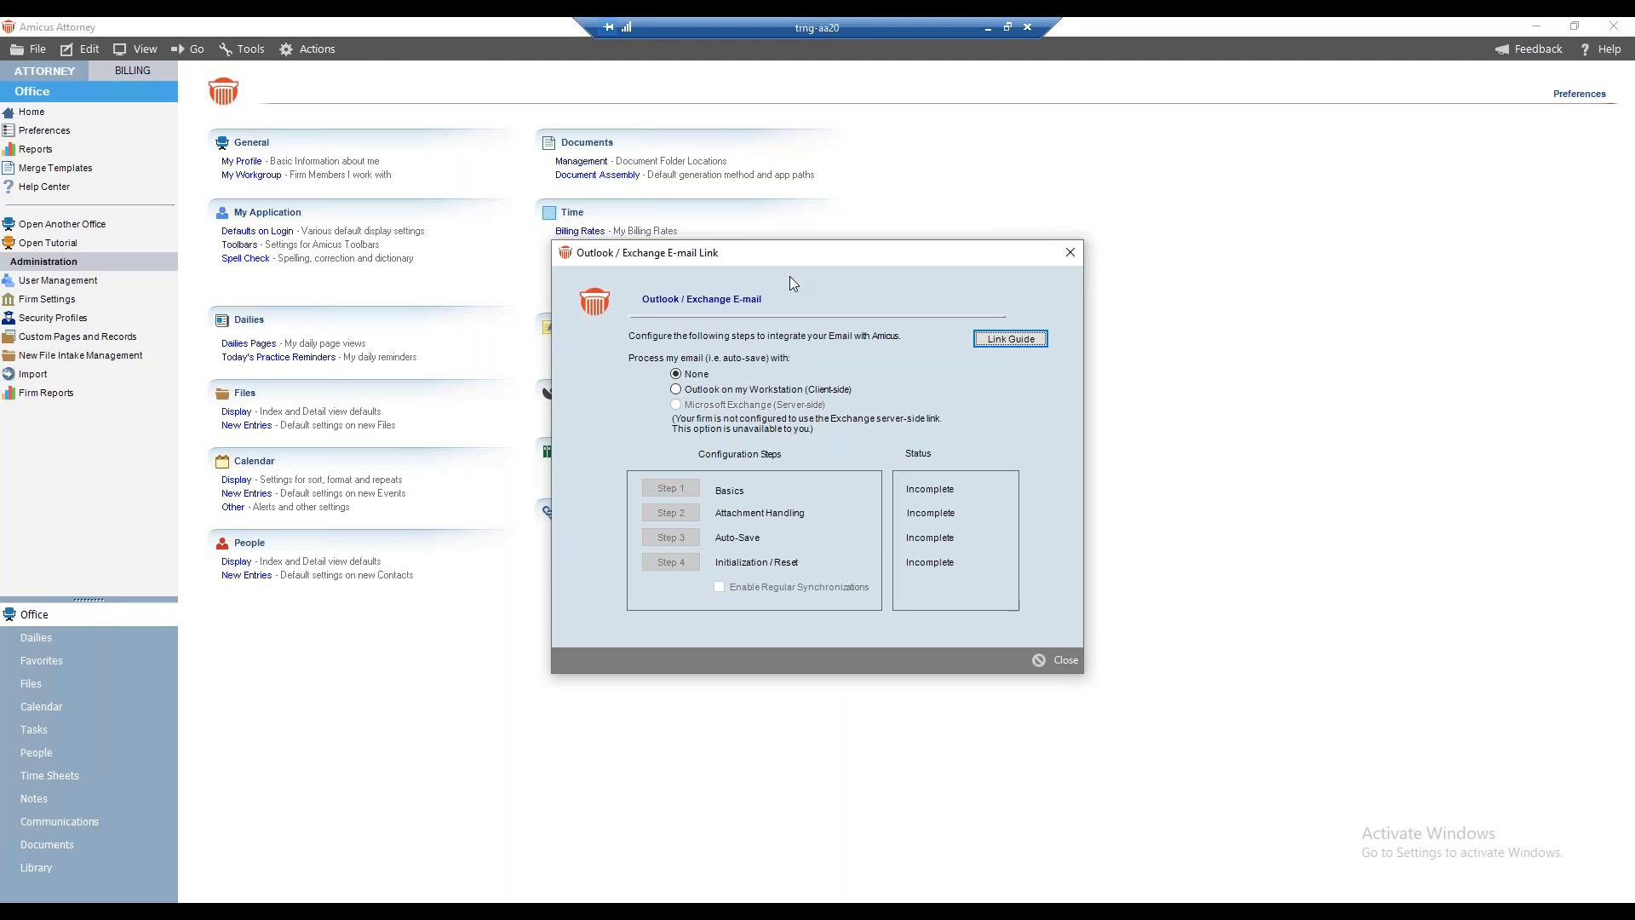
pyautogui.moveTo(780, 257); pyautogui.dragTo(387, 204)
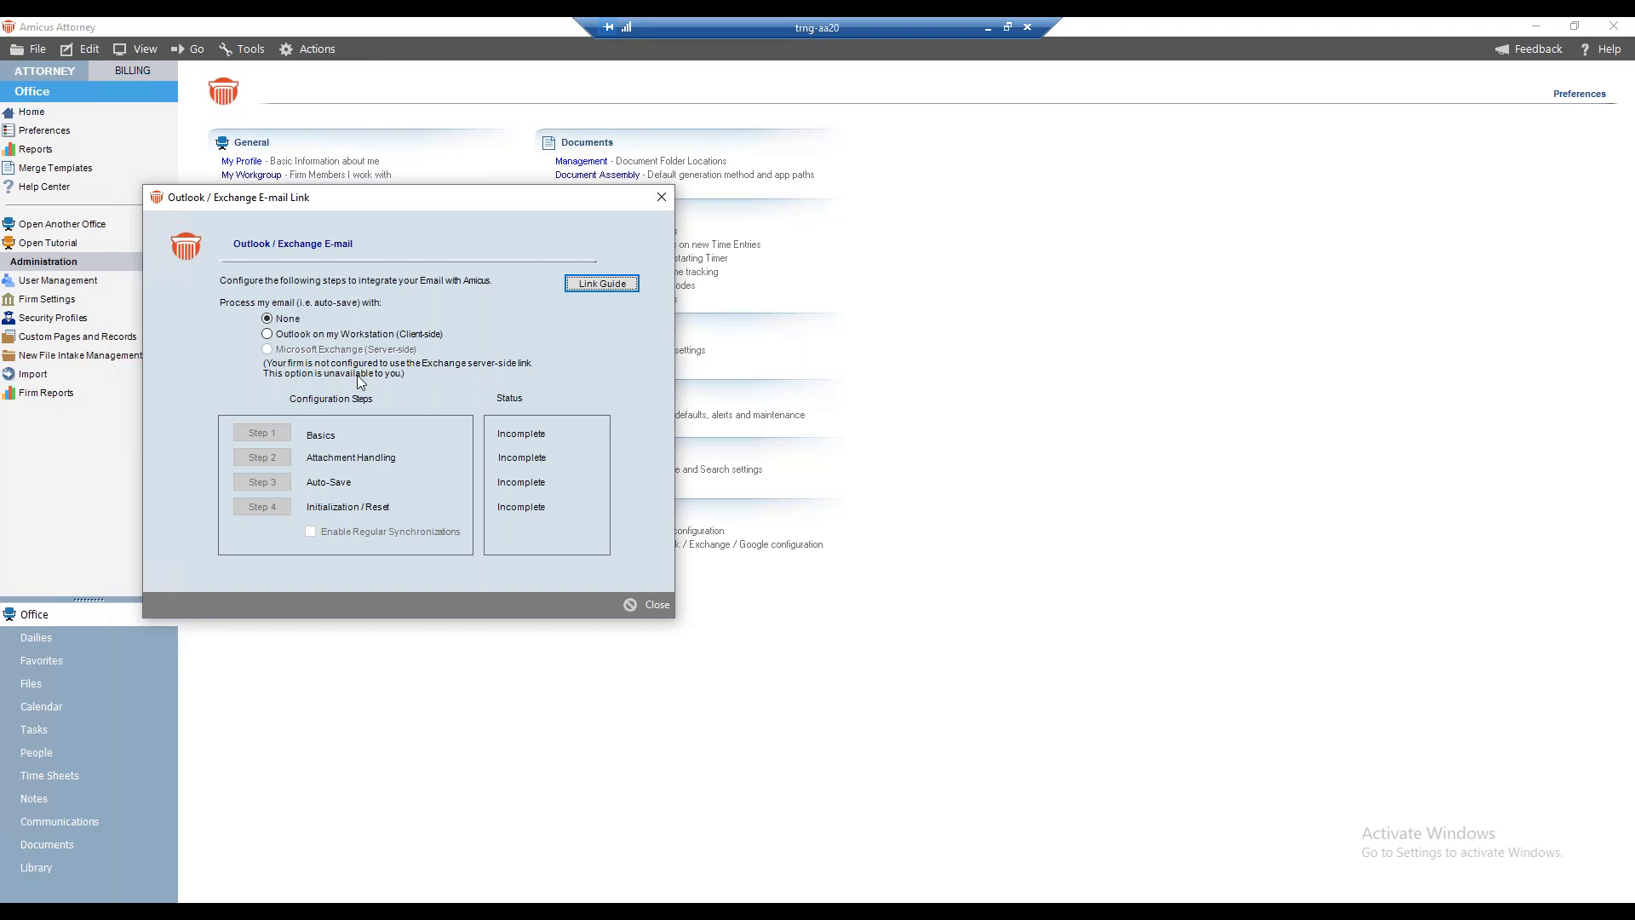
pyautogui.click(269, 335)
pyautogui.click(276, 432)
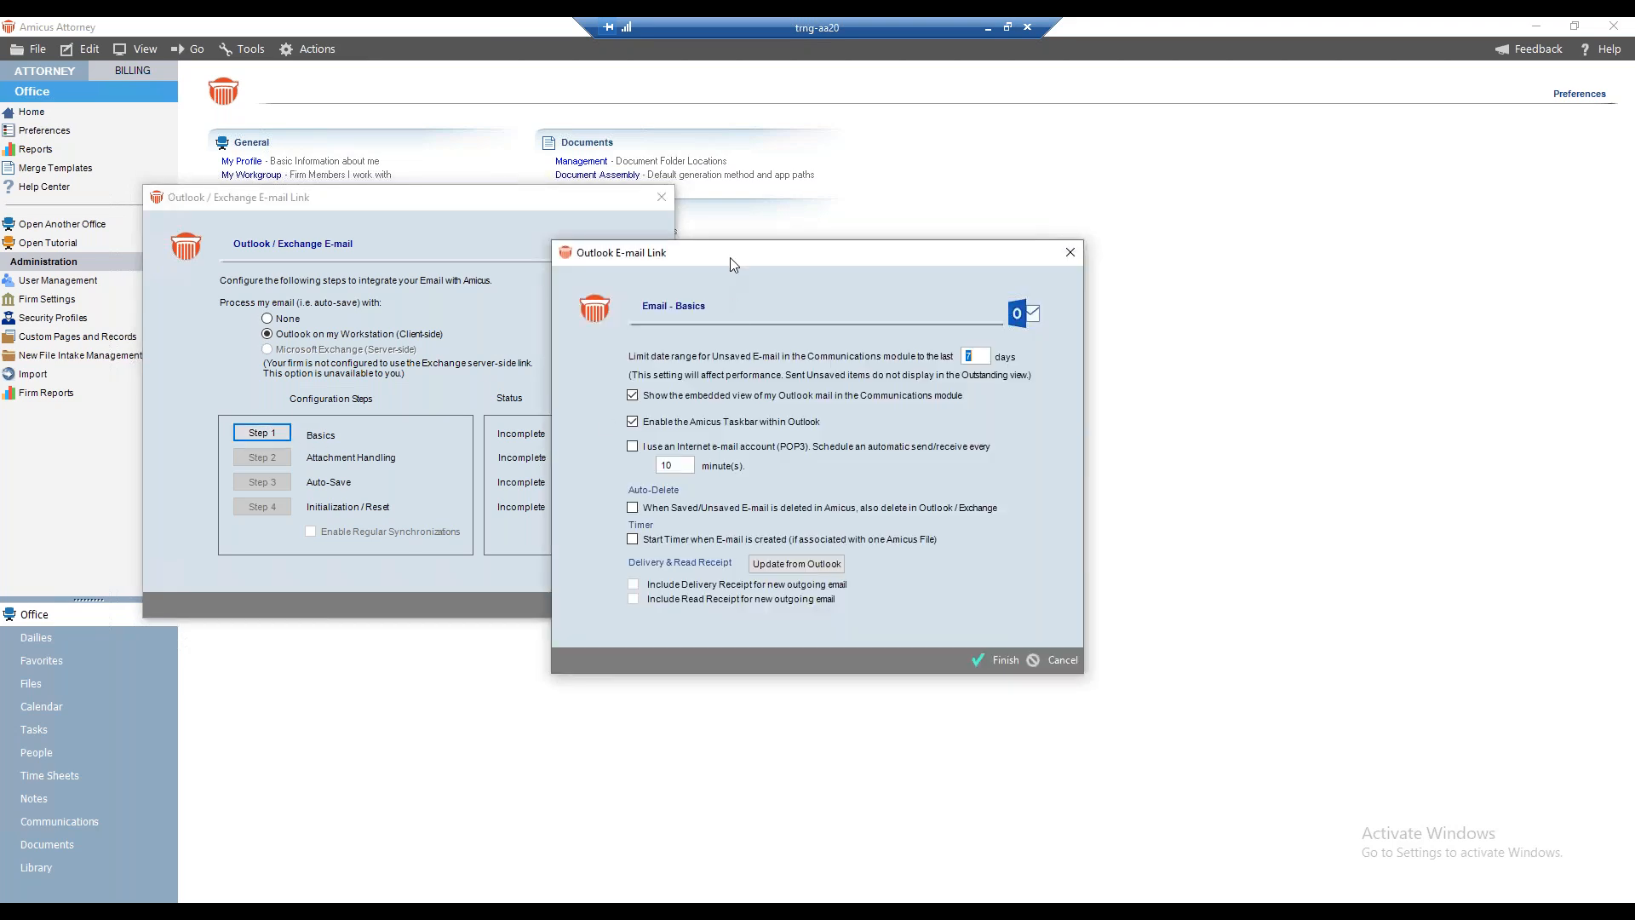
pyautogui.moveTo(730, 258); pyautogui.dragTo(393, 240)
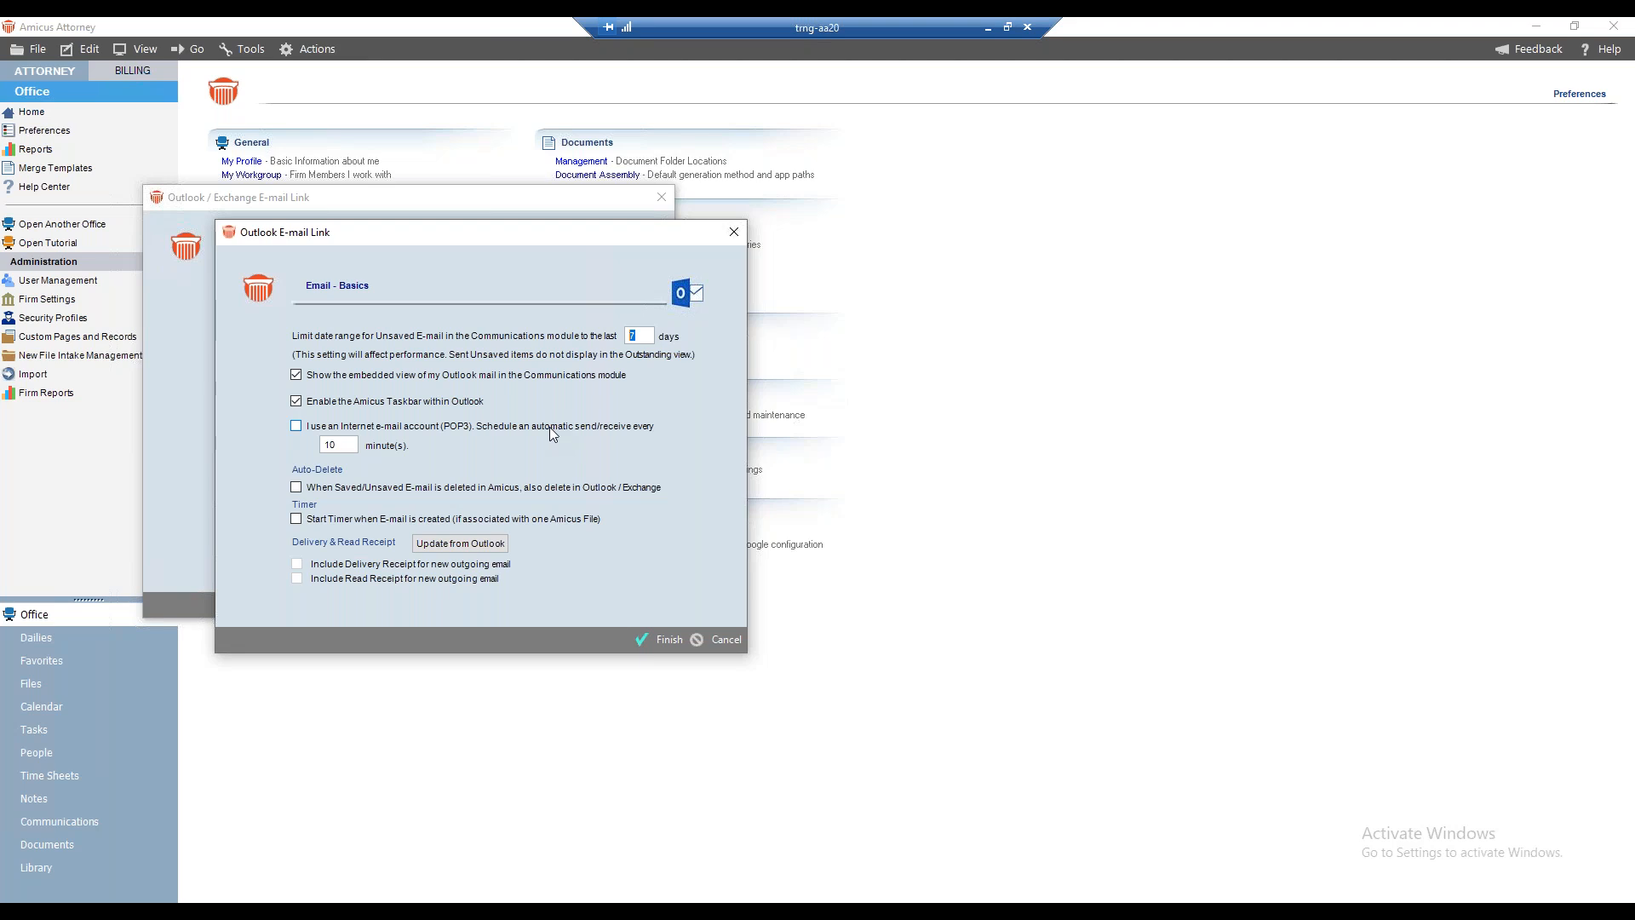
# - Finish the e-mail Basics, and complete Attachment Handling with the underlying e-mail also saved when attachments on Unsaved E-mail are saved
pyautogui.click(337, 445)
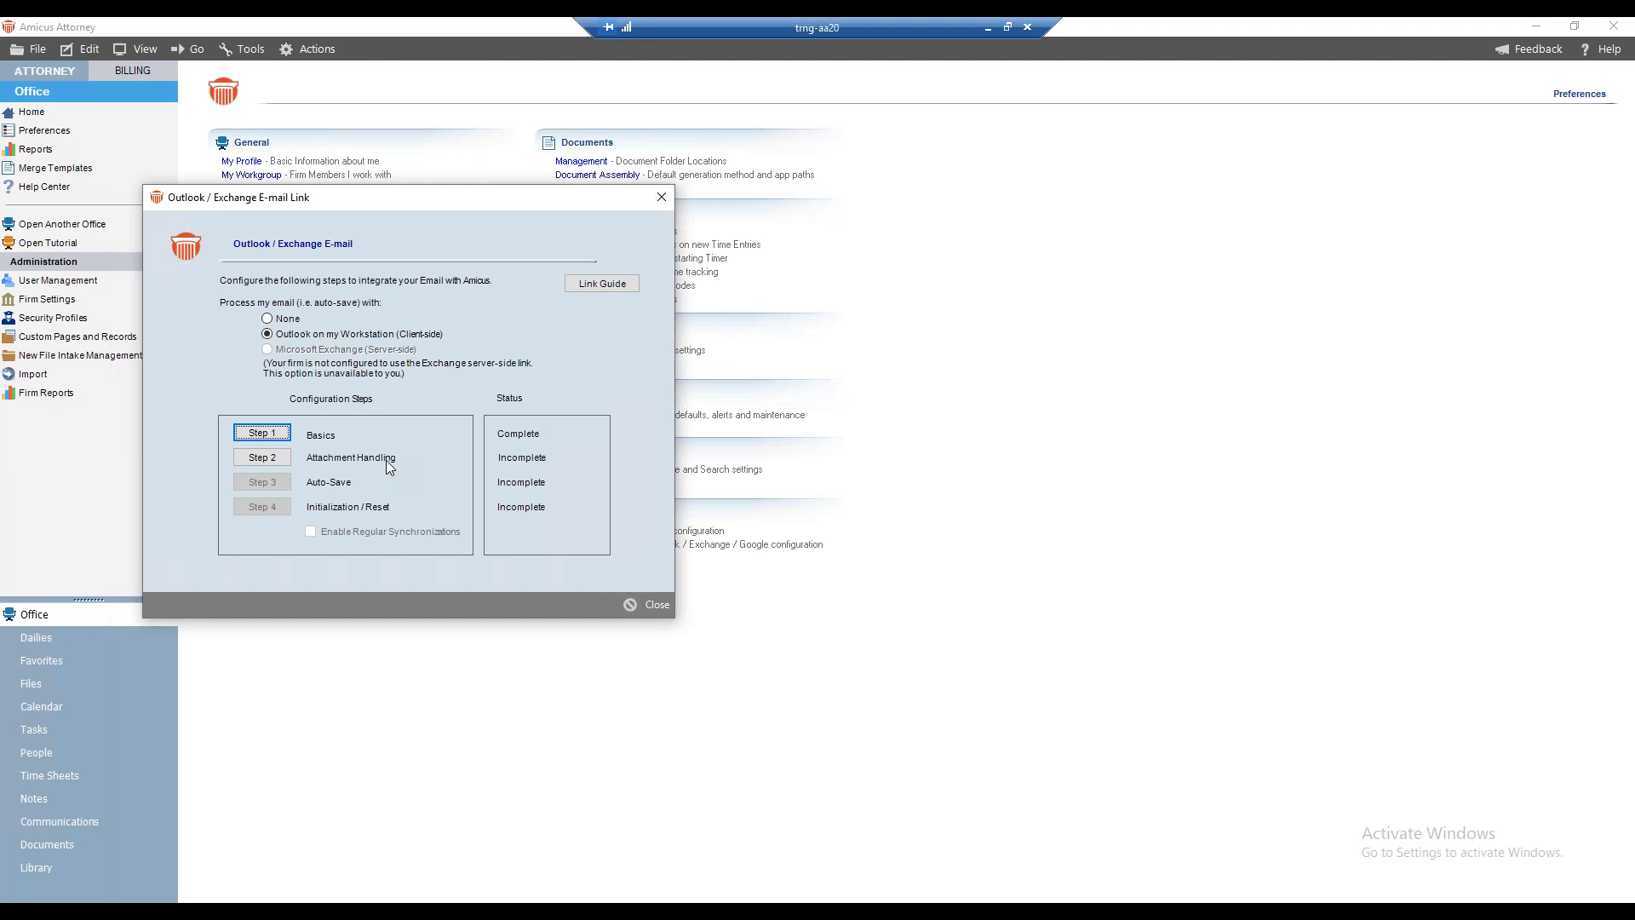
pyautogui.click(258, 460)
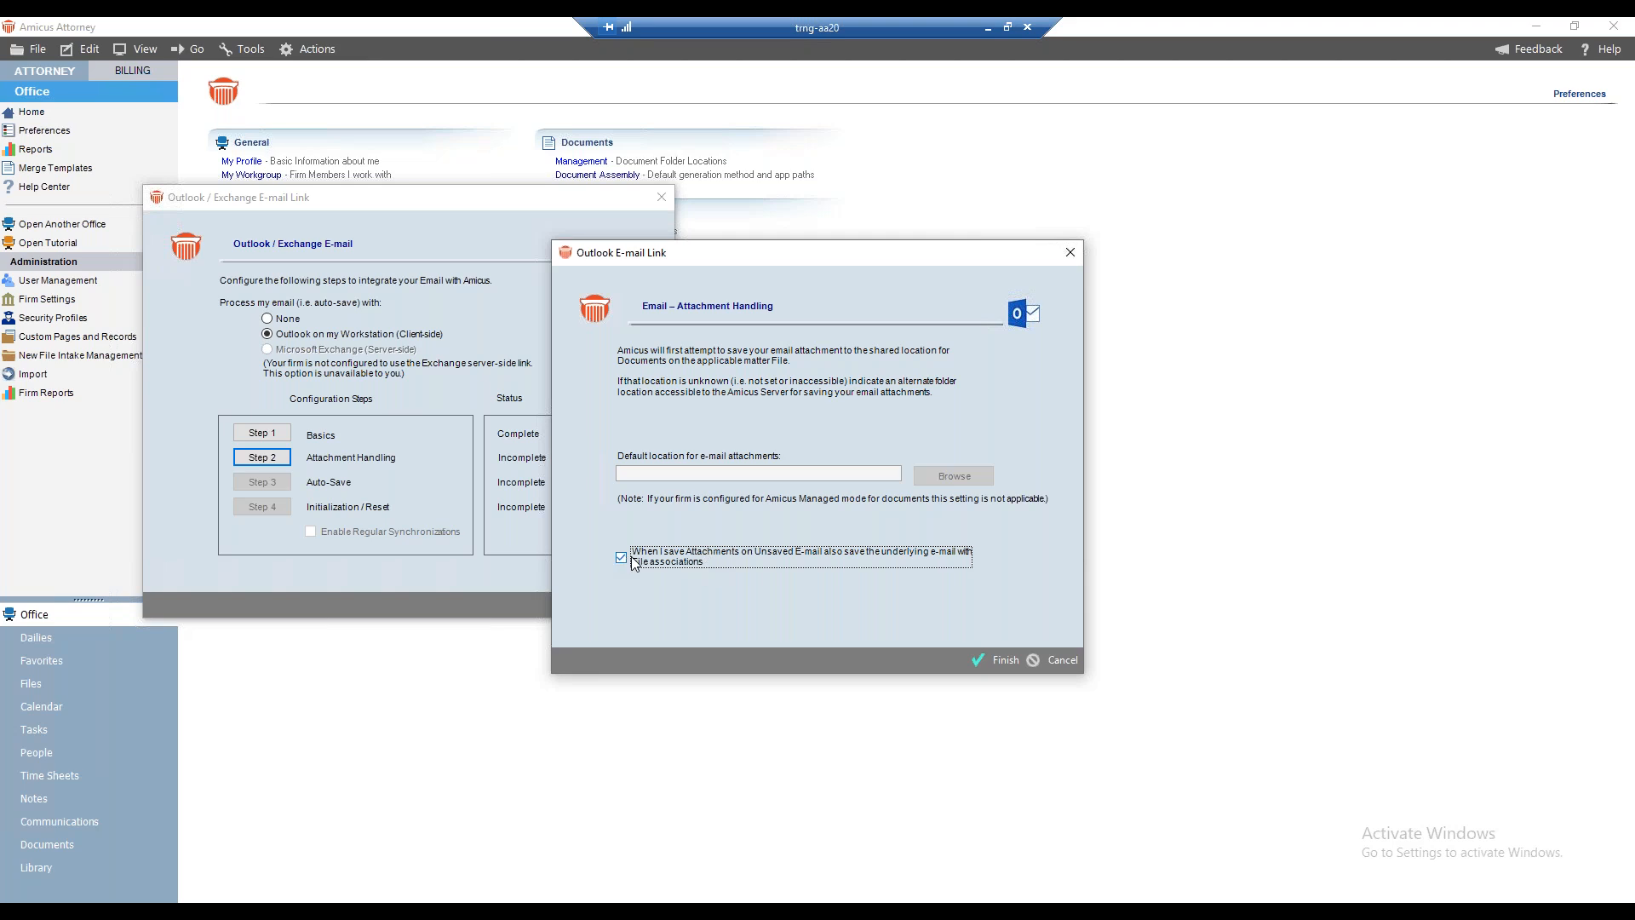
pyautogui.click(995, 659)
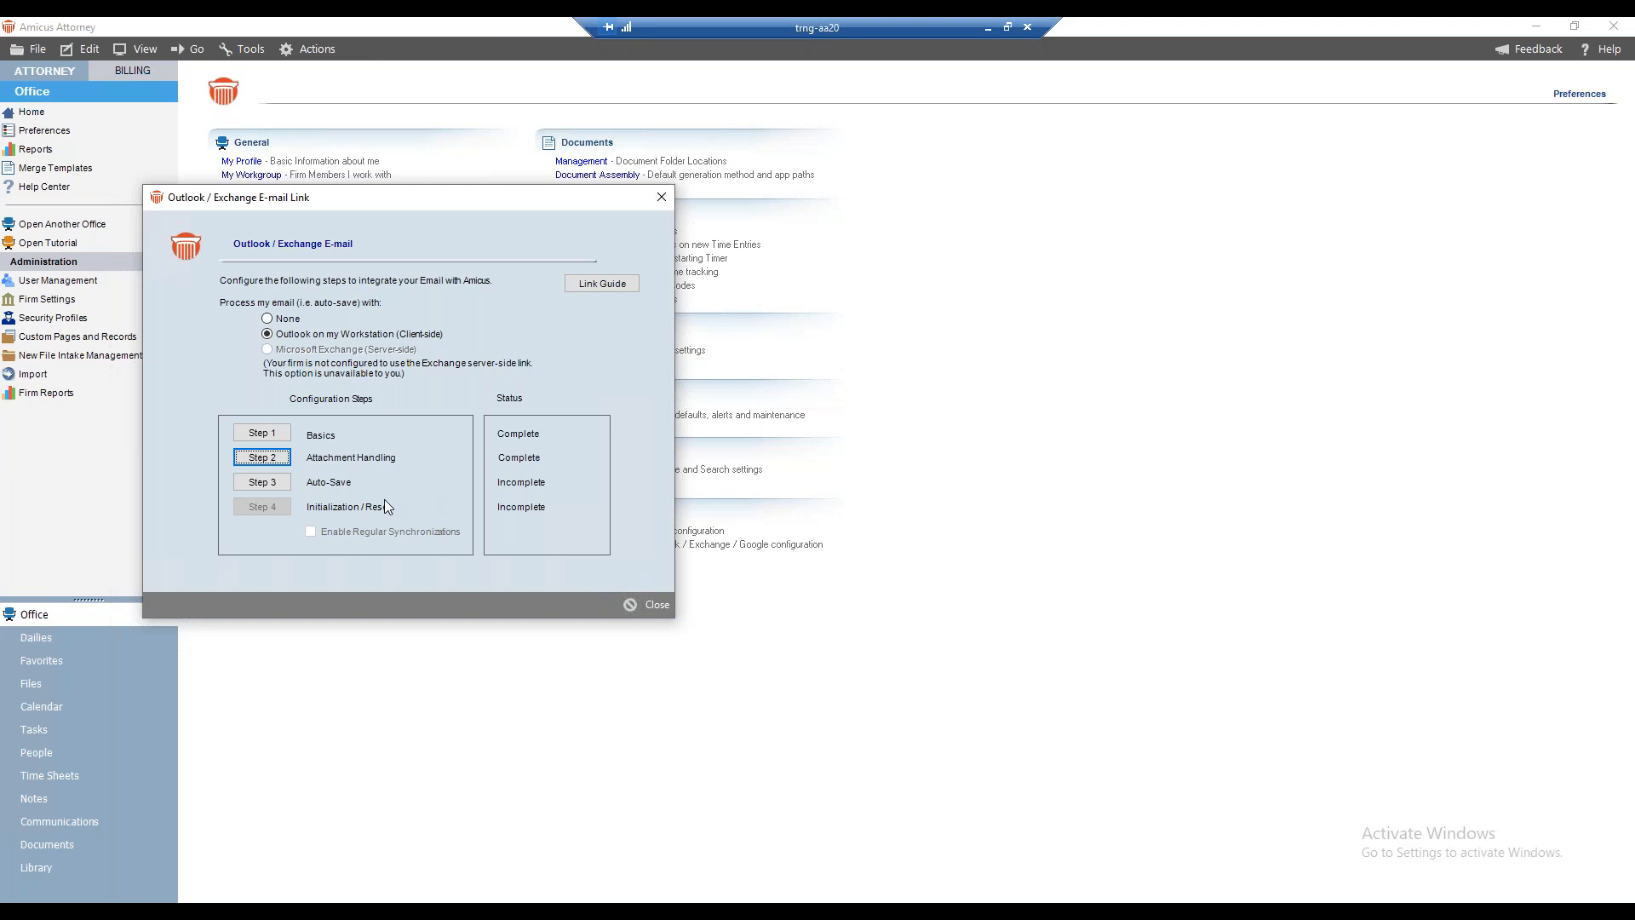
# - Open the Auto-Save settings of Step 3 and enable auto-saving of e-mail whose sender or recipient matches an Amicus Contact
pyautogui.click(282, 484)
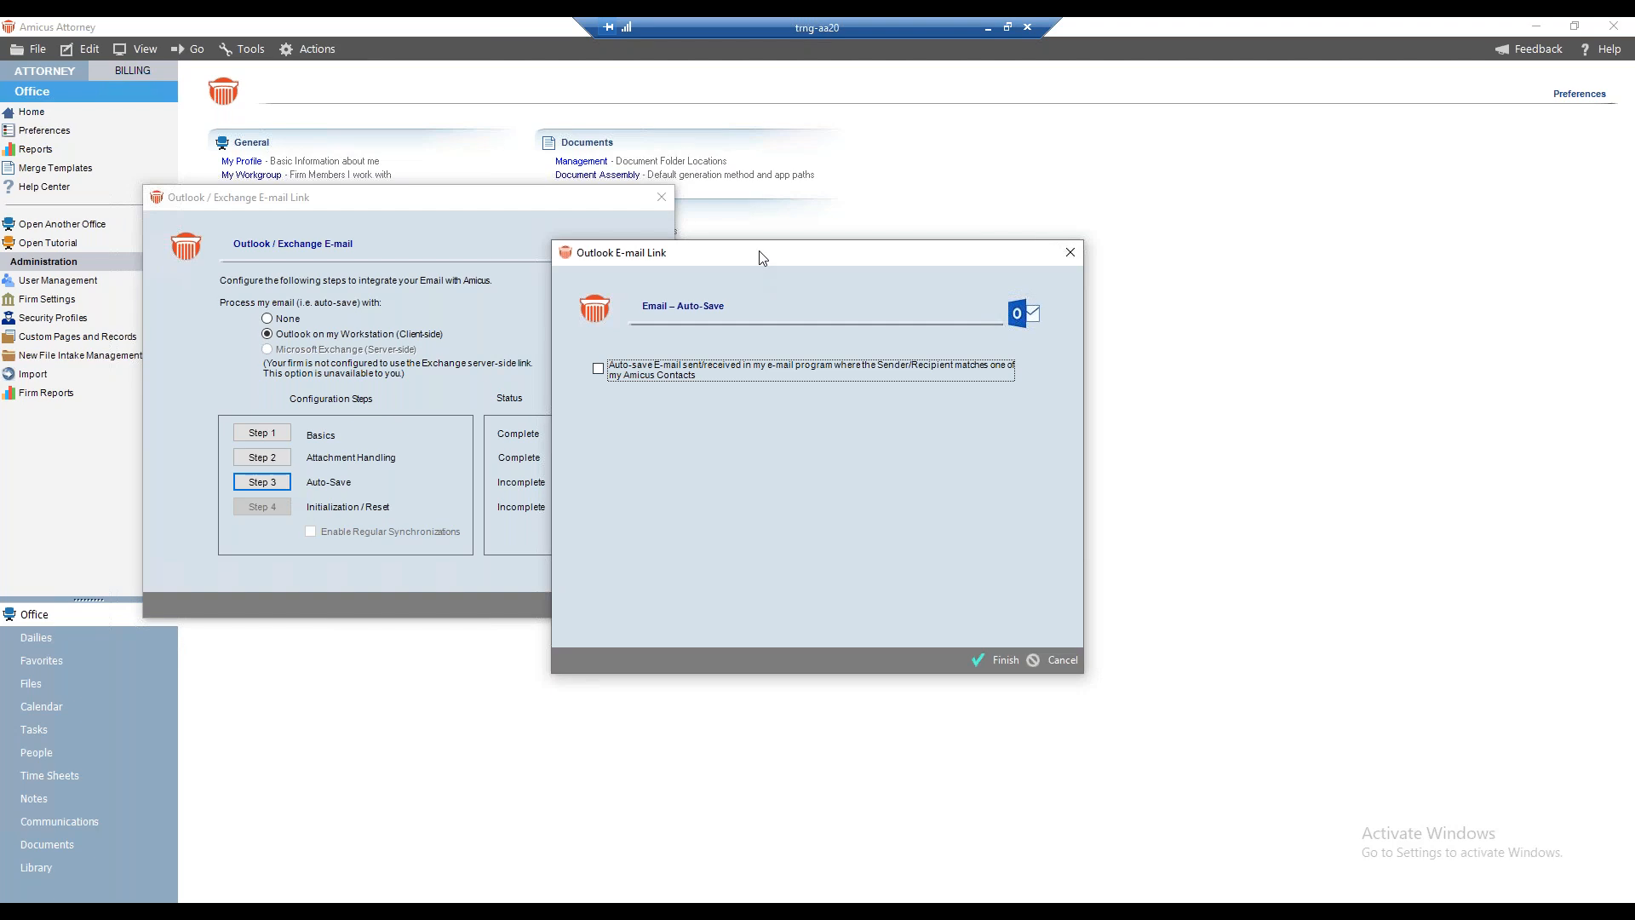
pyautogui.moveTo(759, 263); pyautogui.dragTo(229, 212)
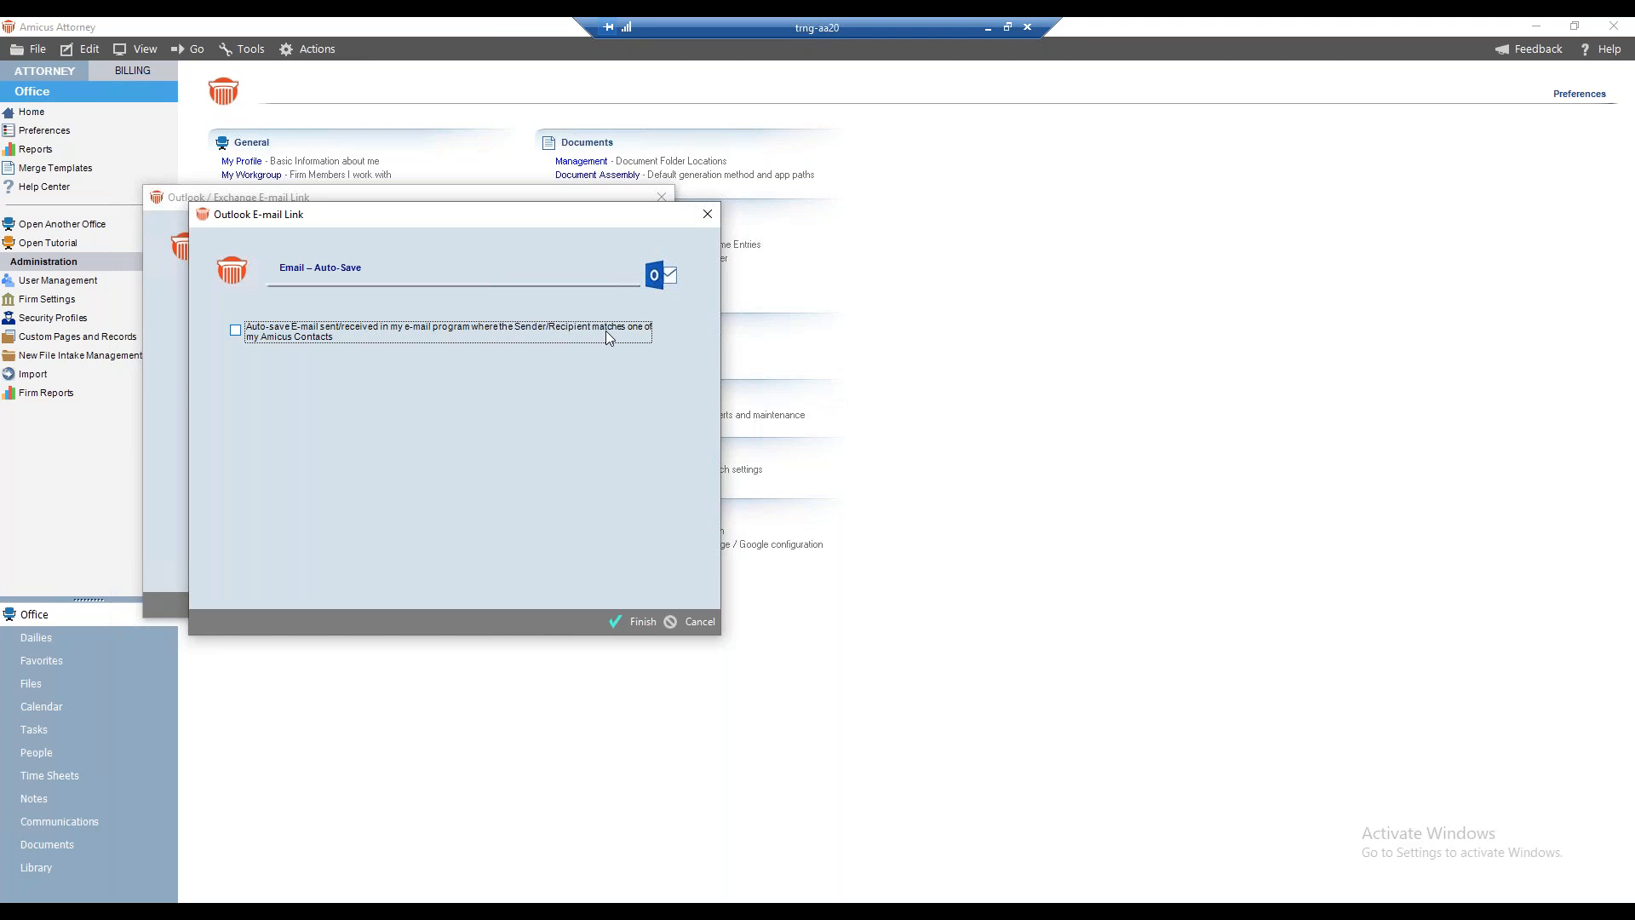
pyautogui.click(236, 331)
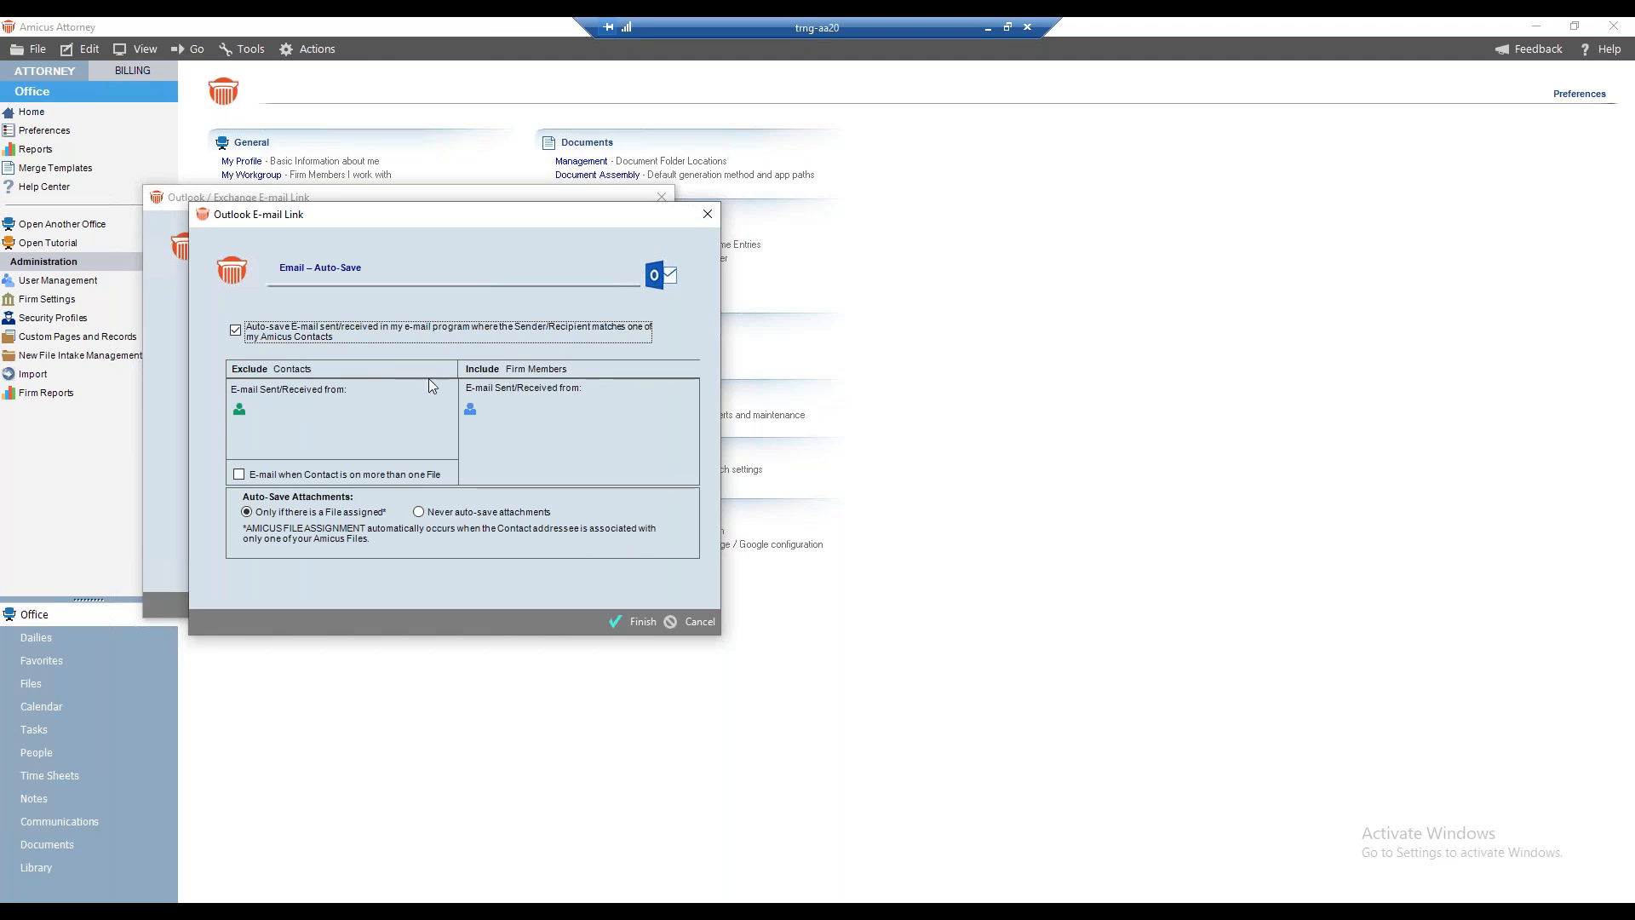
# - Try excluding a chosen contact and e-mail when the Contact is on more than one File from auto-save
pyautogui.click(239, 409)
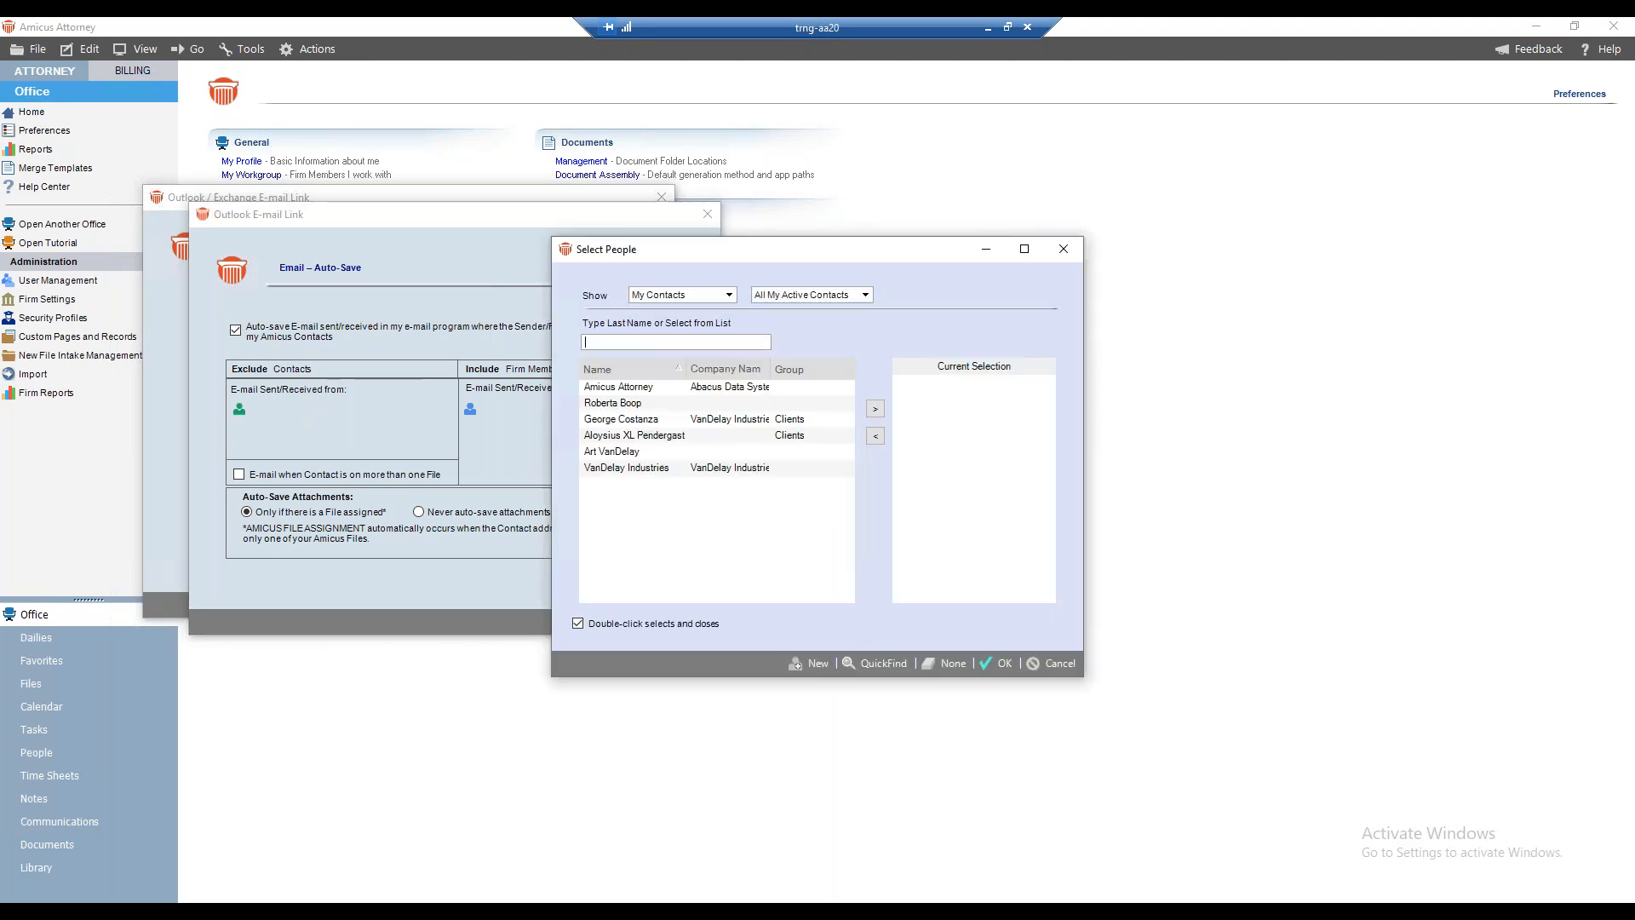
pyautogui.click(626, 406)
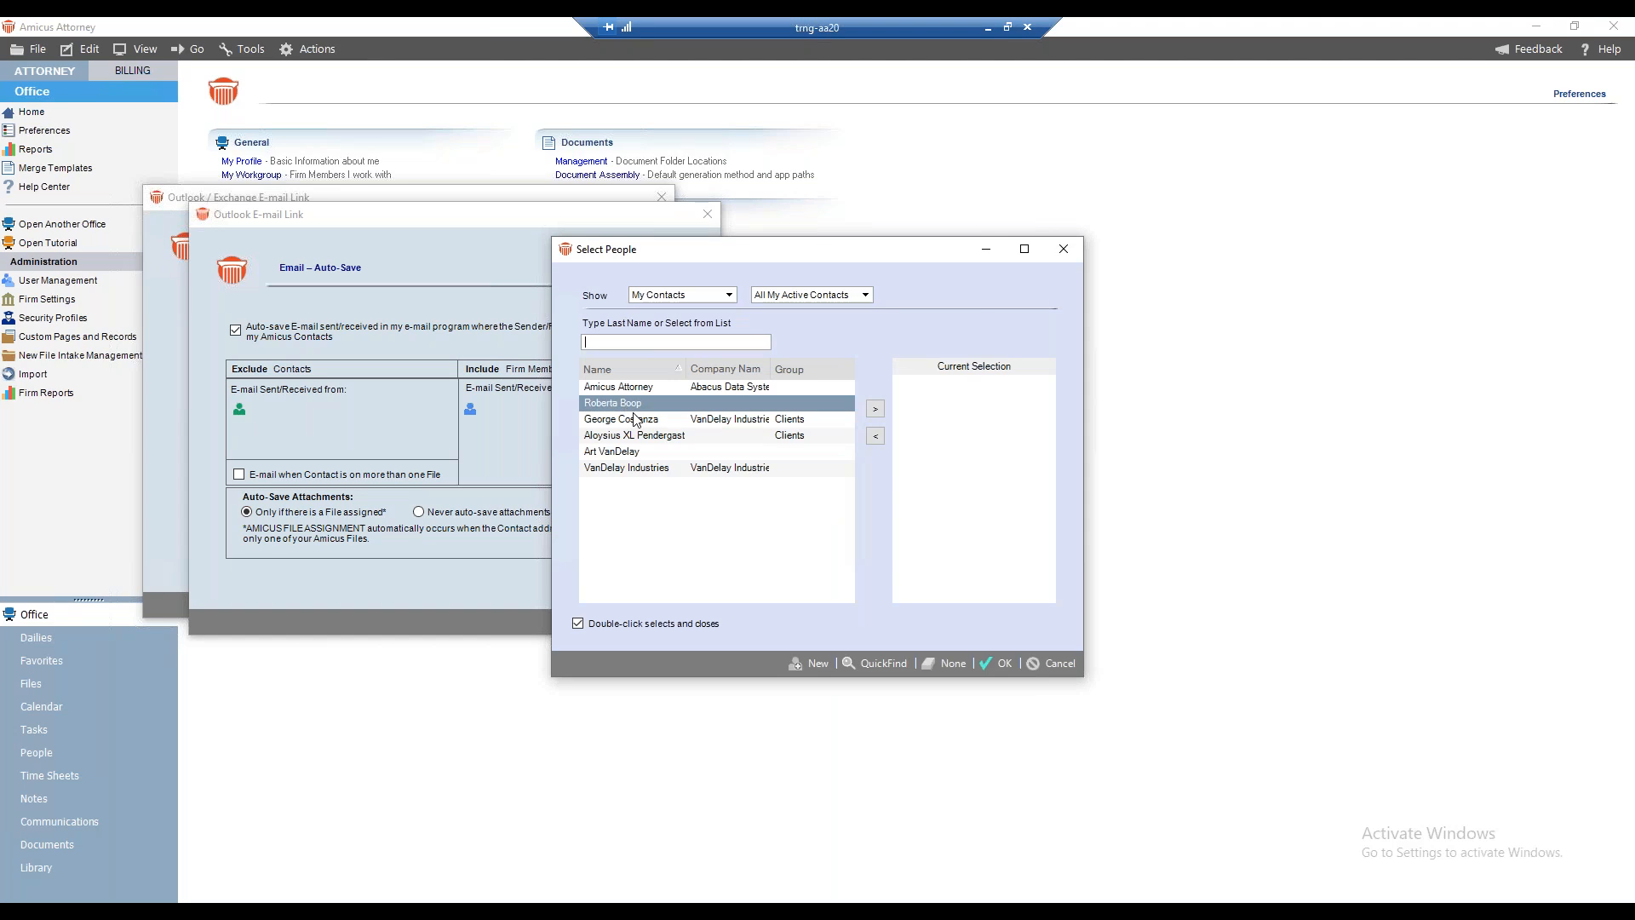
pyautogui.click(876, 408)
pyautogui.click(1056, 663)
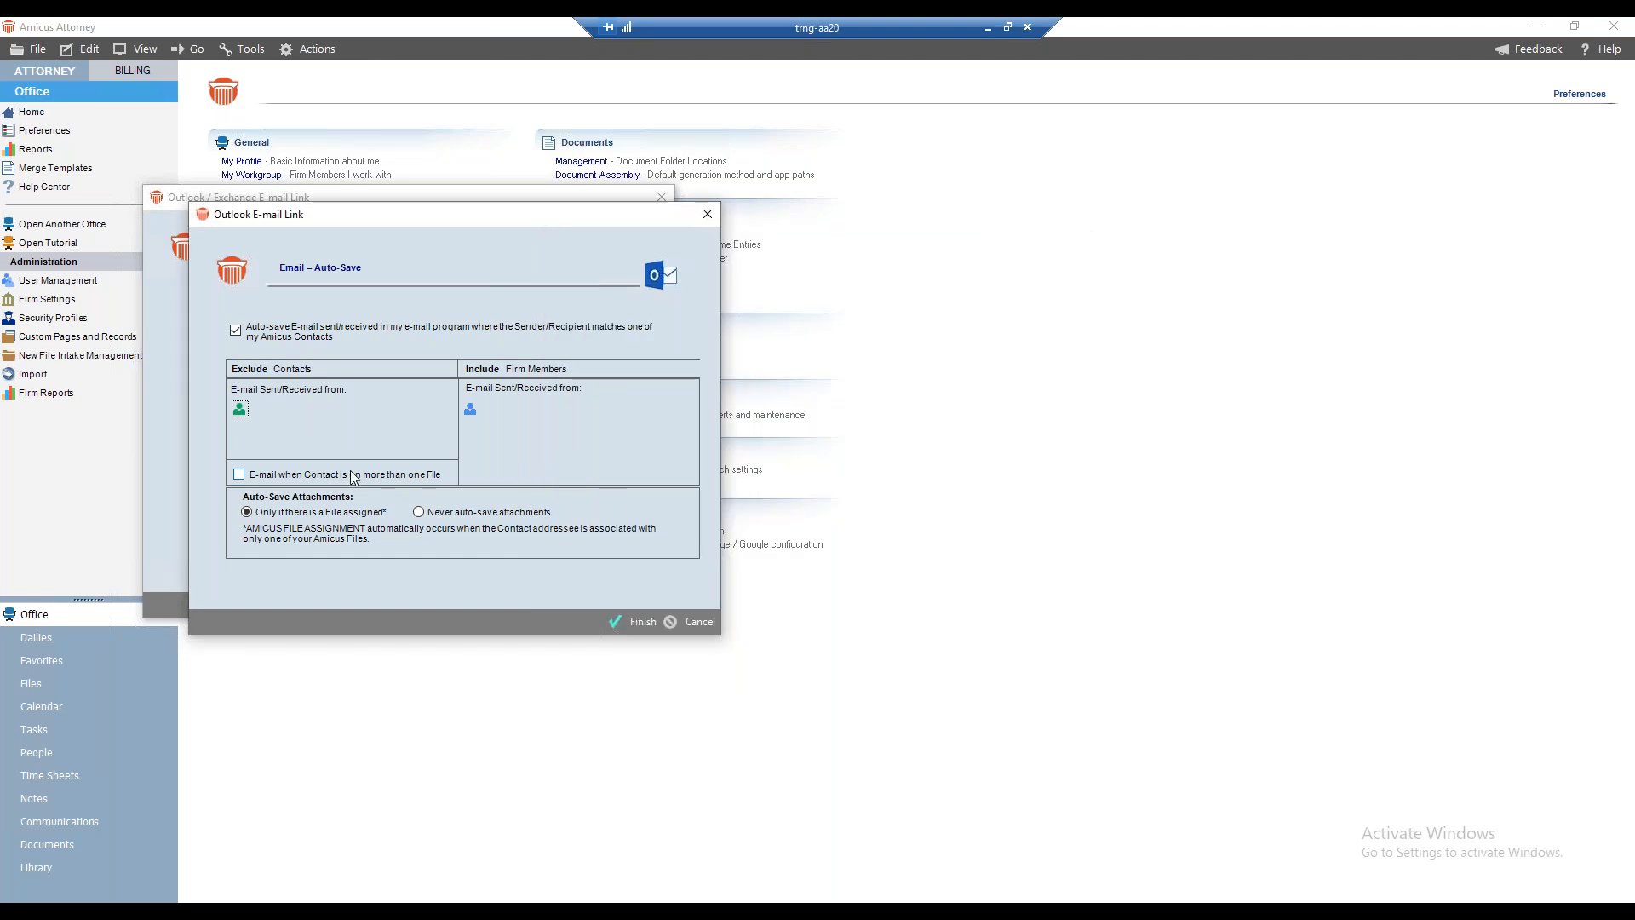
pyautogui.click(240, 475)
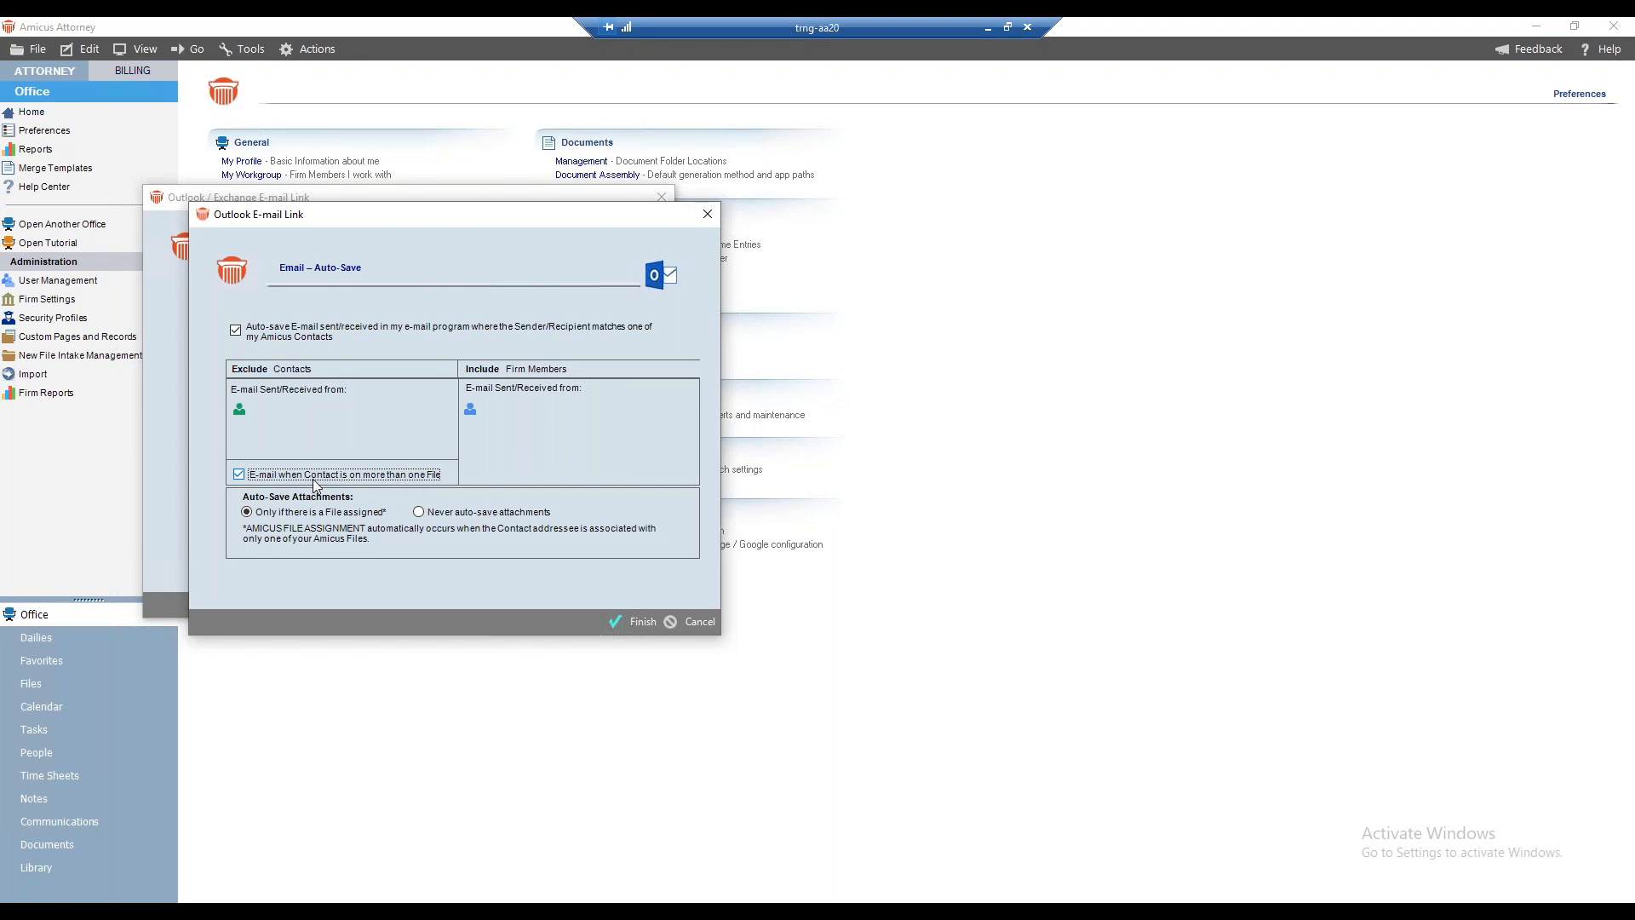
pyautogui.click(239, 474)
# - Include a firm member from the workgroup in the e-mail auto-save
pyautogui.click(470, 412)
pyautogui.click(609, 406)
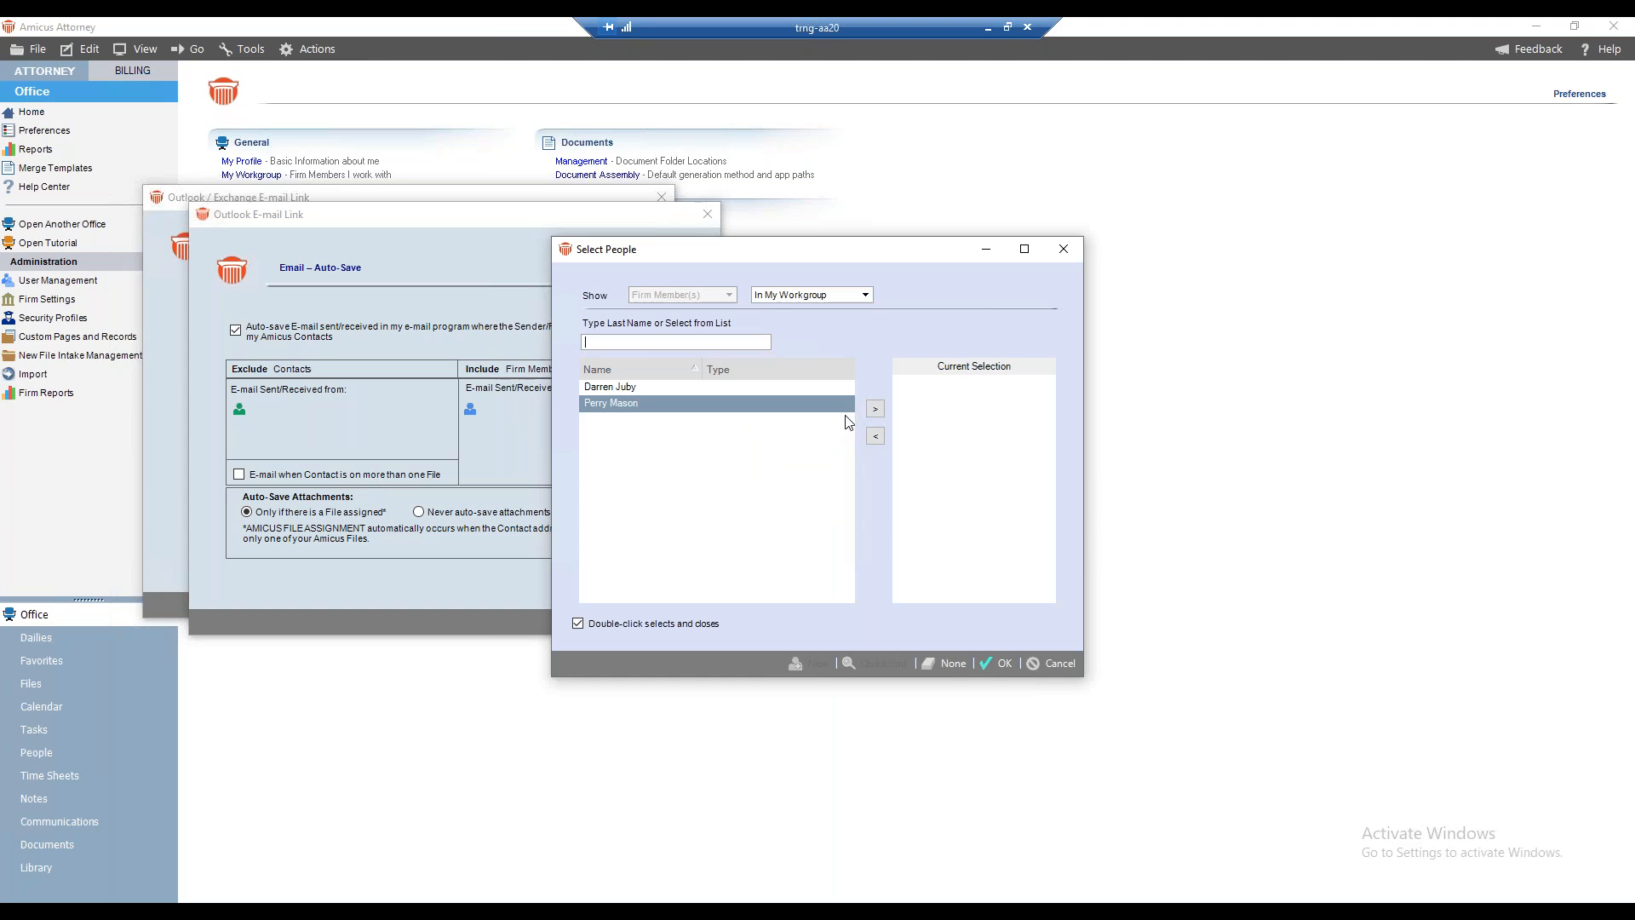
pyautogui.click(875, 408)
pyautogui.click(999, 664)
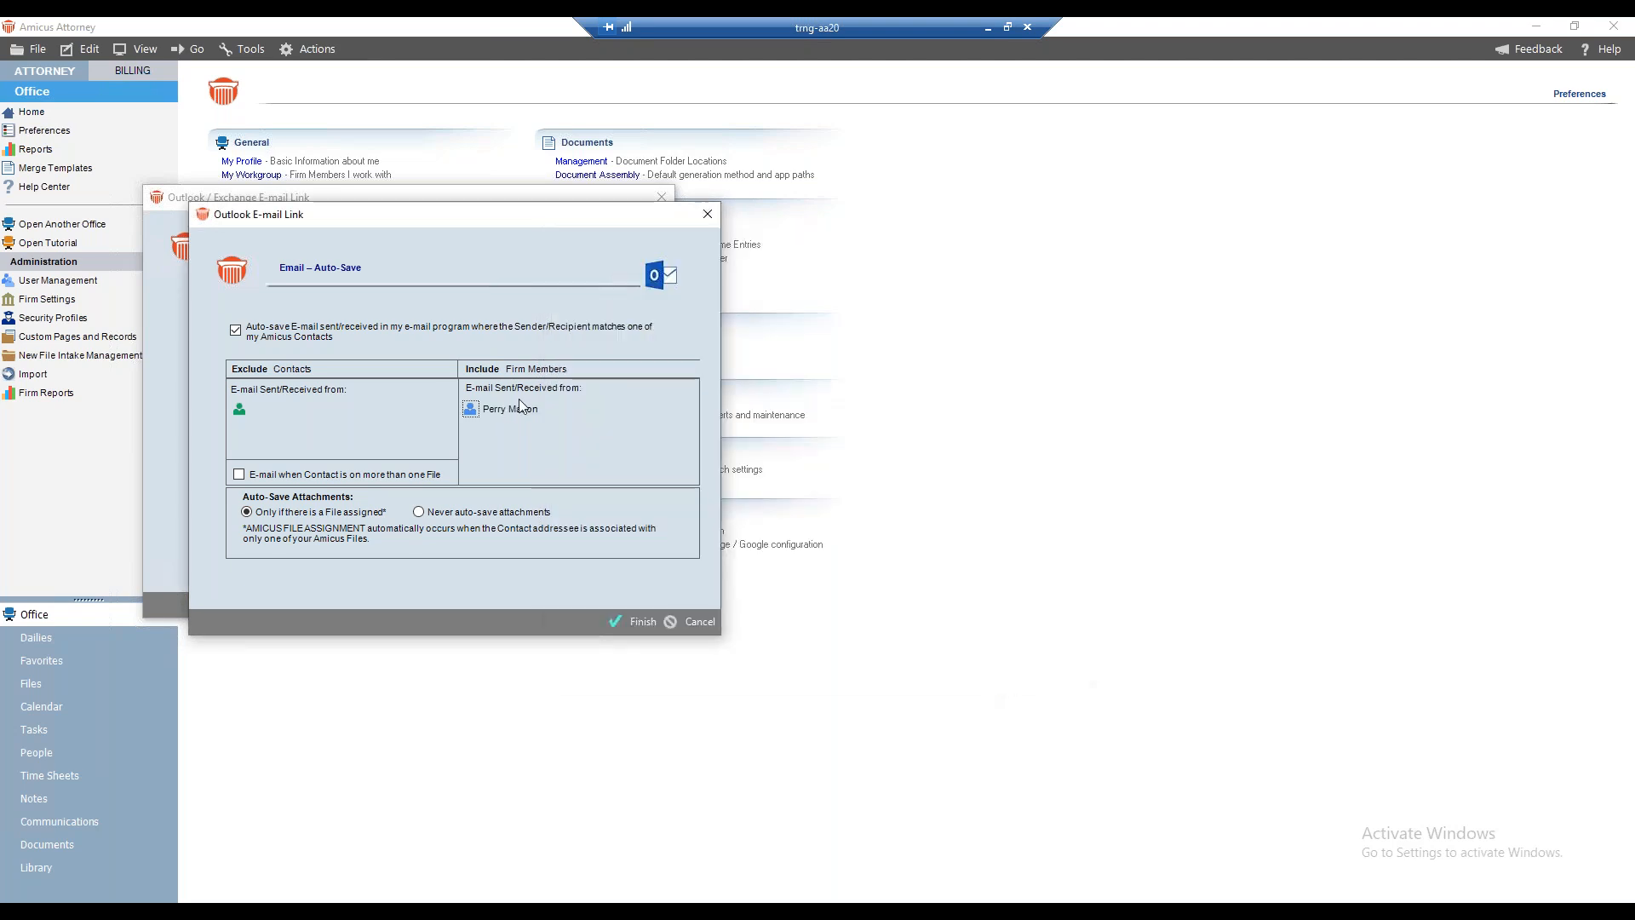
# - Remove the included firm member, turn off auto-saving for Amicus Contacts, and finish the Auto-Save settings
pyautogui.click(478, 414)
pyautogui.doubleClick(936, 388)
pyautogui.click(999, 665)
pyautogui.click(236, 330)
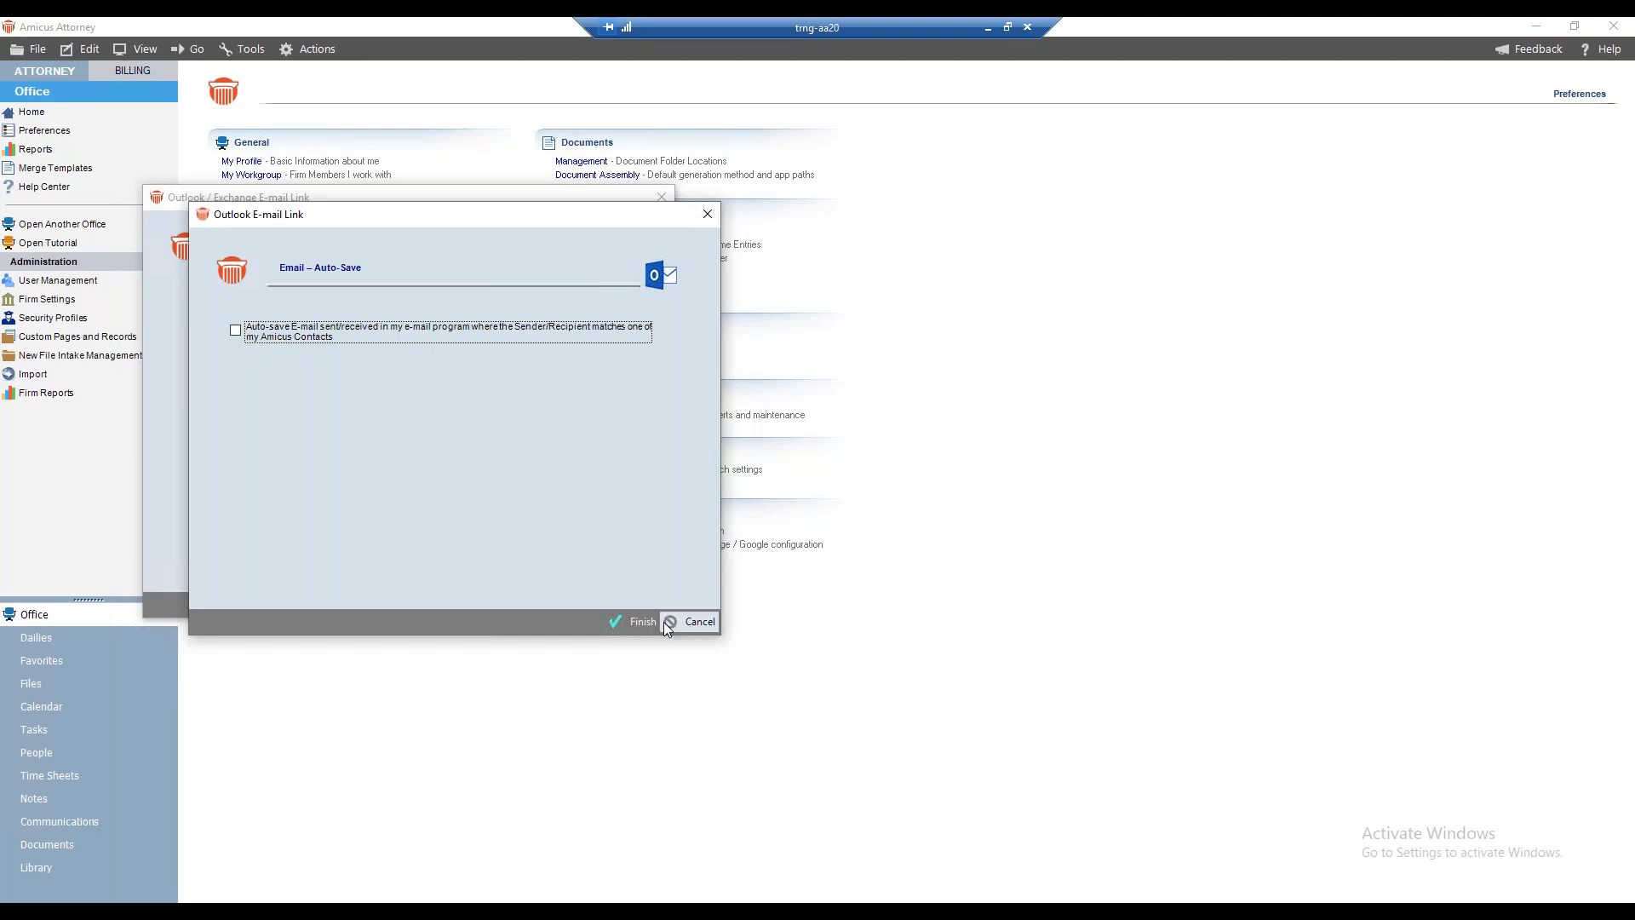
pyautogui.click(633, 622)
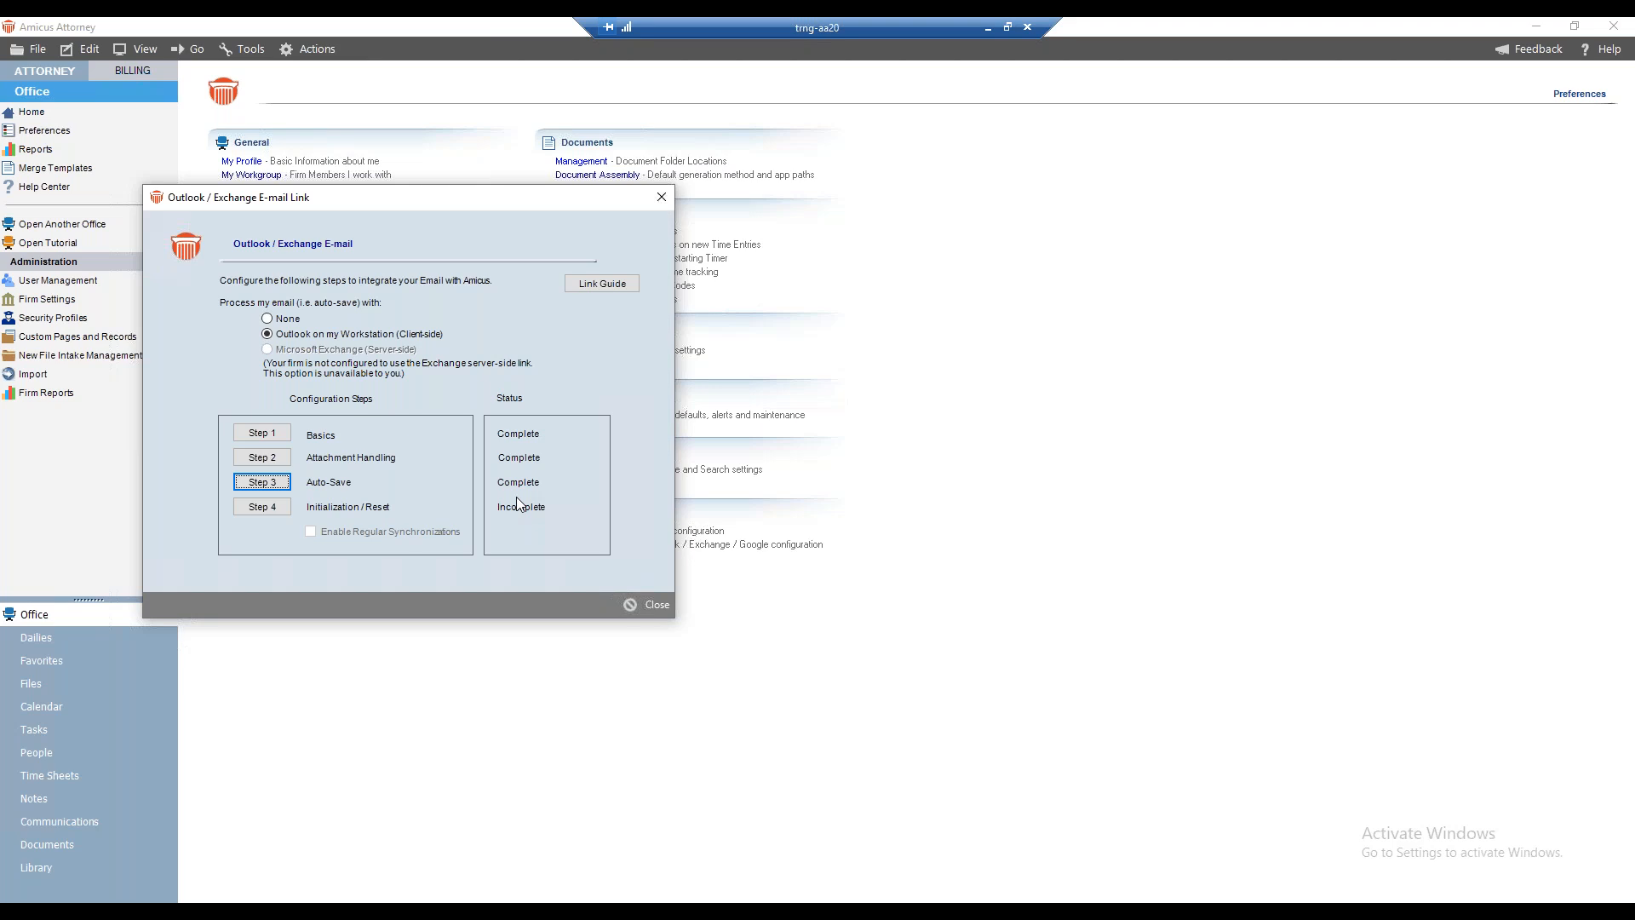
# - Open Step 4 and tick the User Guide review, customary workstation login and ready-to-process items of the Initialization checklist
pyautogui.click(266, 509)
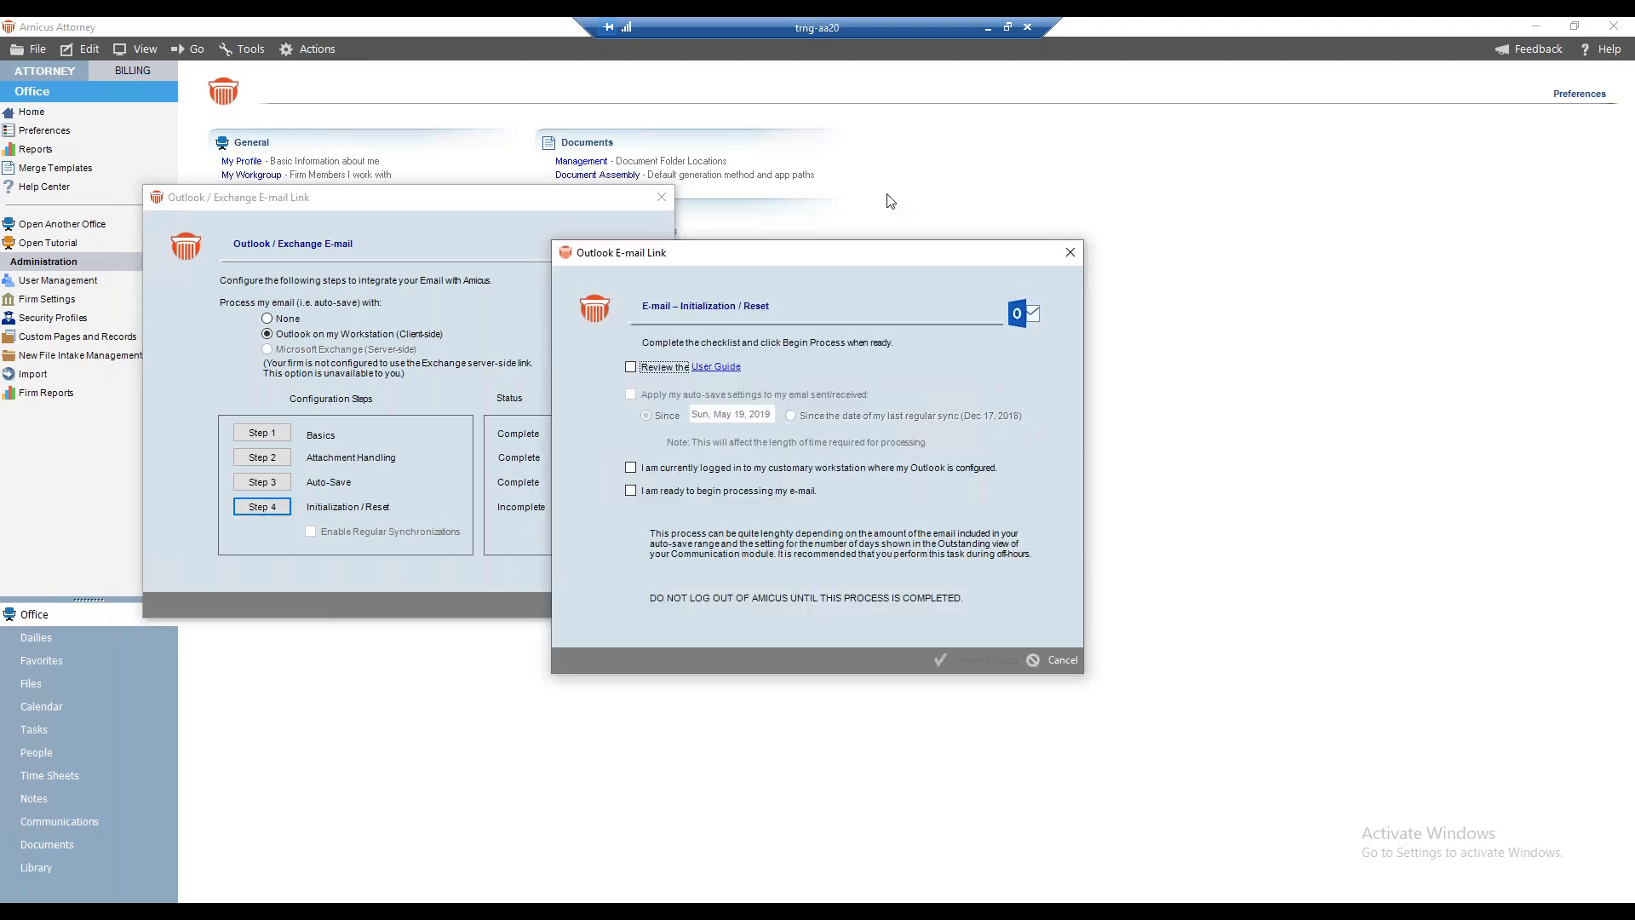
pyautogui.moveTo(749, 248); pyautogui.dragTo(503, 191)
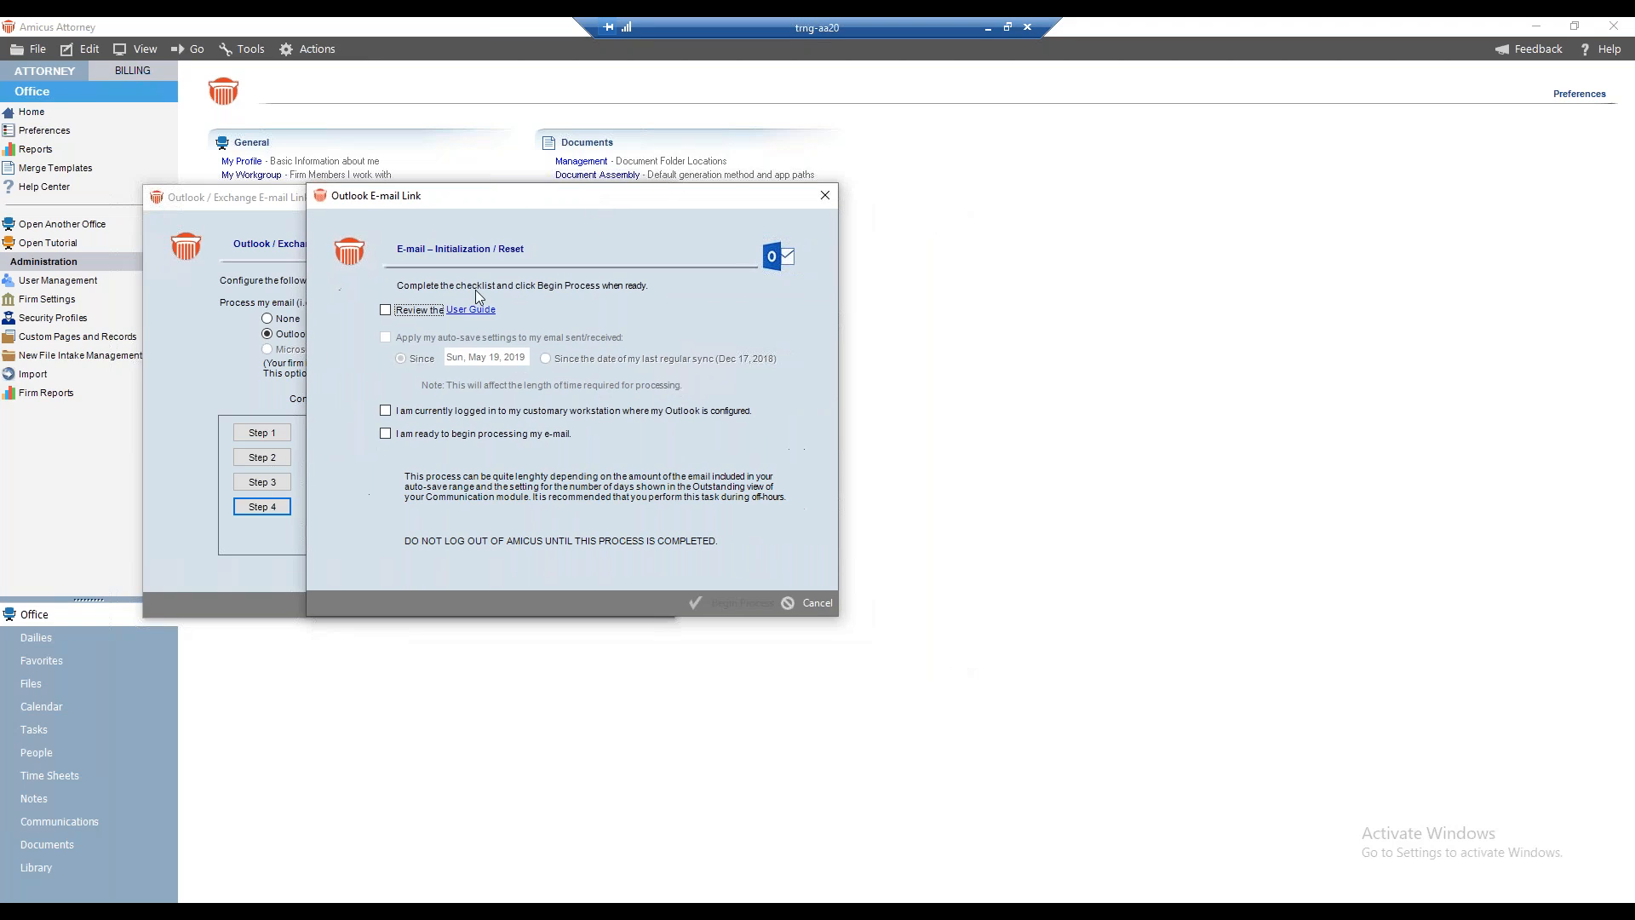
pyautogui.click(402, 312)
pyautogui.click(384, 411)
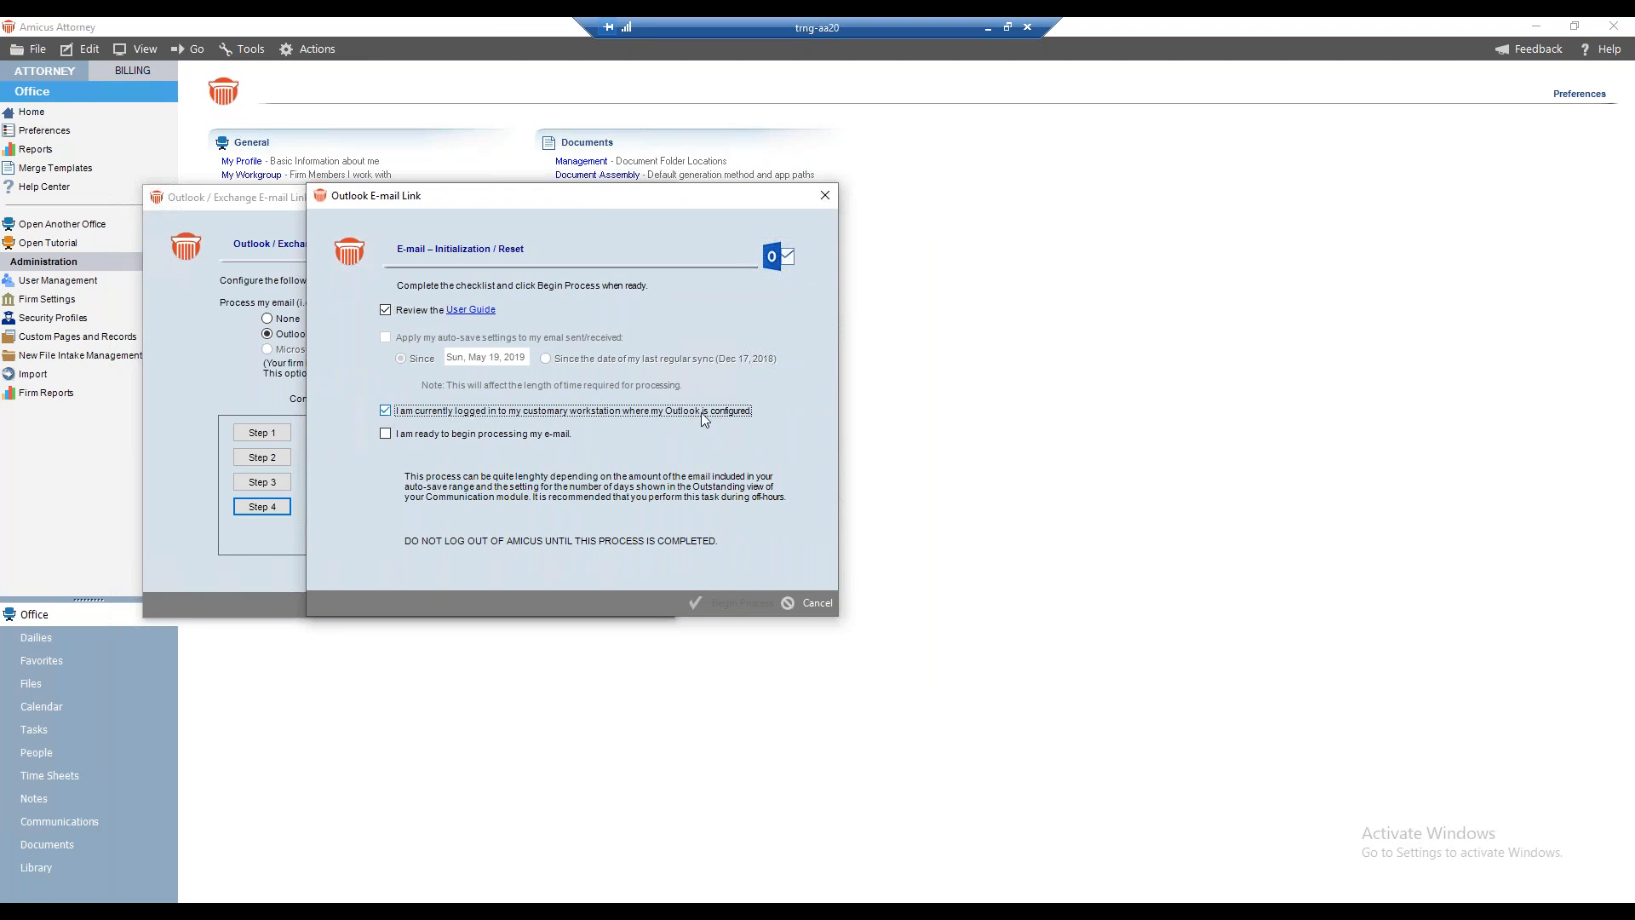
pyautogui.click(386, 434)
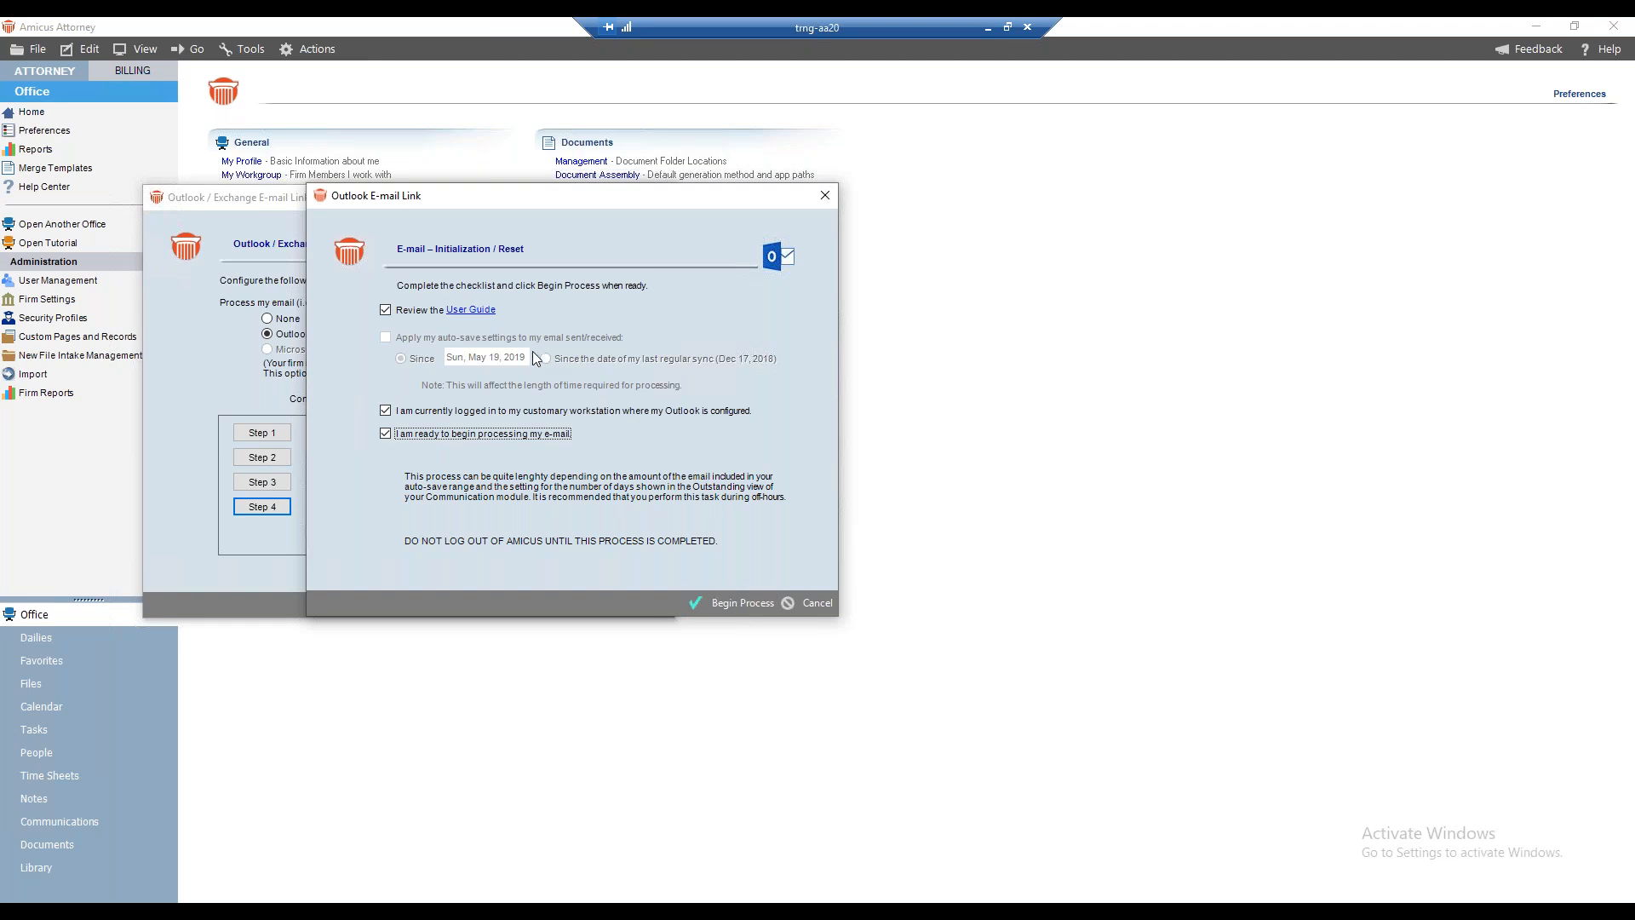
# - Run the e-mail initialization process, acknowledge its notices, and finish the Initialization / Reset step
pyautogui.click(717, 605)
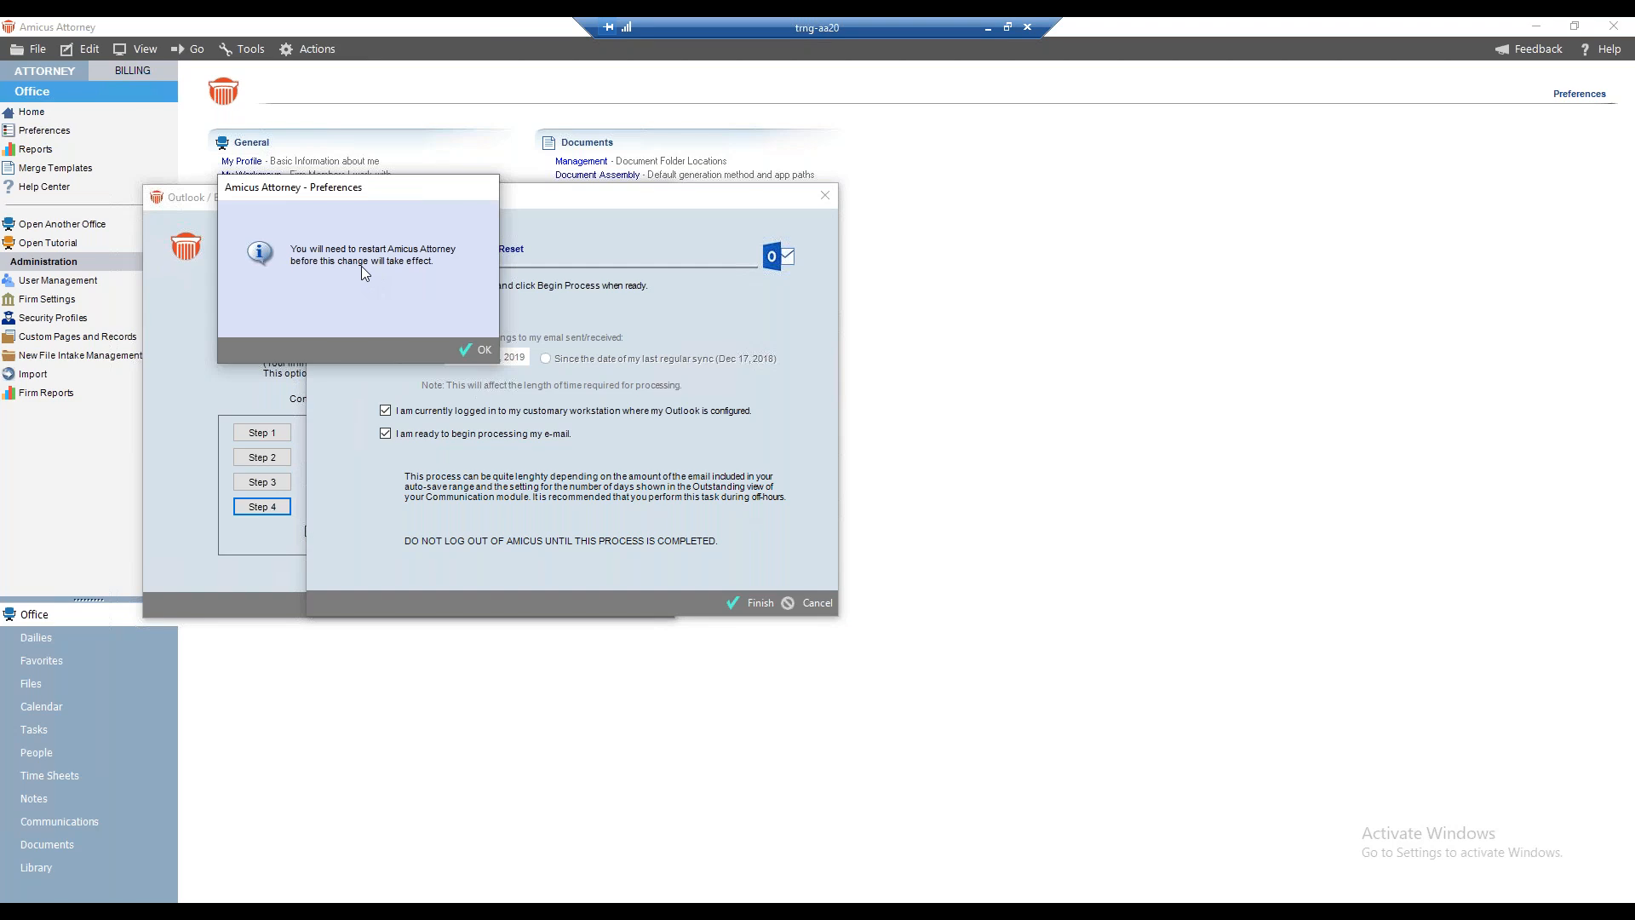
pyautogui.click(481, 348)
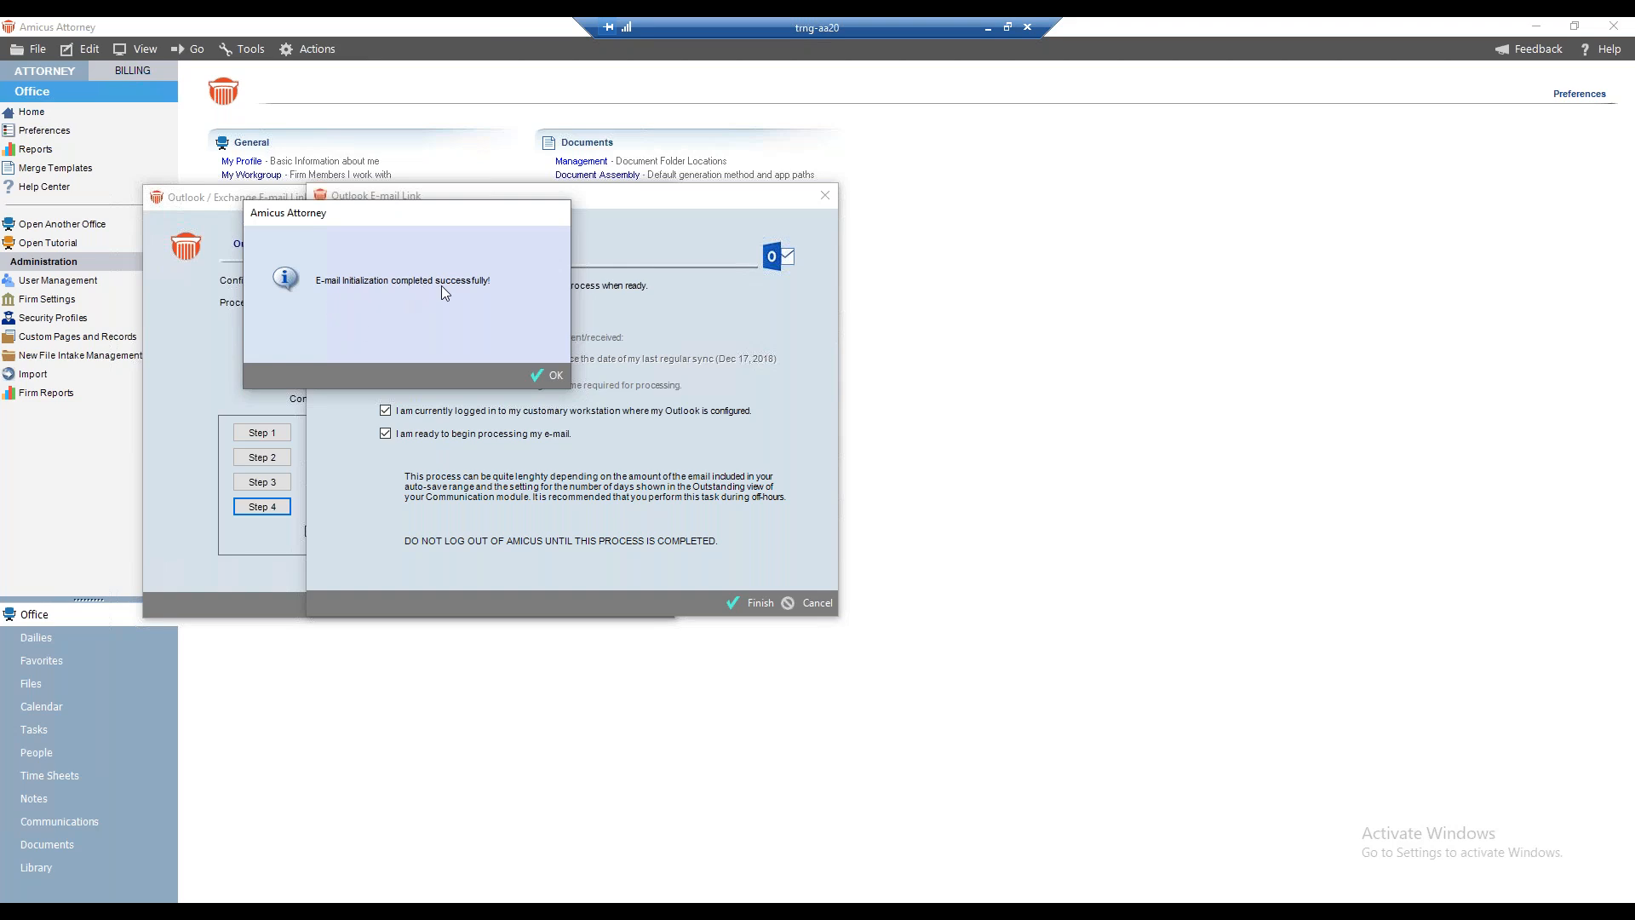
pyautogui.click(555, 375)
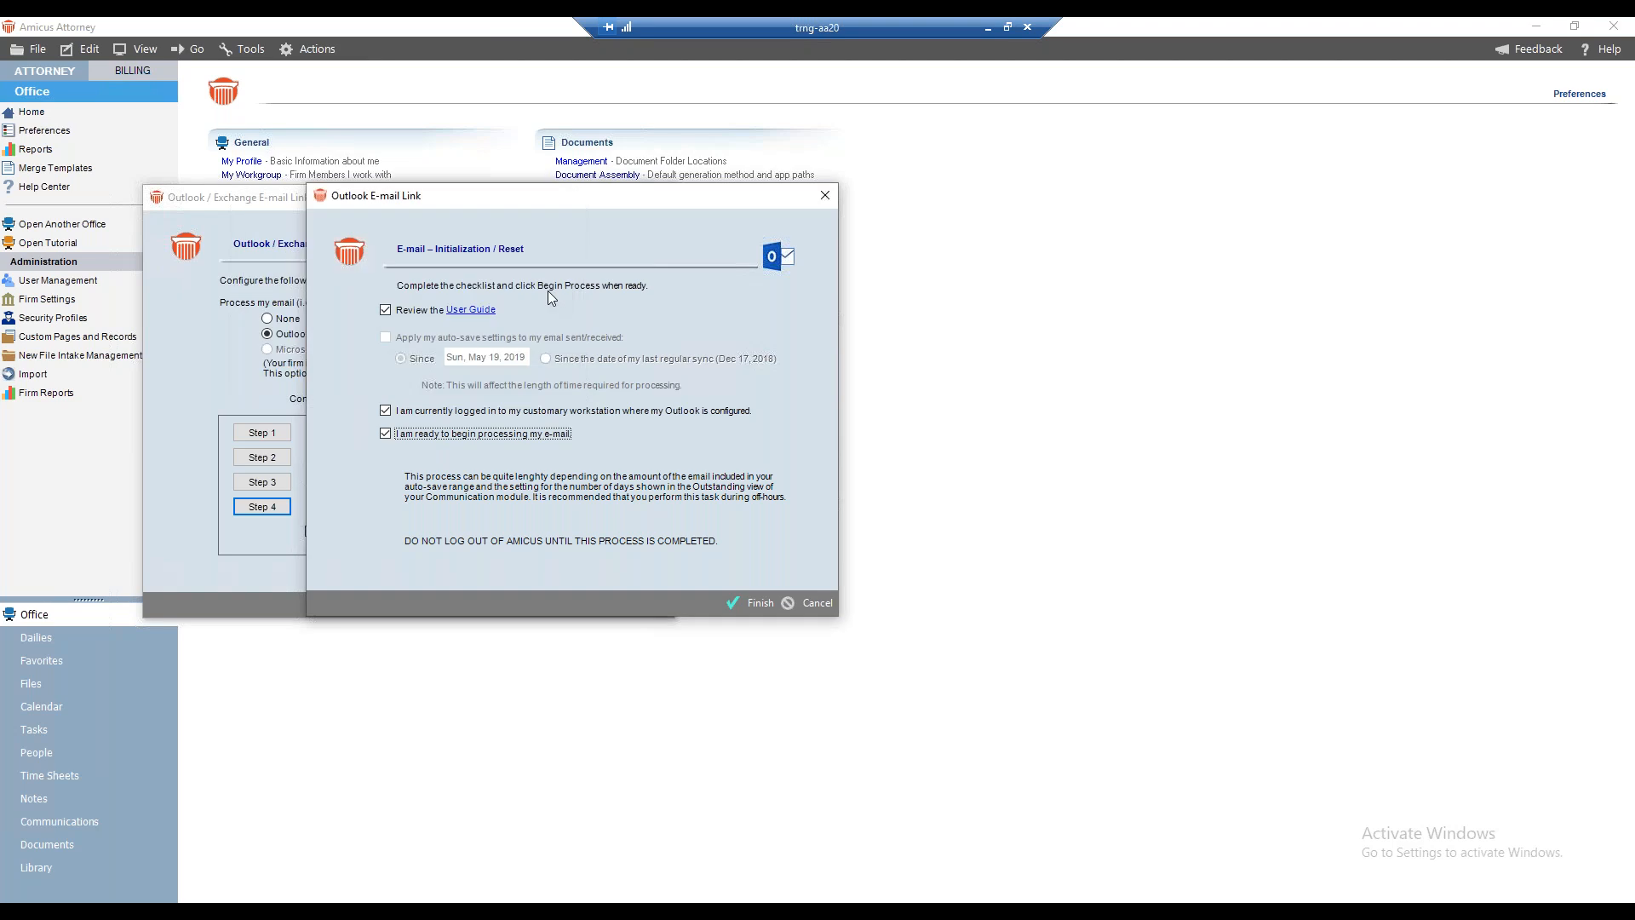
pyautogui.click(754, 605)
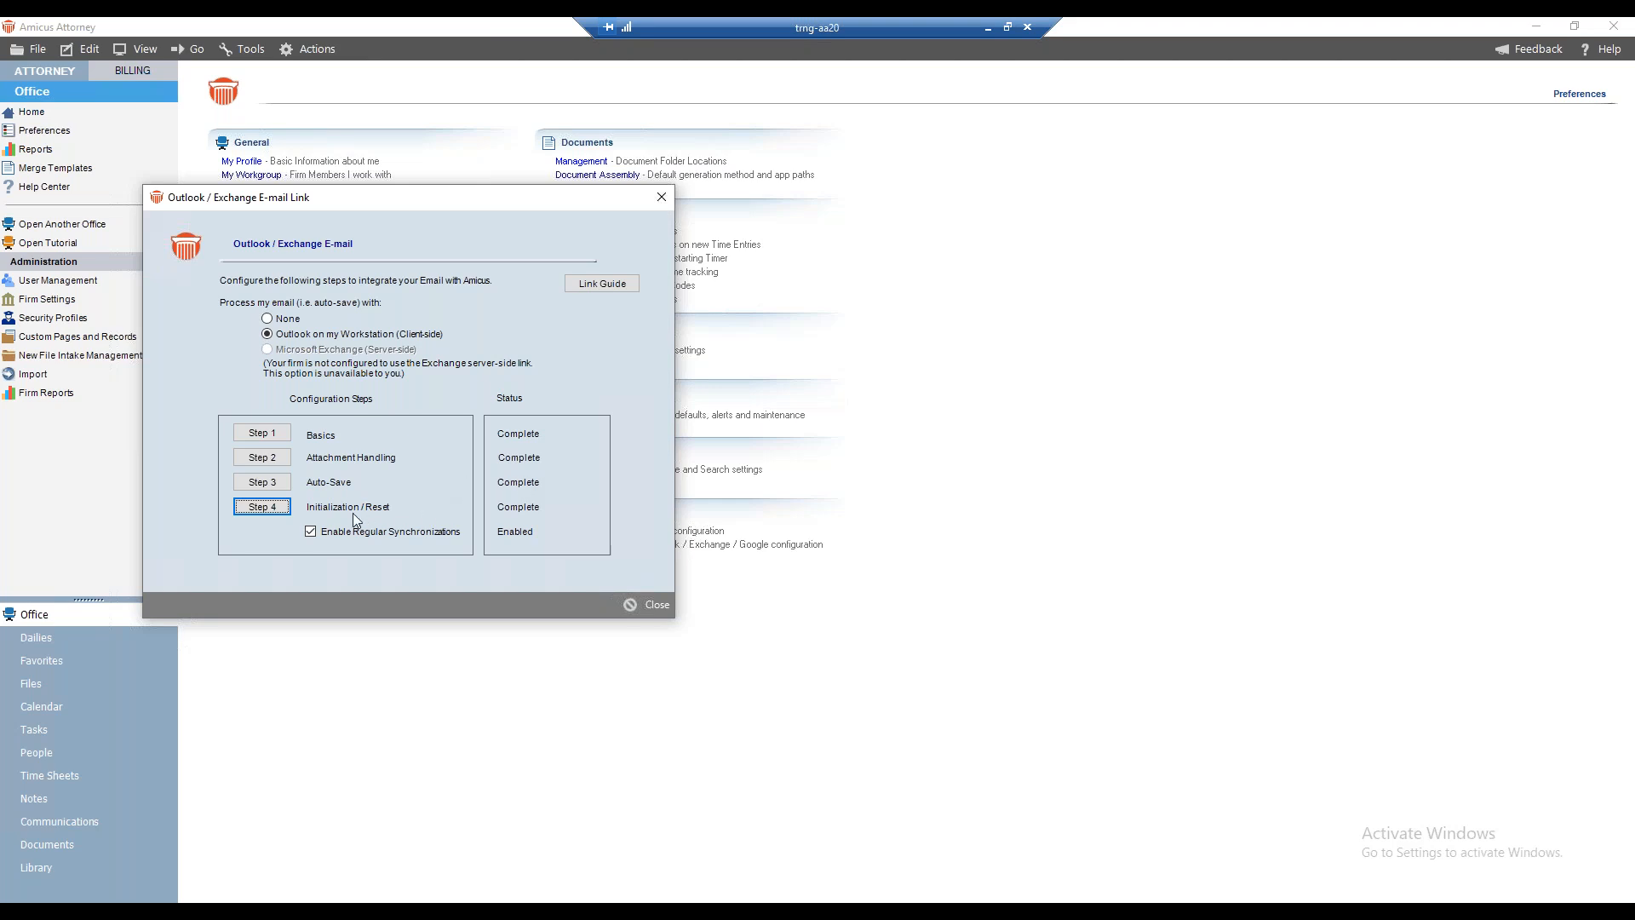
# - Close the e-mail link configuration and restart Amicus Attorney
pyautogui.click(643, 605)
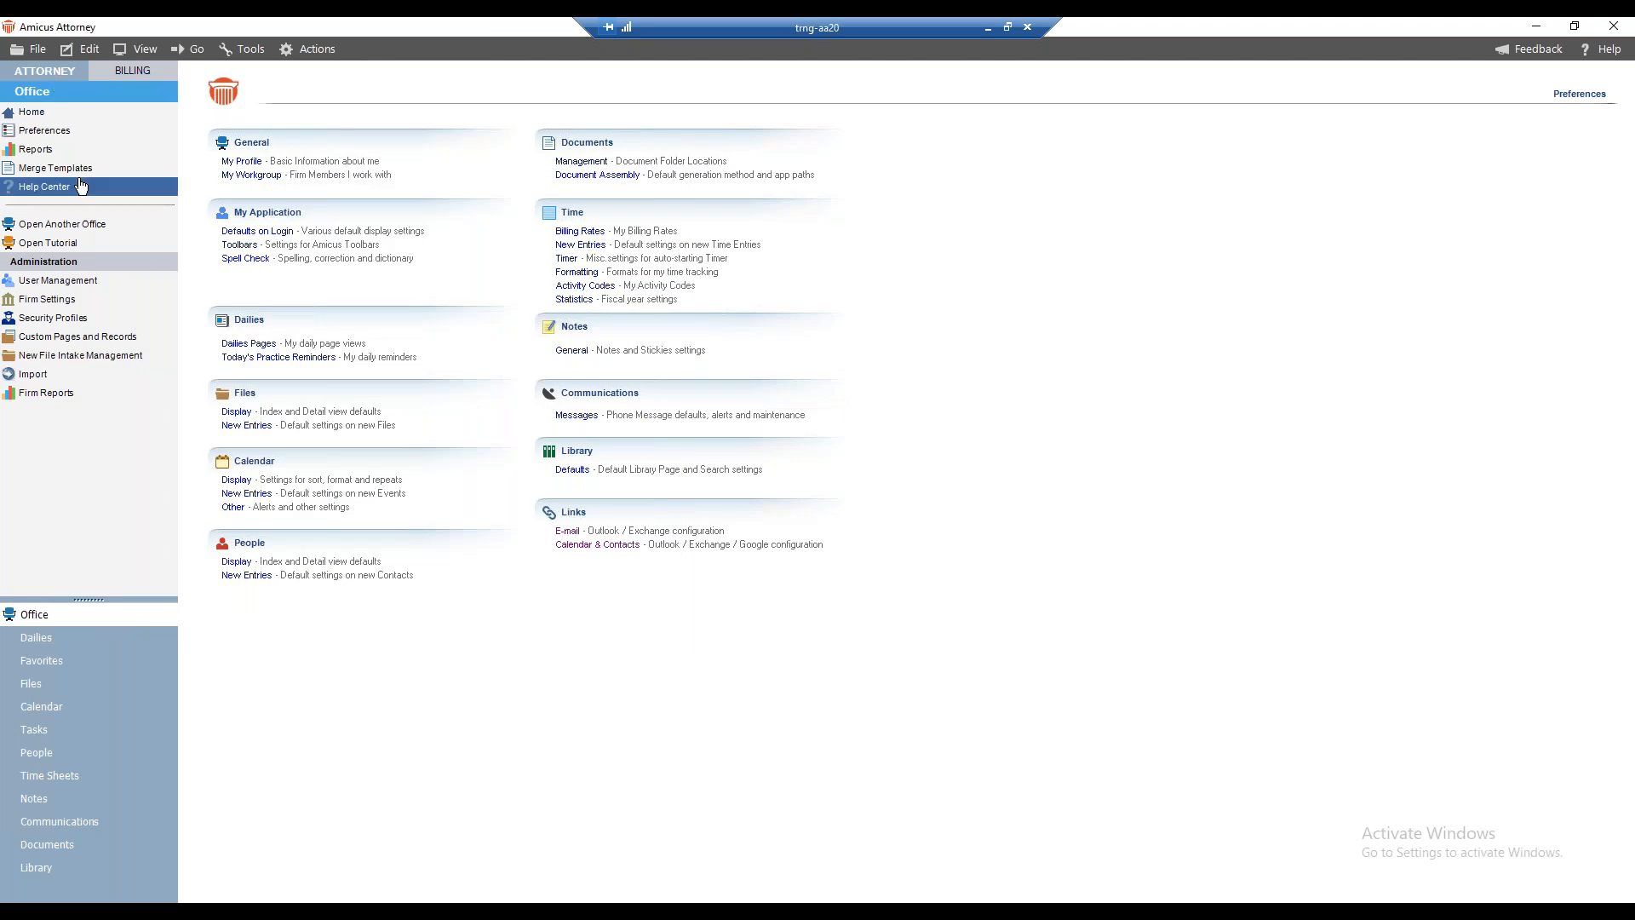
pyautogui.click(35, 49)
pyautogui.click(46, 198)
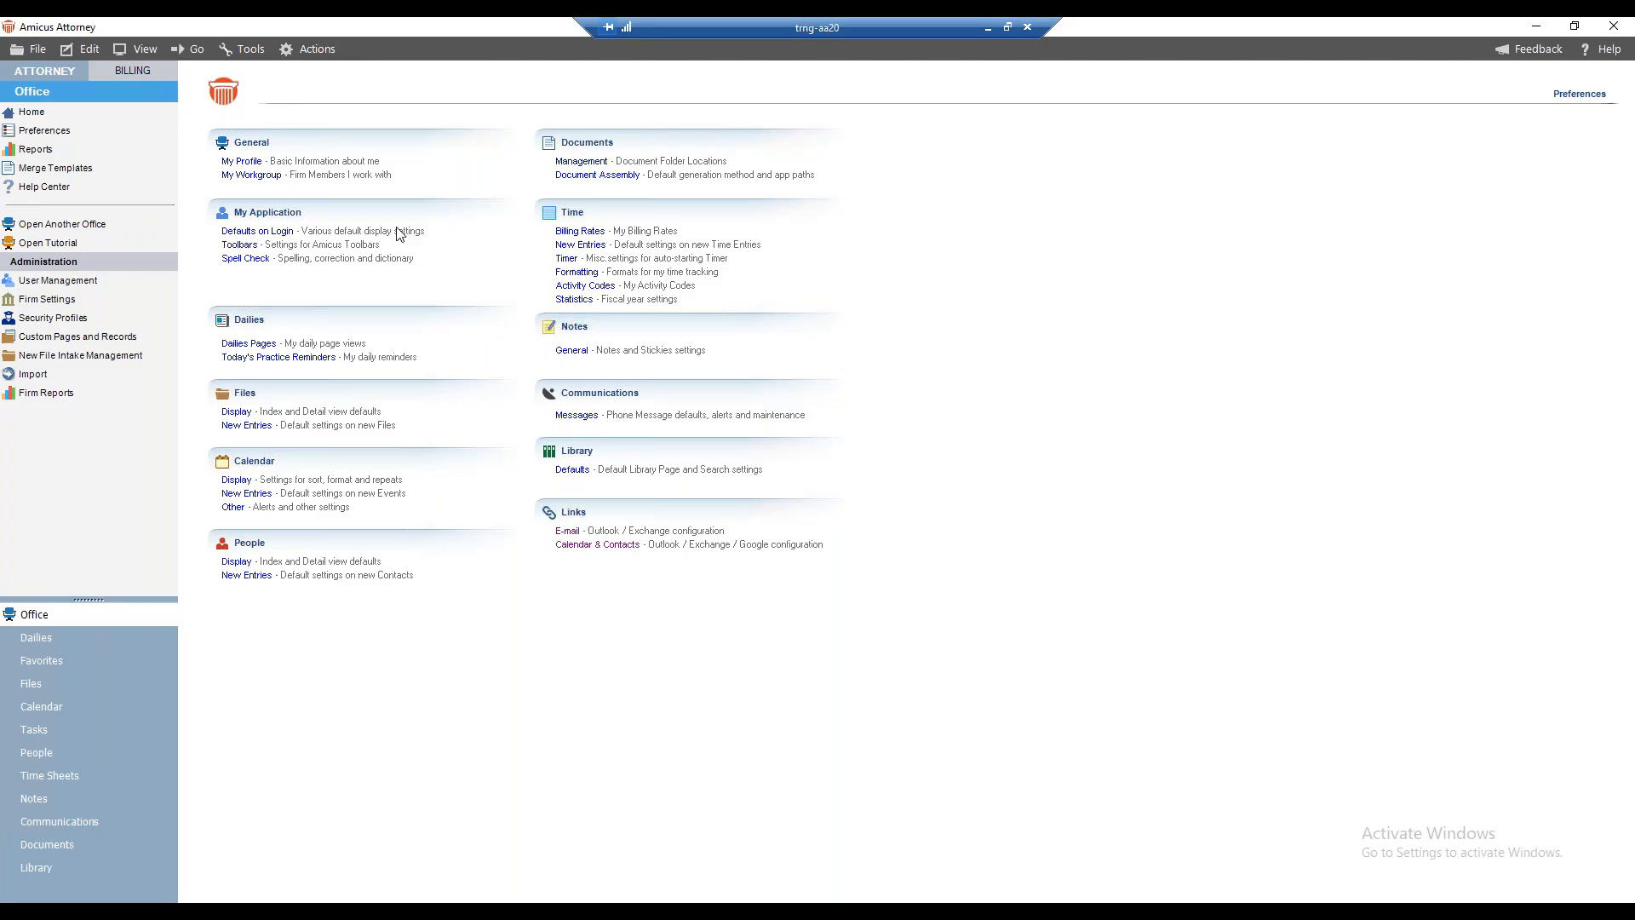
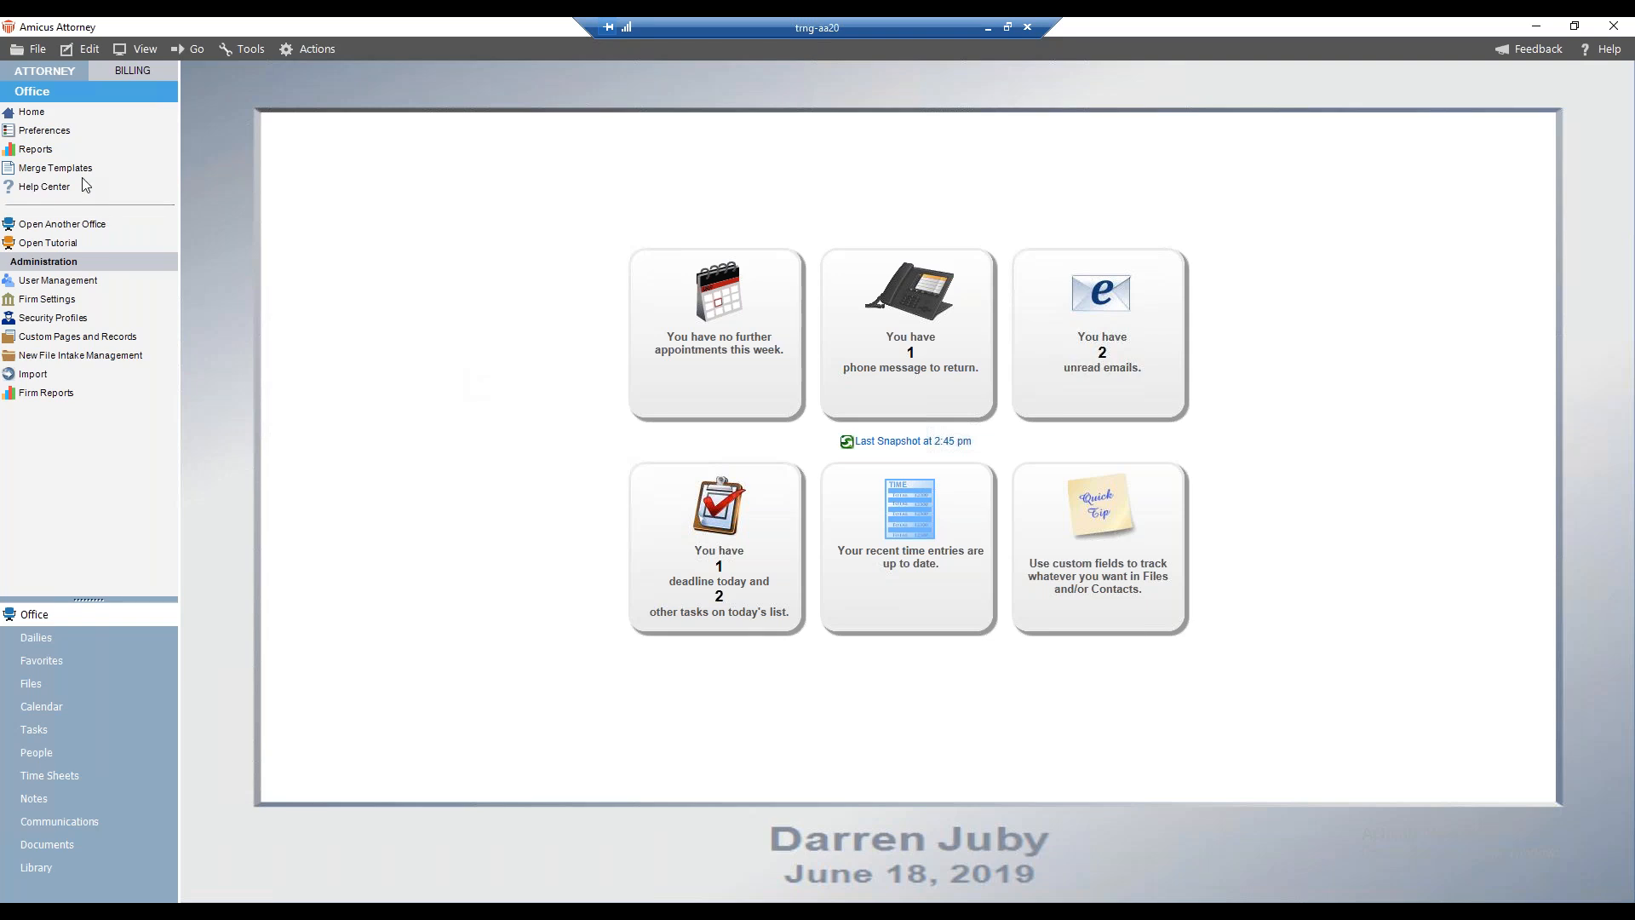
# - Open the Calendar & Contacts link preferences and bring up the personal configuration of the Outlook link
pyautogui.click(74, 136)
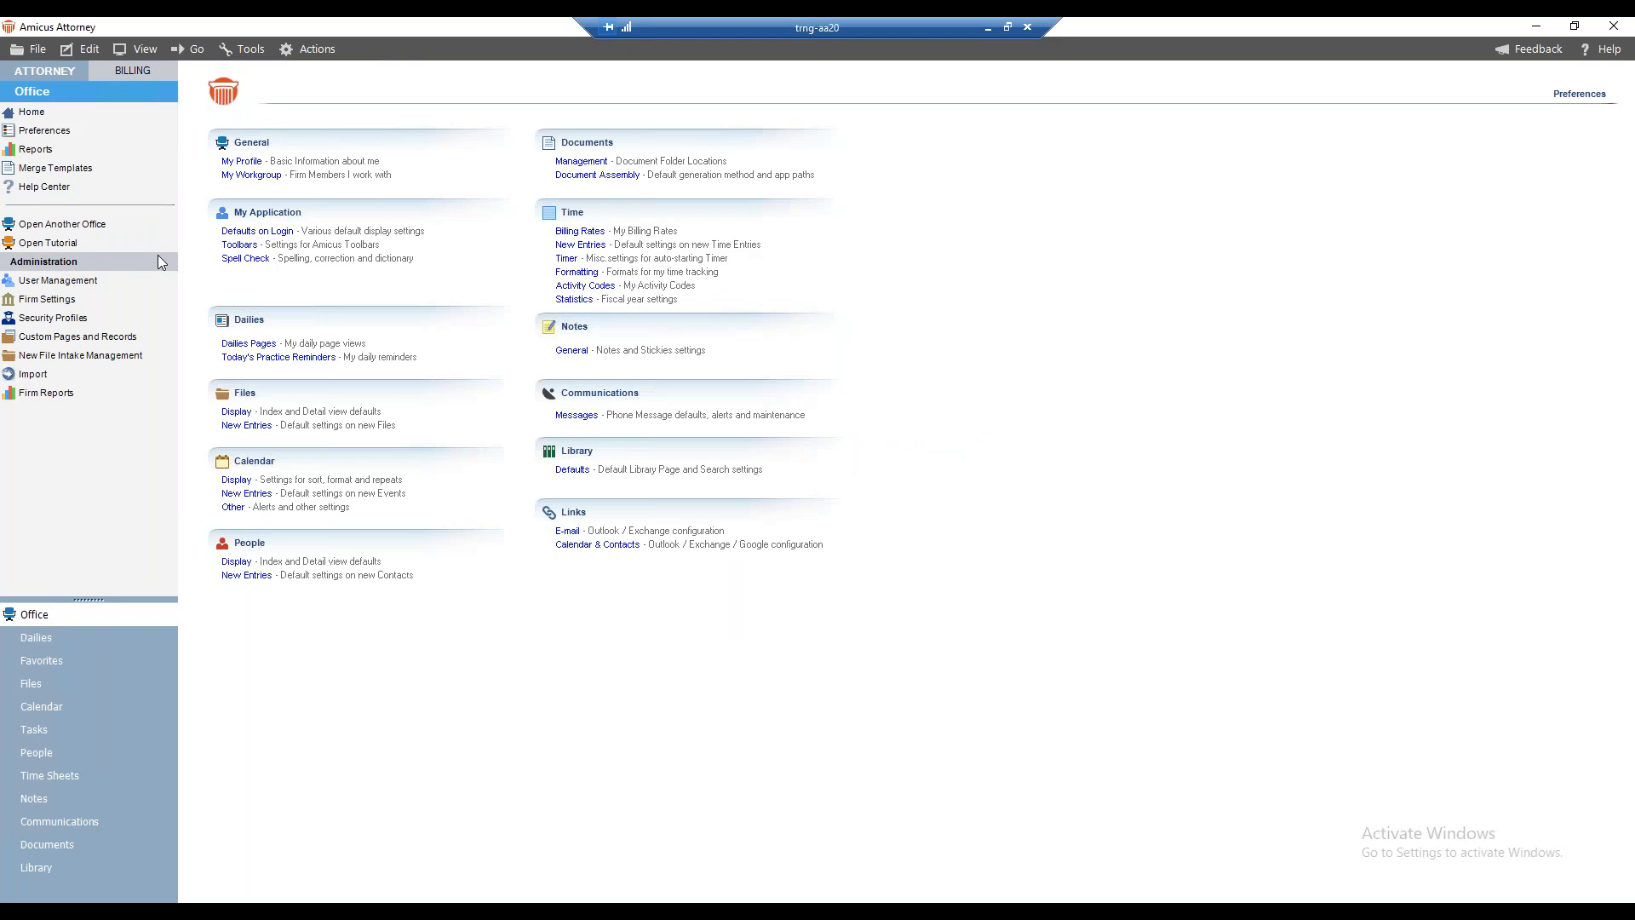
pyautogui.click(582, 550)
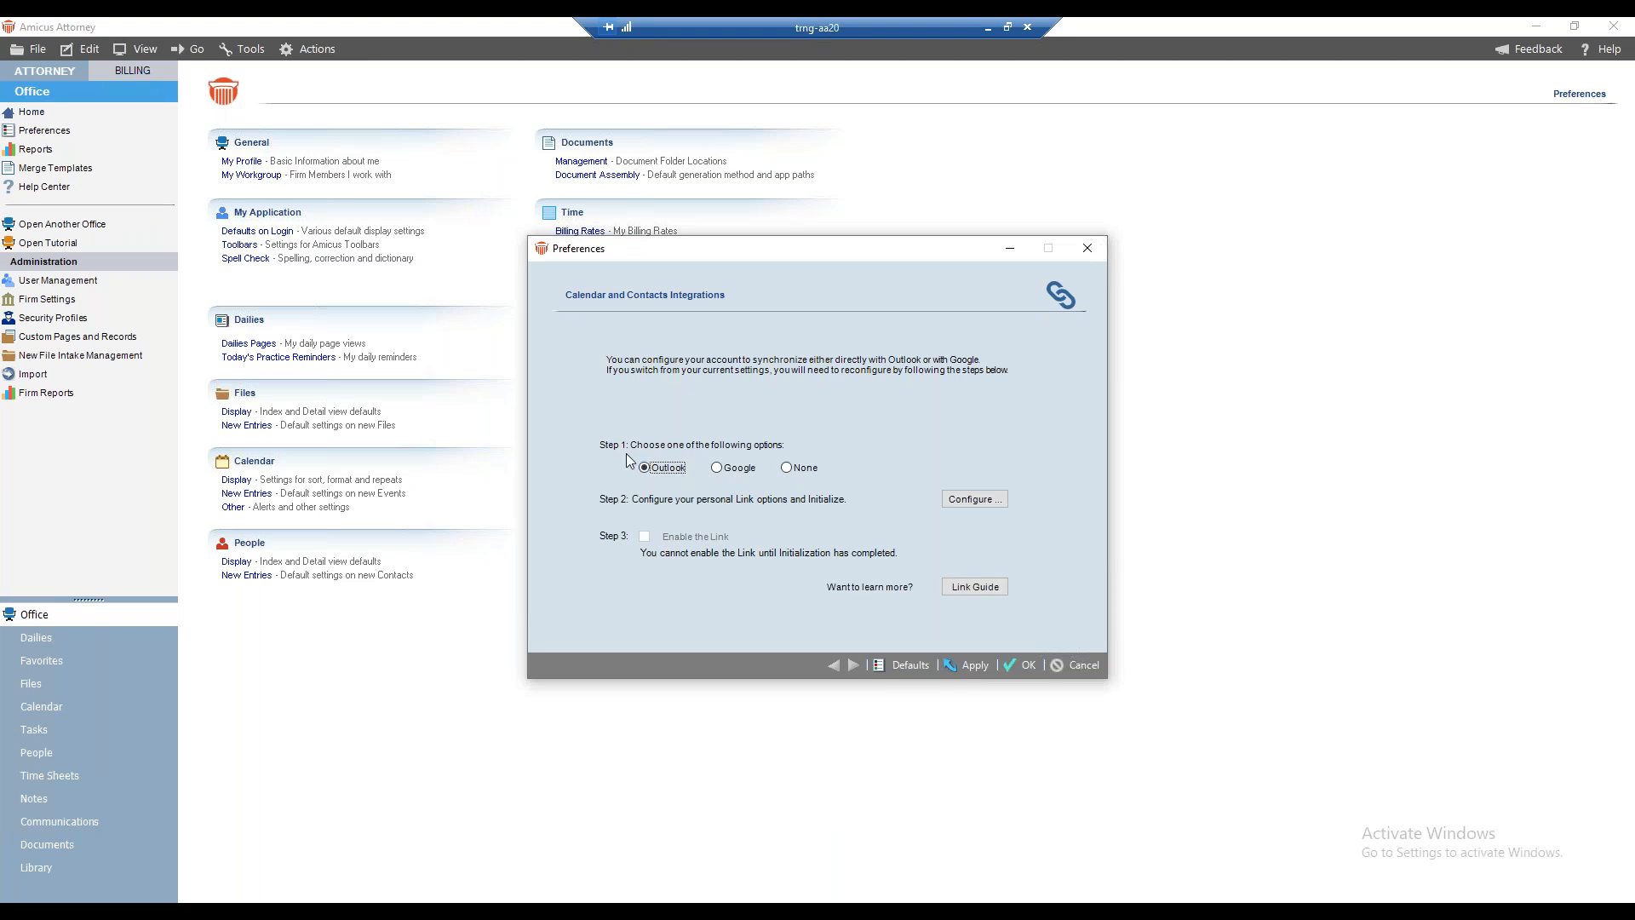
pyautogui.click(972, 499)
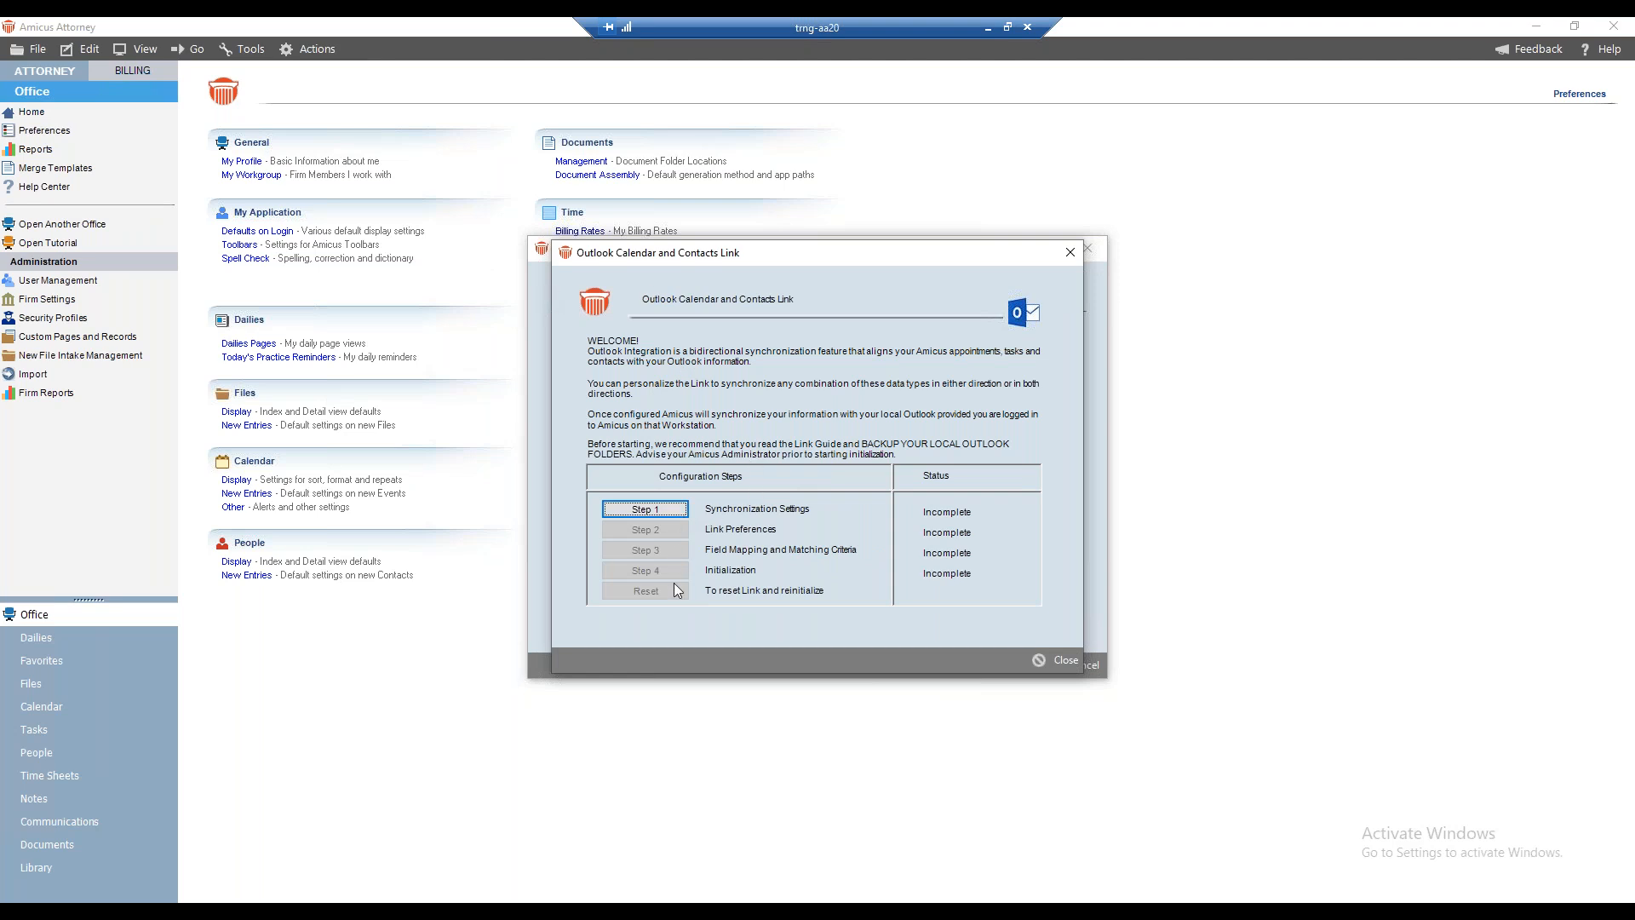
# - In the Synchronization Settings, ask about synchronizing at each login, synchronize automatically every 15 minutes, and finish the step
pyautogui.click(658, 509)
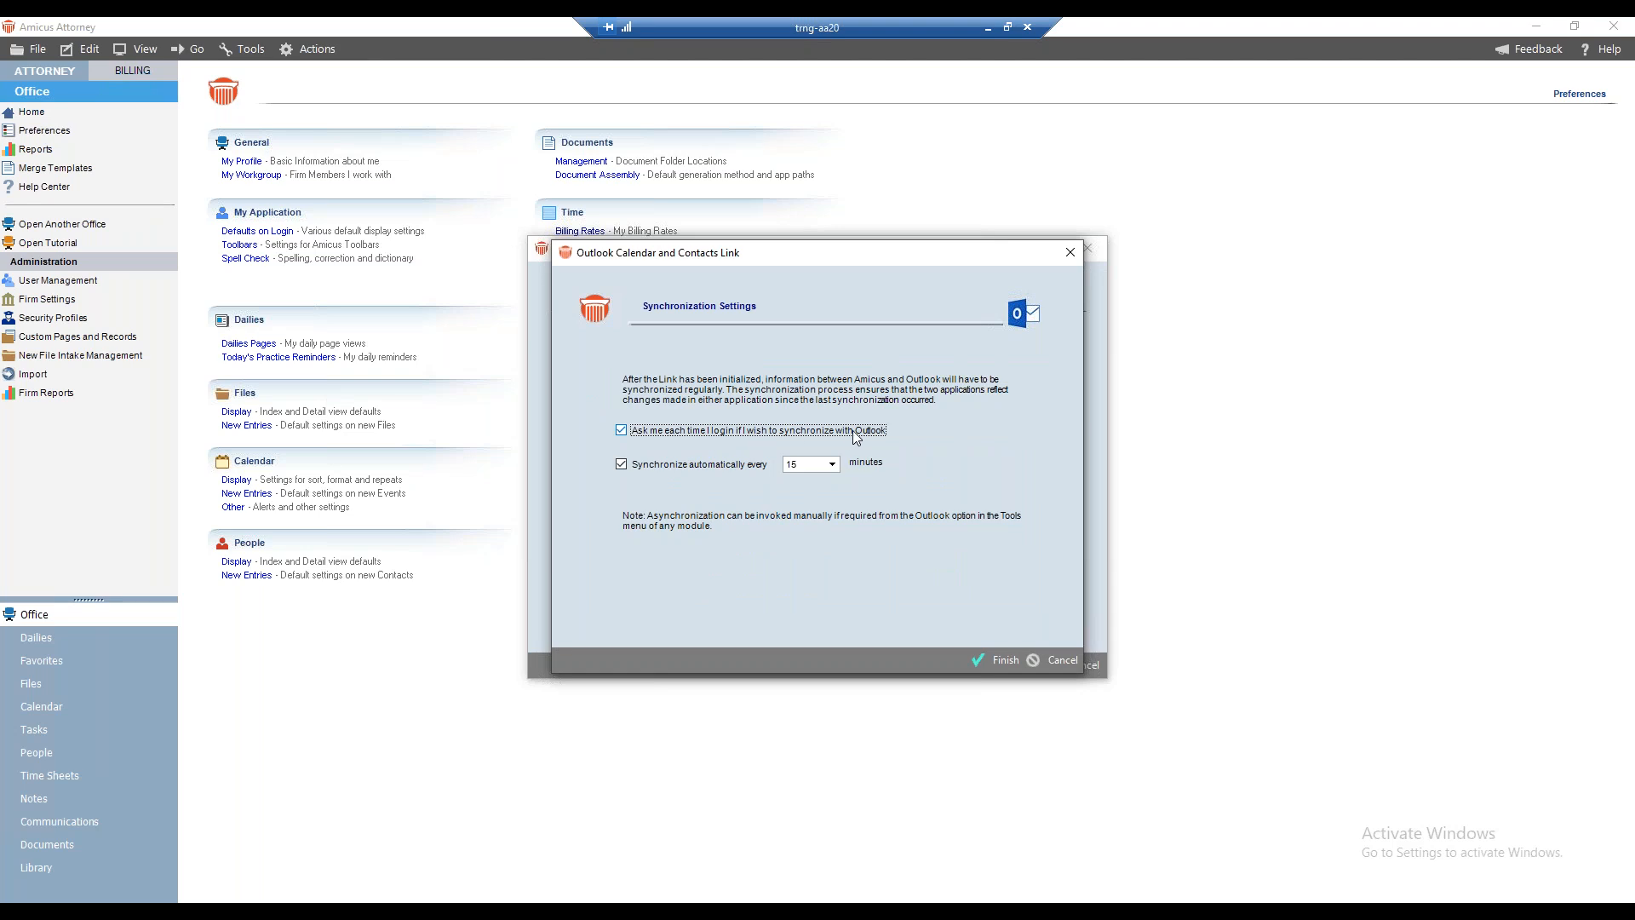
pyautogui.click(622, 432)
pyautogui.click(832, 464)
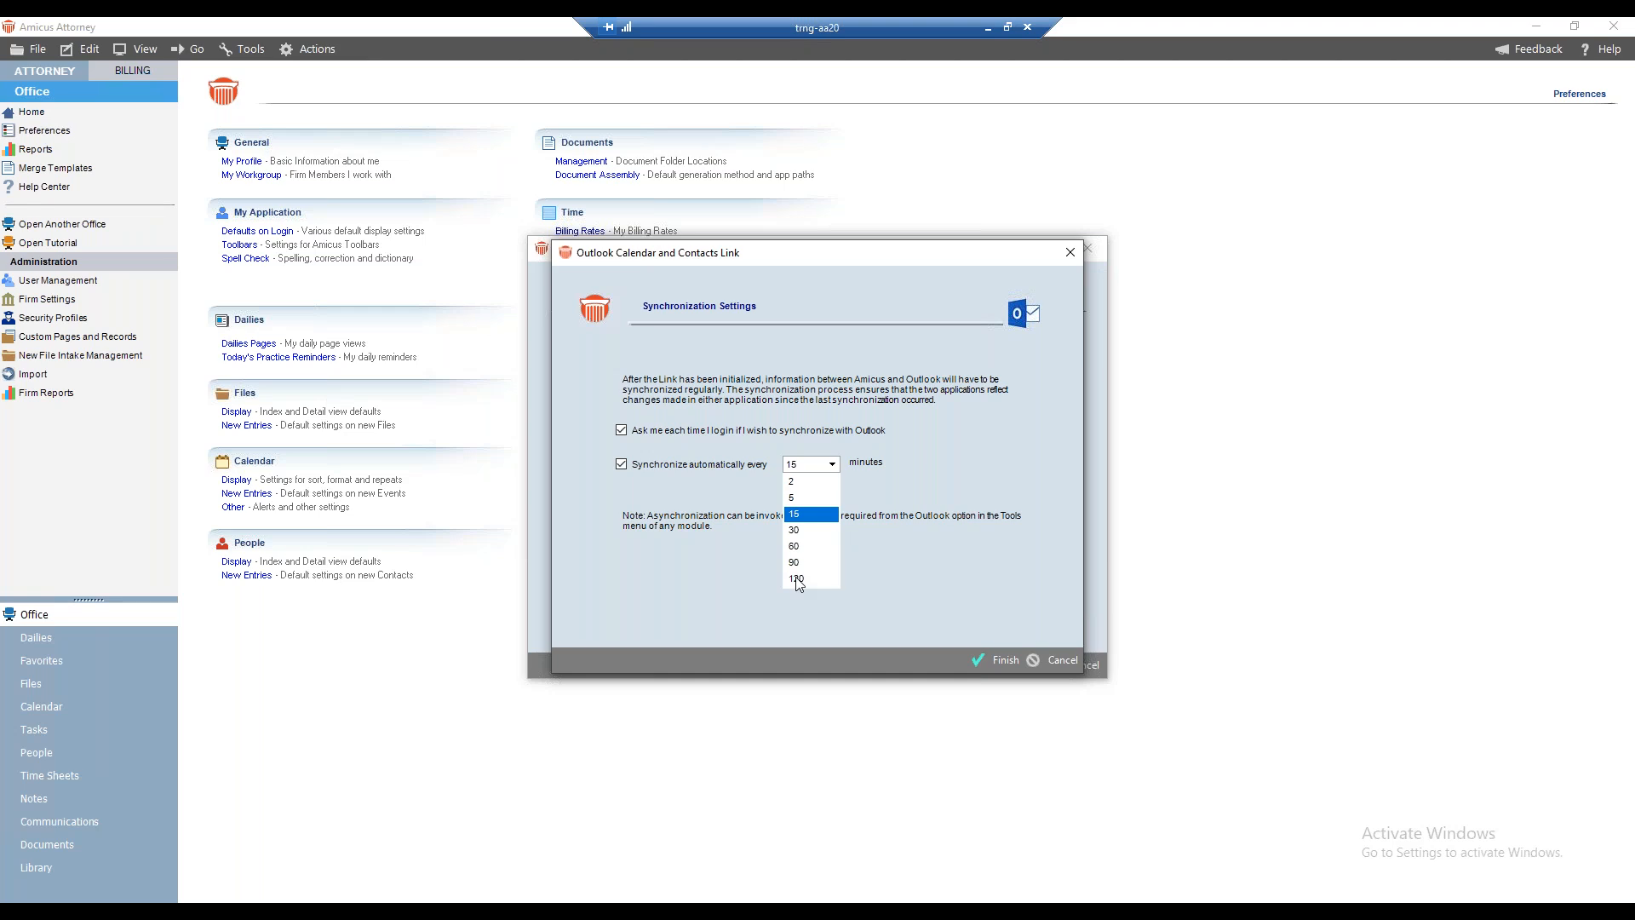
pyautogui.click(805, 516)
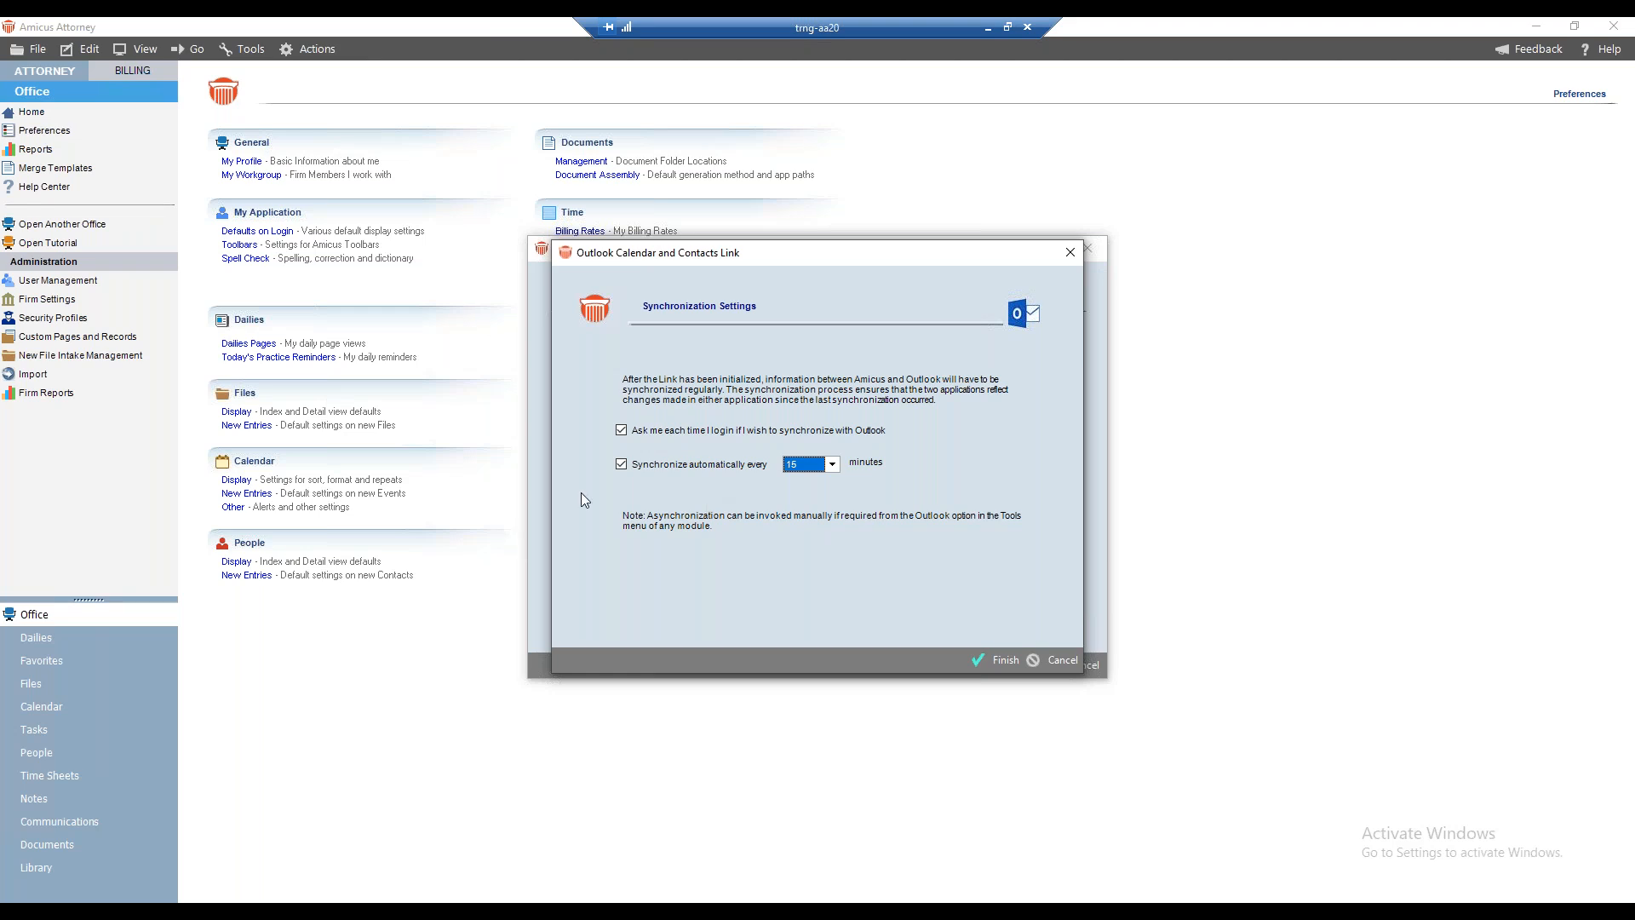
pyautogui.click(1004, 666)
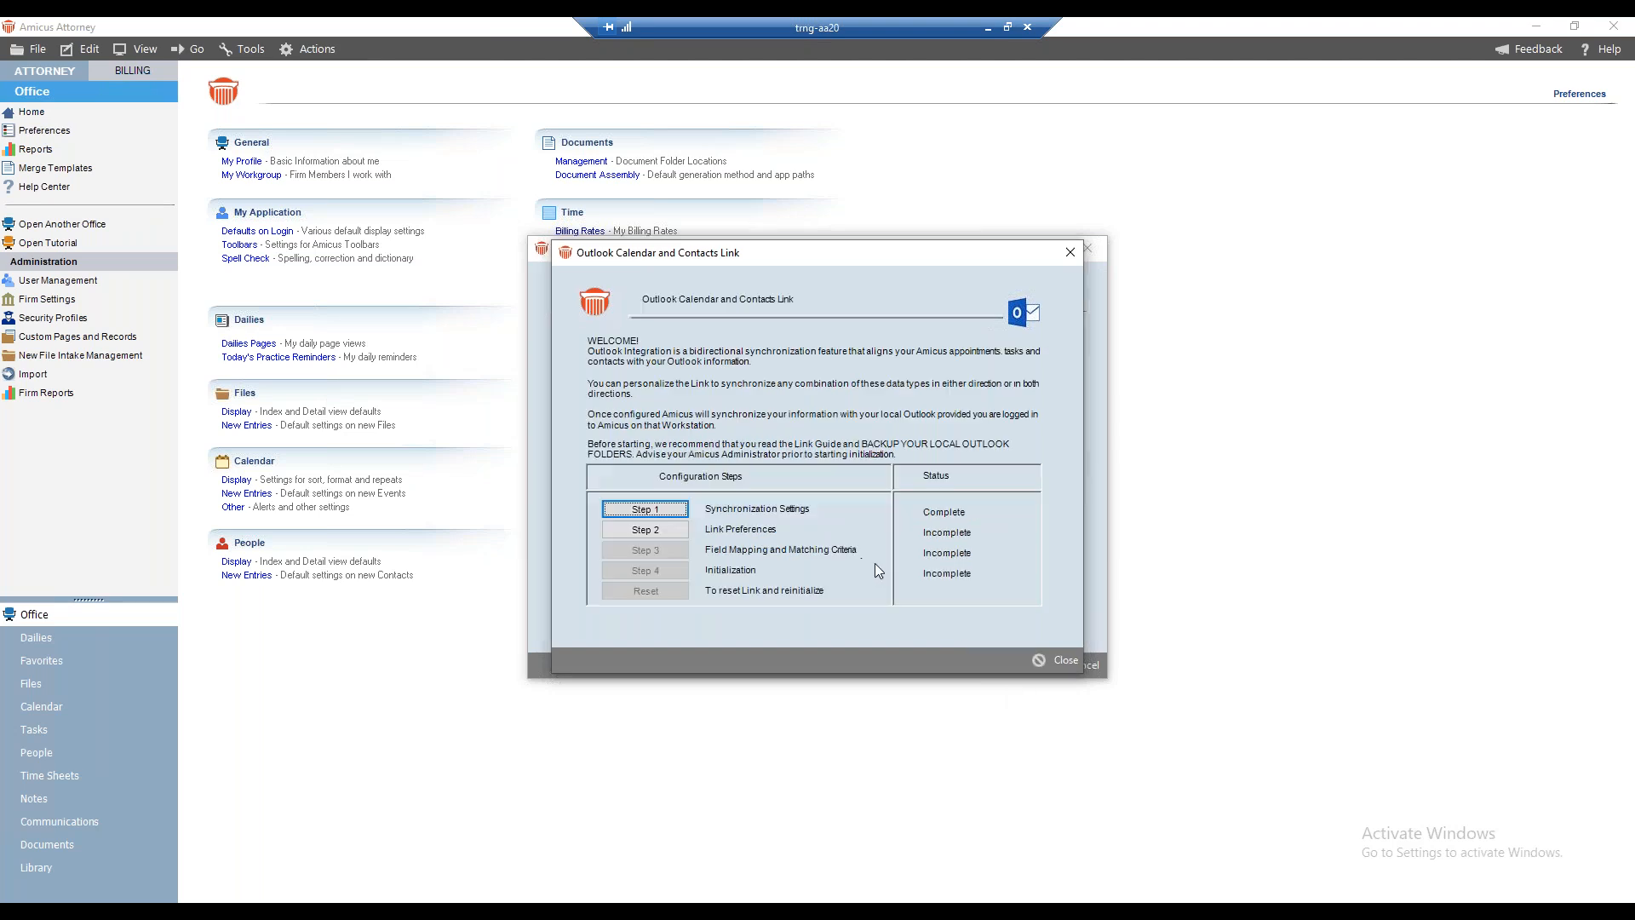
# - In the Link Preferences, resolve conflicts using Amicus data and enable synchronization of People/Contacts
pyautogui.click(670, 529)
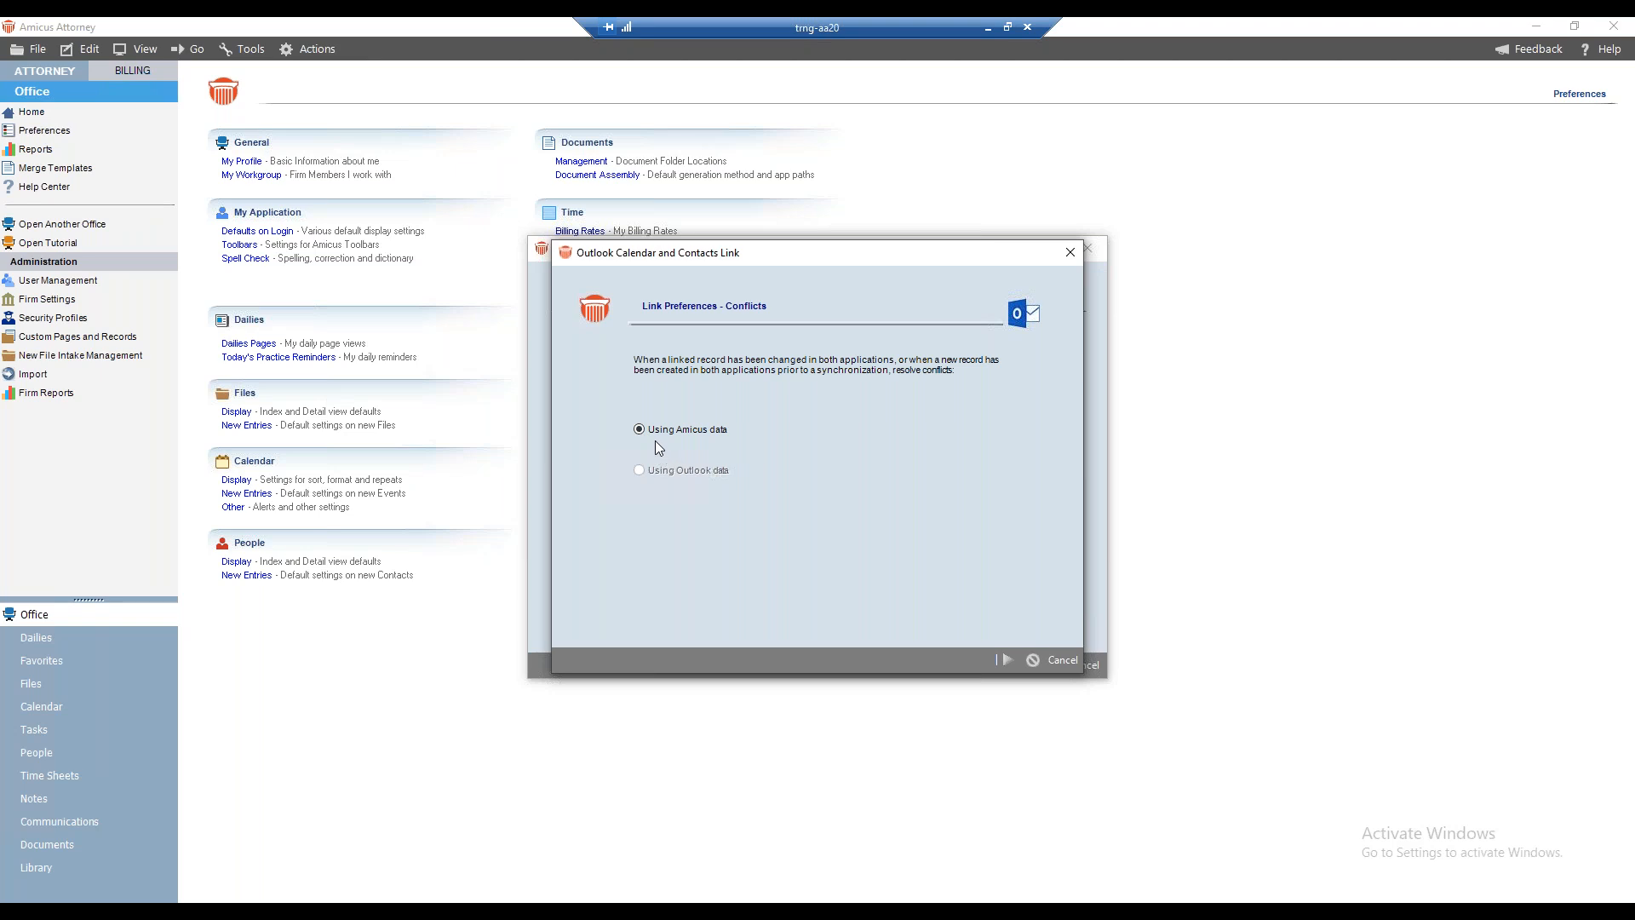
pyautogui.click(1006, 660)
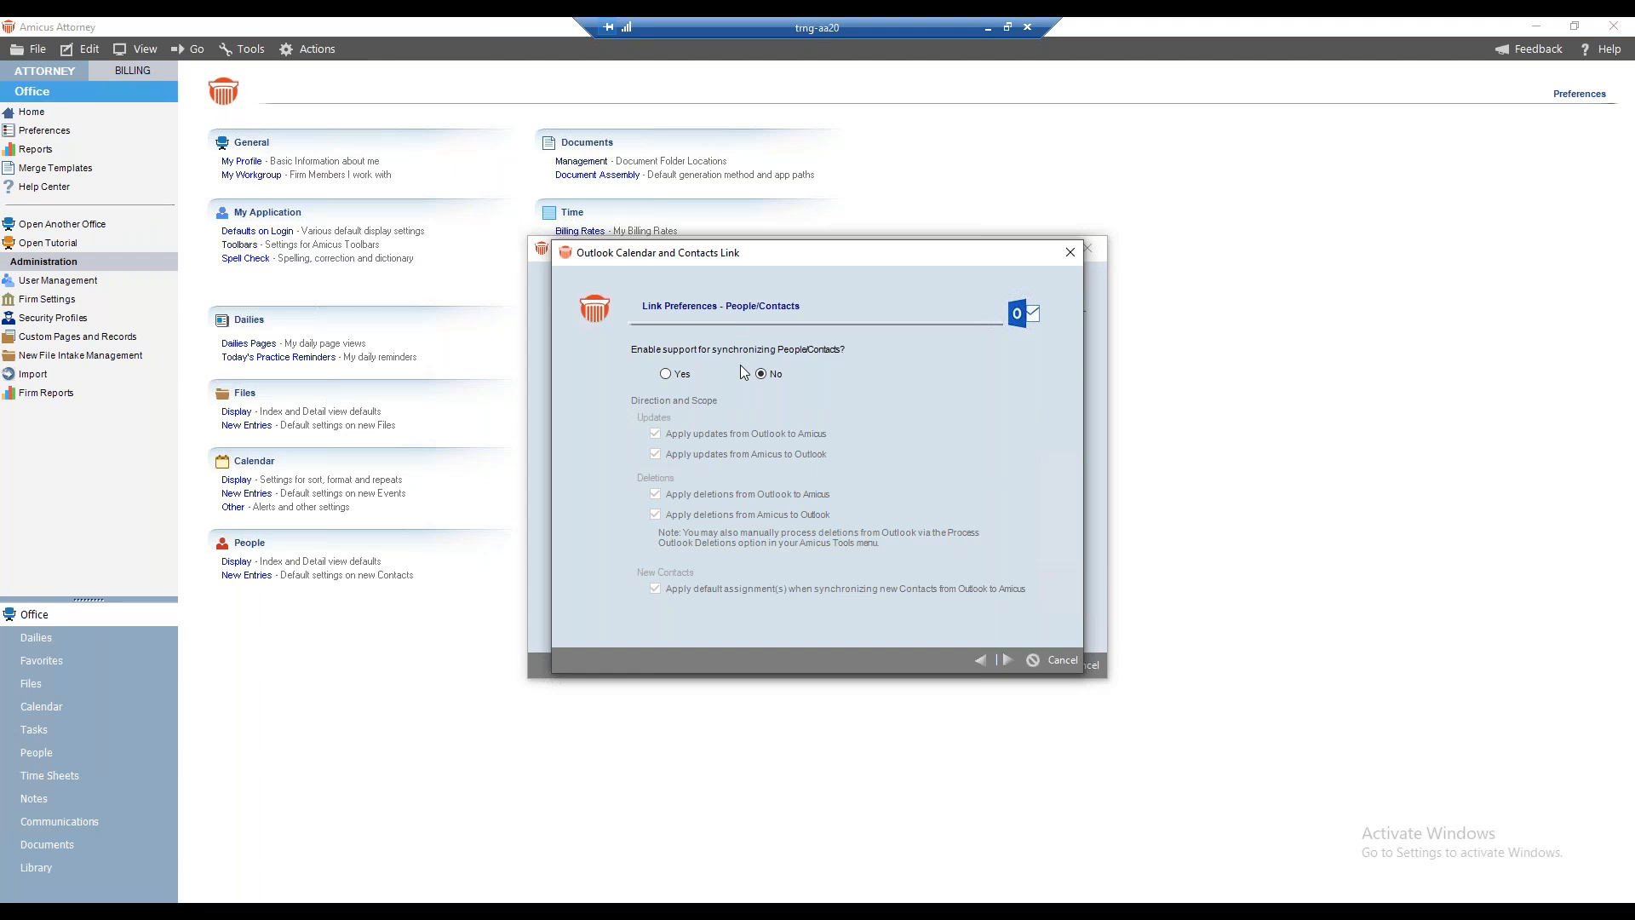
pyautogui.moveTo(796, 258); pyautogui.dragTo(704, 261)
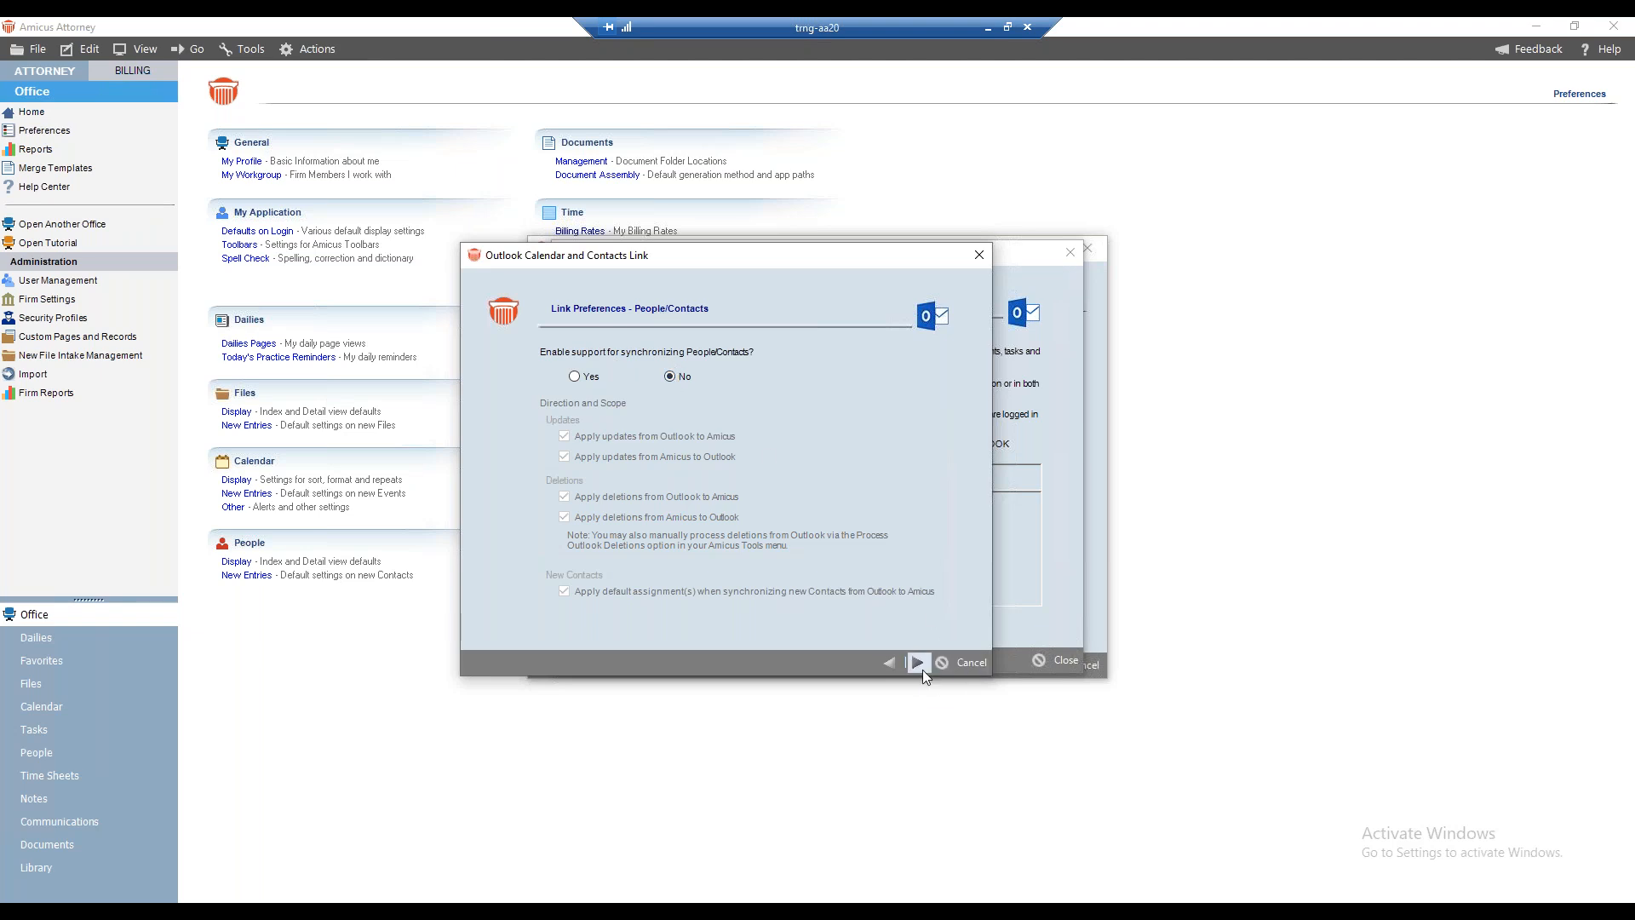
pyautogui.click(583, 381)
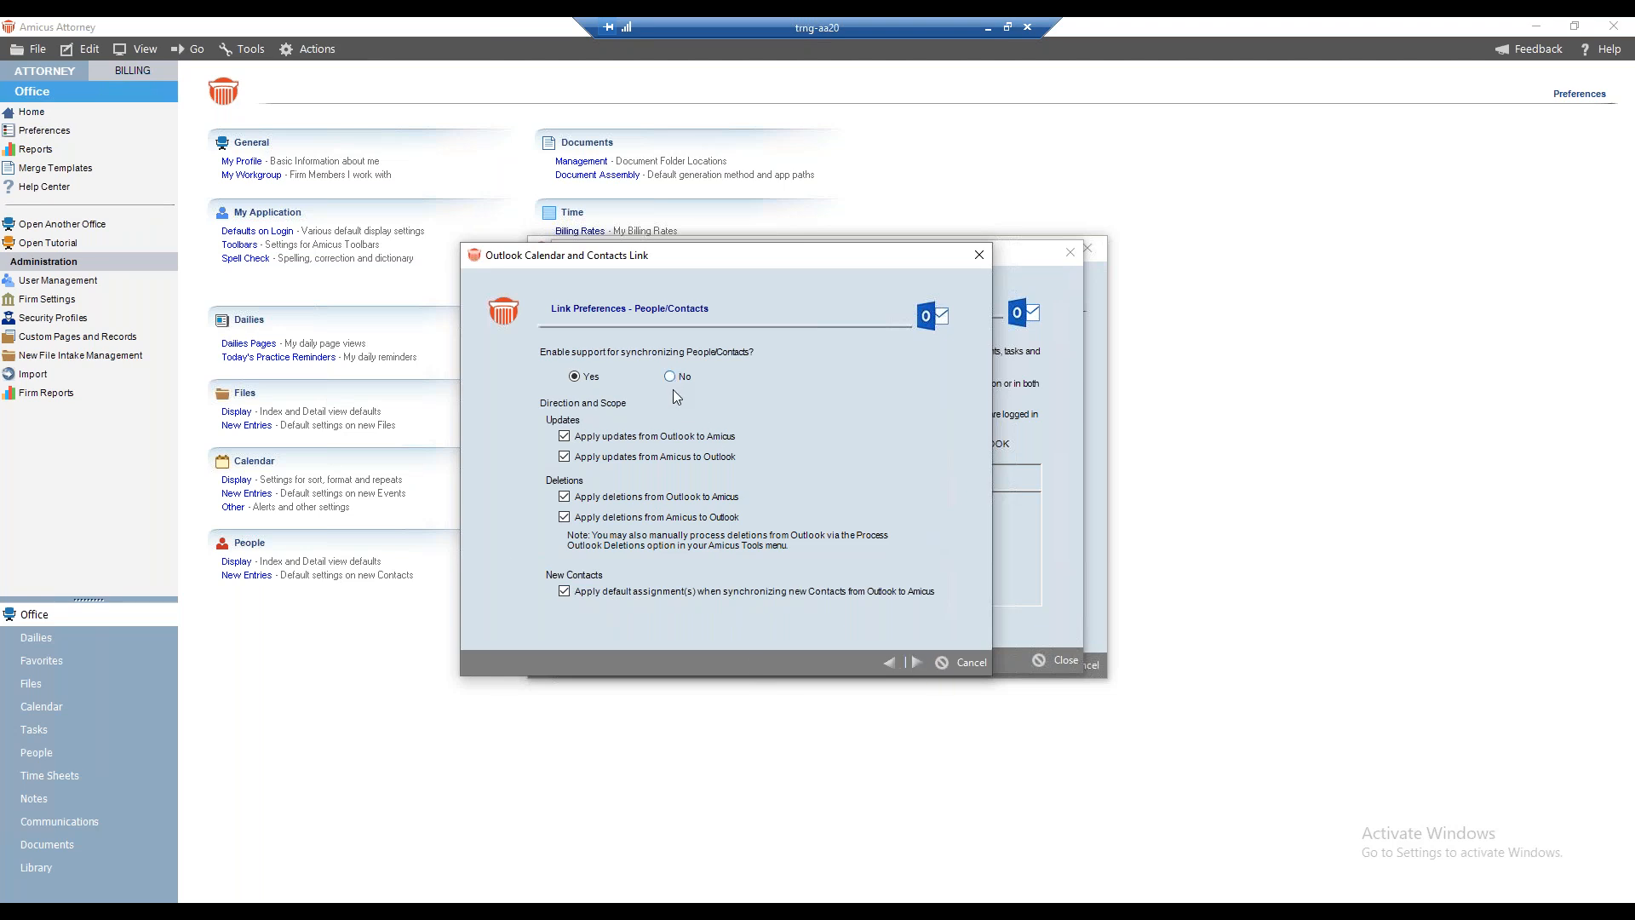
pyautogui.click(916, 662)
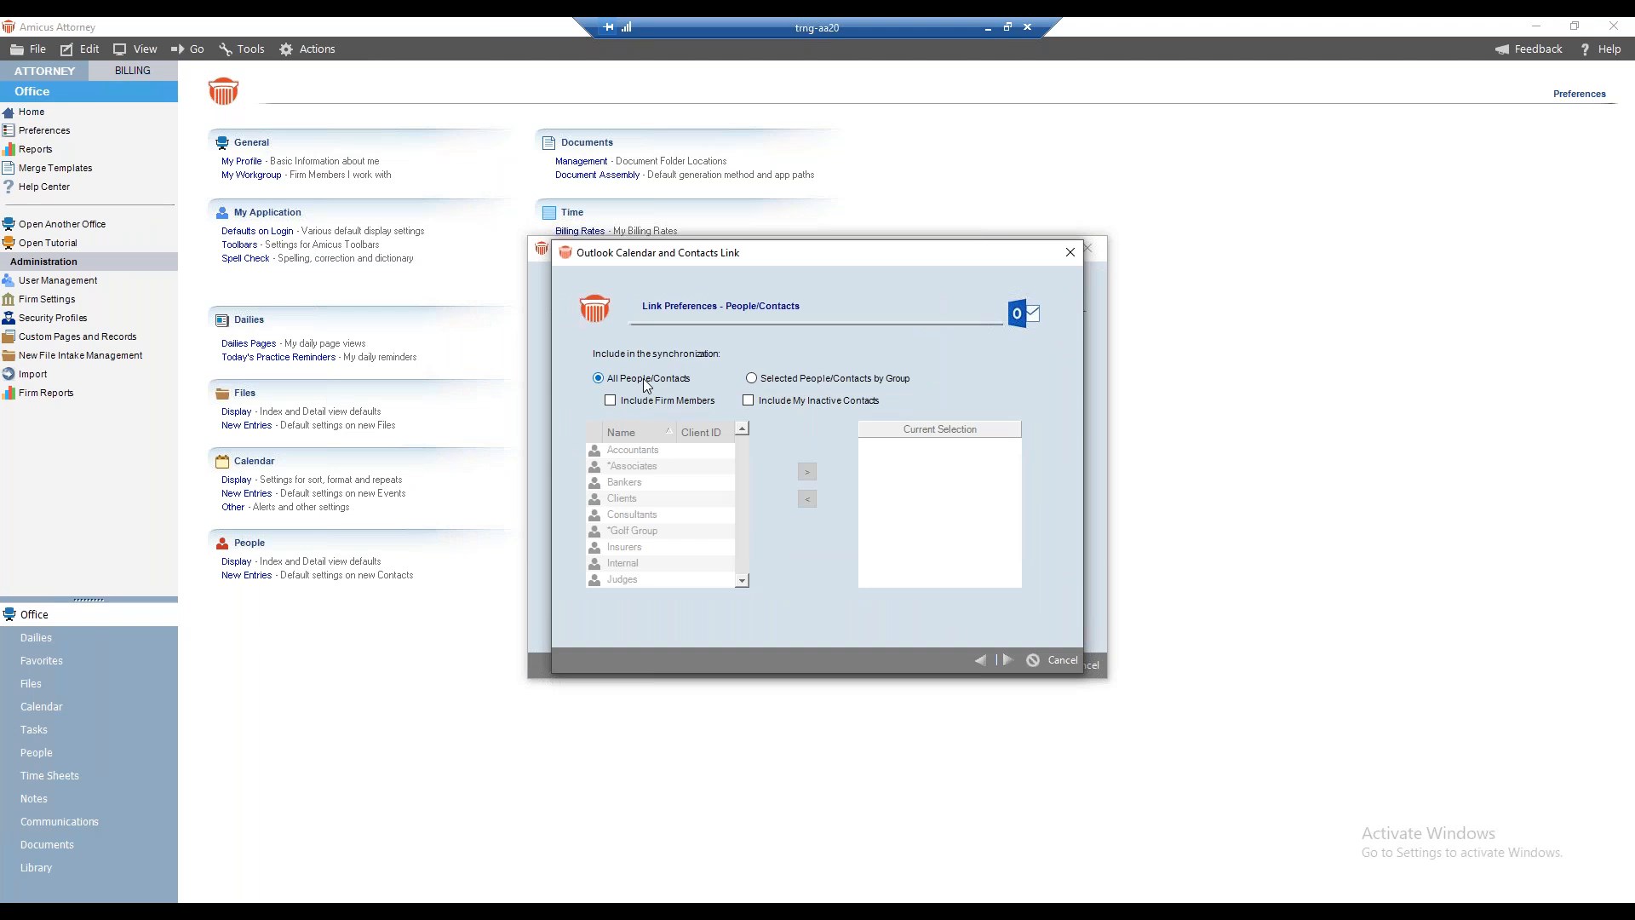
# - Try the by-group contact scope, return to synchronizing All People/Contacts without firm members or inactive contacts, and continue to the appointment preferences
pyautogui.click(753, 380)
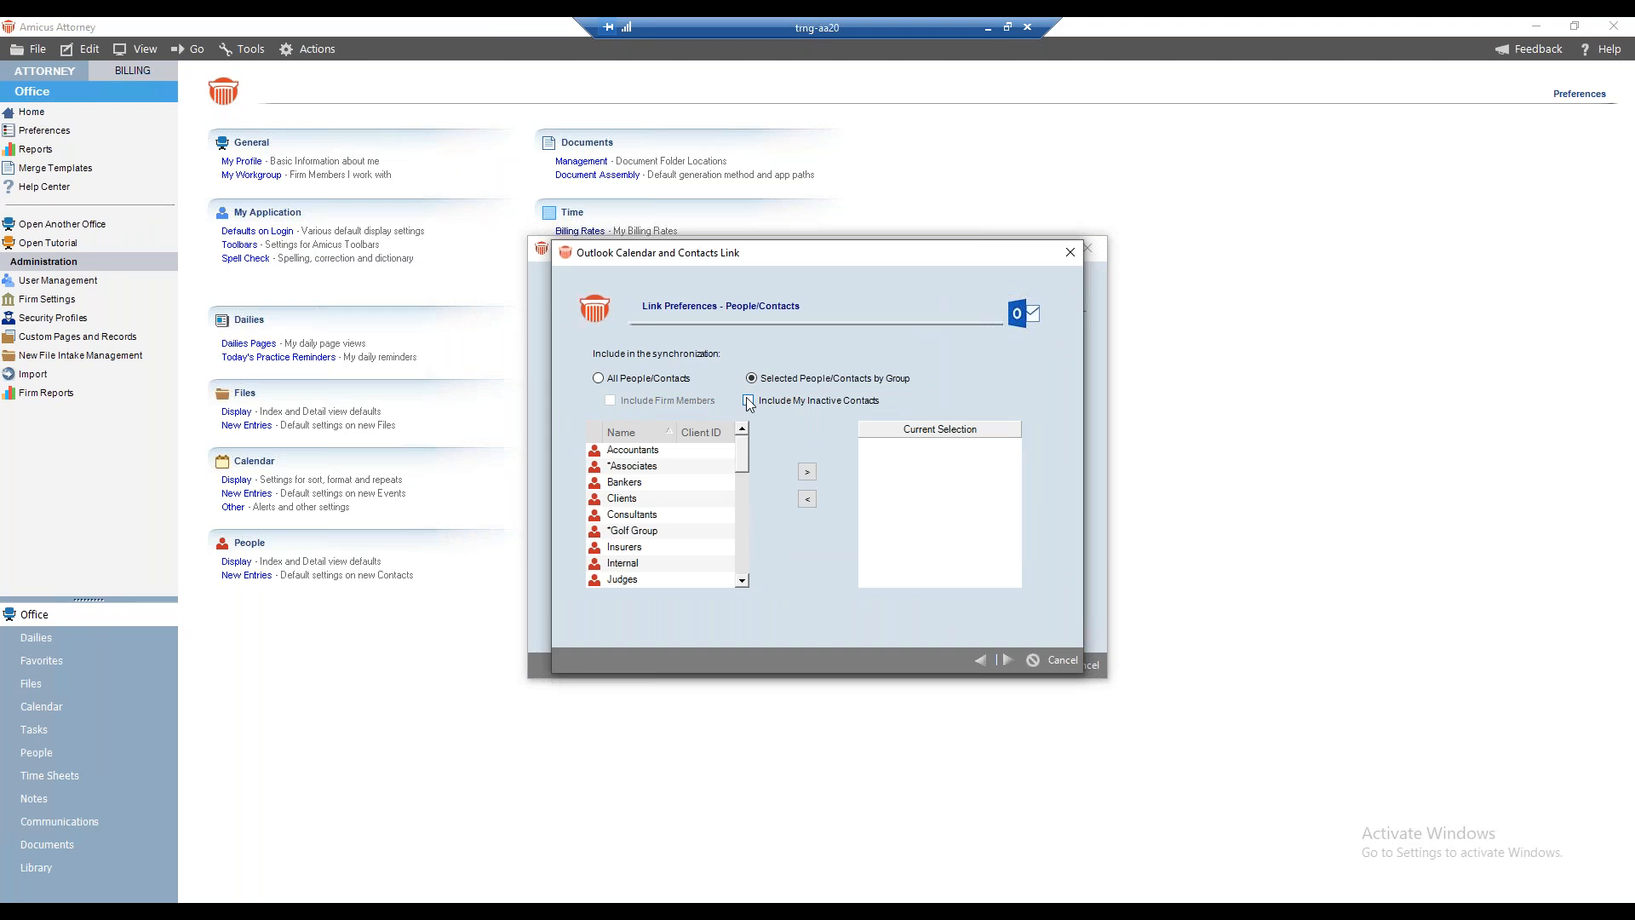
pyautogui.click(749, 401)
pyautogui.click(748, 401)
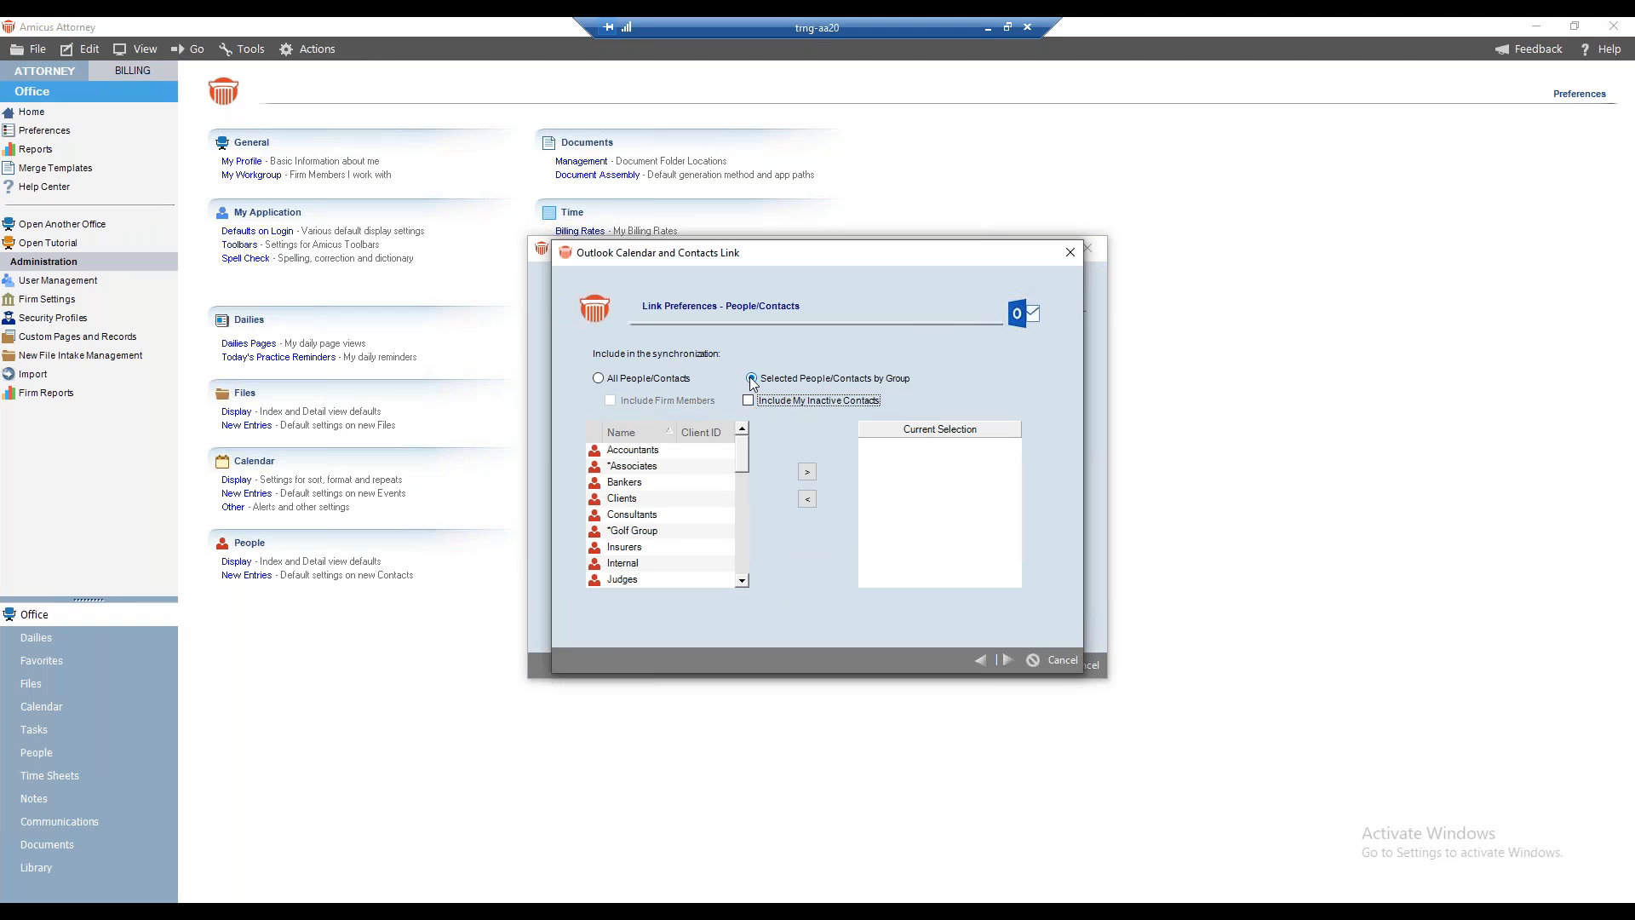
pyautogui.click(598, 379)
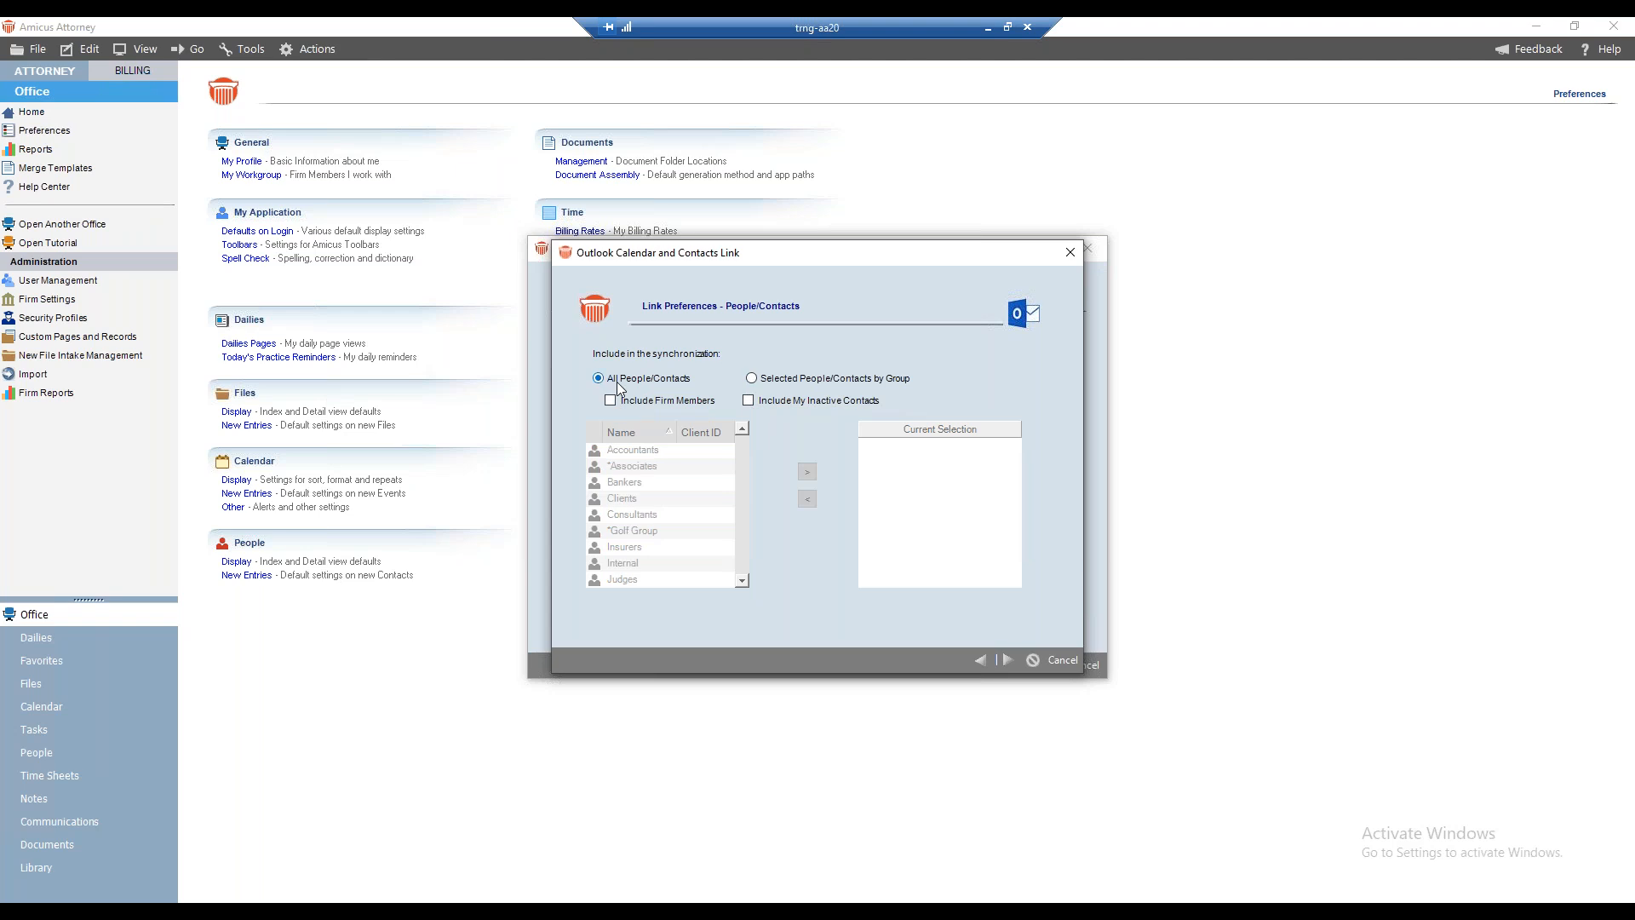
pyautogui.click(613, 401)
pyautogui.click(612, 400)
pyautogui.click(1009, 660)
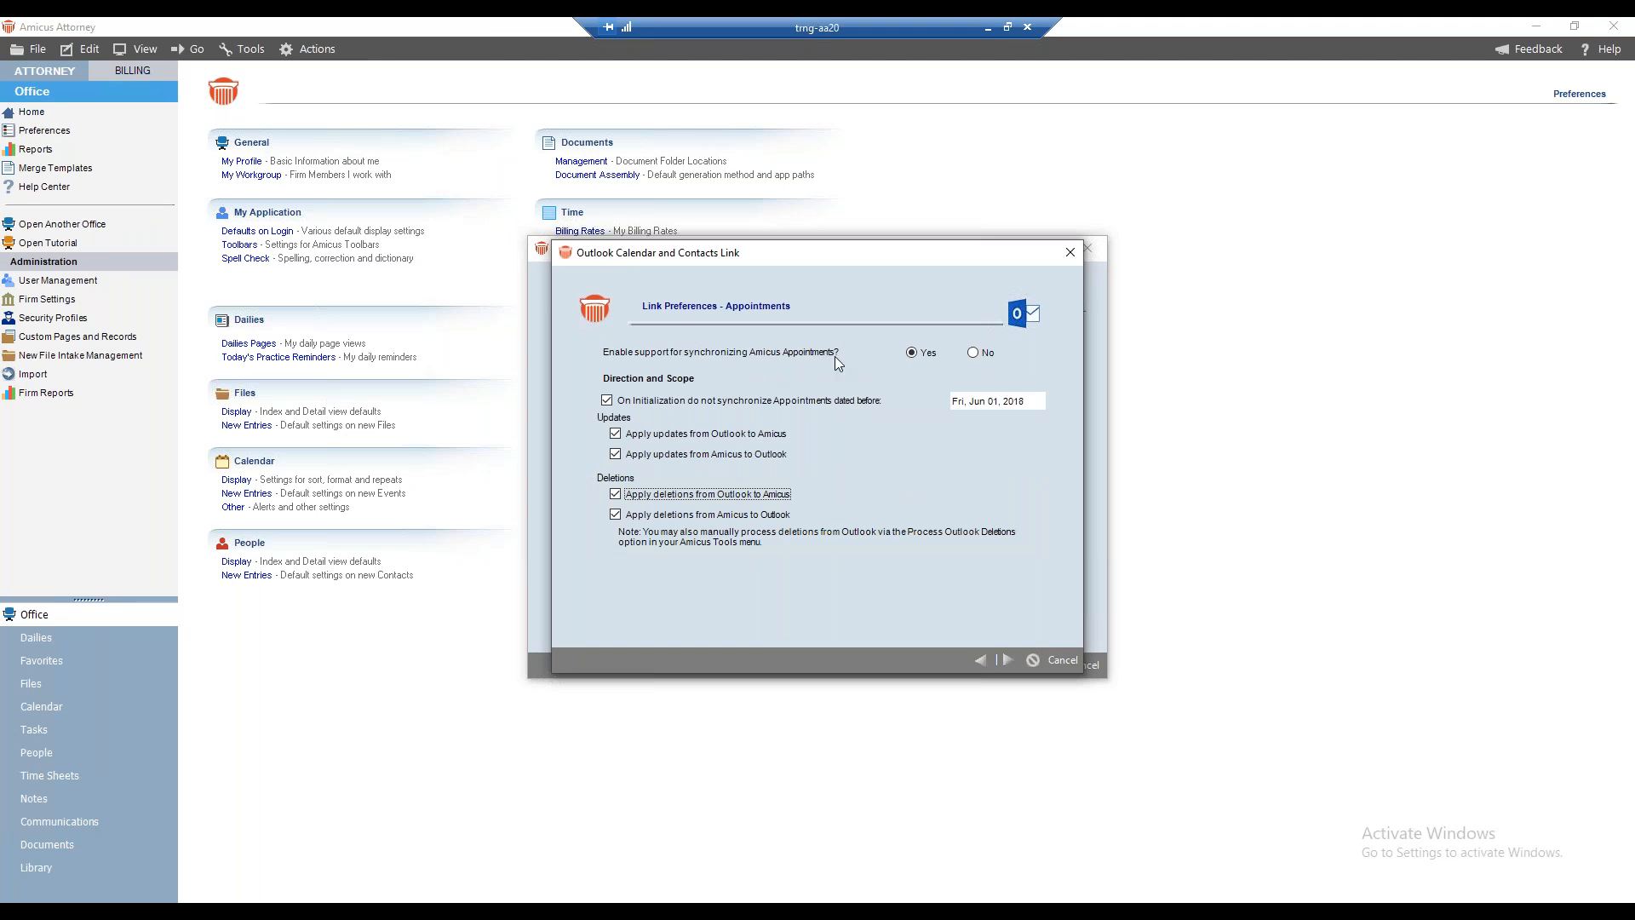
# - Enable appointment synchronization and exclude appointments dated before June 1, 2018 on initialization
pyautogui.click(978, 355)
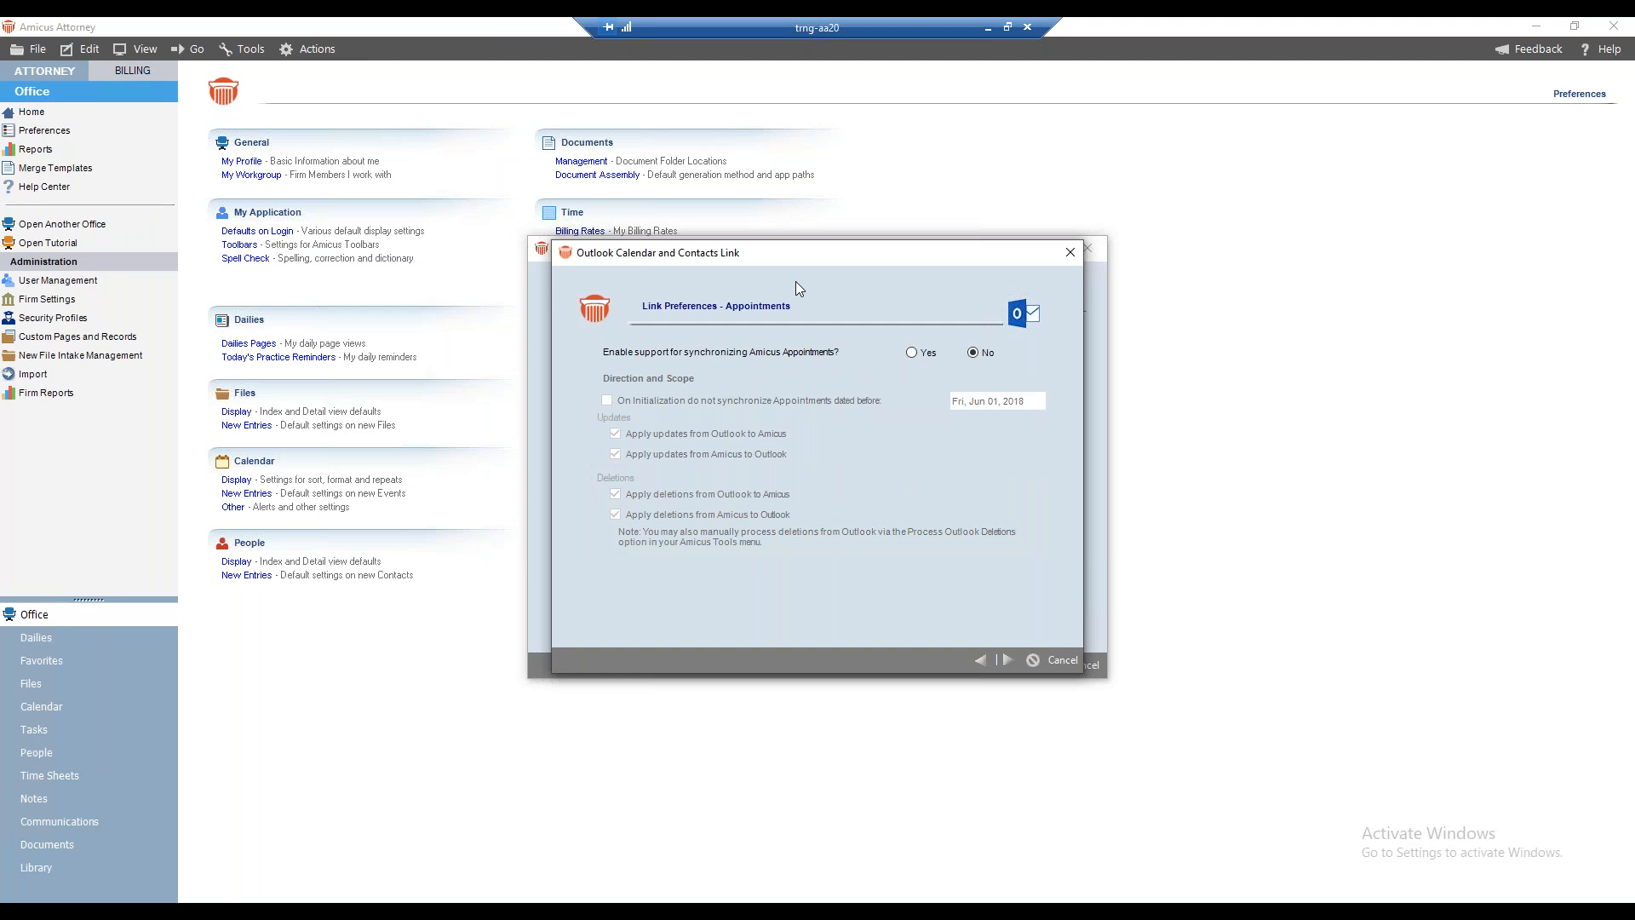
pyautogui.click(912, 353)
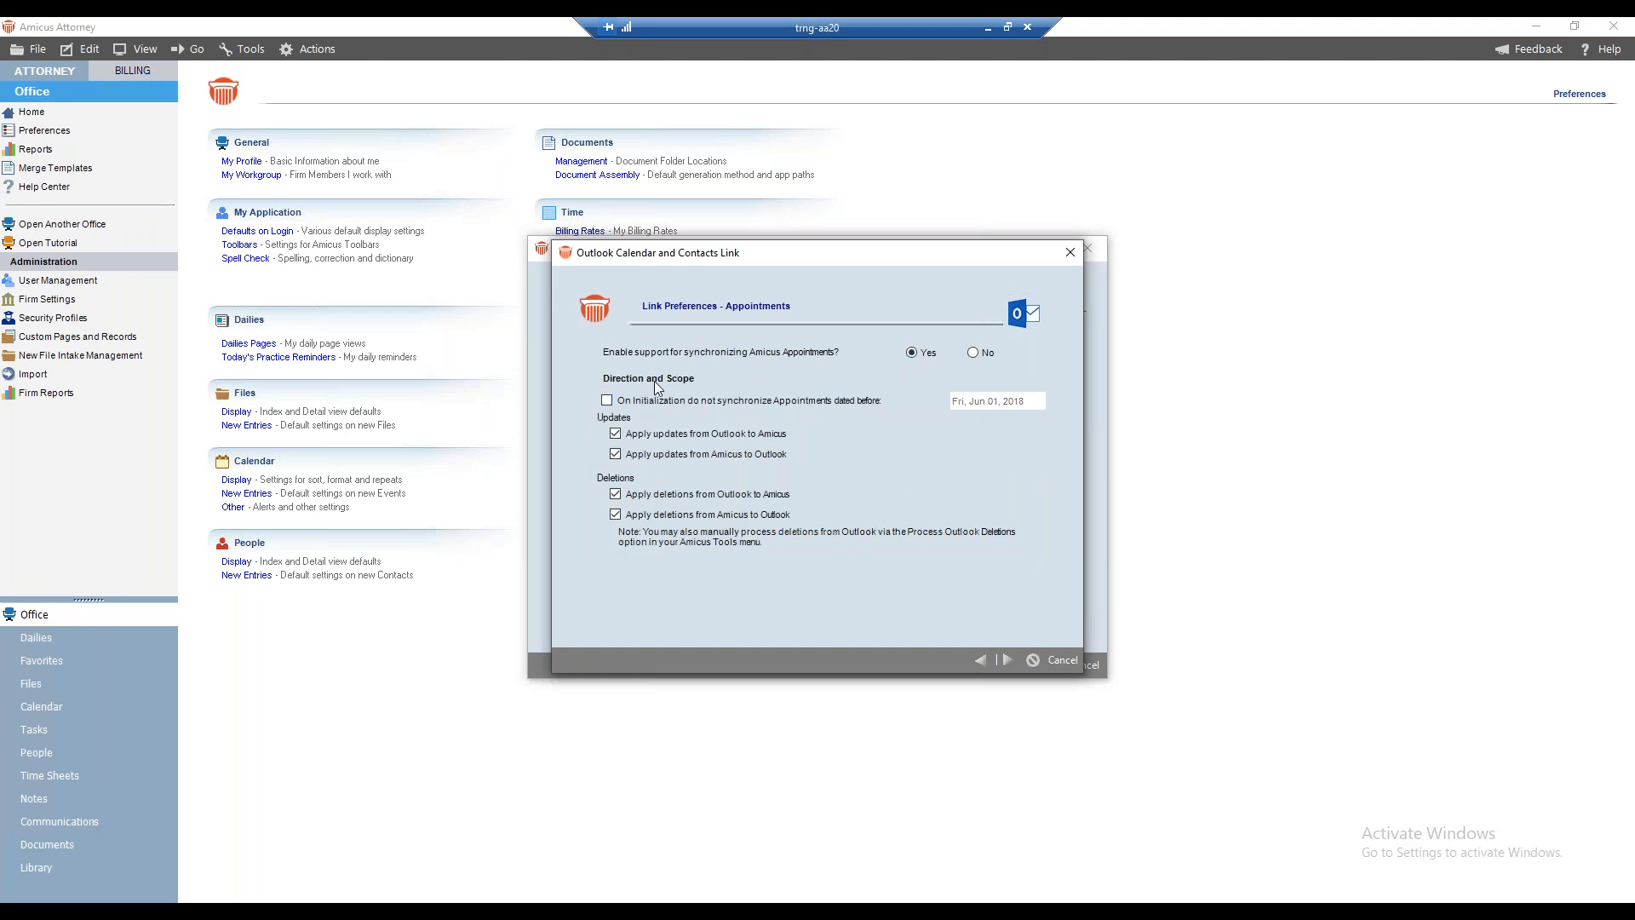
pyautogui.click(634, 401)
pyautogui.click(1022, 405)
pyautogui.click(1041, 401)
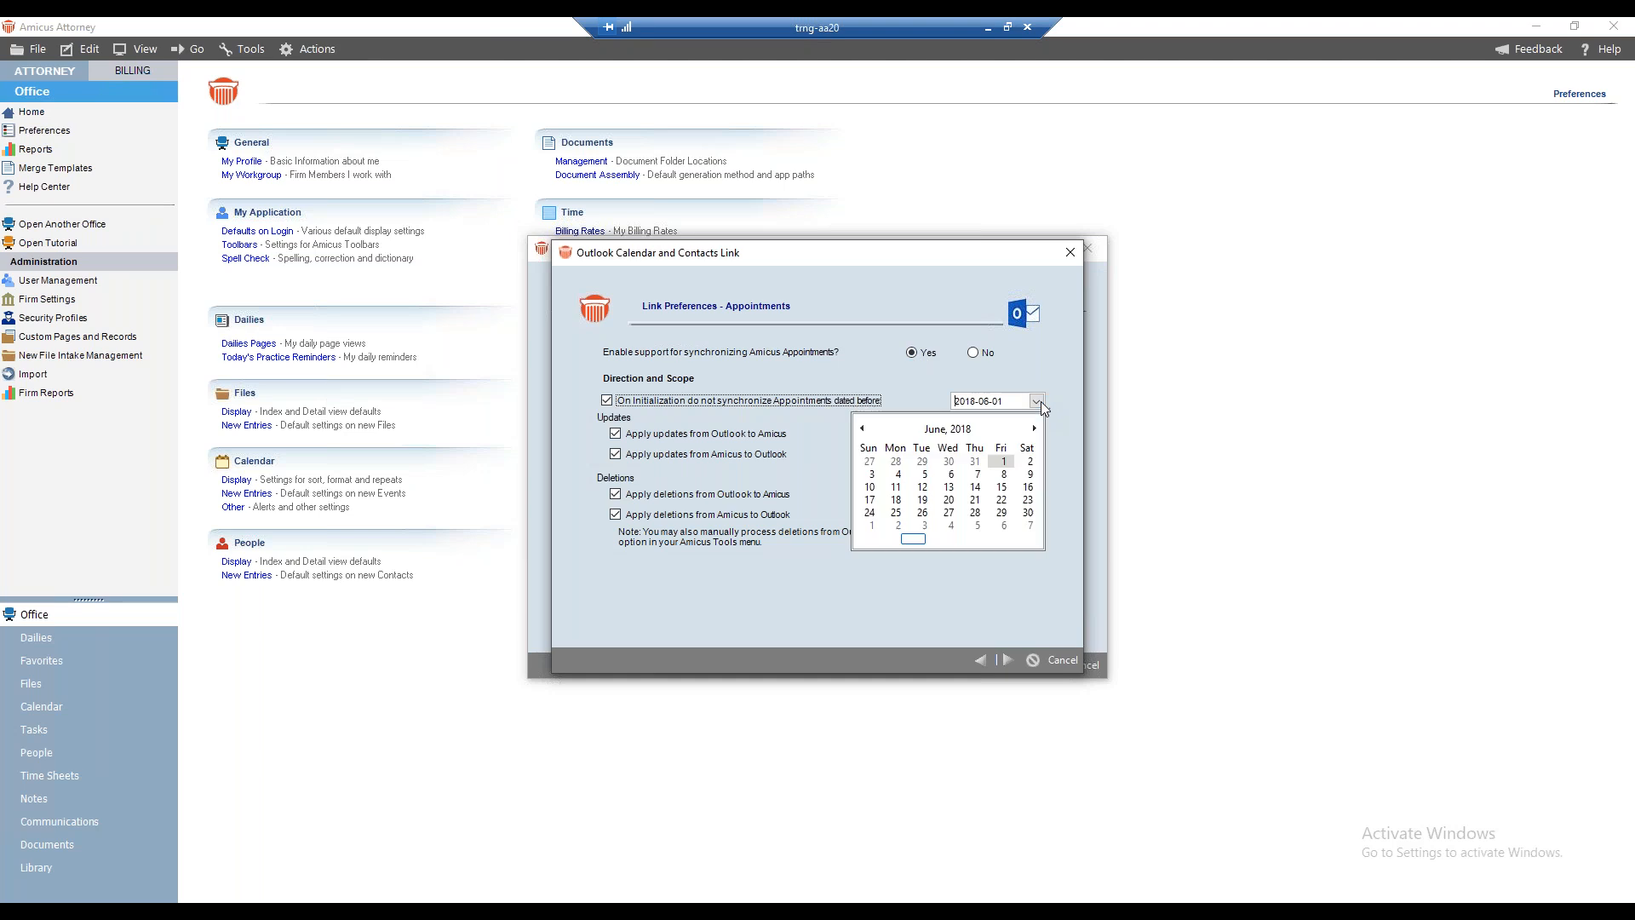
pyautogui.click(1002, 462)
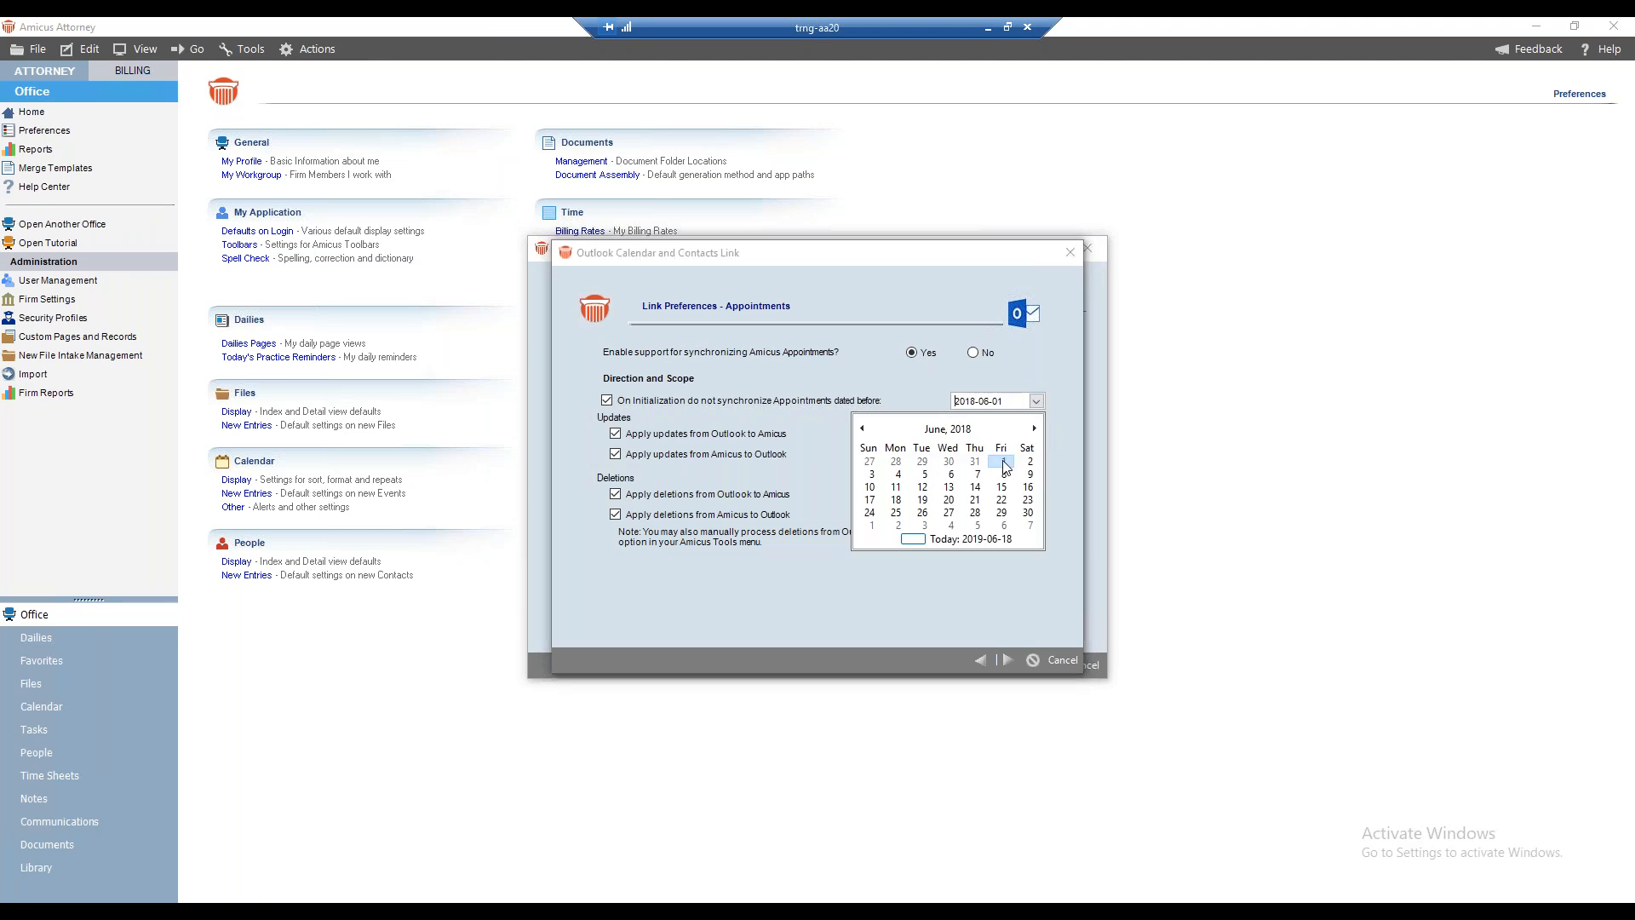
pyautogui.click(1037, 400)
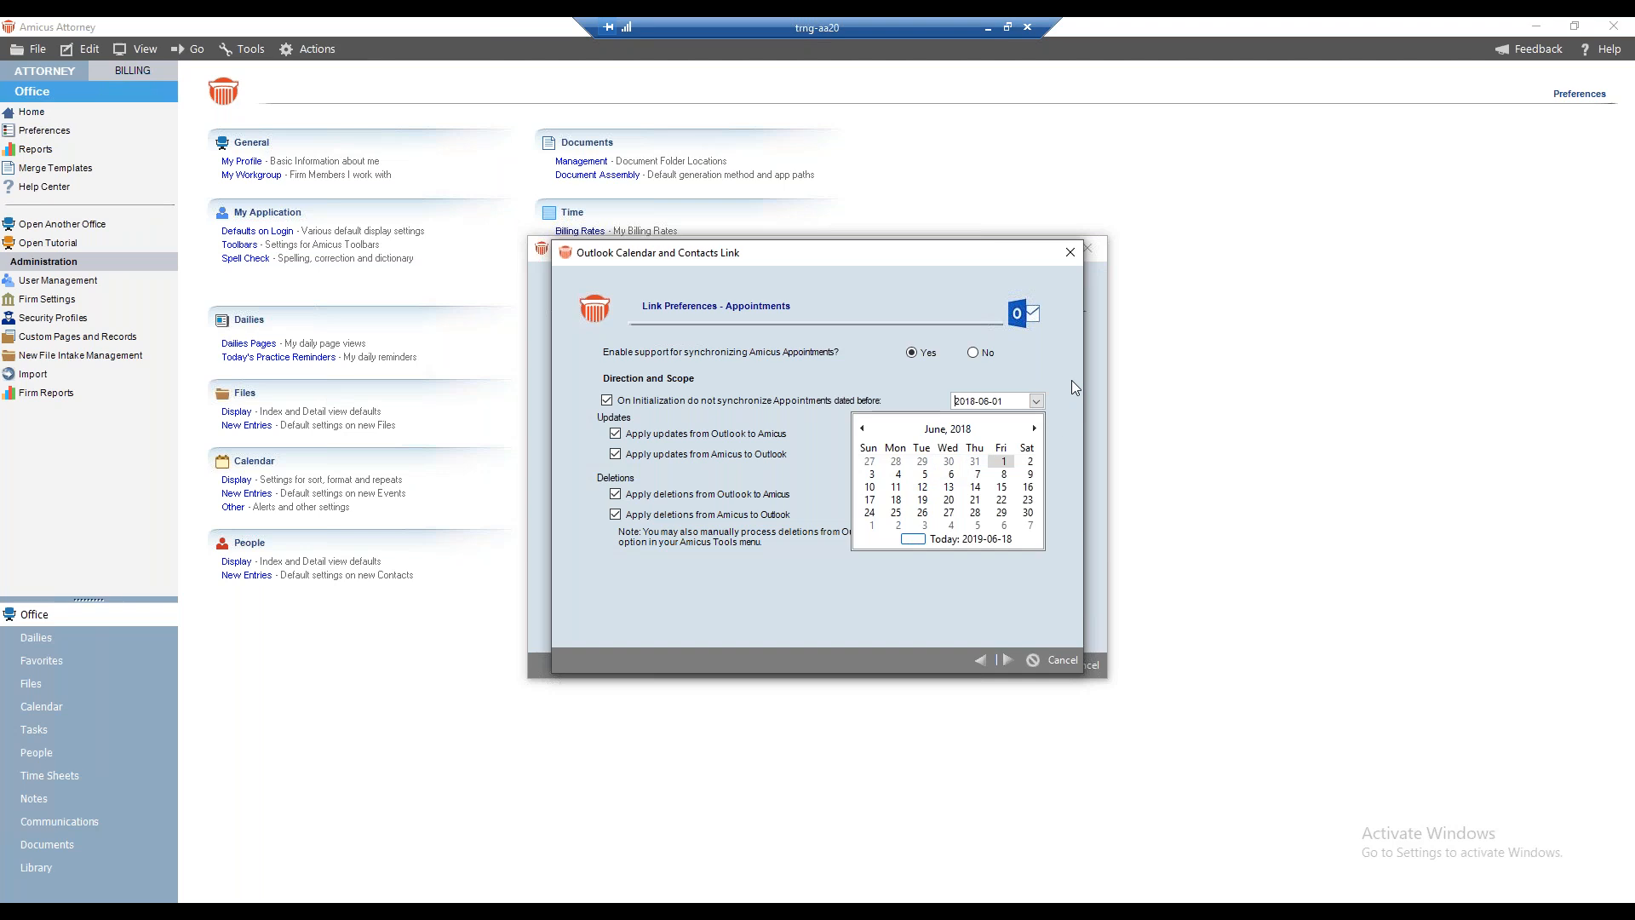
pyautogui.click(1051, 366)
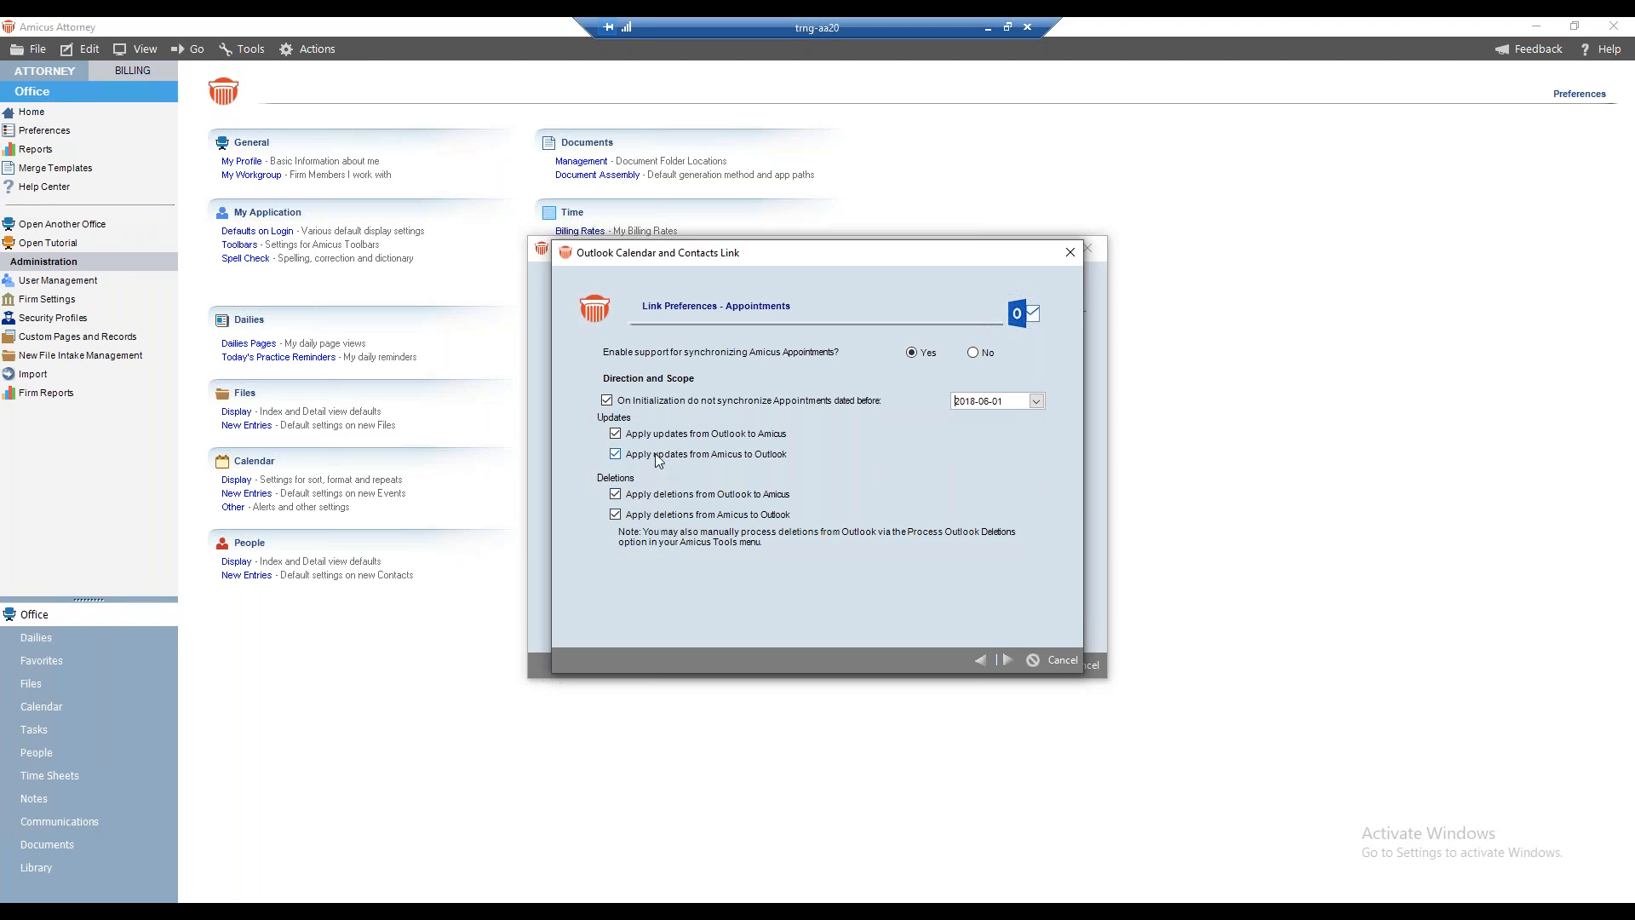
pyautogui.click(1007, 661)
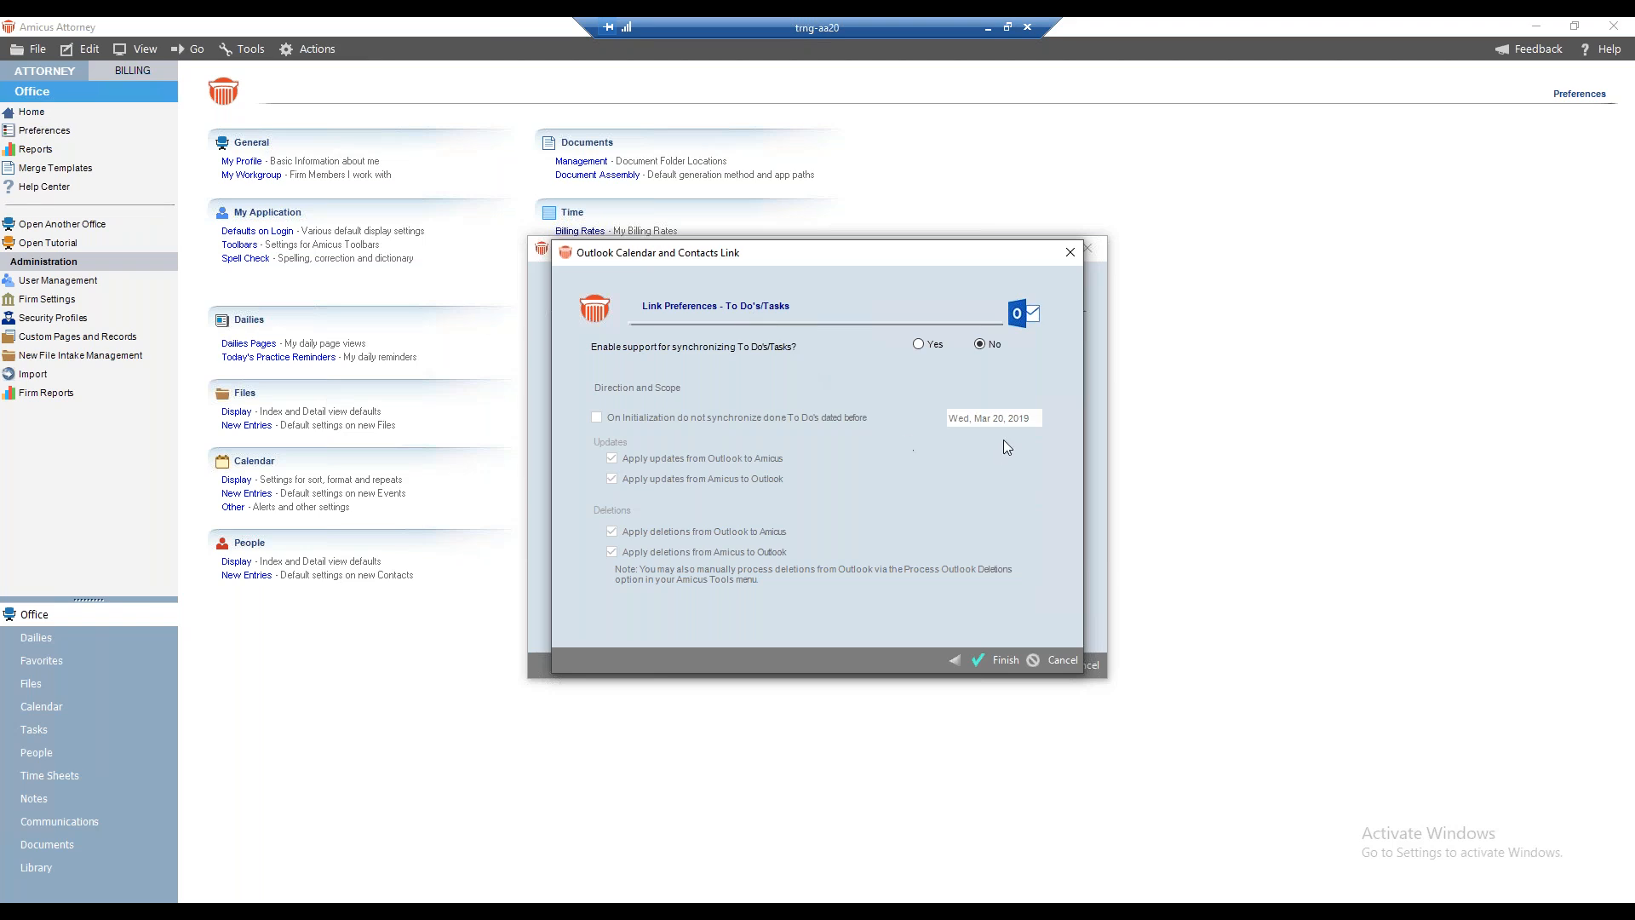
# - Enable To Do's/Tasks synchronization, exclude done To Do's dated before June 1, 2019 on initialization, and finish the Link Preferences
pyautogui.click(917, 343)
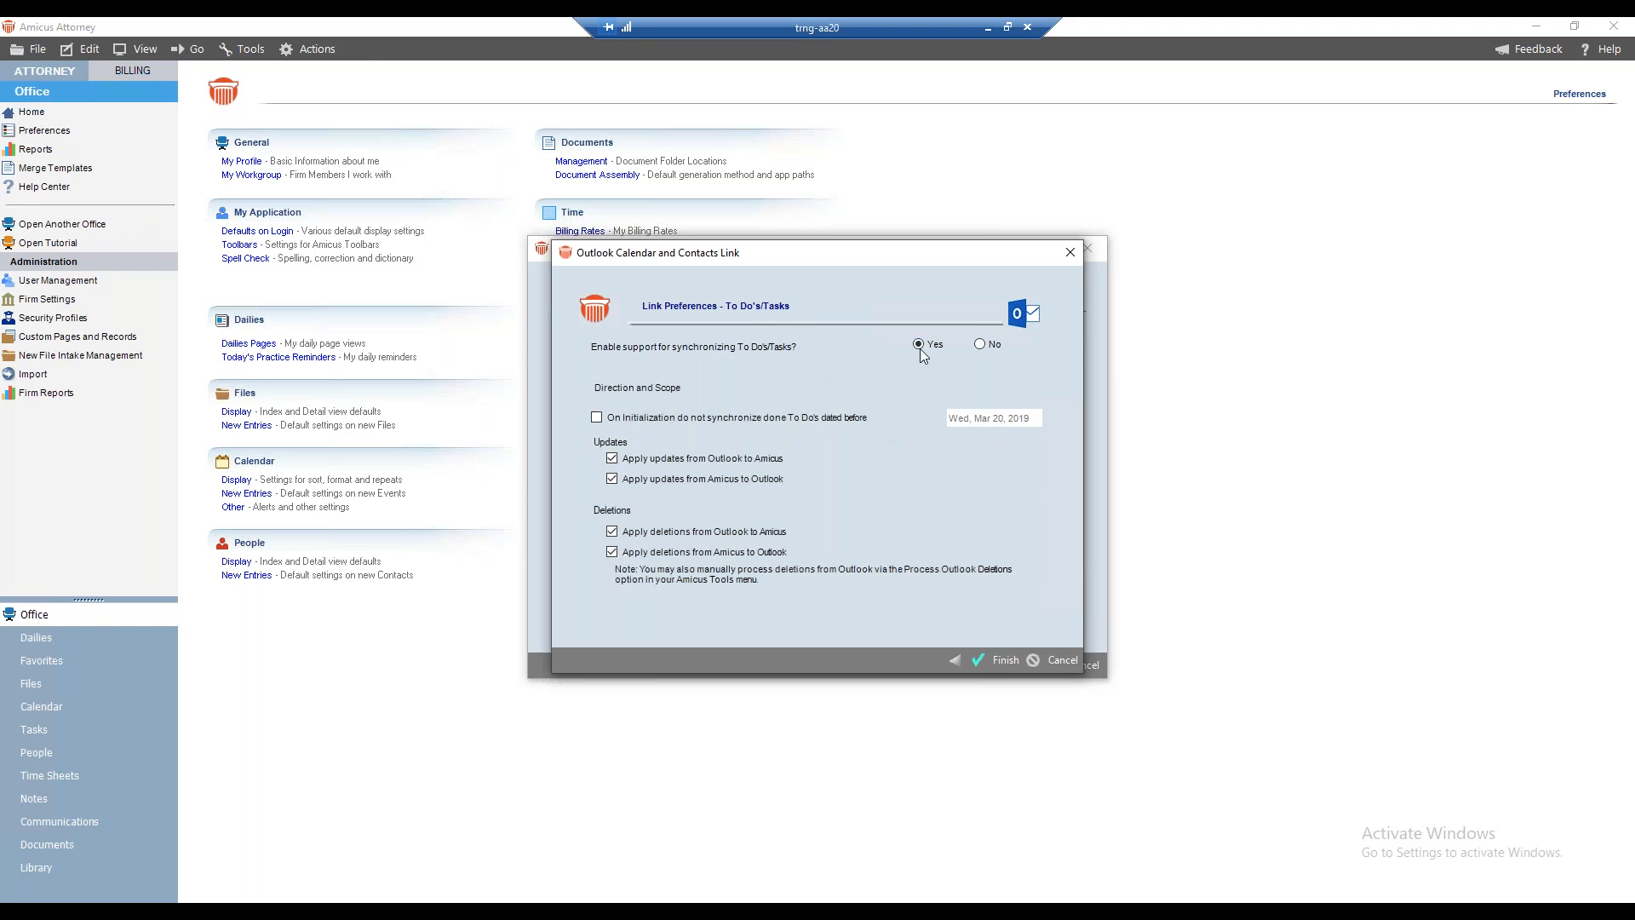
pyautogui.click(645, 419)
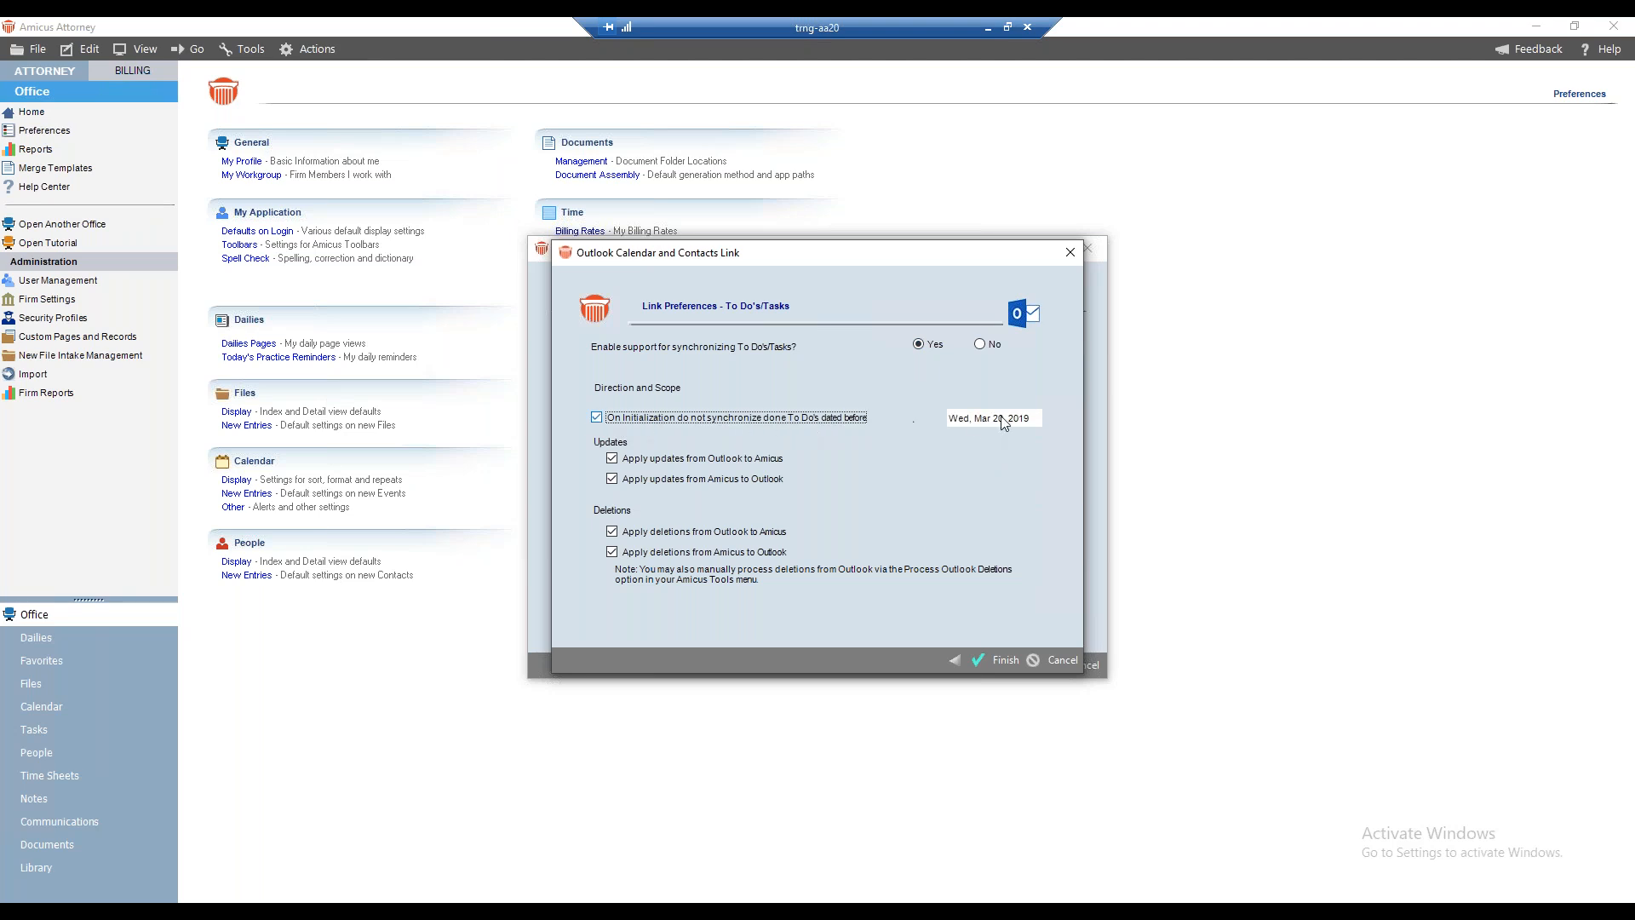
pyautogui.click(1033, 418)
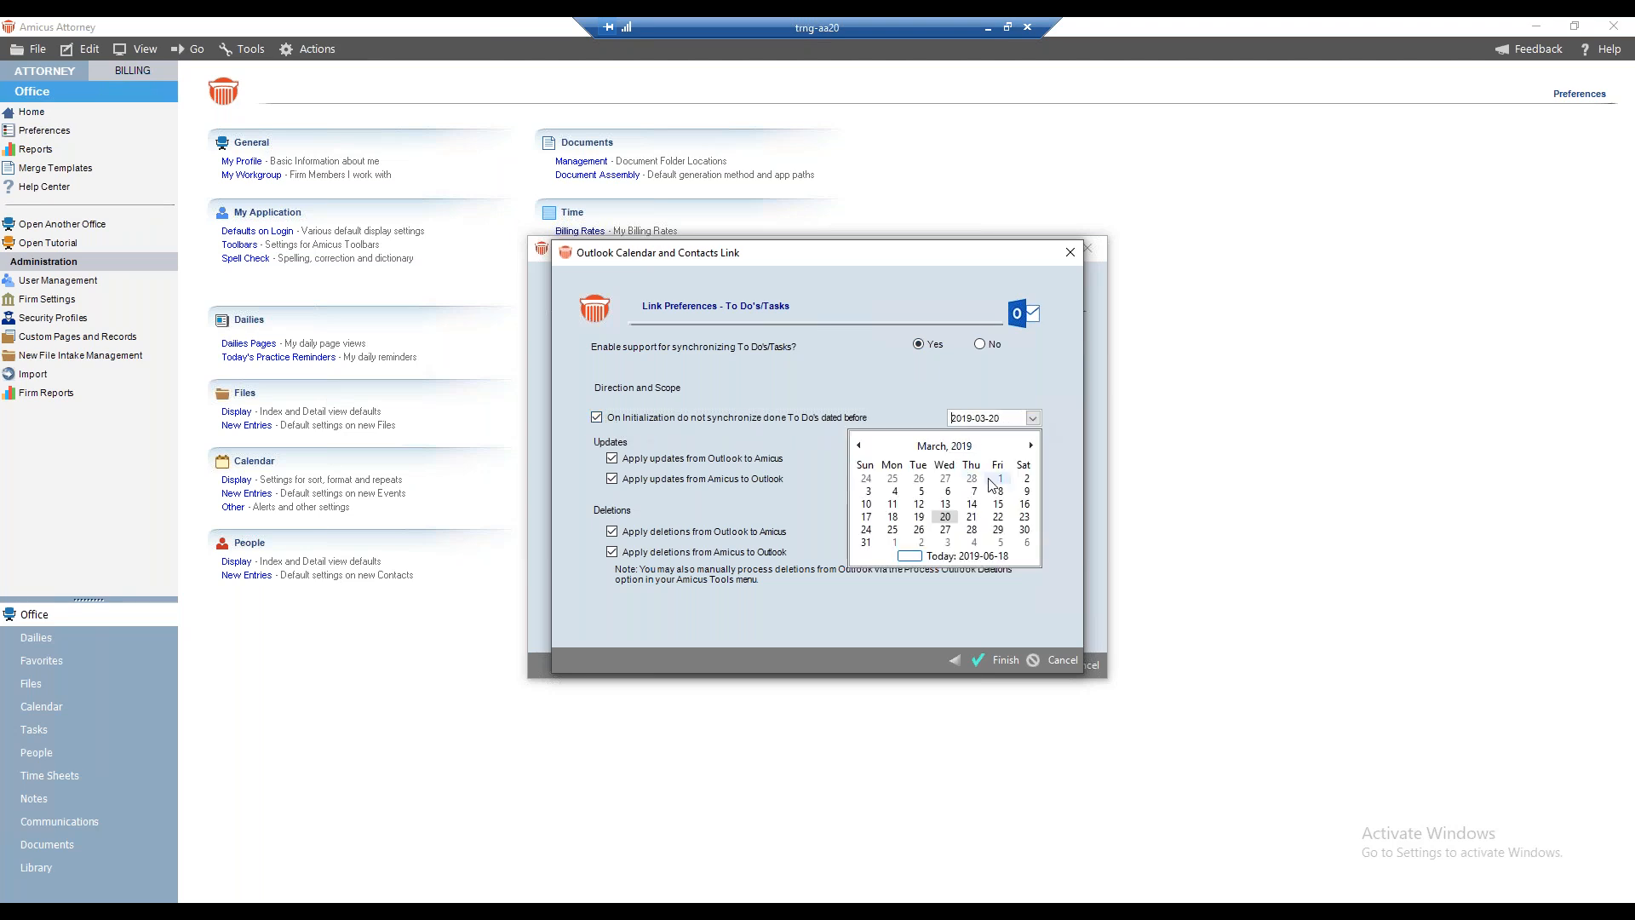
pyautogui.click(1030, 445)
pyautogui.click(1030, 445)
pyautogui.click(1031, 445)
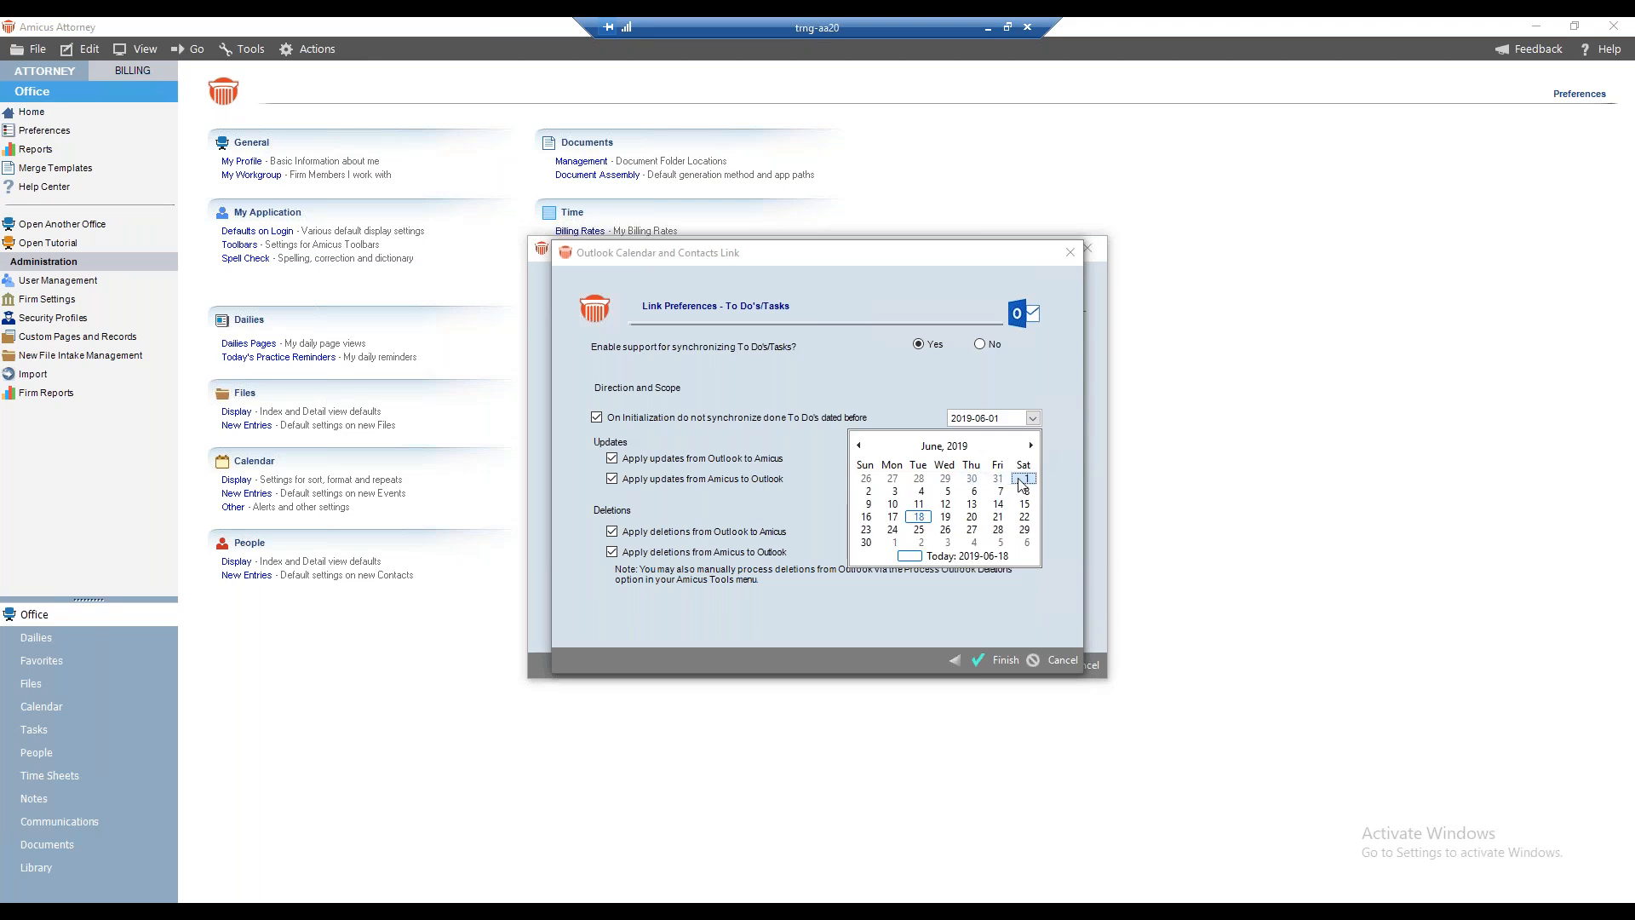
pyautogui.click(1023, 479)
pyautogui.click(989, 415)
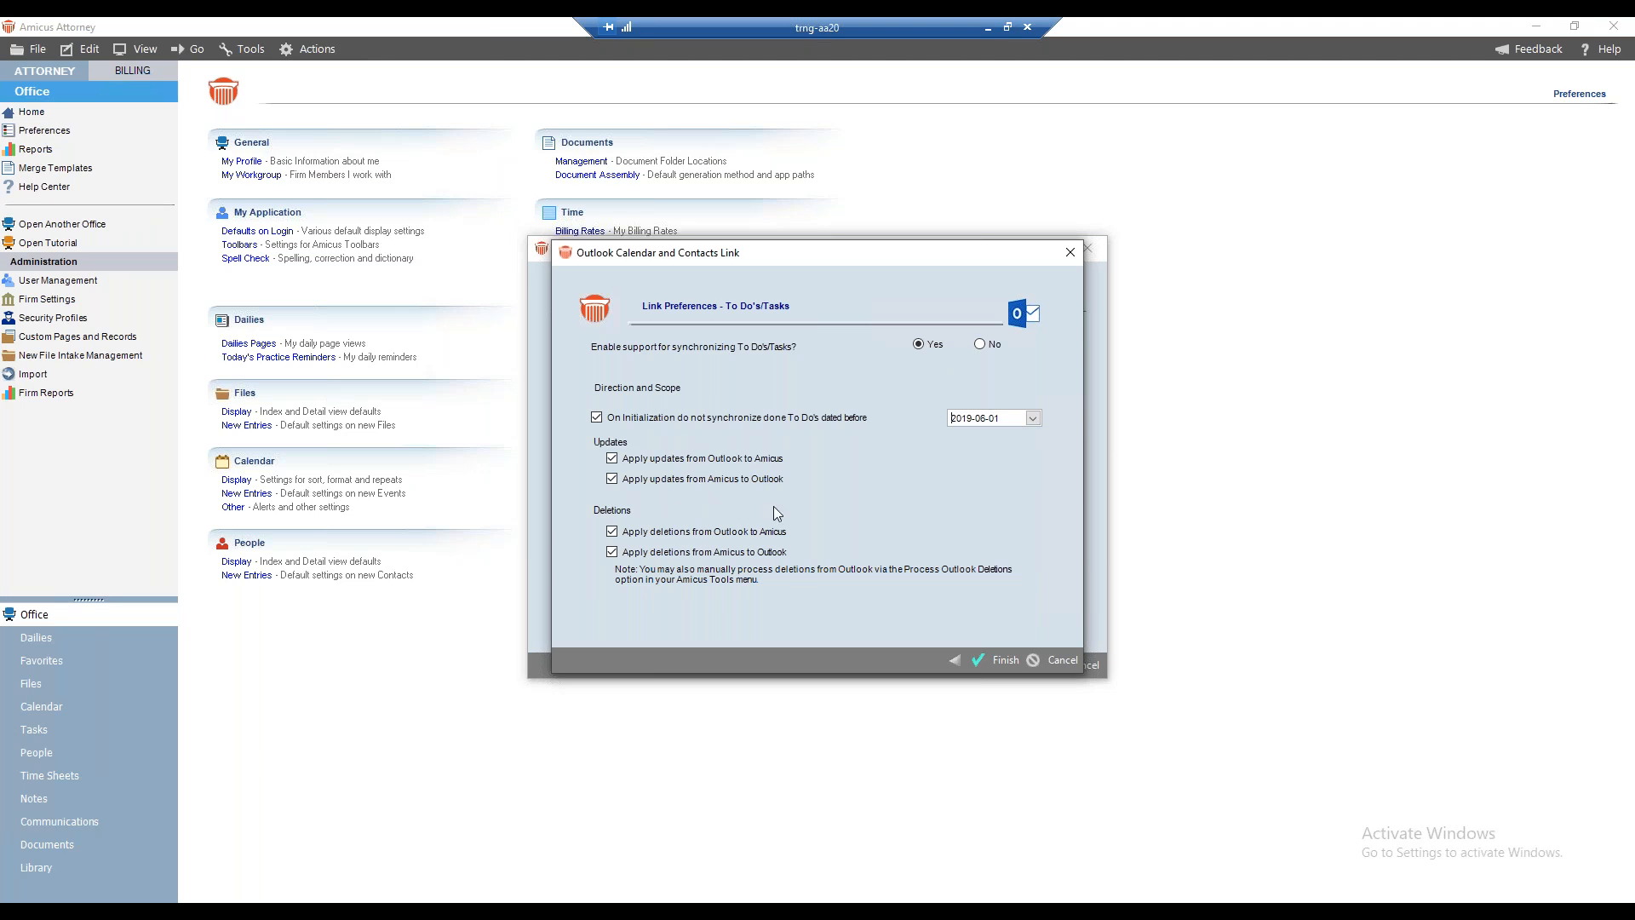
pyautogui.click(1004, 660)
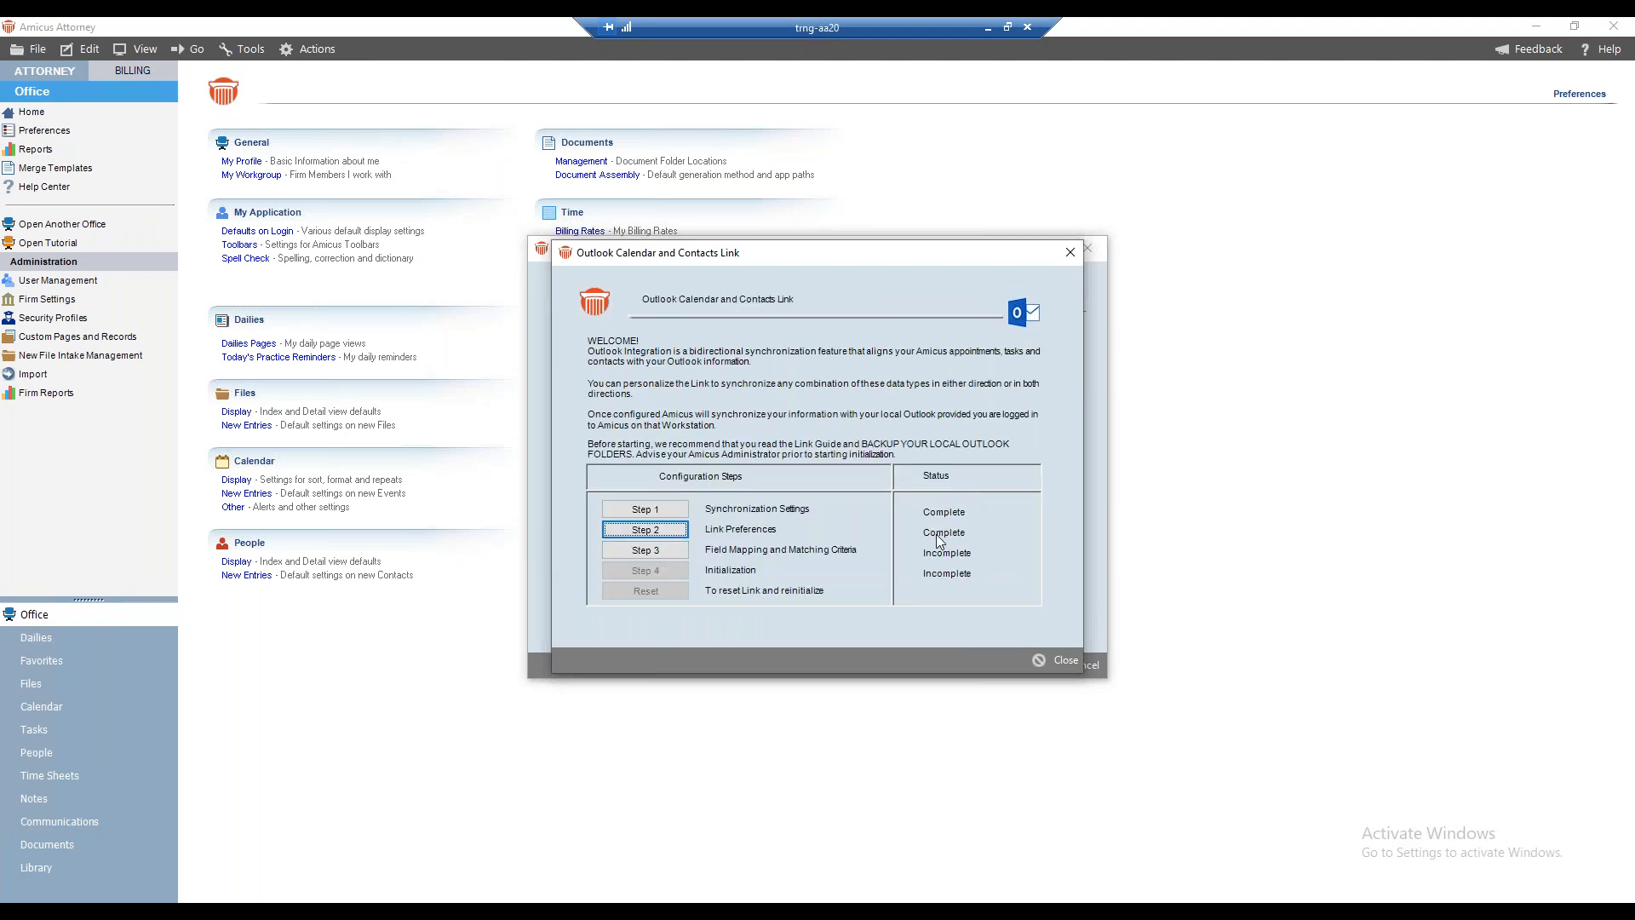
# - Go through Field Mapping and Matching Criteria for contacts, appointments and tasks, accept the default match criteria, and complete the step
pyautogui.click(643, 550)
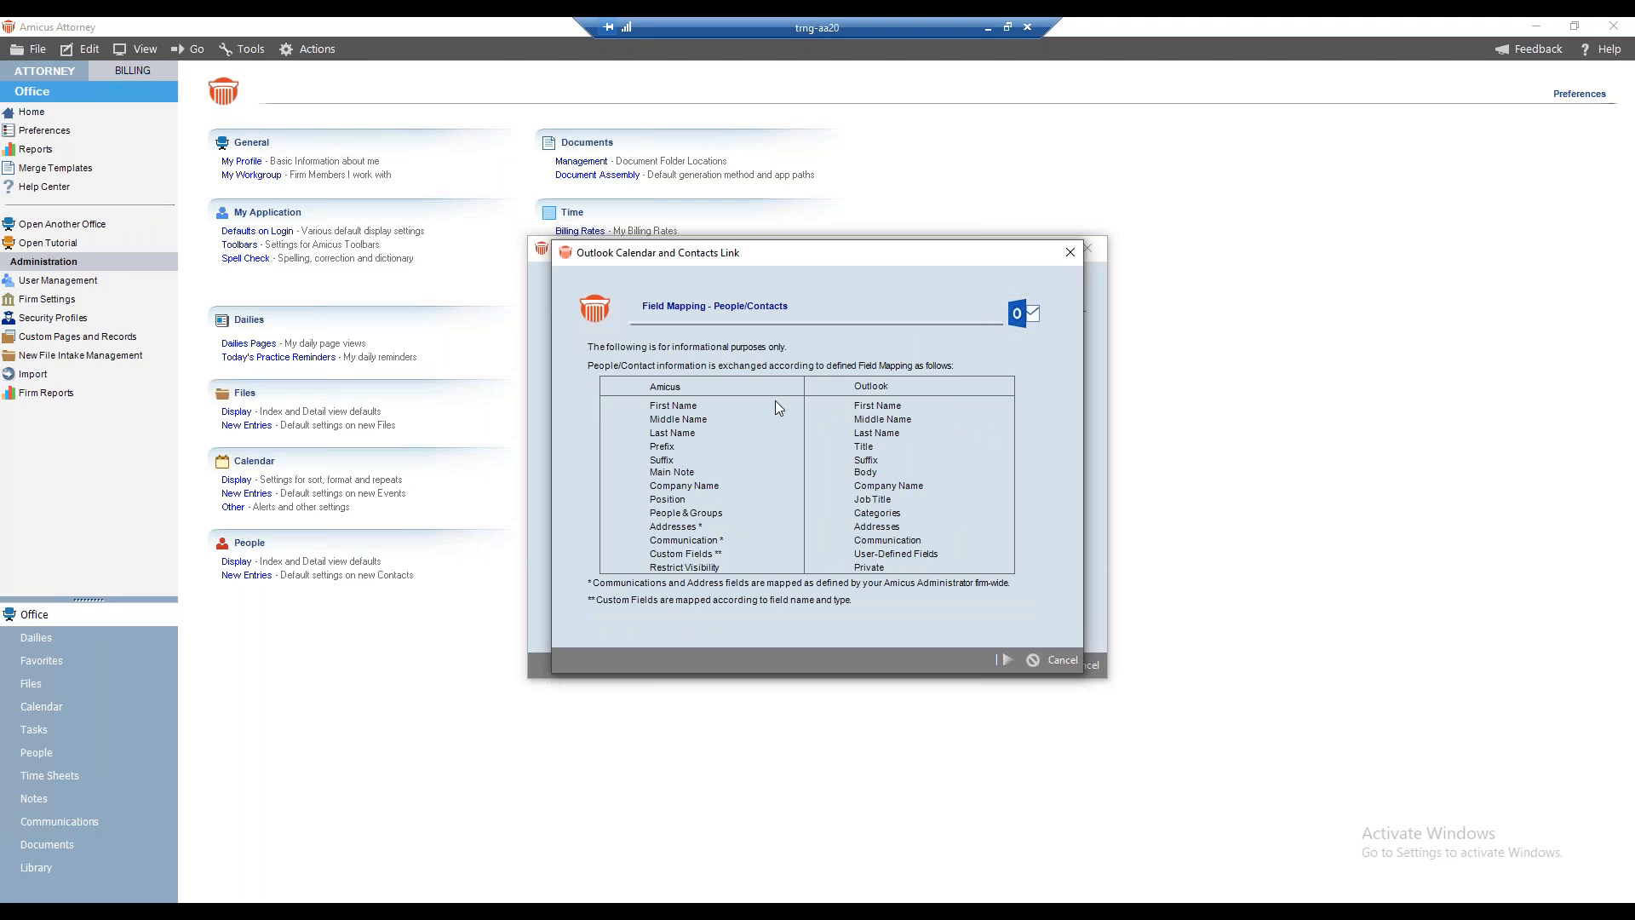
pyautogui.click(1008, 659)
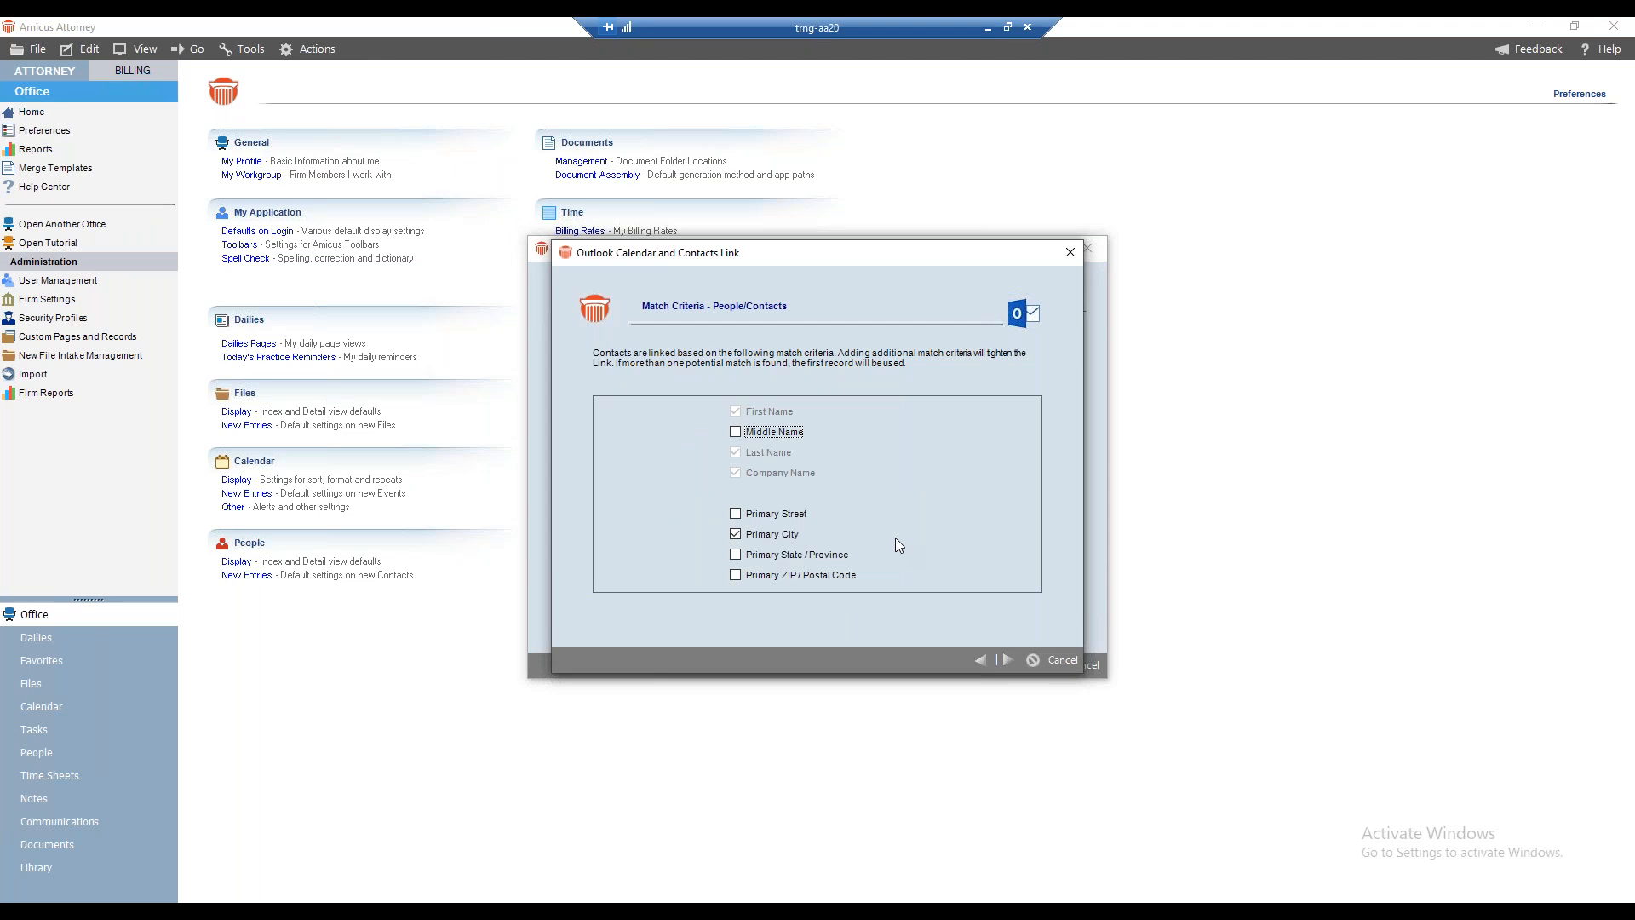
pyautogui.click(1008, 660)
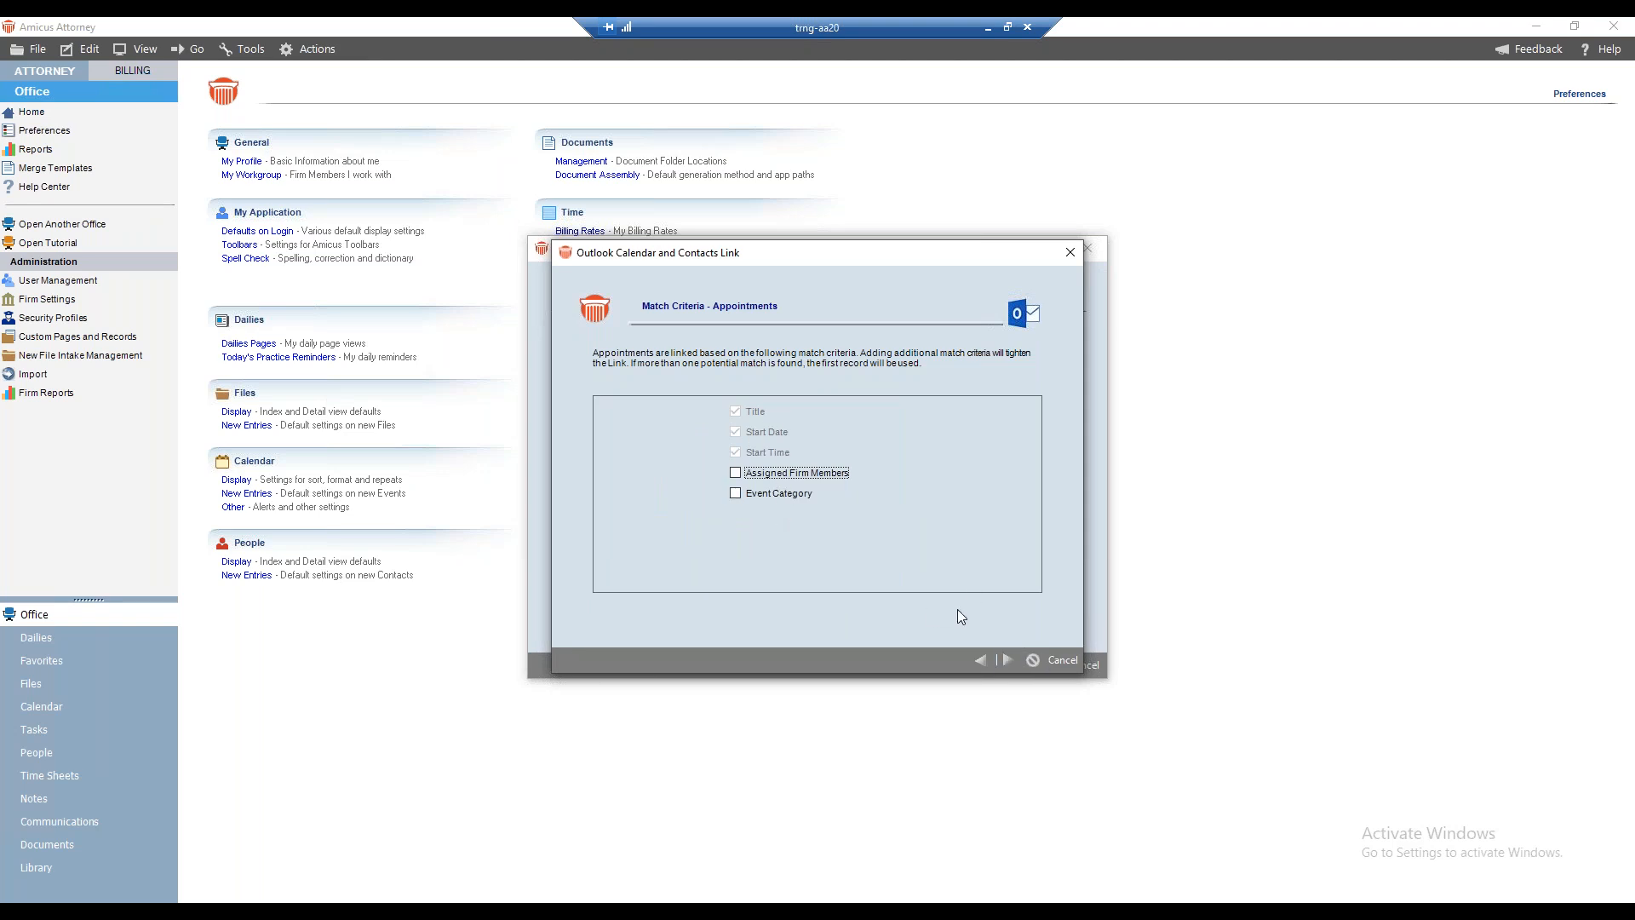
pyautogui.click(1006, 660)
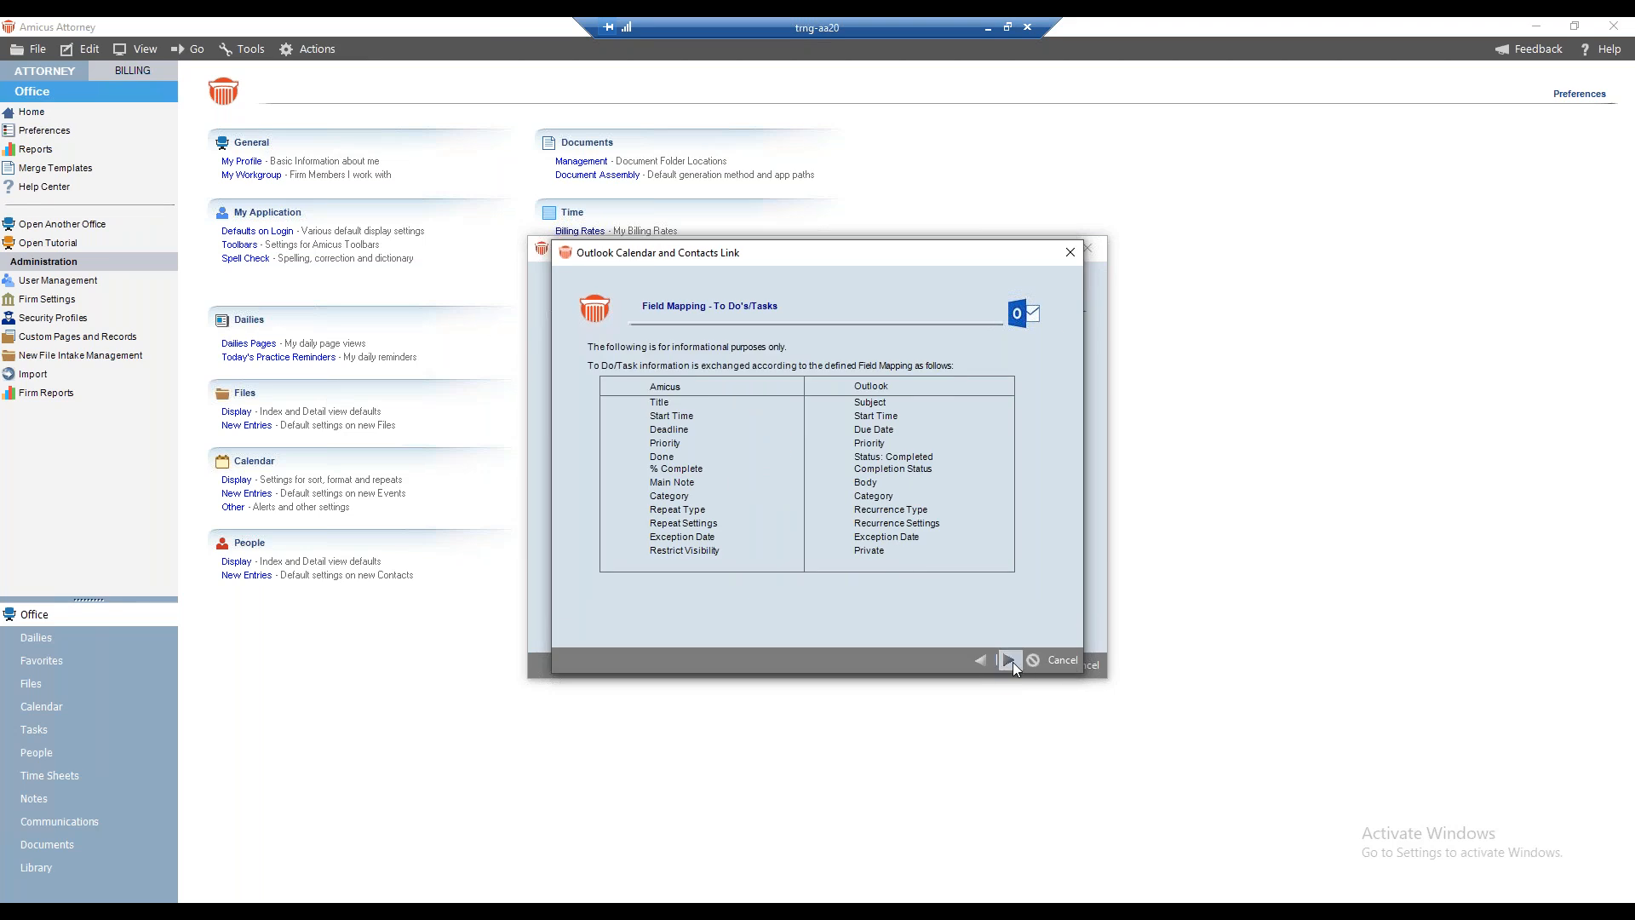
pyautogui.click(1010, 661)
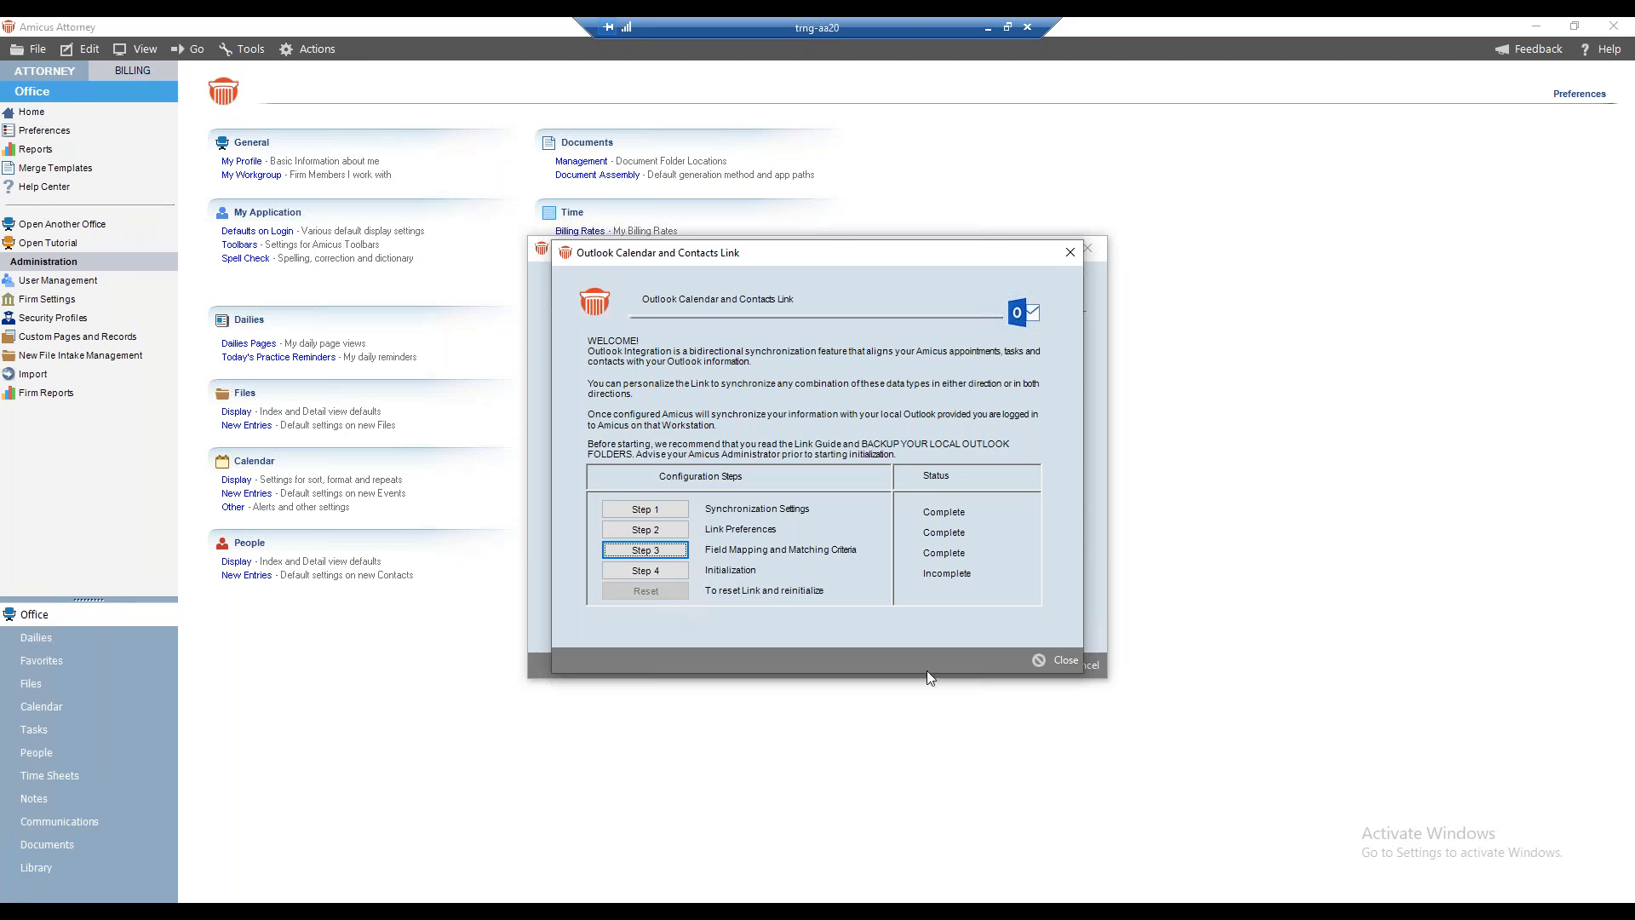
# - Open the Initialization step and check off all five items of the initialization checklist
pyautogui.click(647, 571)
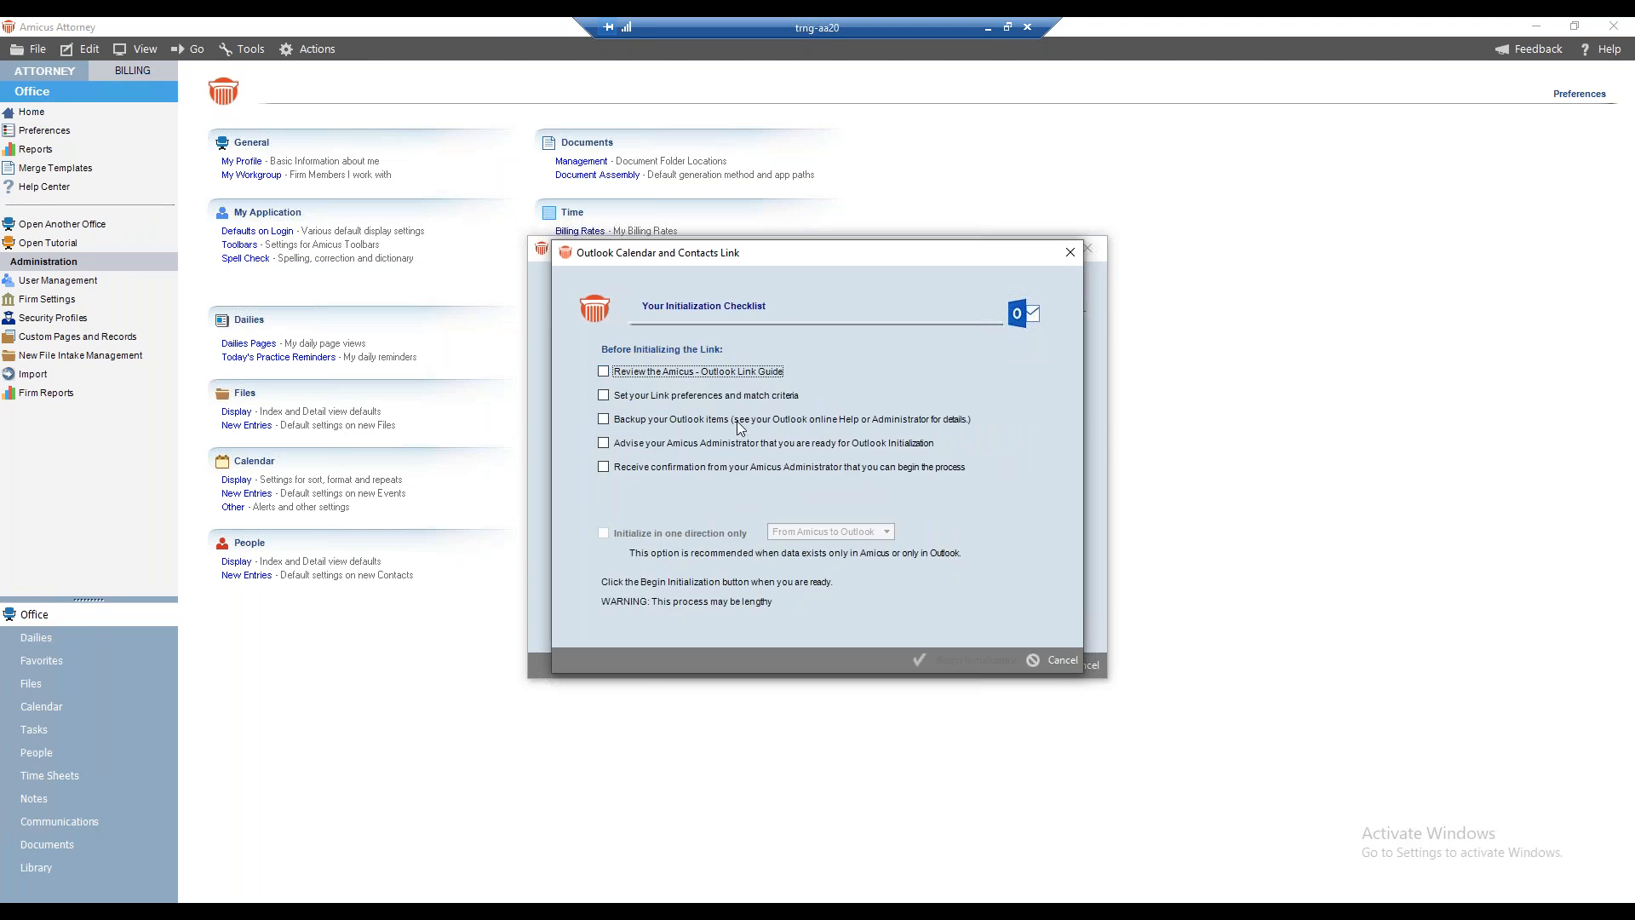
pyautogui.click(604, 373)
pyautogui.click(604, 396)
pyautogui.click(604, 419)
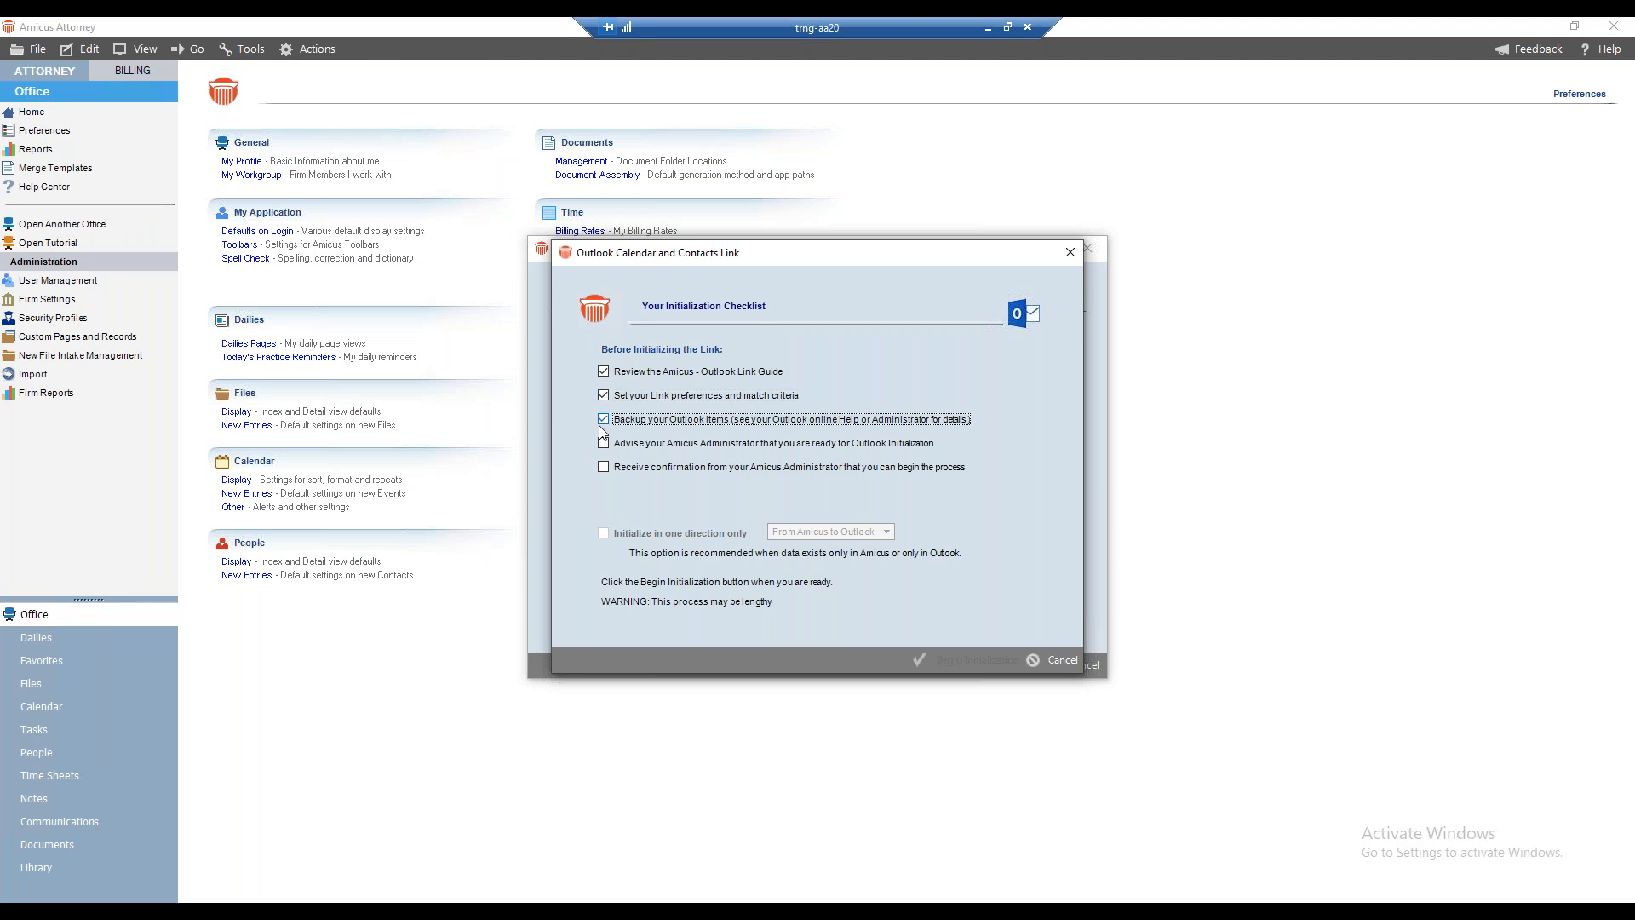
pyautogui.click(604, 443)
pyautogui.click(604, 467)
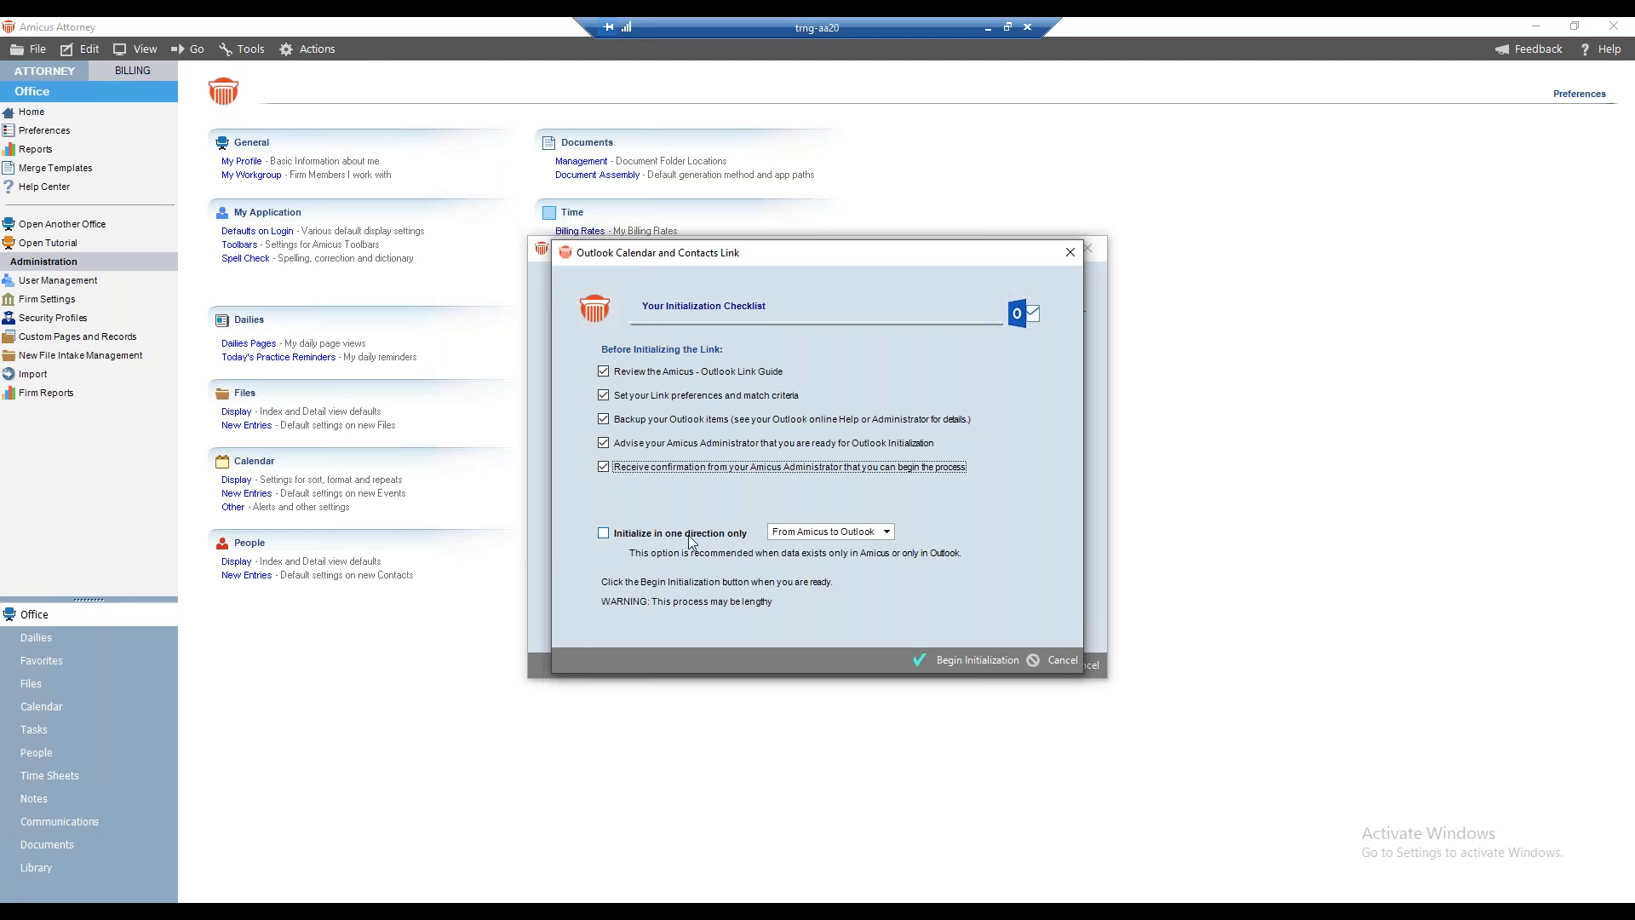
# - Try the option to initialize in one direction only, from Amicus to Outlook, and turn it off again
pyautogui.click(887, 531)
pyautogui.click(890, 538)
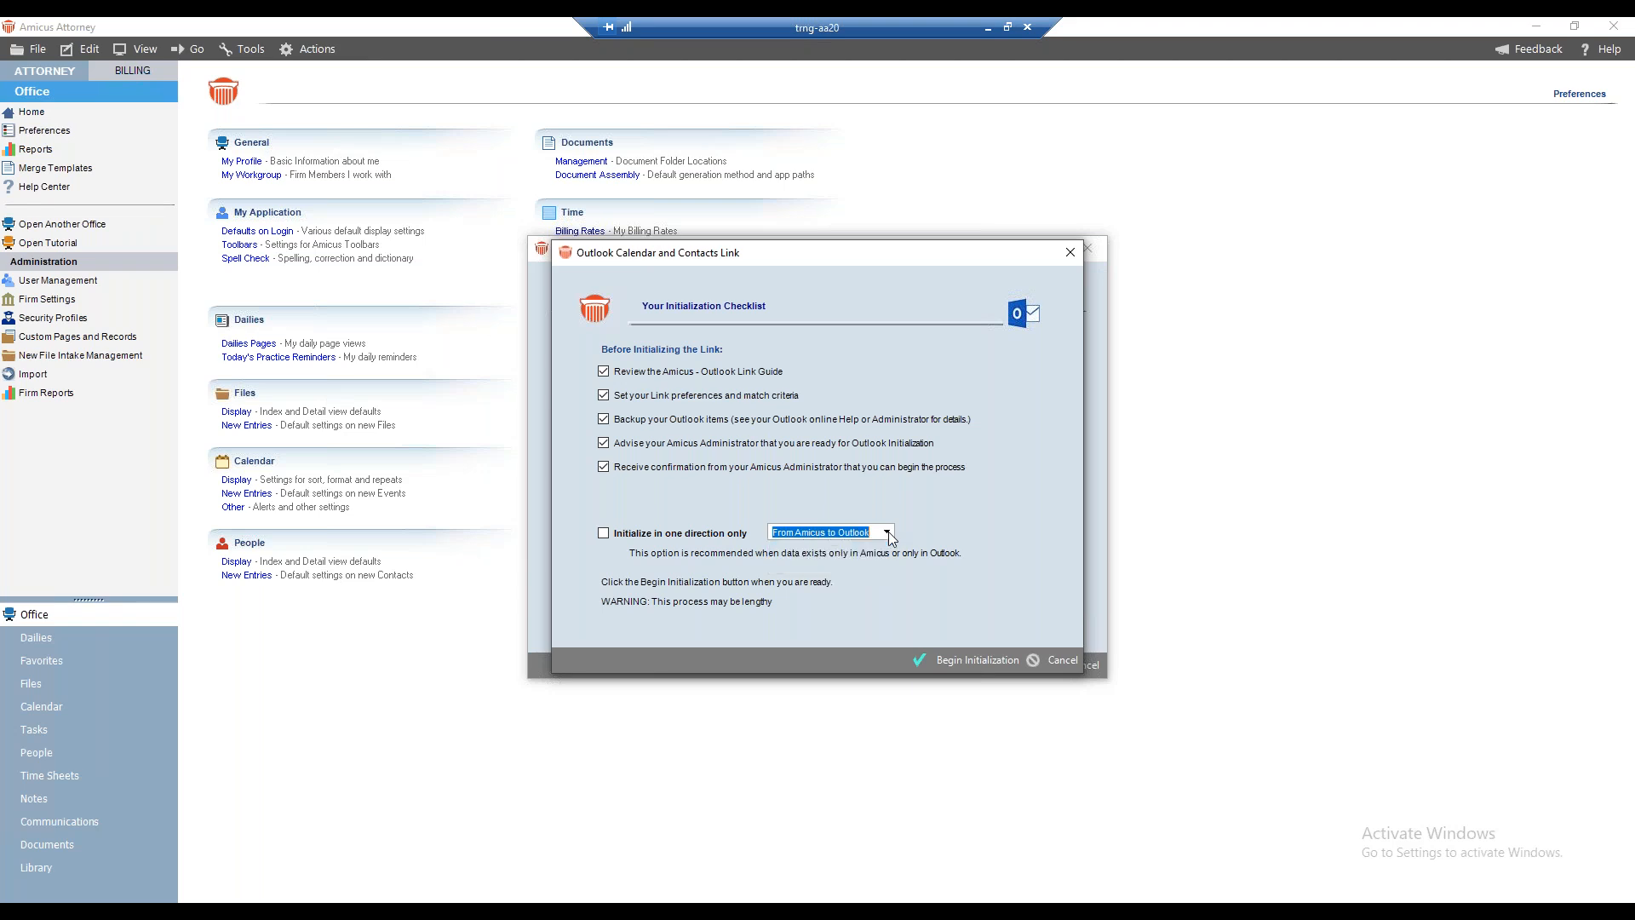
pyautogui.click(603, 534)
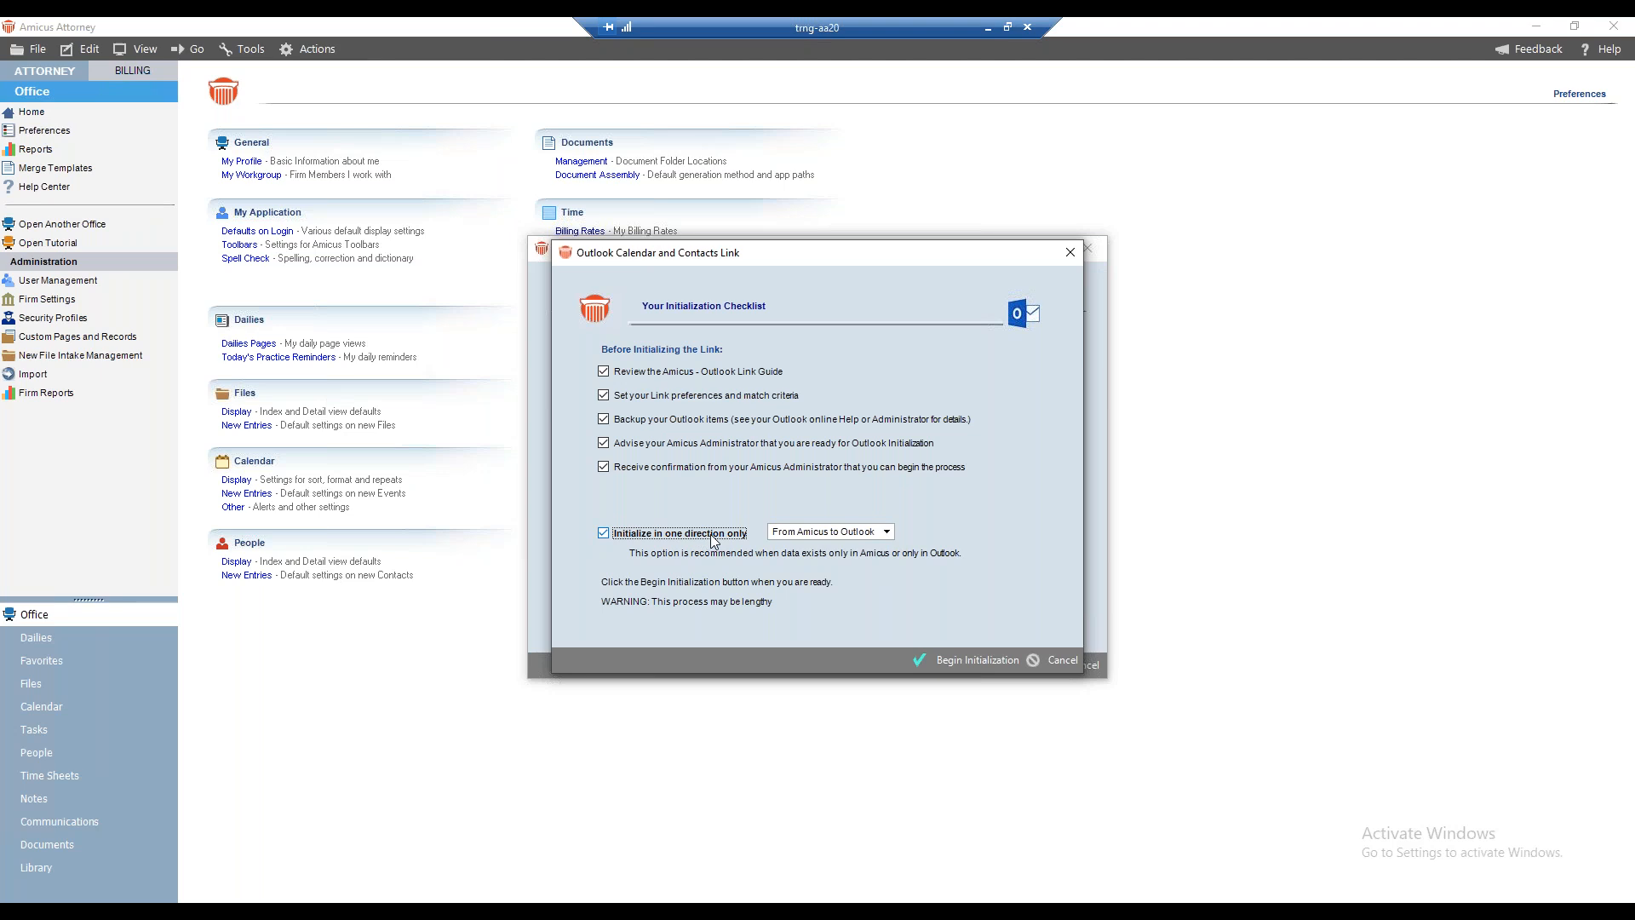
pyautogui.click(605, 534)
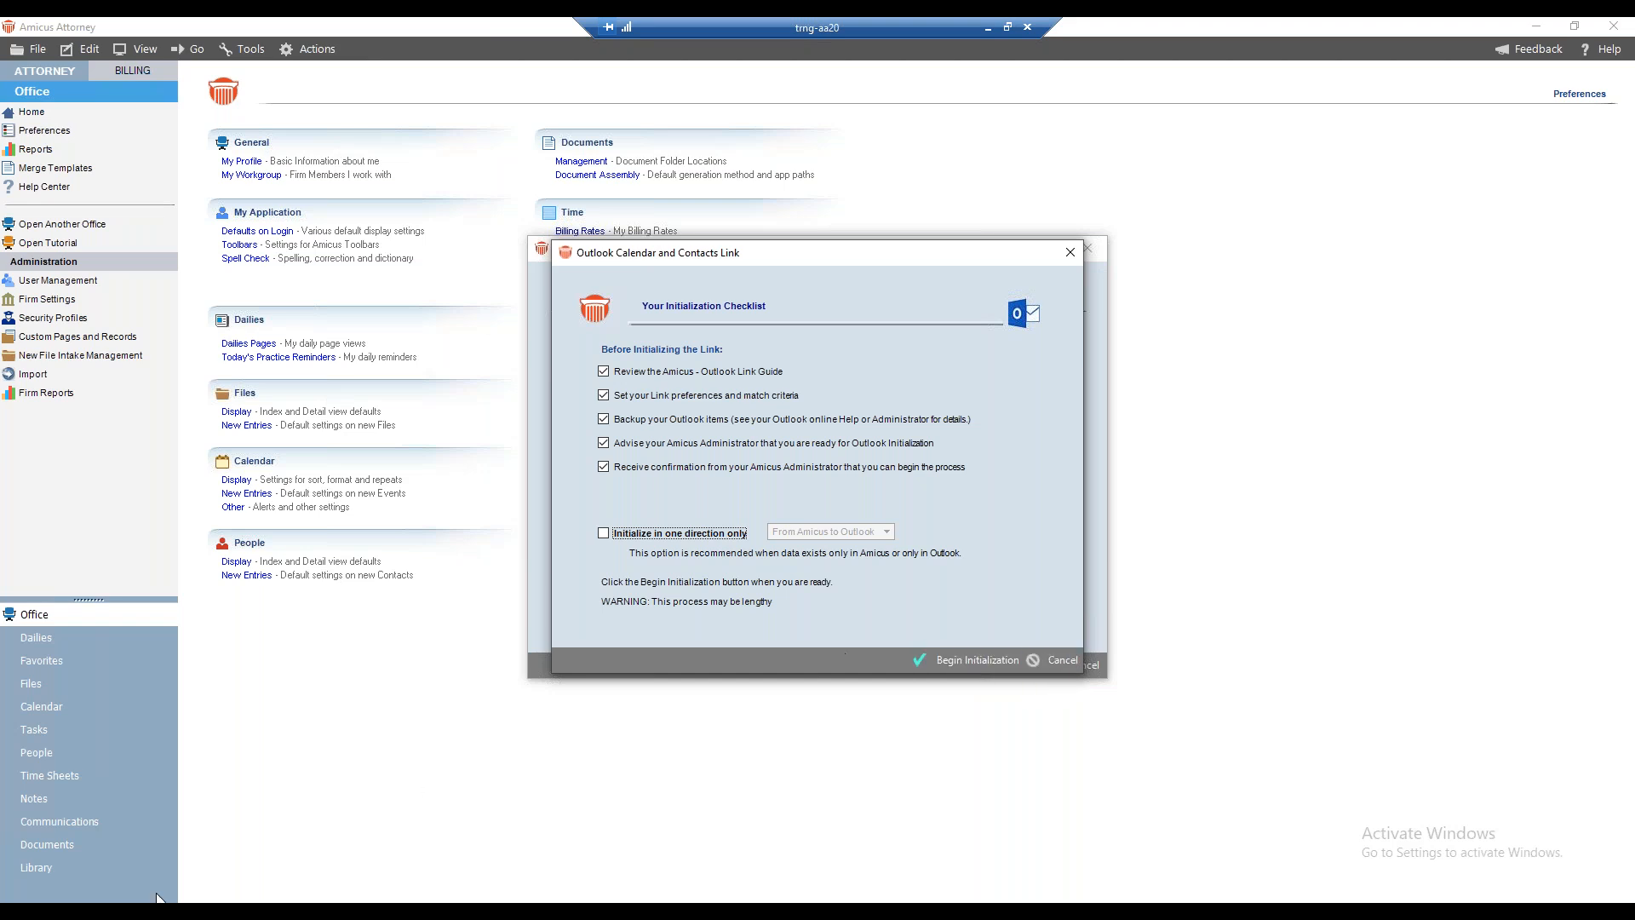
# - Cancel the initialization and close the Outlook Calendar and Contacts Link configuration
pyautogui.click(1054, 657)
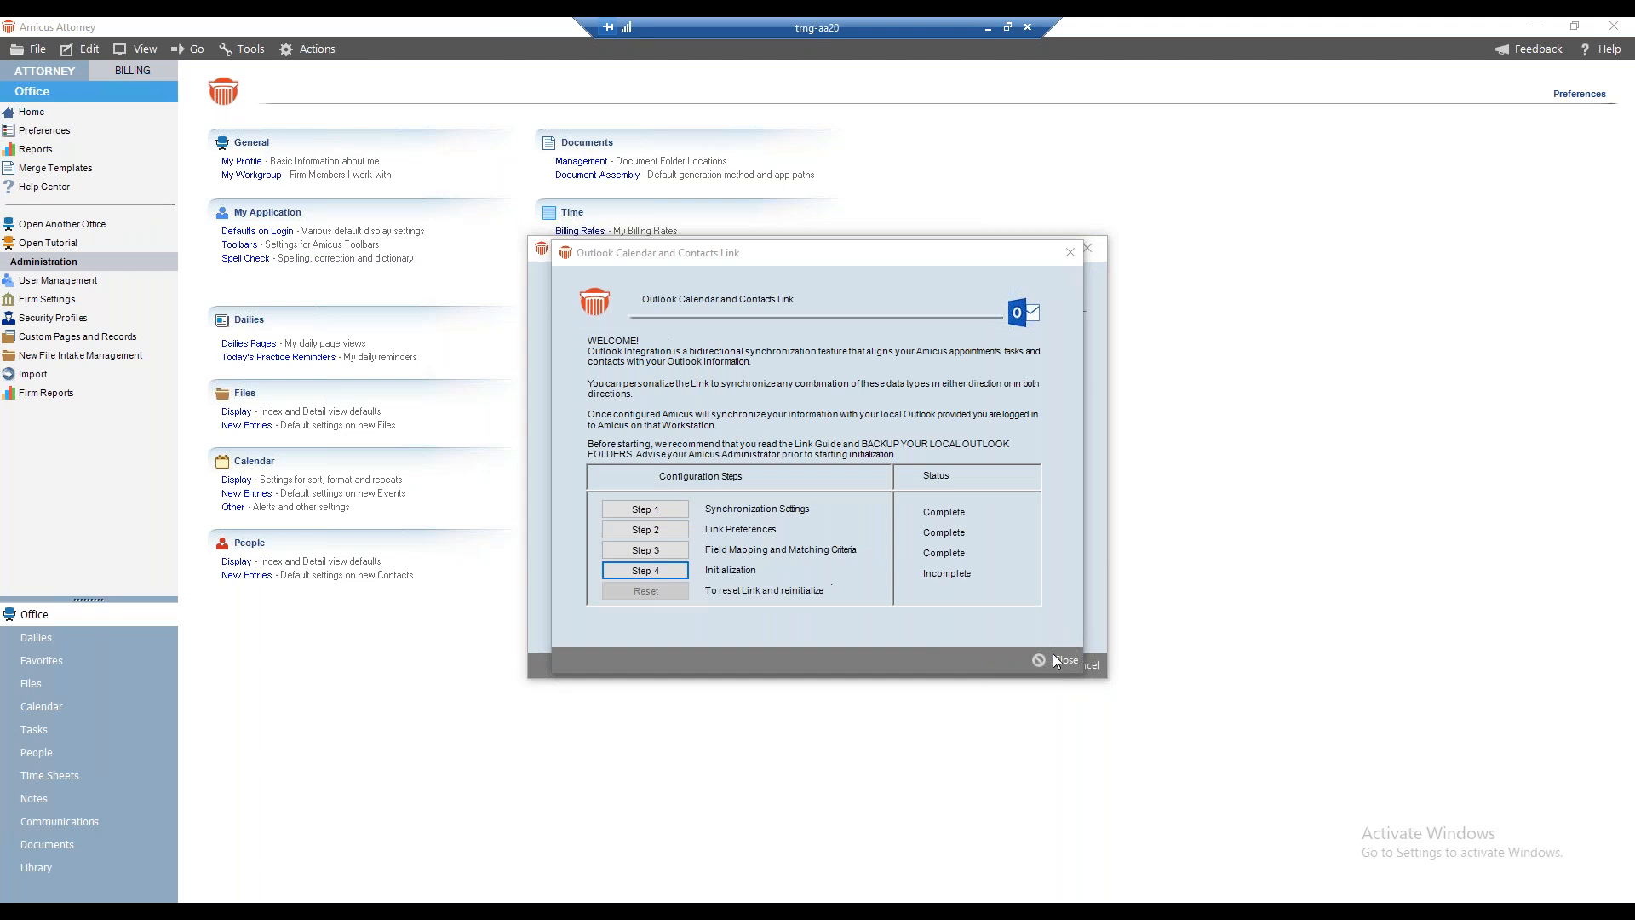
pyautogui.click(1074, 663)
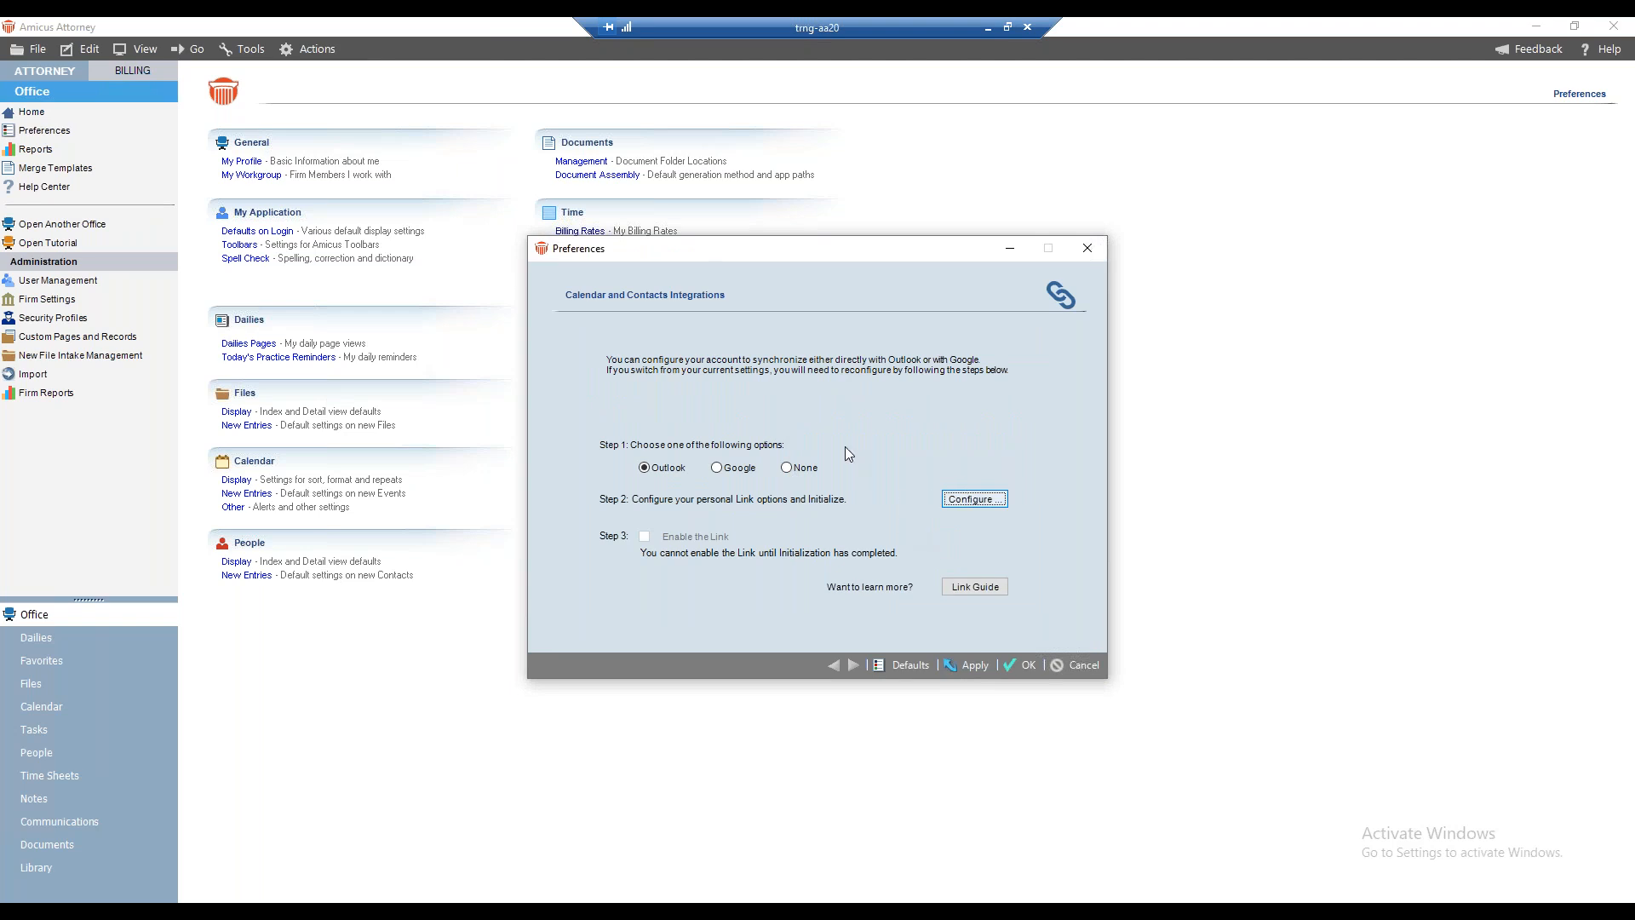
# - Open the Initialization step, check off all five items of the checklist and begin initializing the Outlook link
pyautogui.click(681, 576)
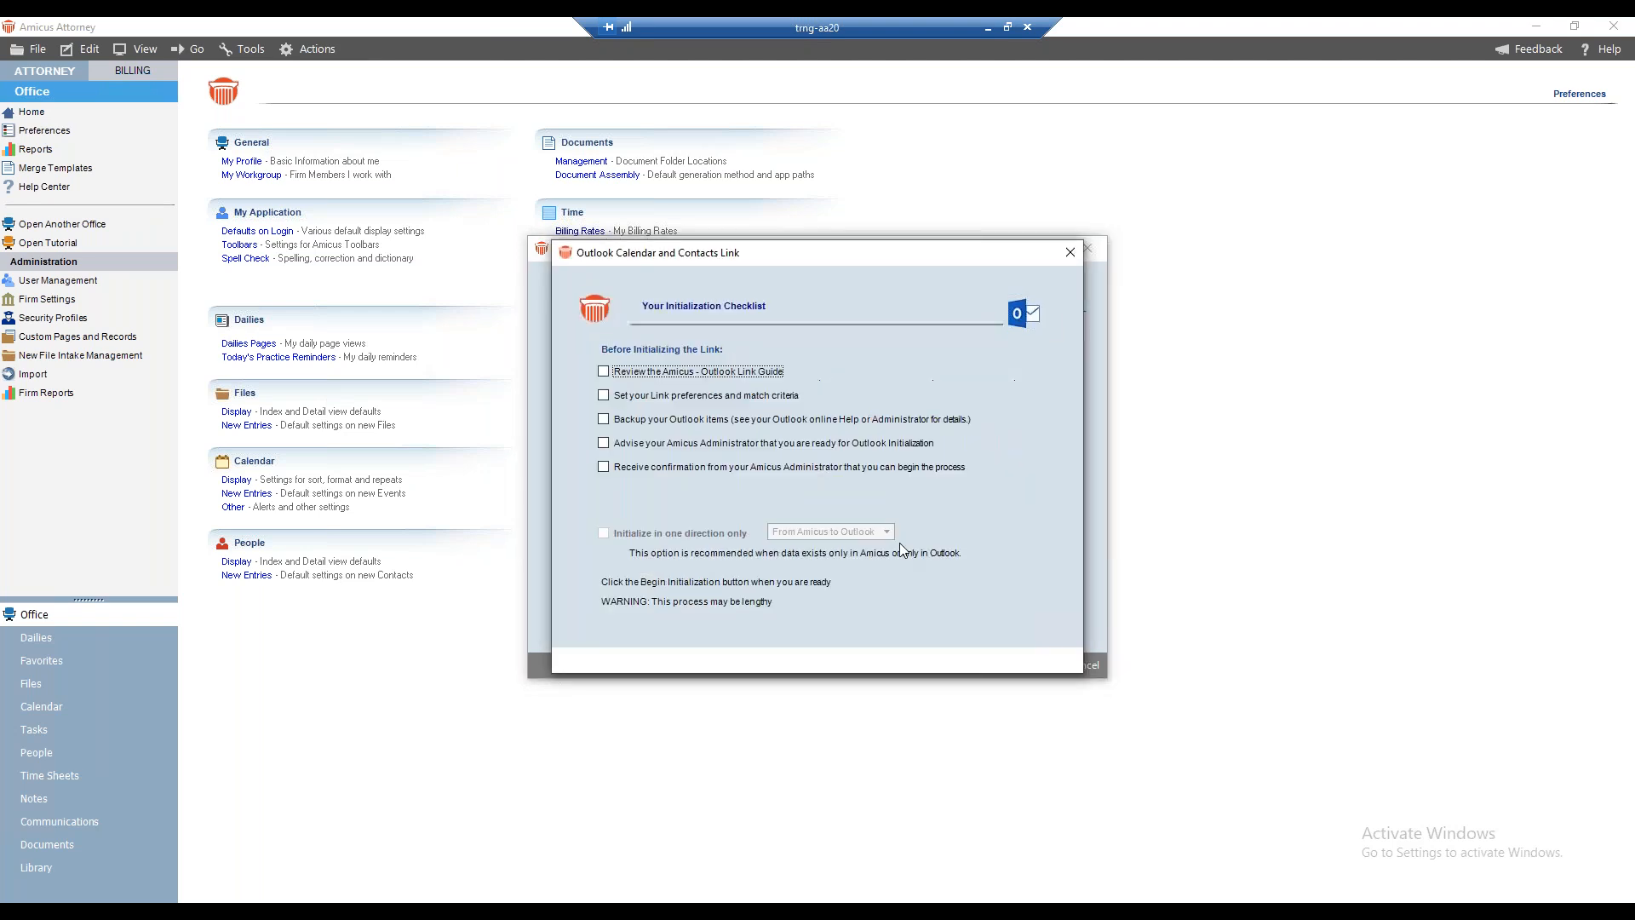
pyautogui.click(603, 371)
pyautogui.click(604, 395)
pyautogui.click(604, 419)
pyautogui.click(604, 443)
pyautogui.click(604, 466)
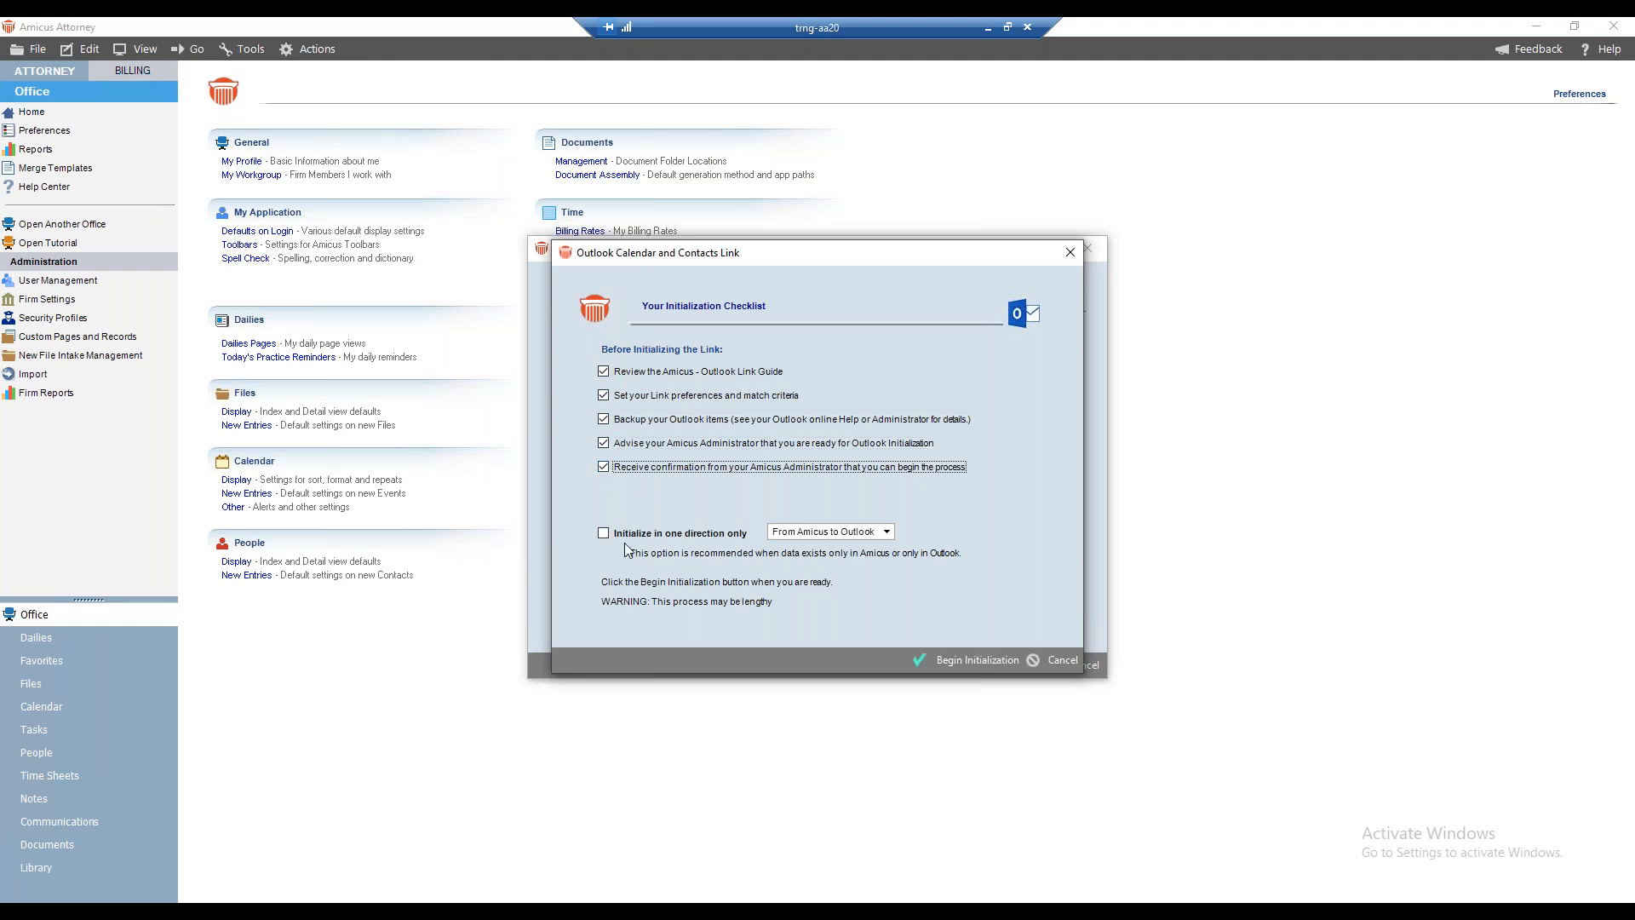
pyautogui.click(971, 661)
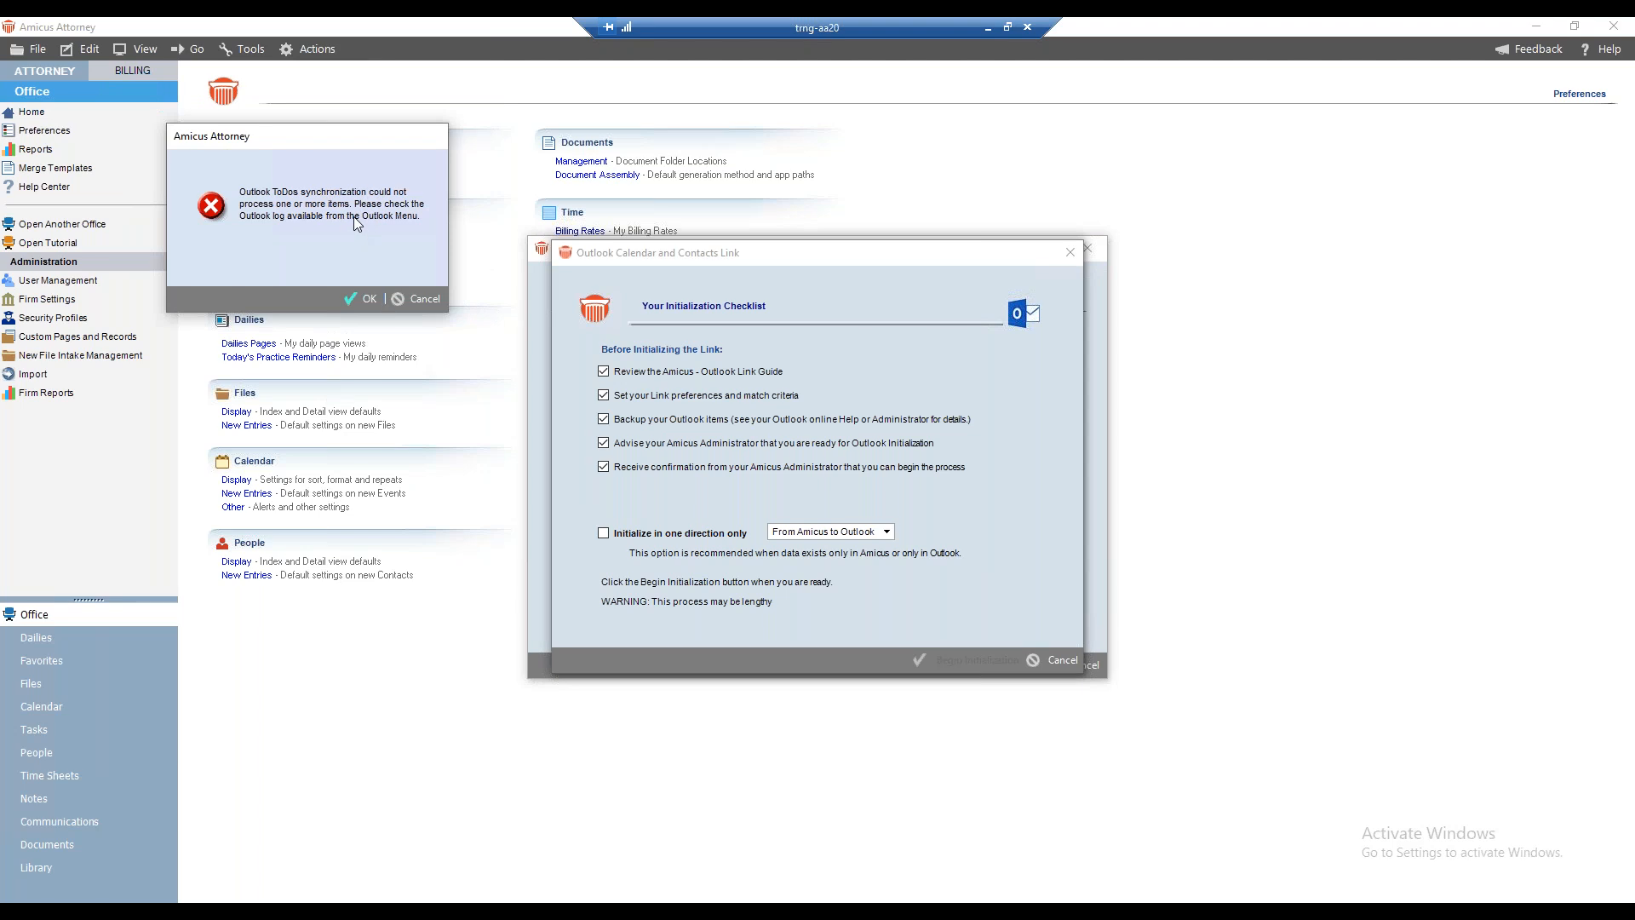
# - Dismiss the Outlook synchronization message, read through today's log entries from start to end, and close the log
pyautogui.click(365, 297)
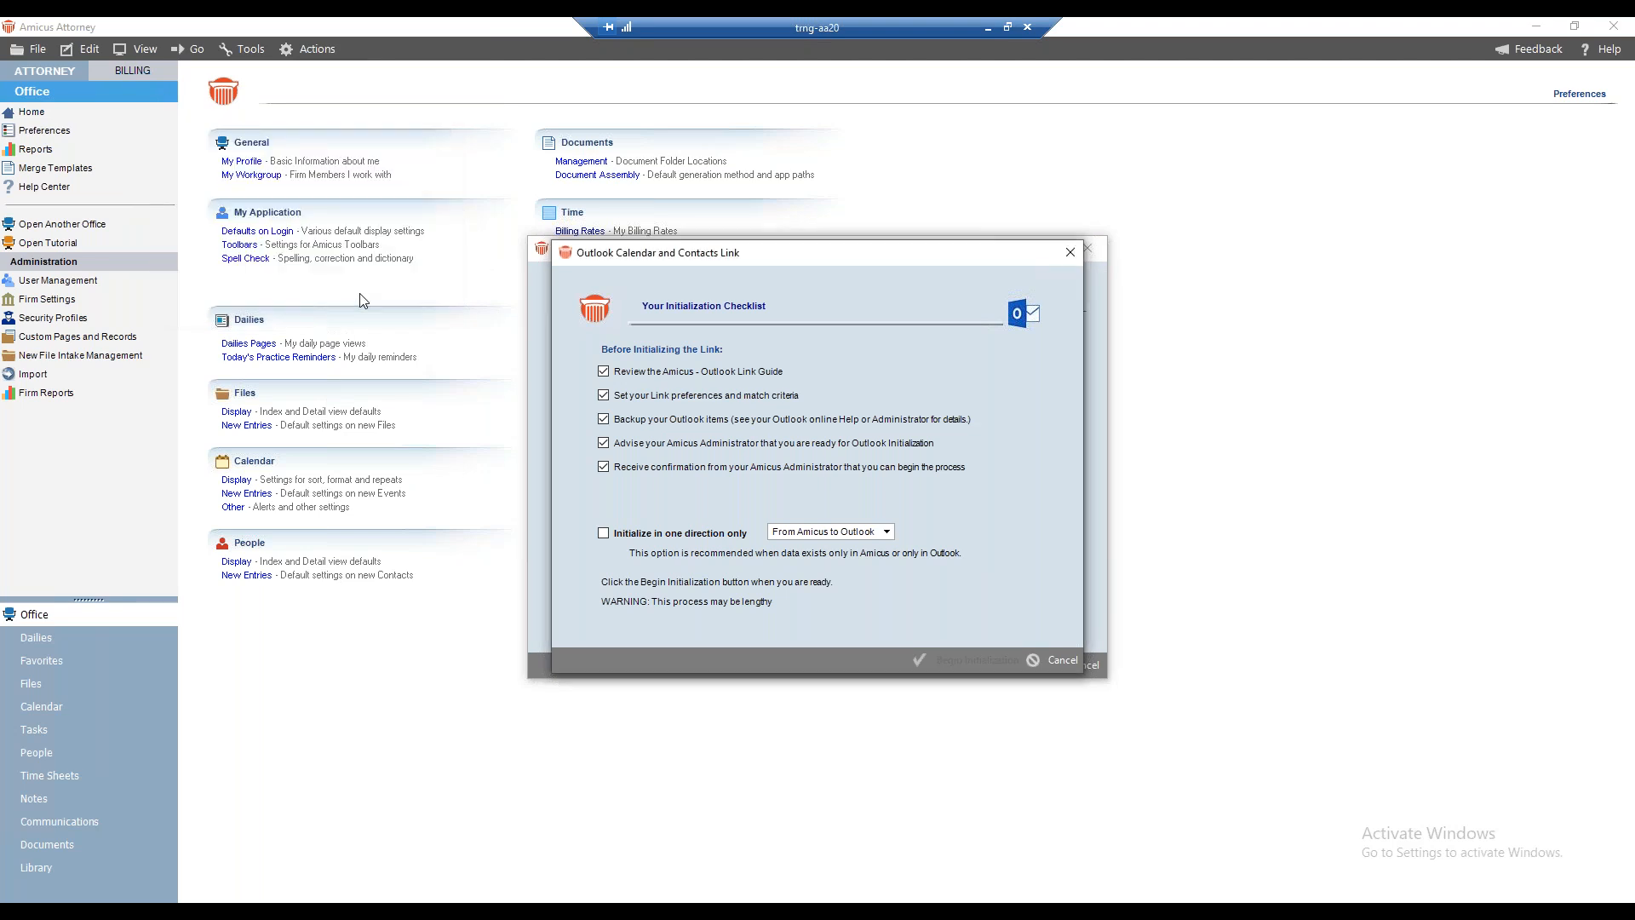
pyautogui.scroll(-10, 275, 173)
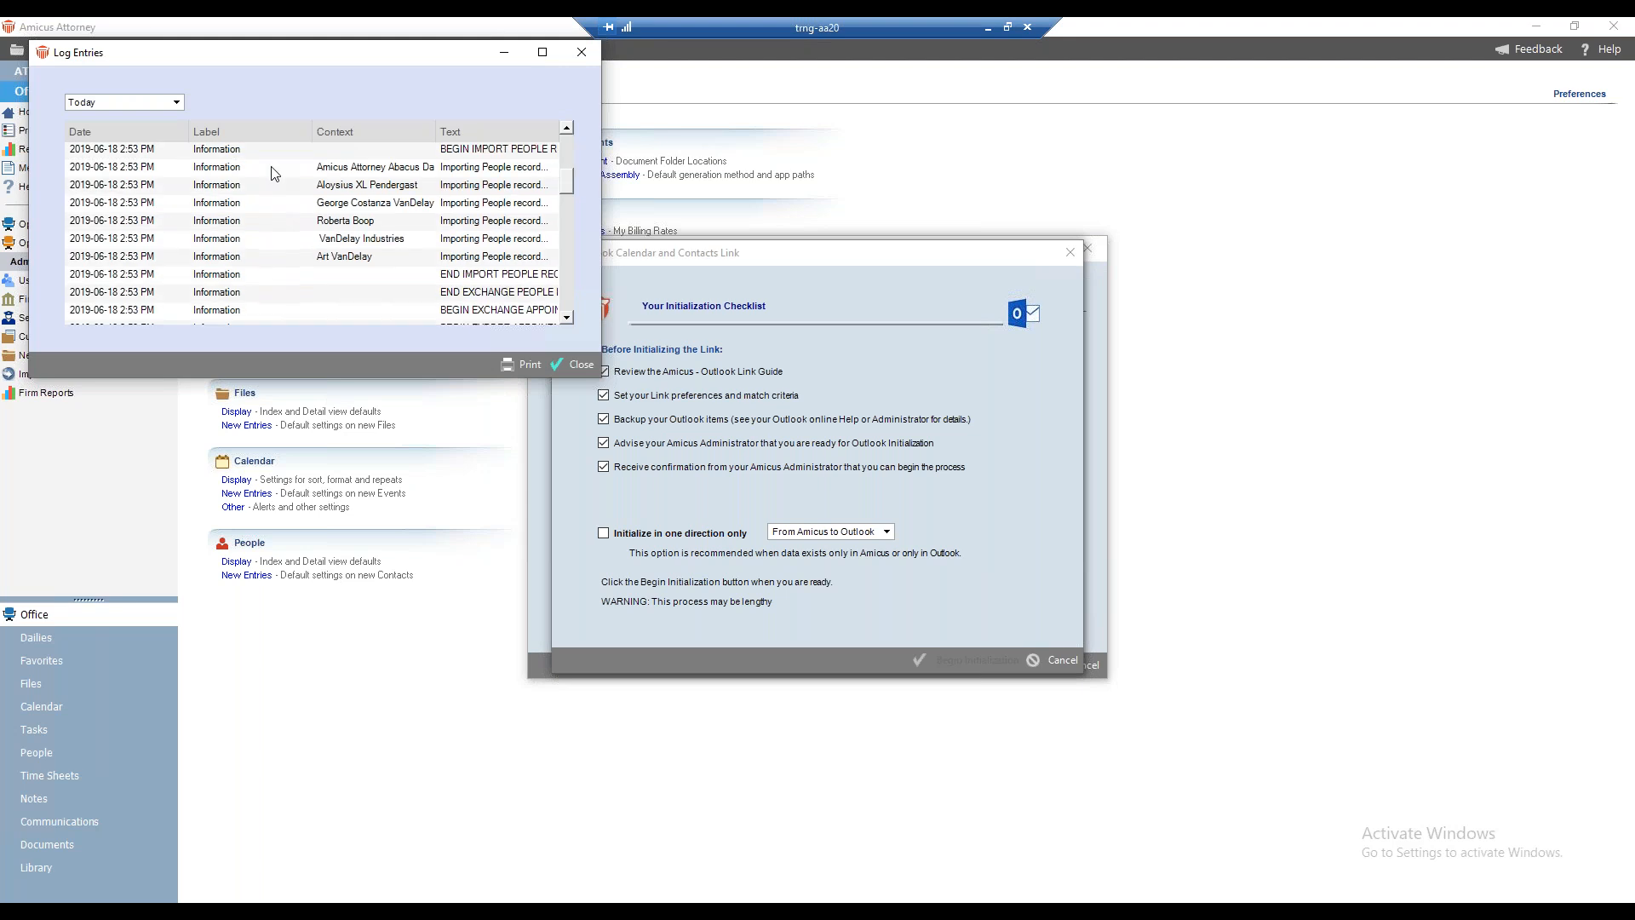
pyautogui.scroll(-8, 275, 173)
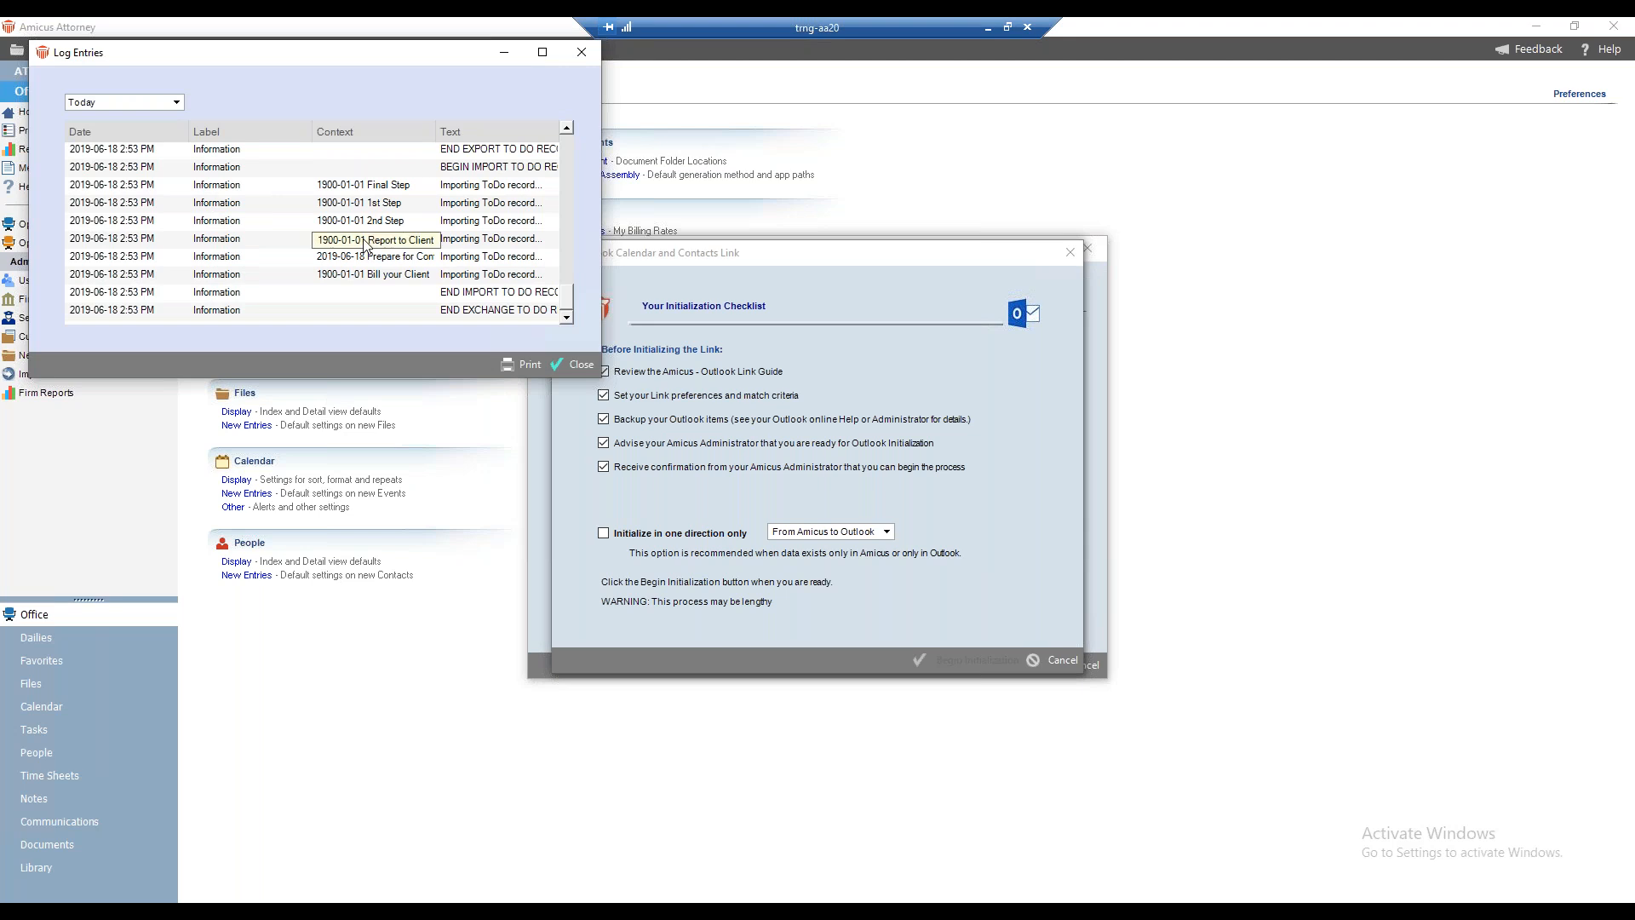
pyautogui.scroll(18, 362, 259)
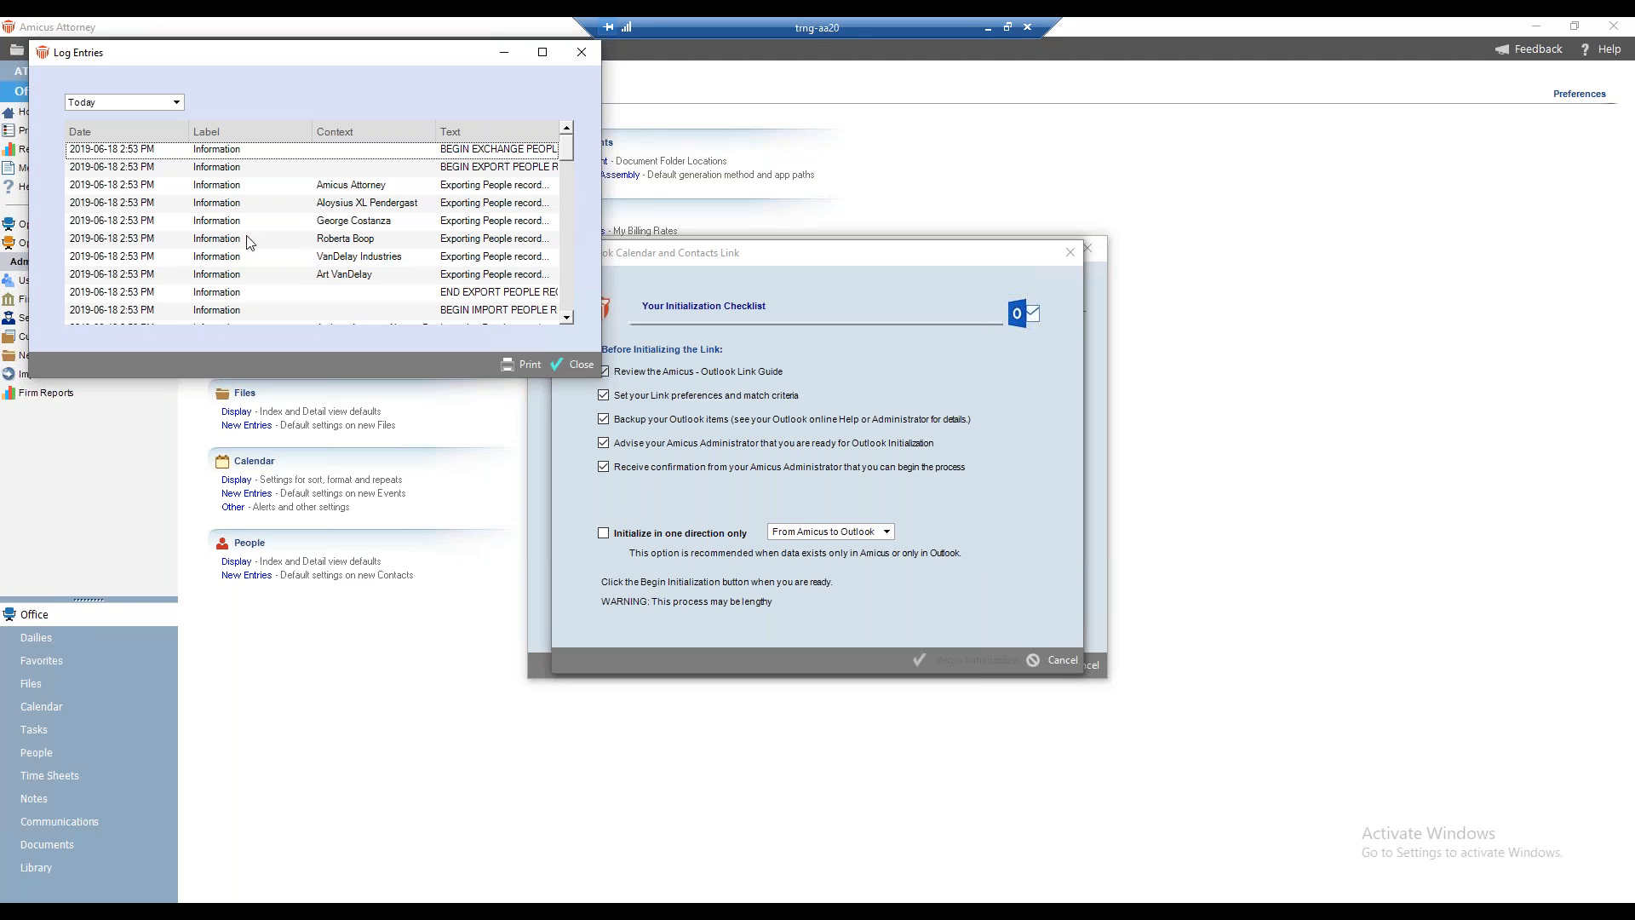
pyautogui.click(569, 365)
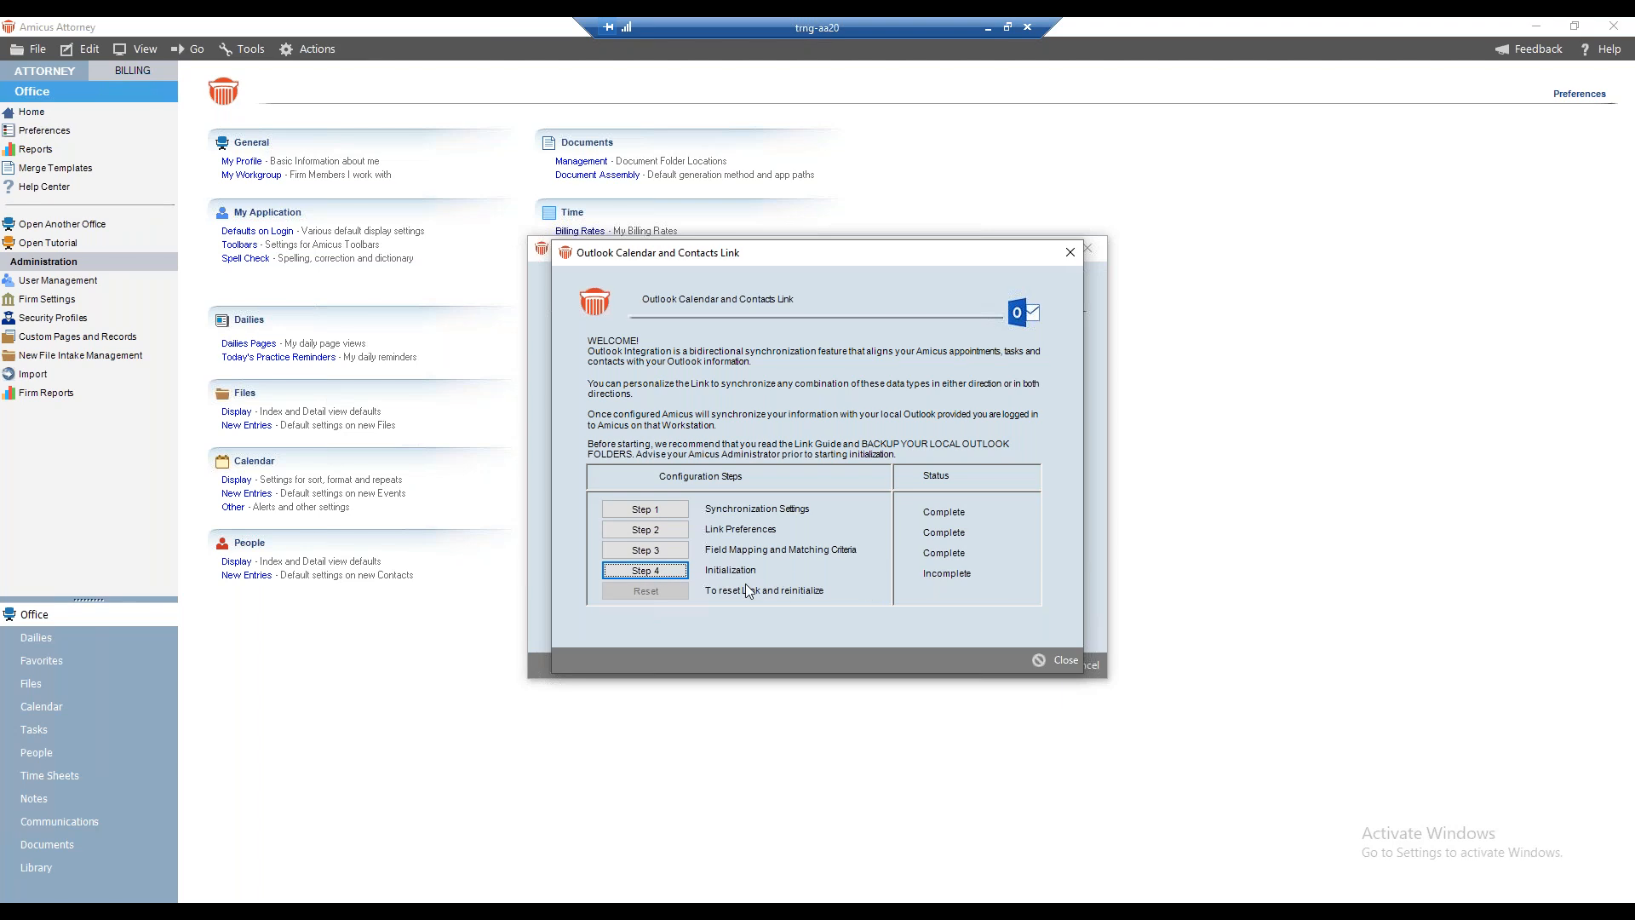
# - Close the Outlook link configuration and the Calendar and Contacts preferences, and display the status bar
pyautogui.click(1061, 661)
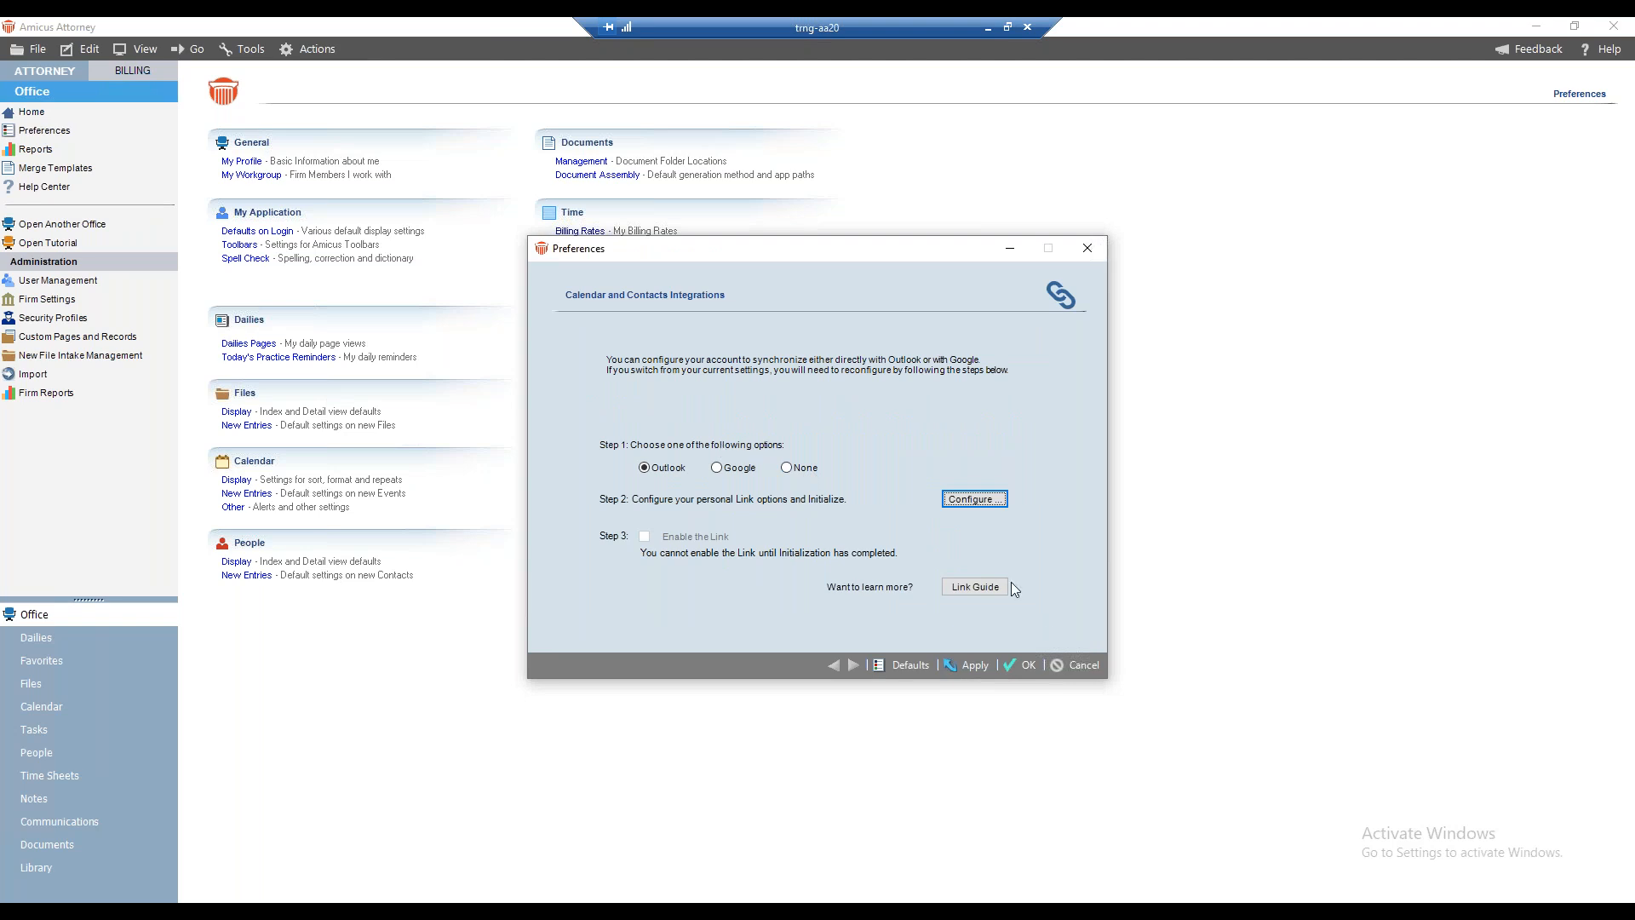
pyautogui.click(1078, 663)
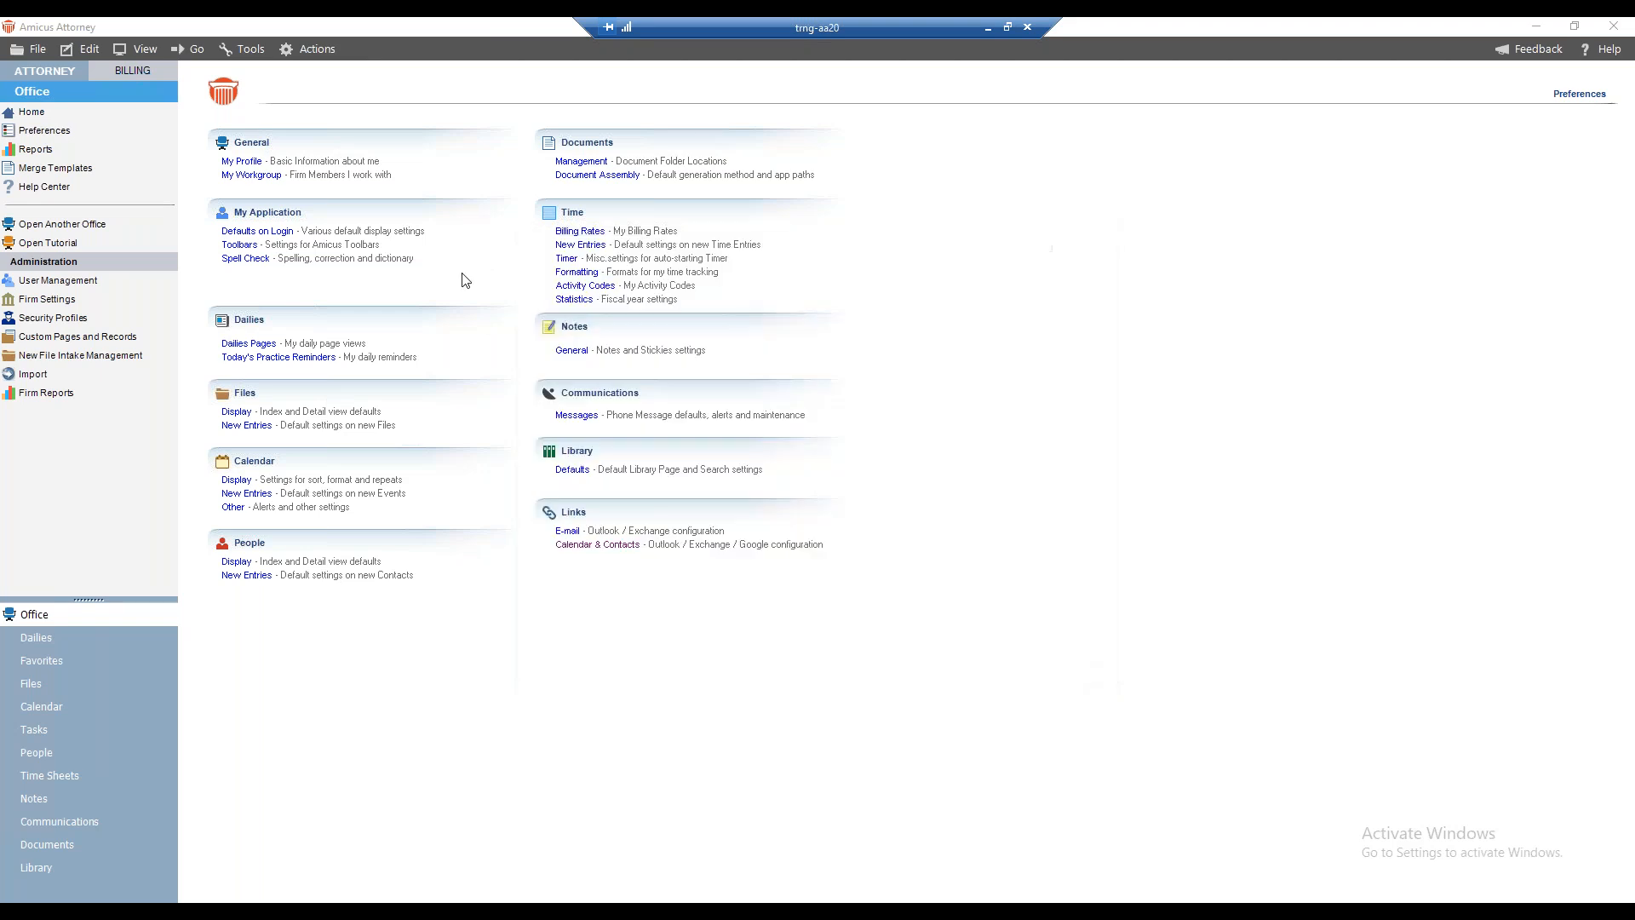
pyautogui.click(145, 49)
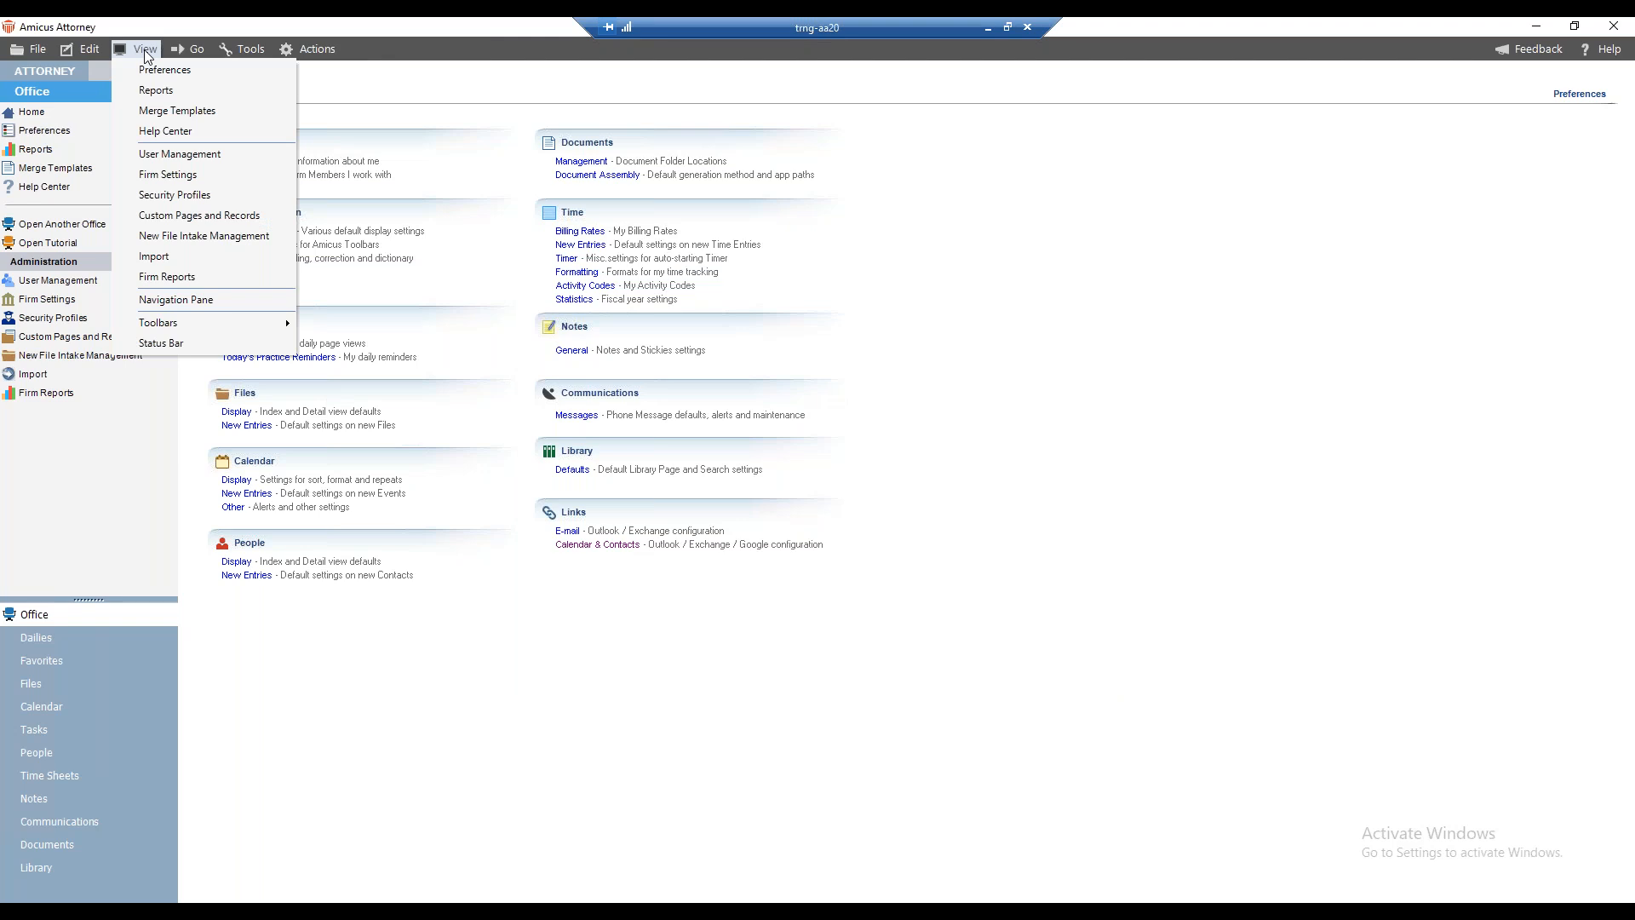
pyautogui.click(181, 344)
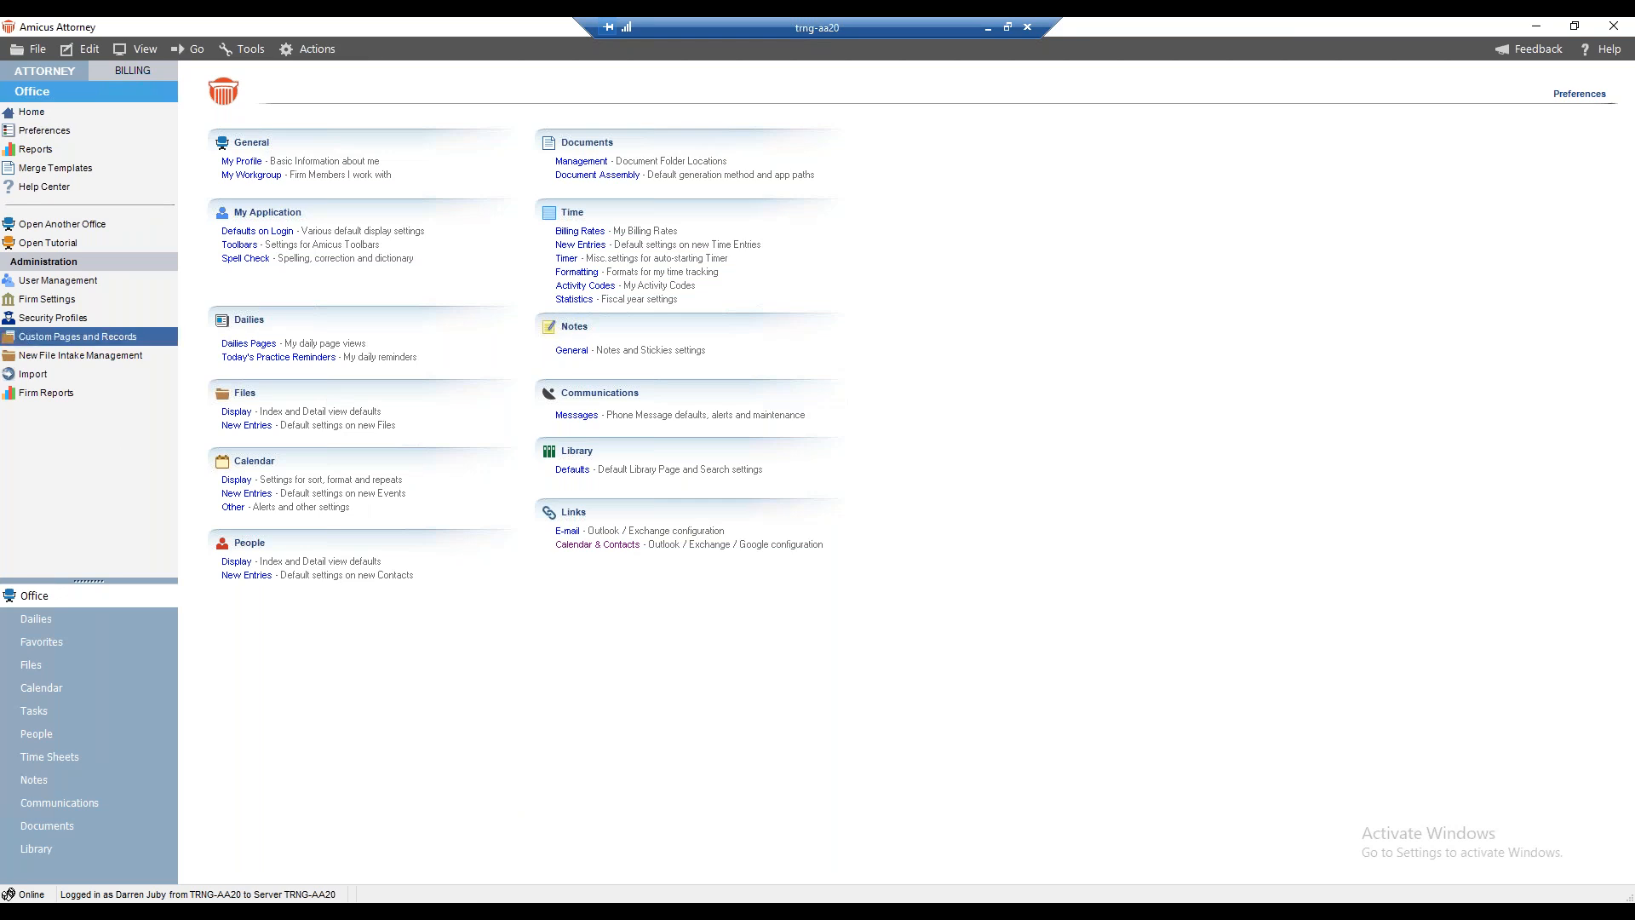
# - Review User Management and Security Profiles, inspect the logged-in user's administration profile, and close it without changes
pyautogui.click(77, 284)
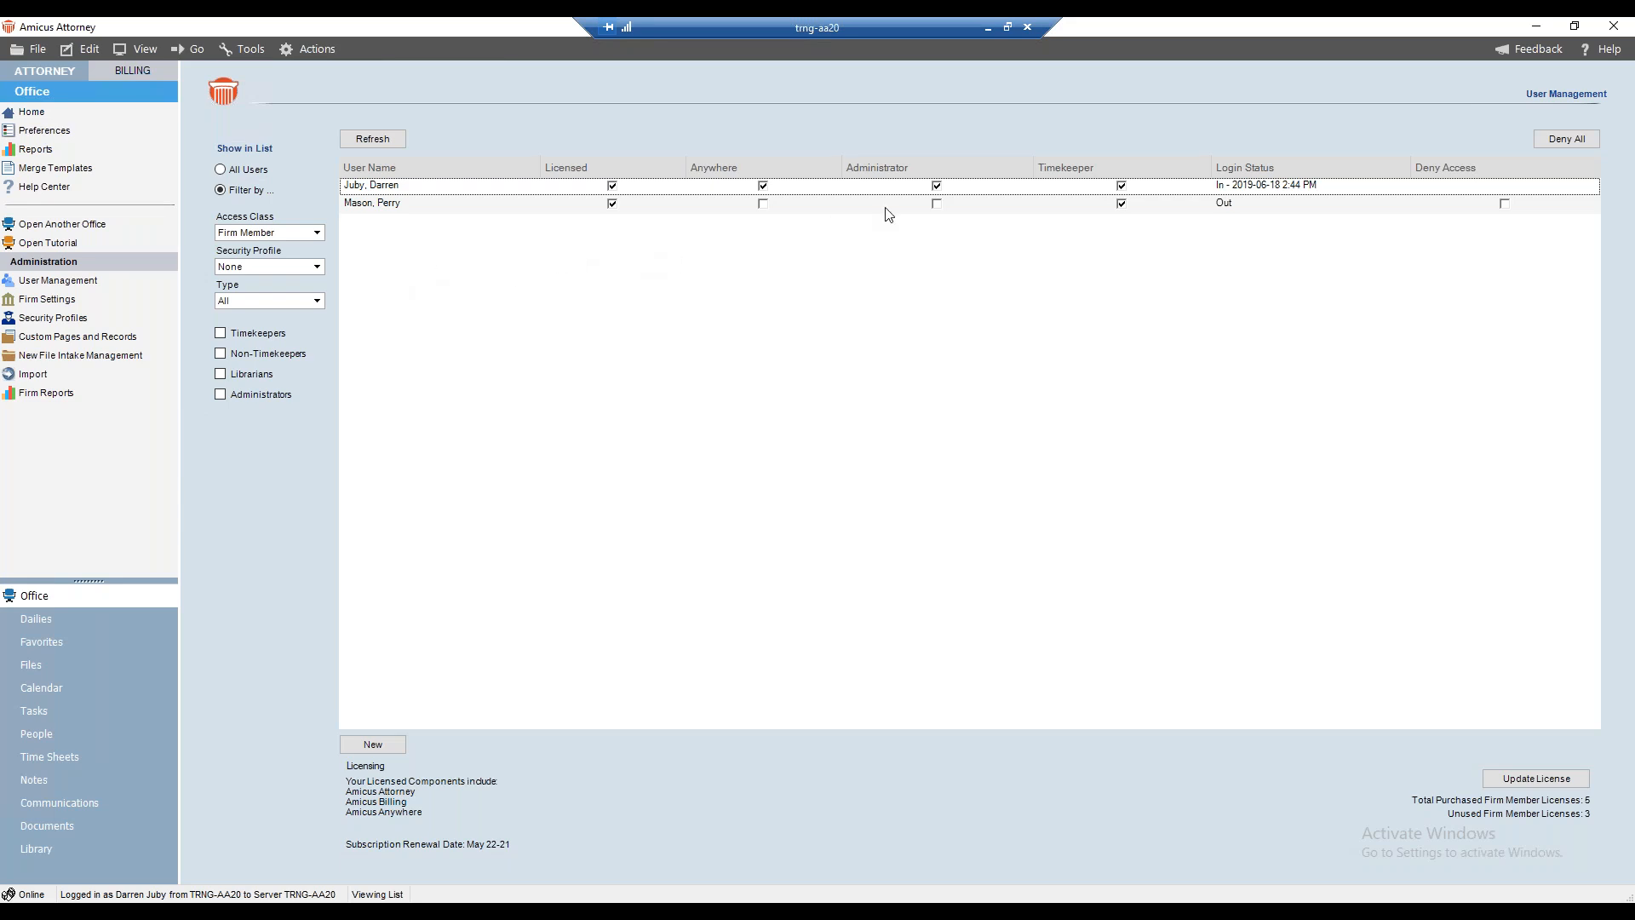
pyautogui.click(463, 191)
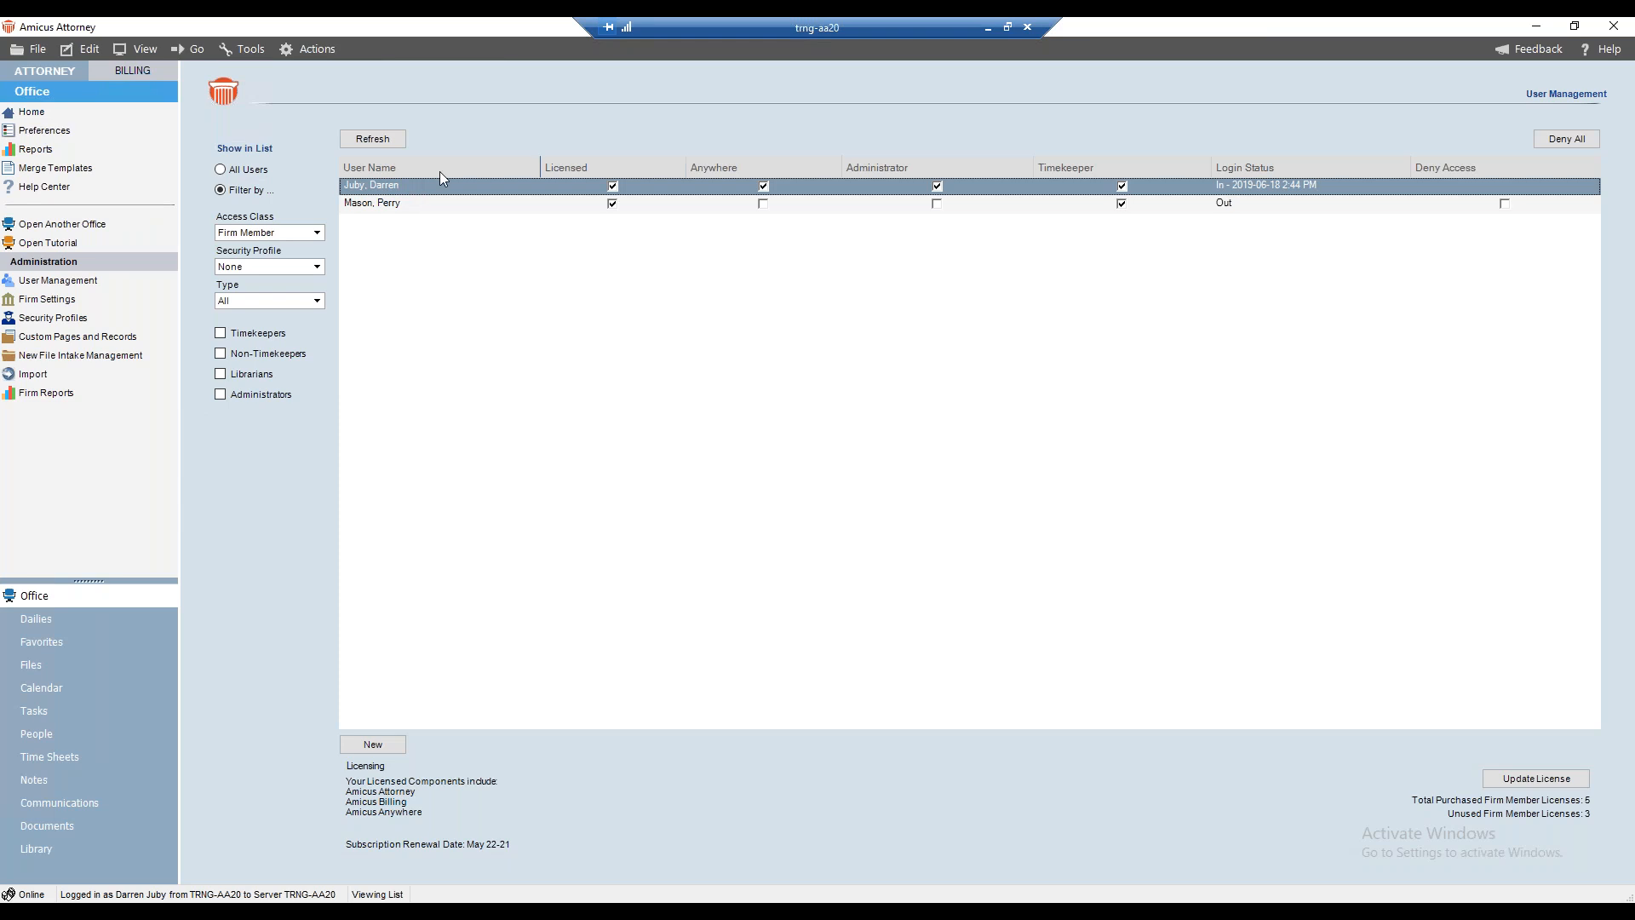
pyautogui.click(63, 325)
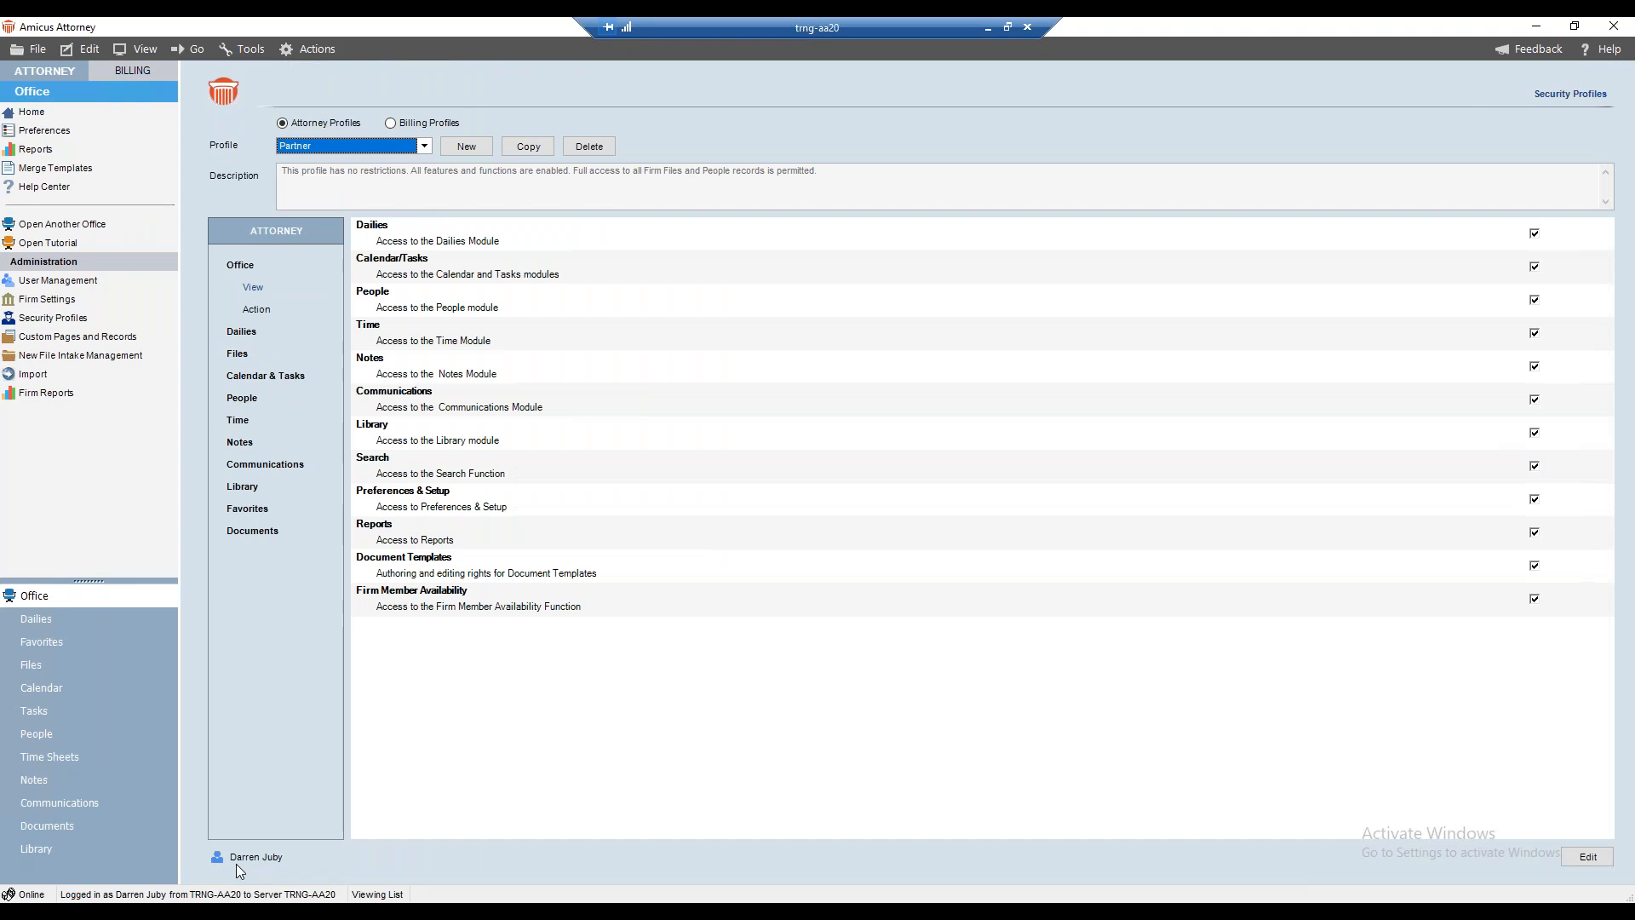
pyautogui.click(56, 282)
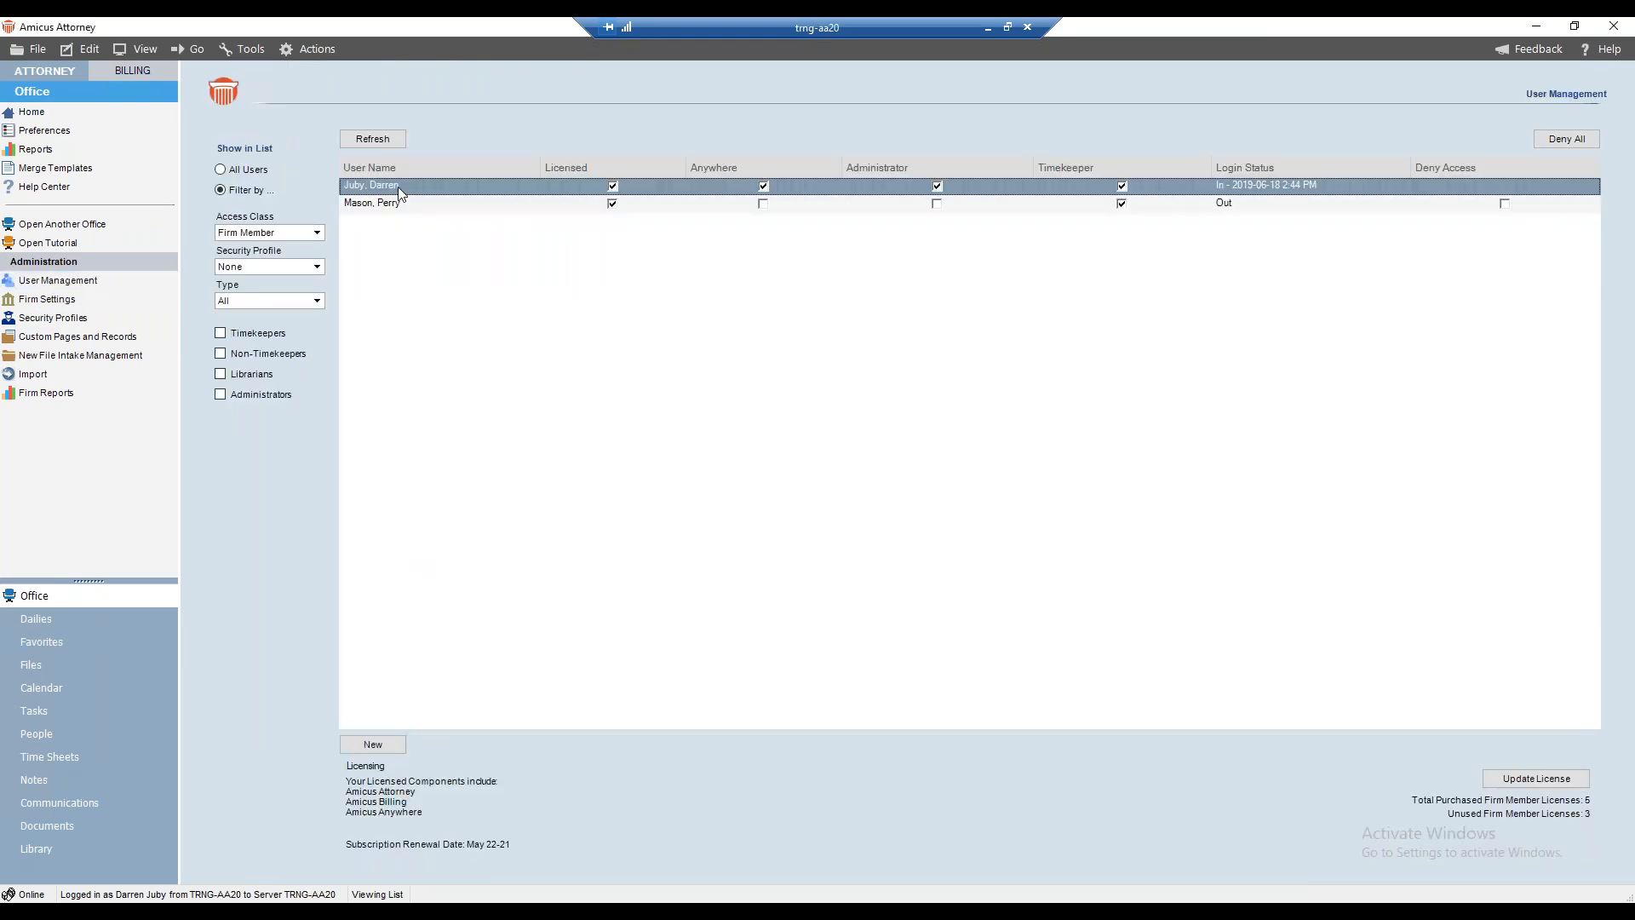
pyautogui.doubleClick(399, 192)
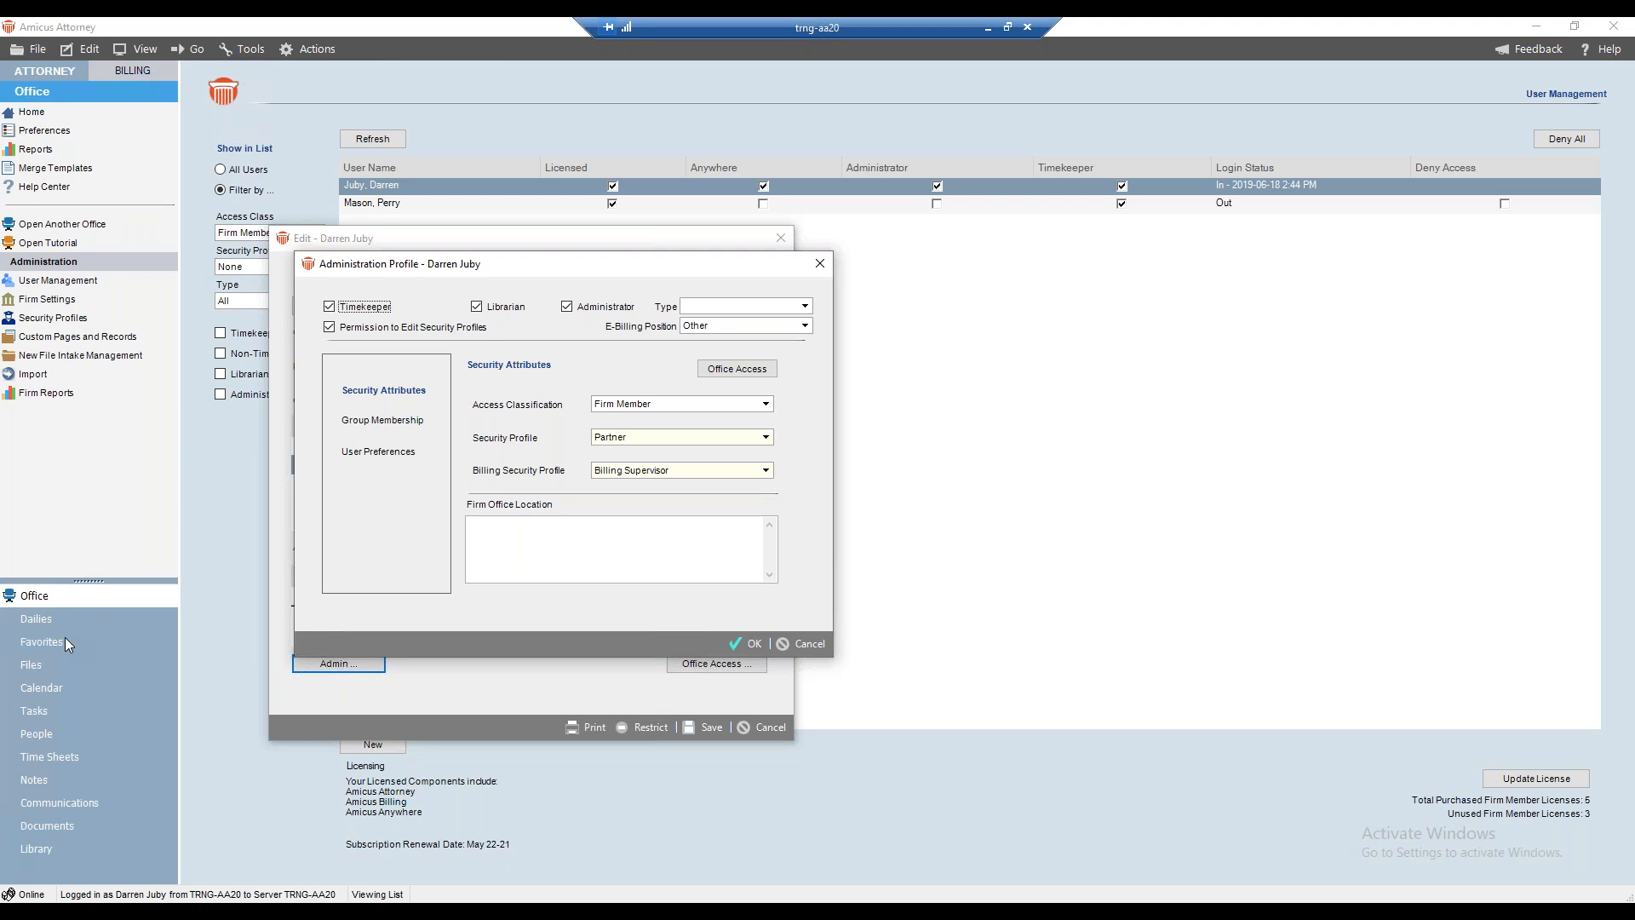
pyautogui.click(804, 643)
pyautogui.click(780, 727)
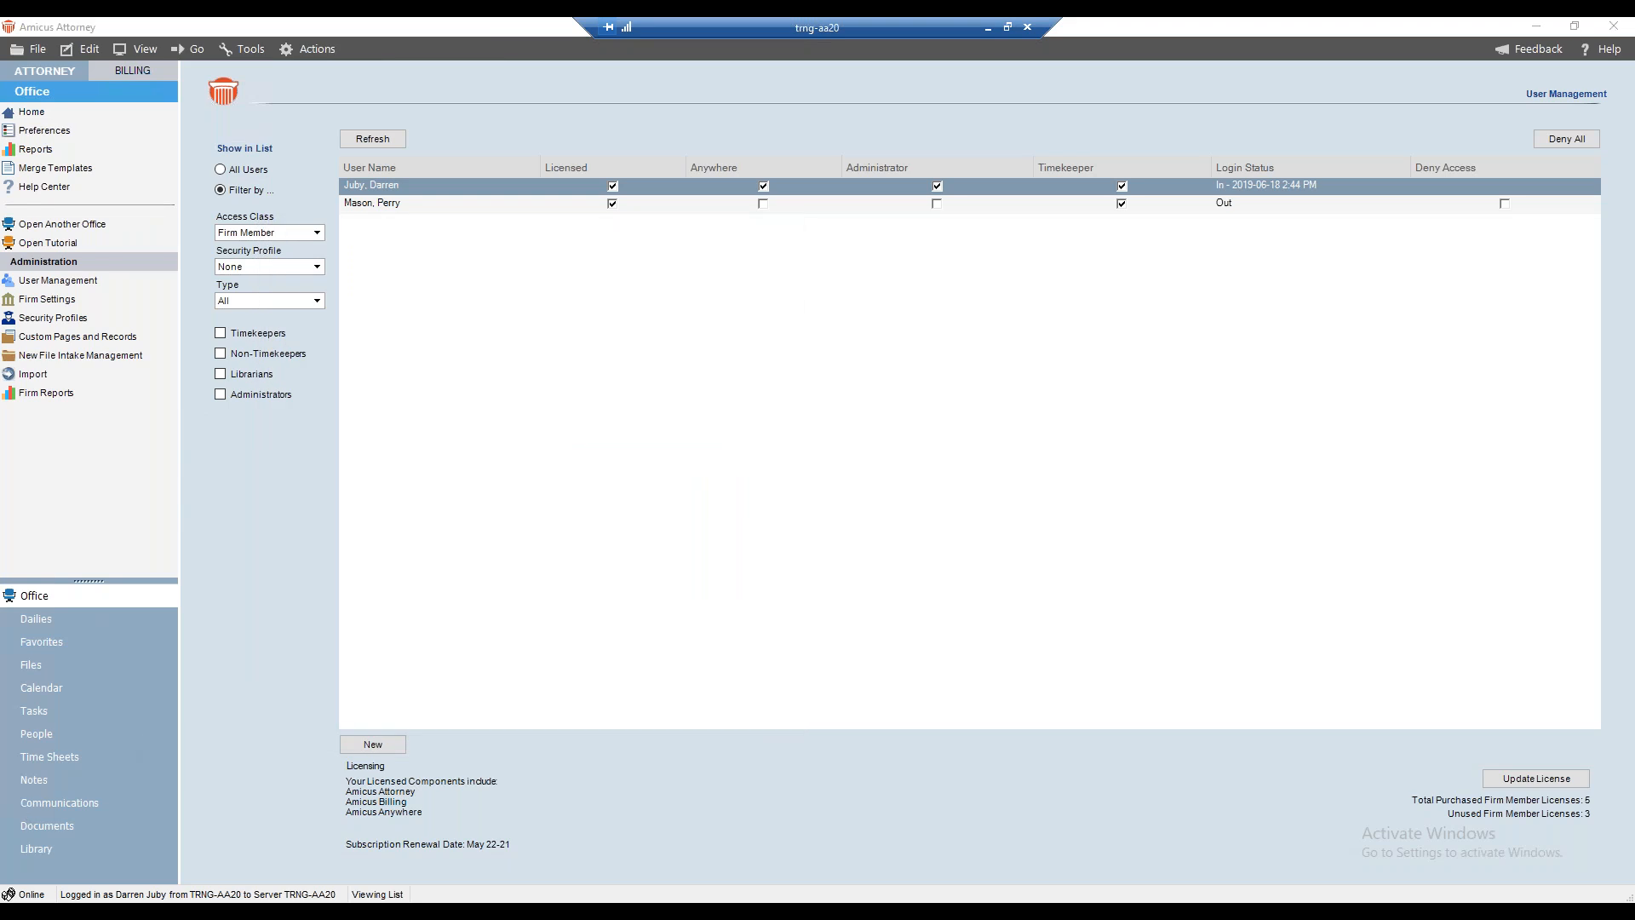
# - Go to Communications, view the list of all items, and show the Outlook inbox
pyautogui.click(84, 805)
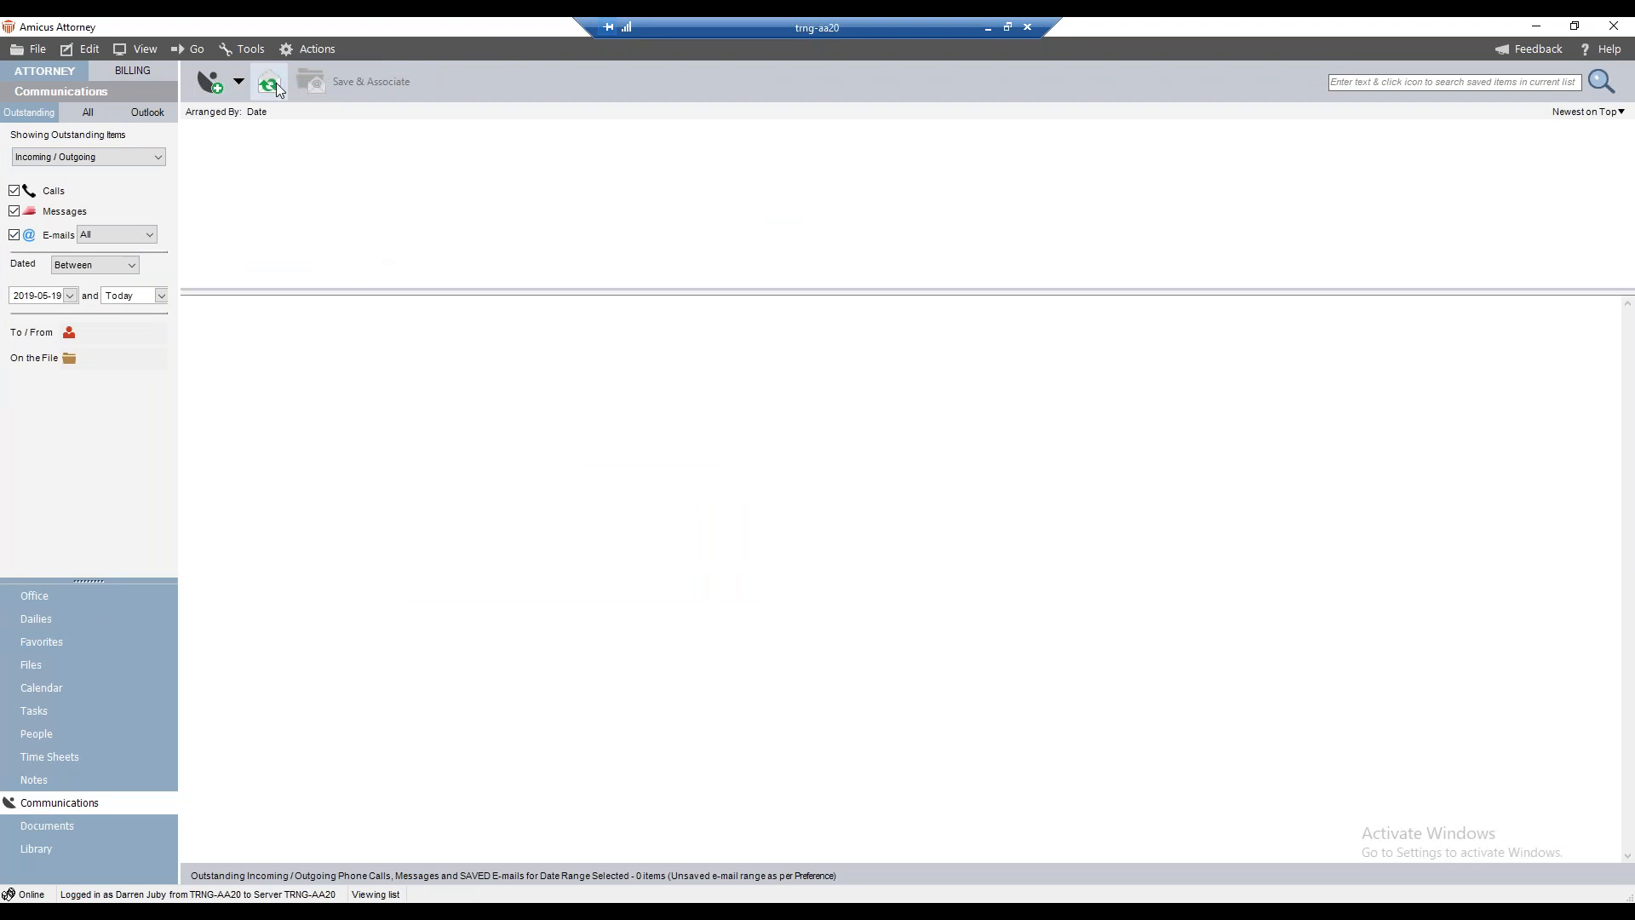
pyautogui.click(90, 113)
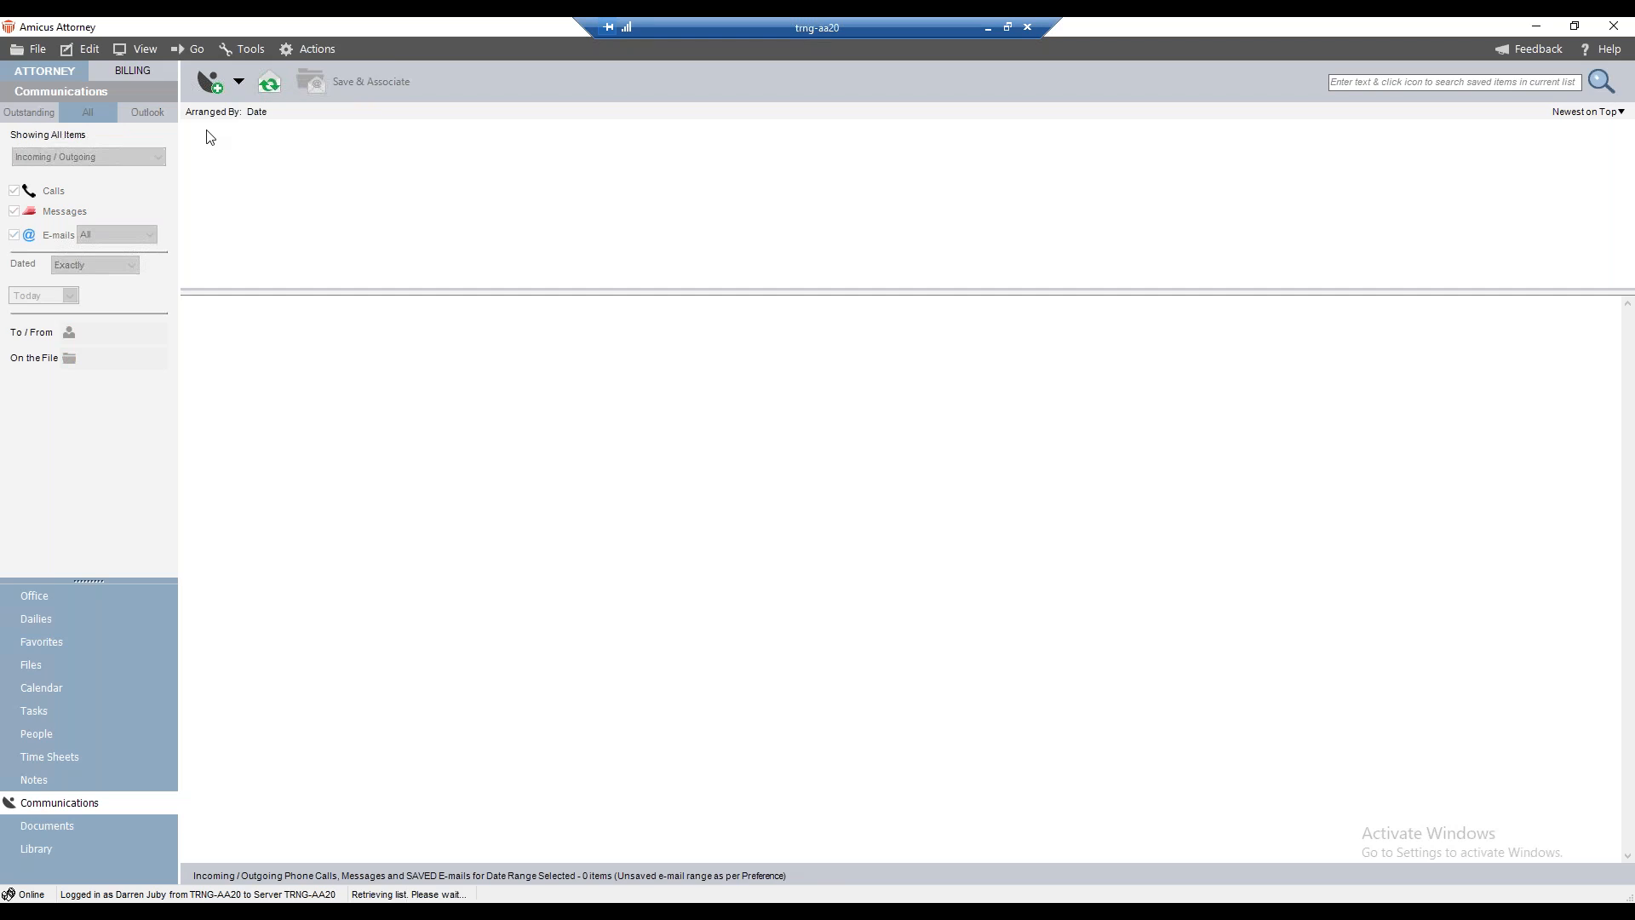
pyautogui.click(145, 115)
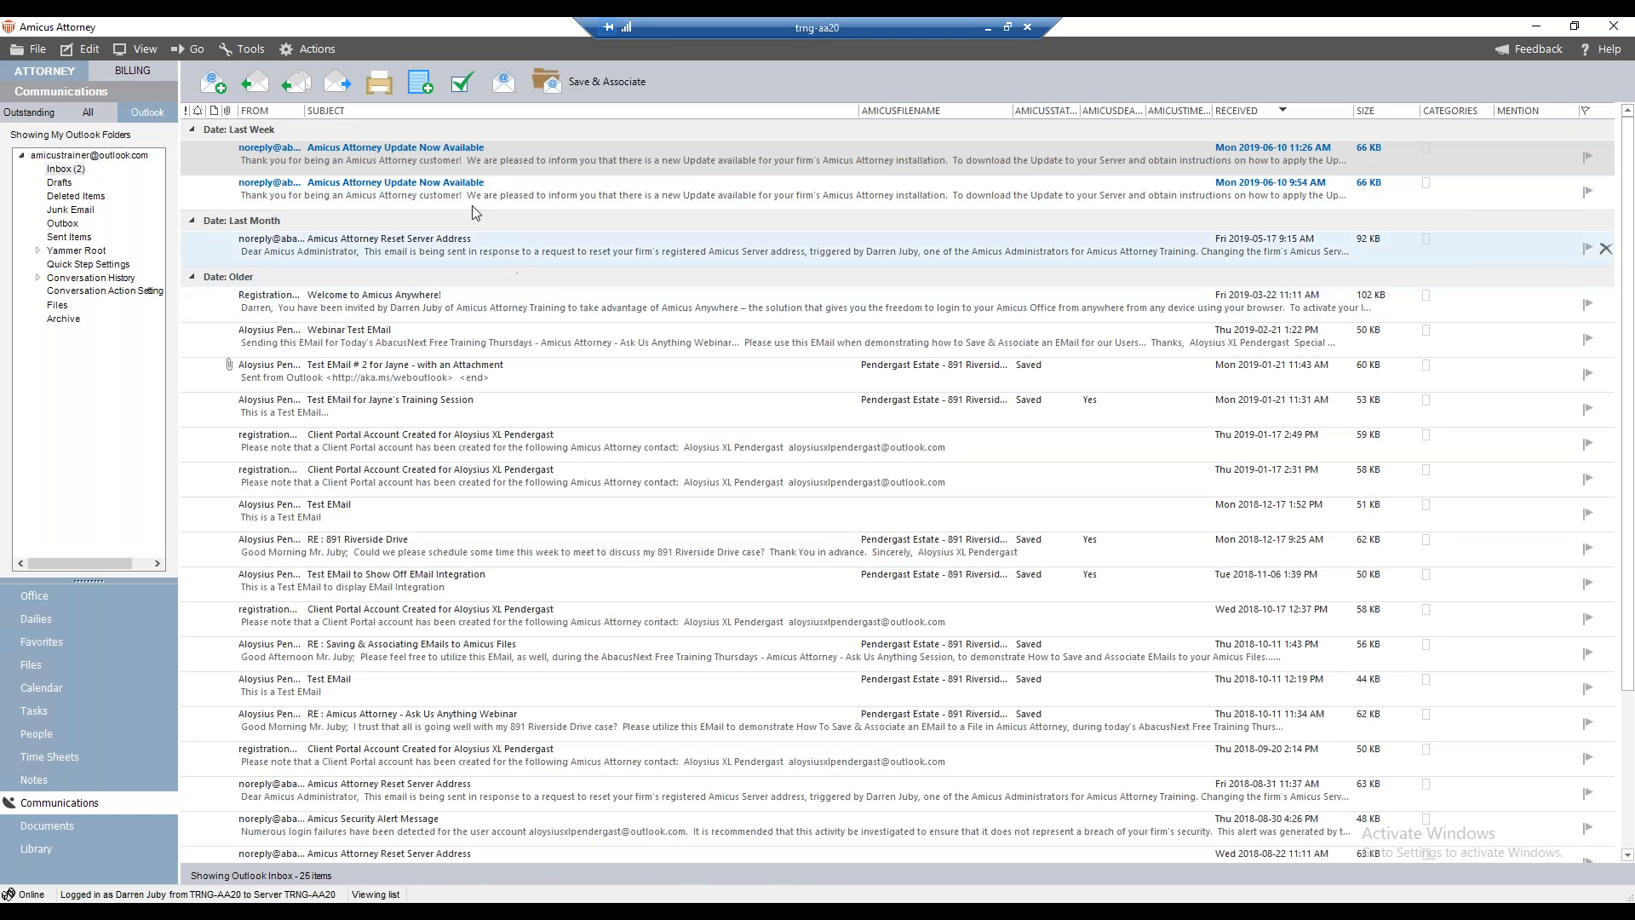
# - Try to save and associate the May 2019 "Amicus Attorney Reset Server Address" e-mail with the Court Rules Training File, and cancel
pyautogui.click(473, 341)
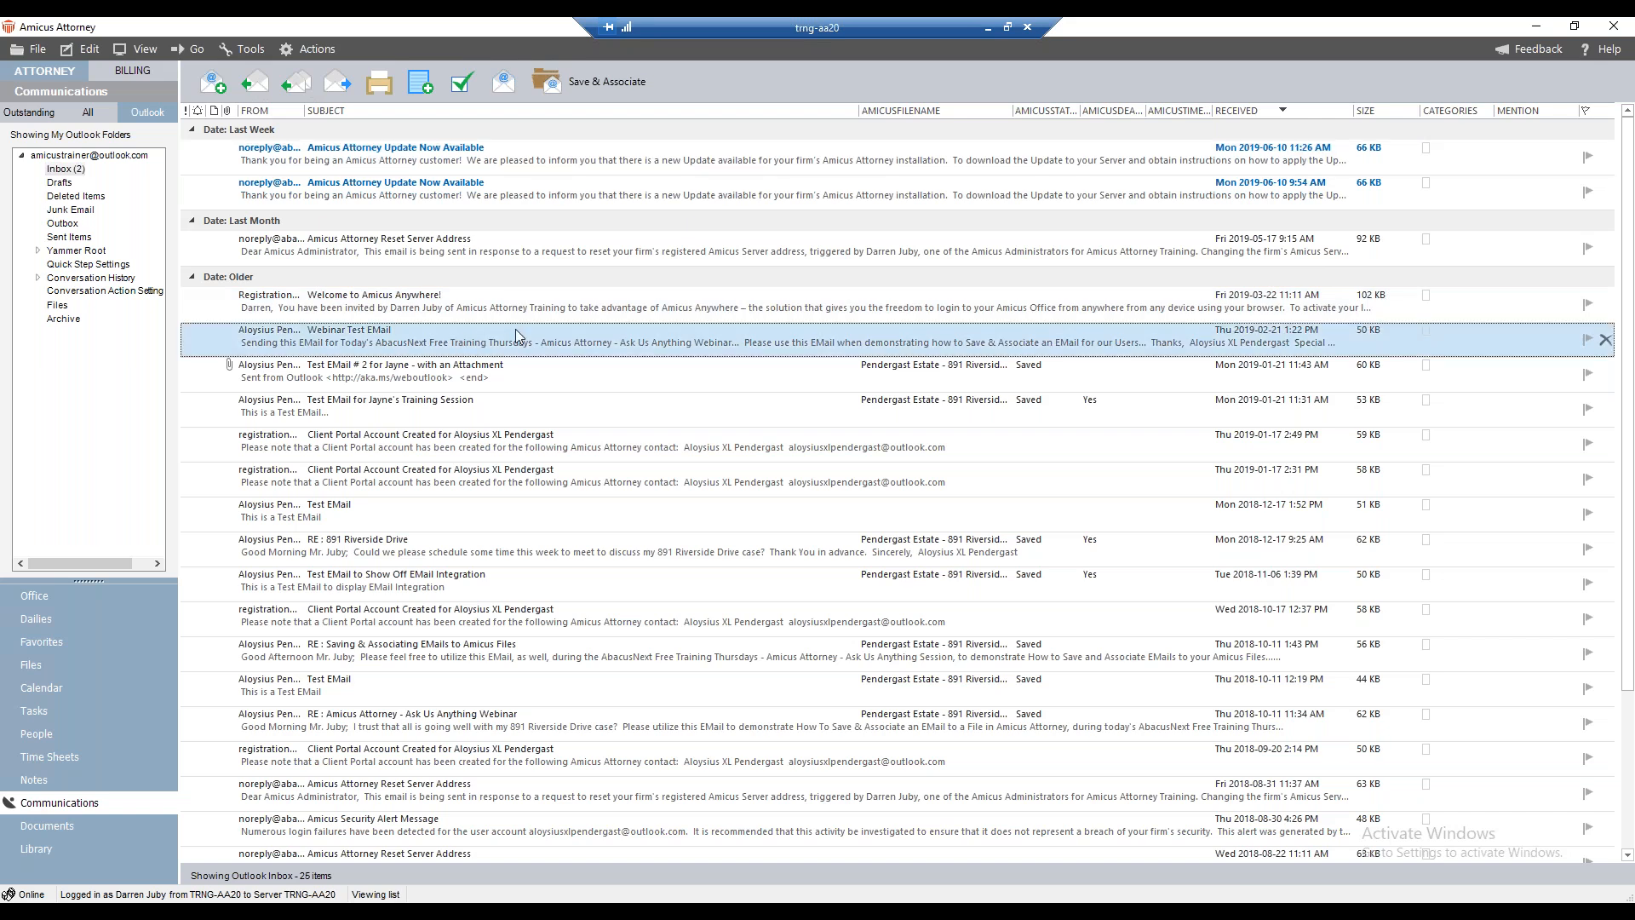
pyautogui.click(284, 253)
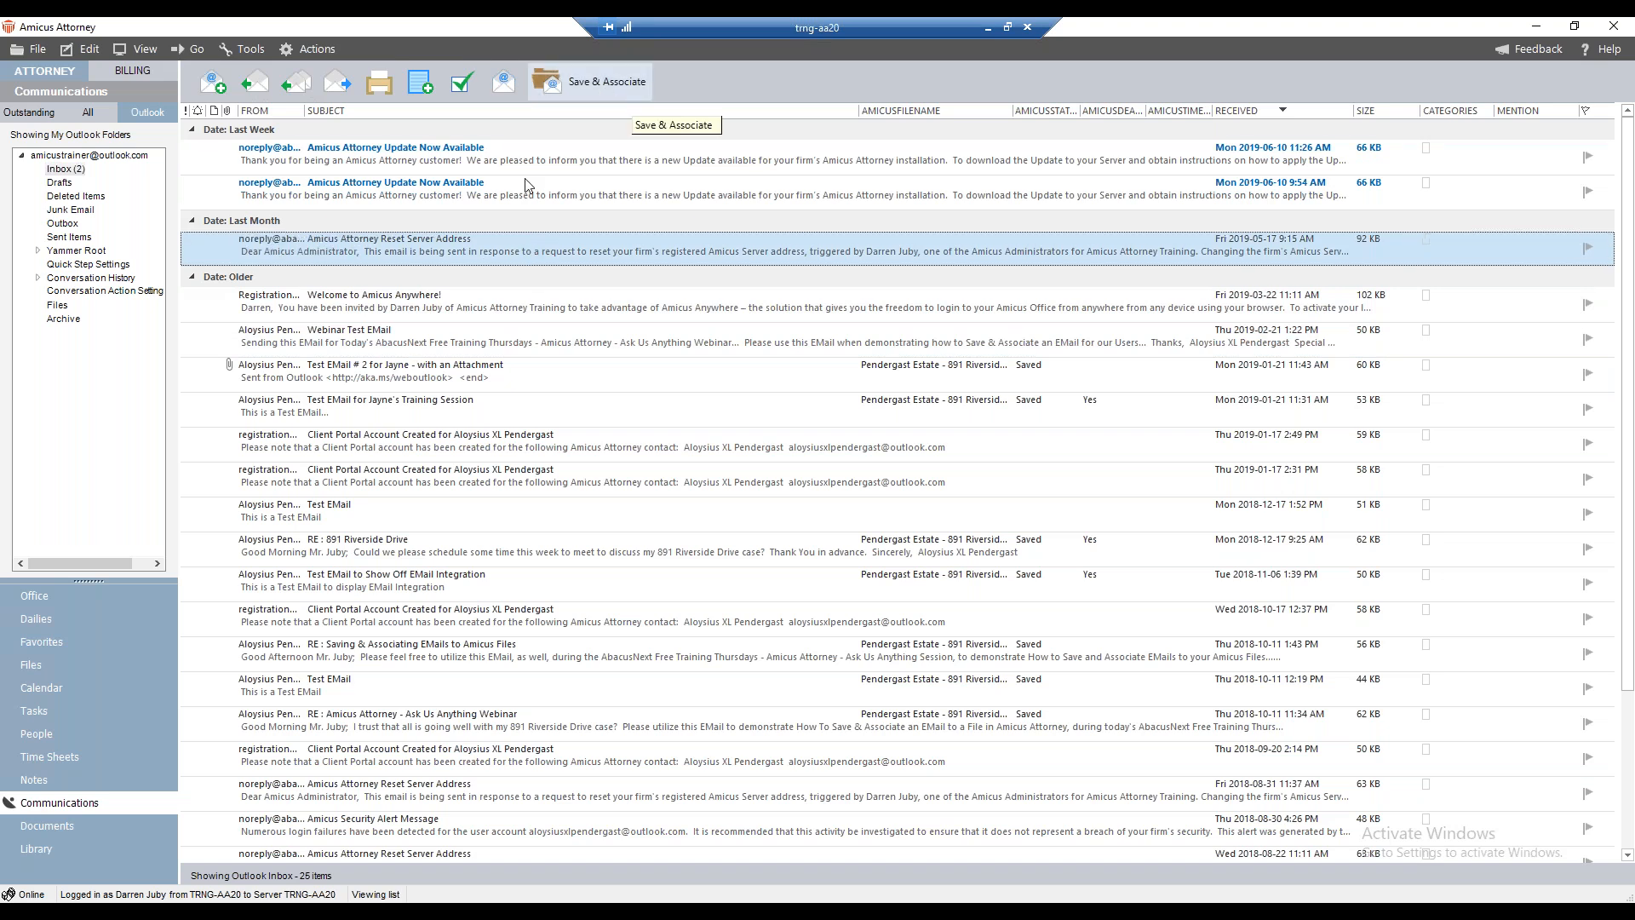
pyautogui.click(600, 88)
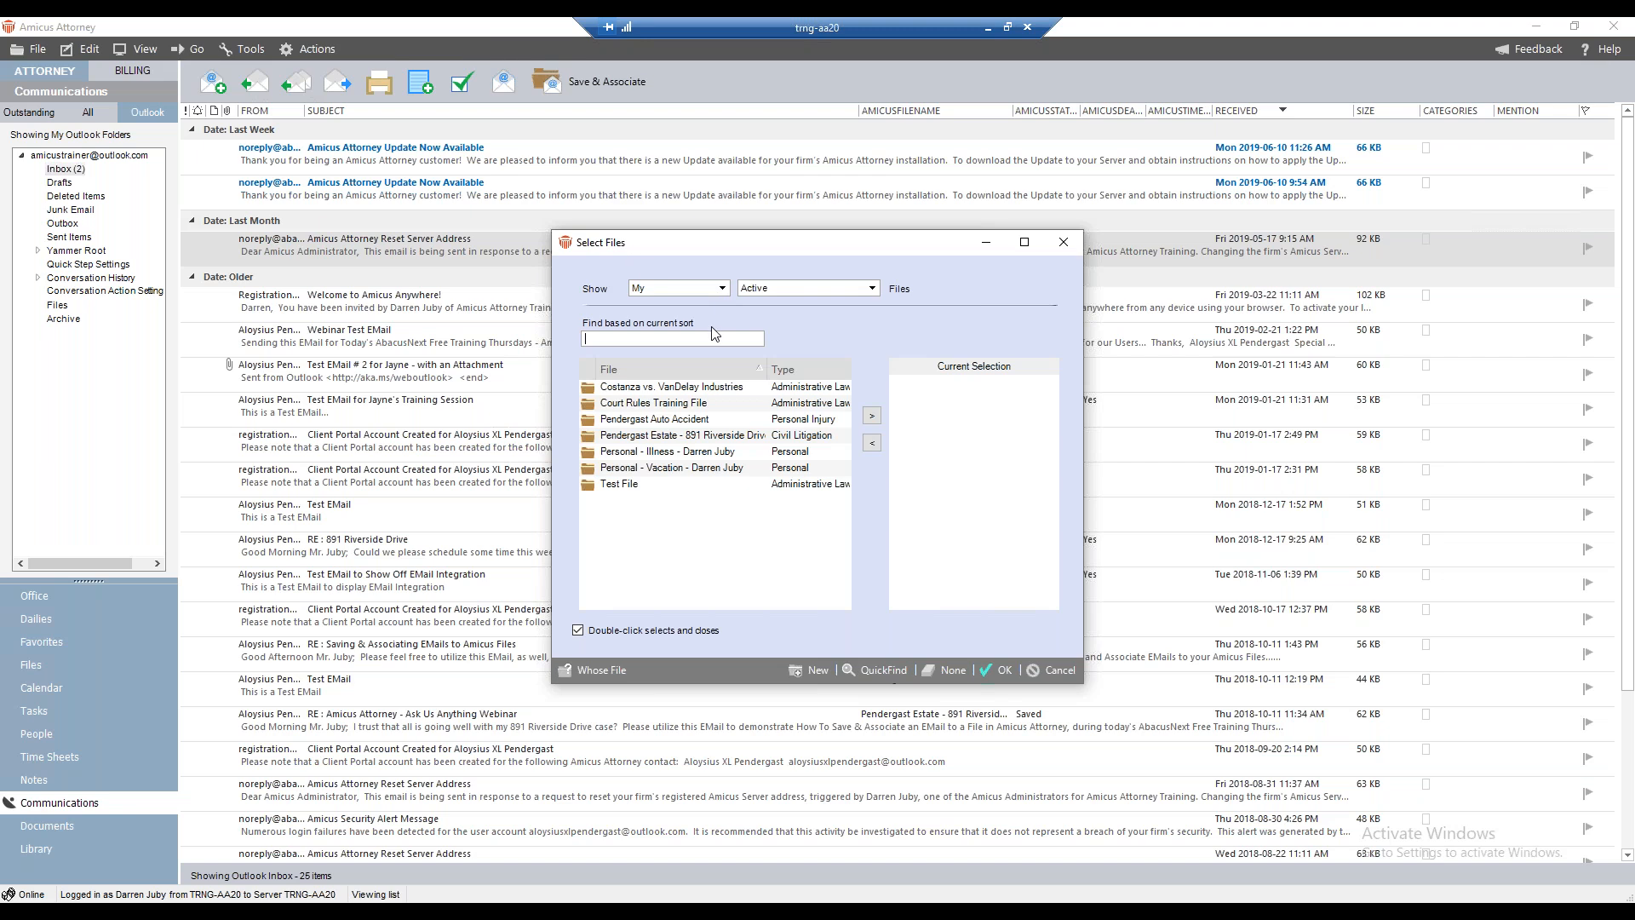
pyautogui.click(678, 405)
pyautogui.click(871, 416)
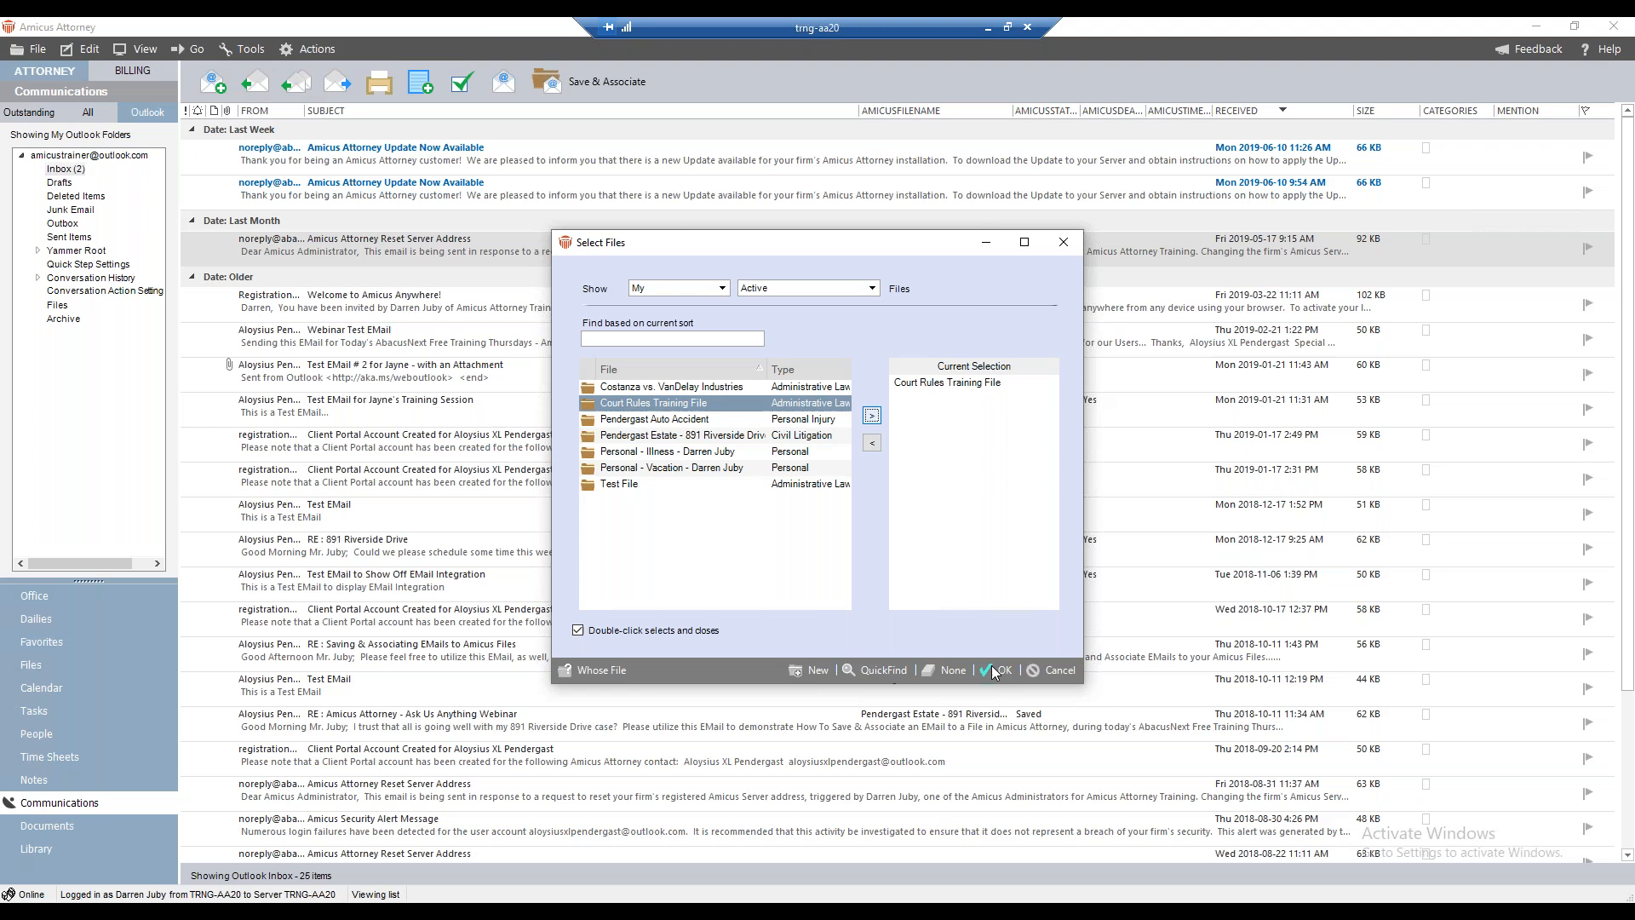
pyautogui.click(1060, 672)
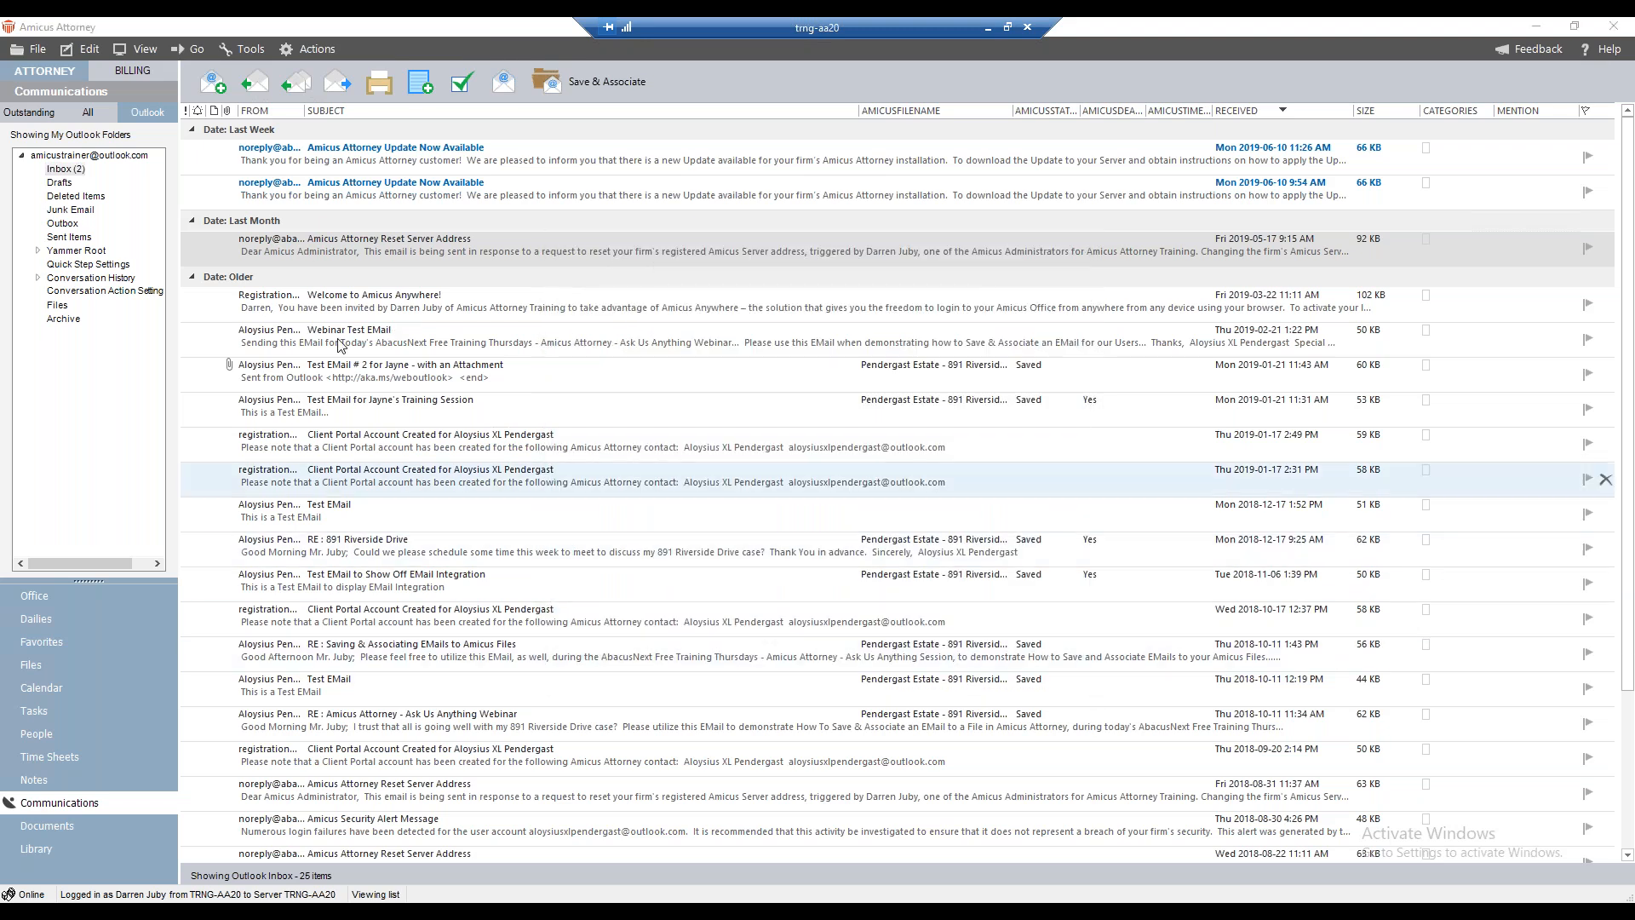
# - Open the saved test e-mail with the attachment to view it in its own message window, and close it
pyautogui.click(477, 379)
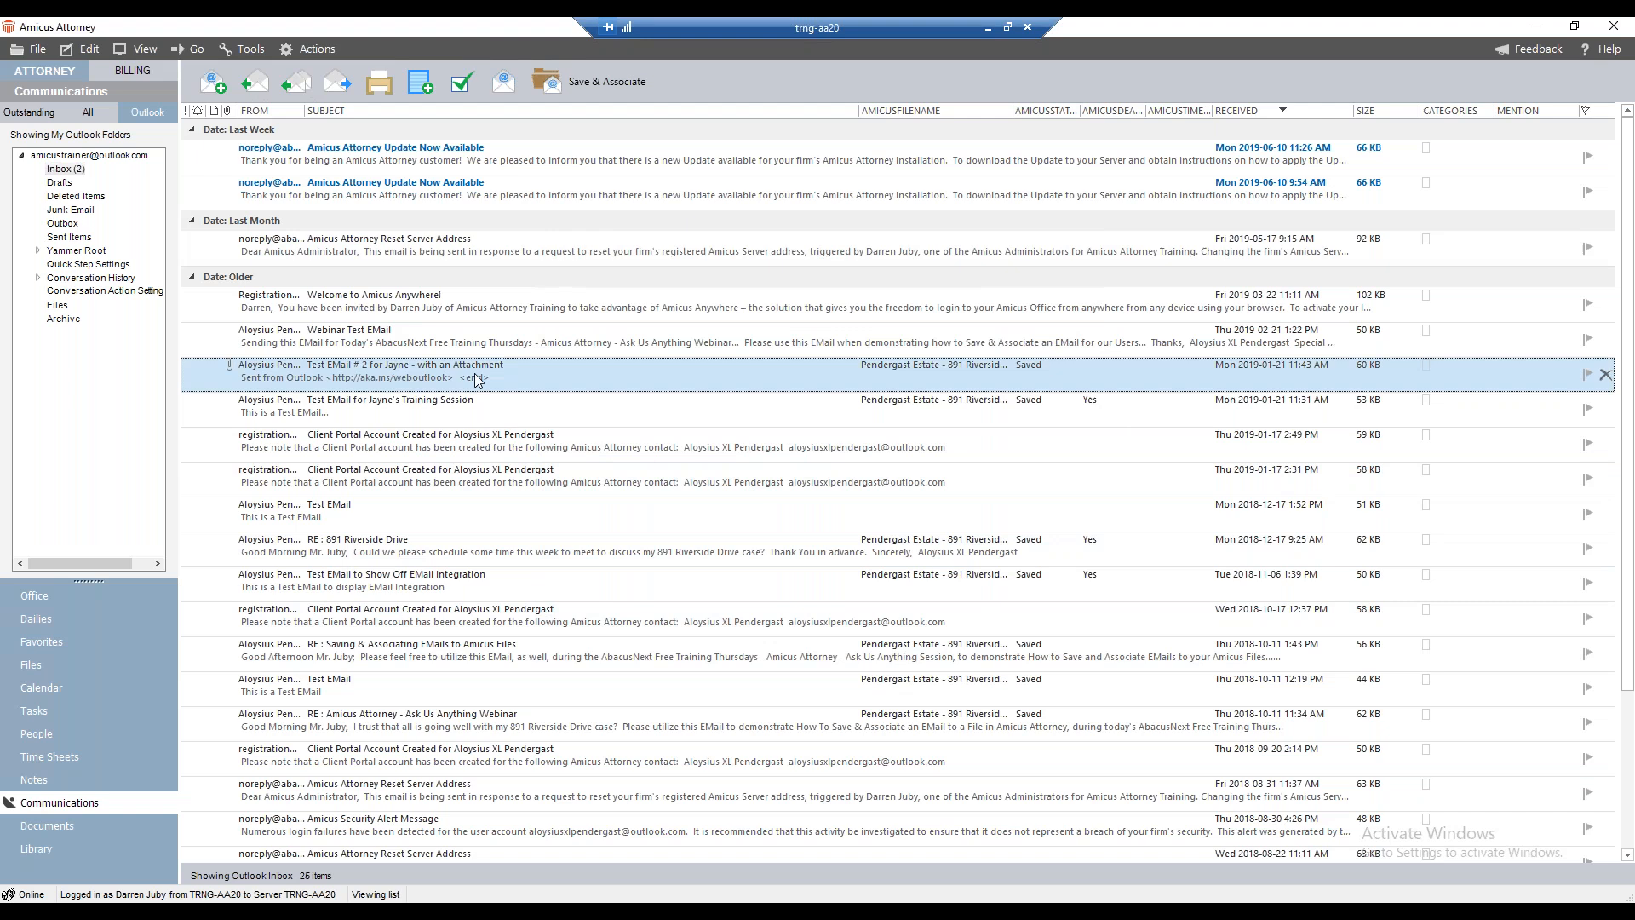
pyautogui.doubleClick(542, 375)
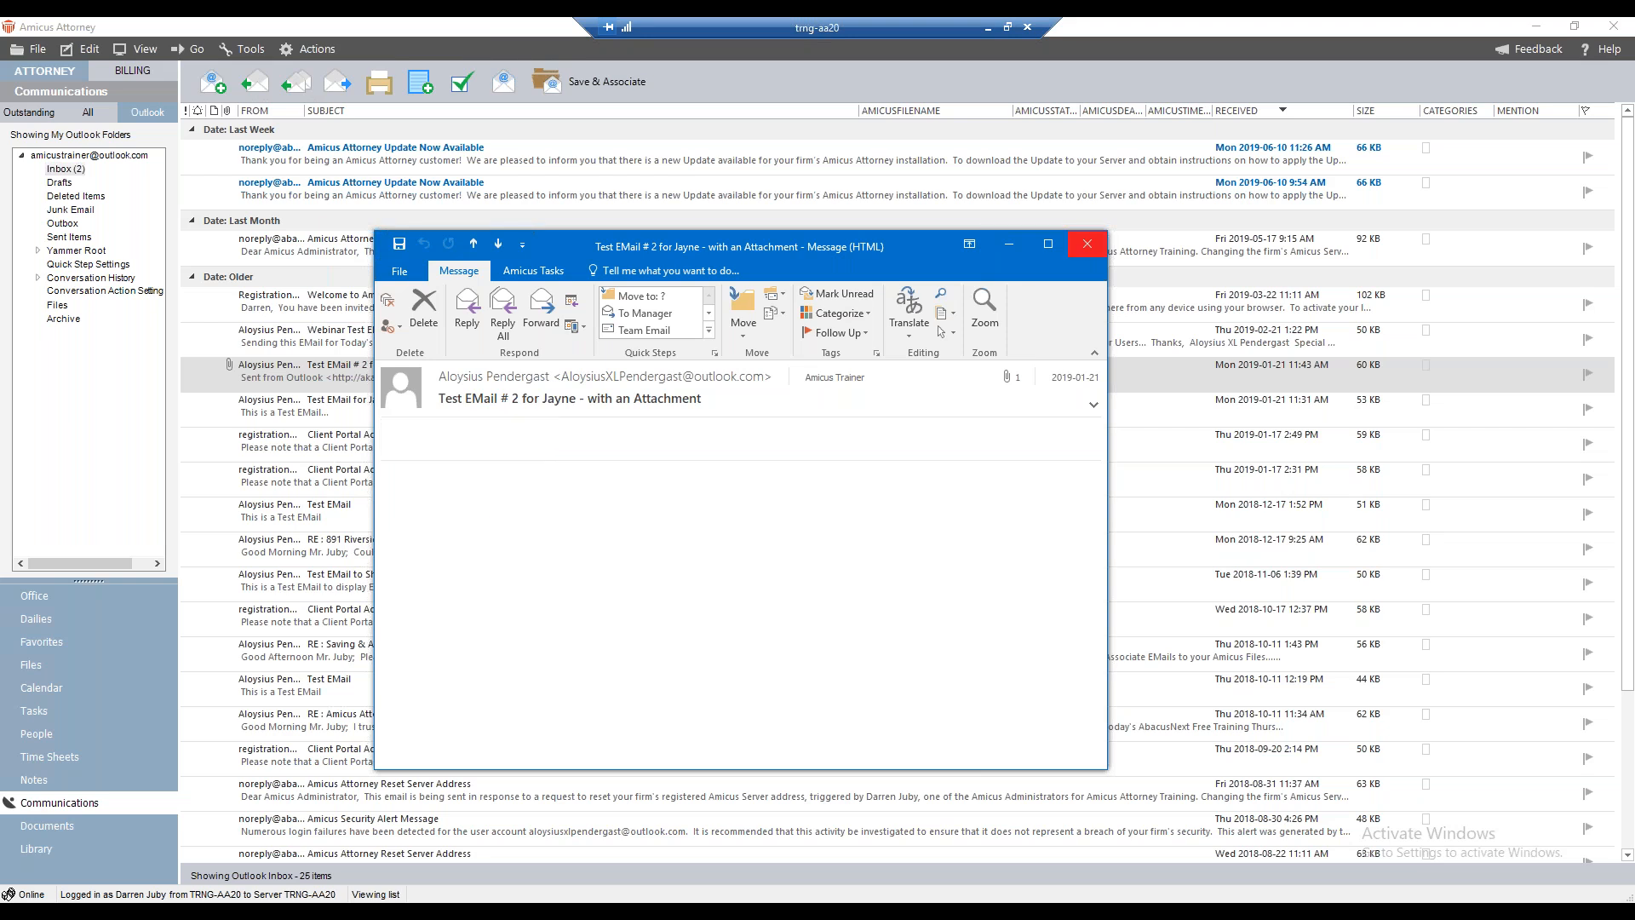
pyautogui.click(1087, 245)
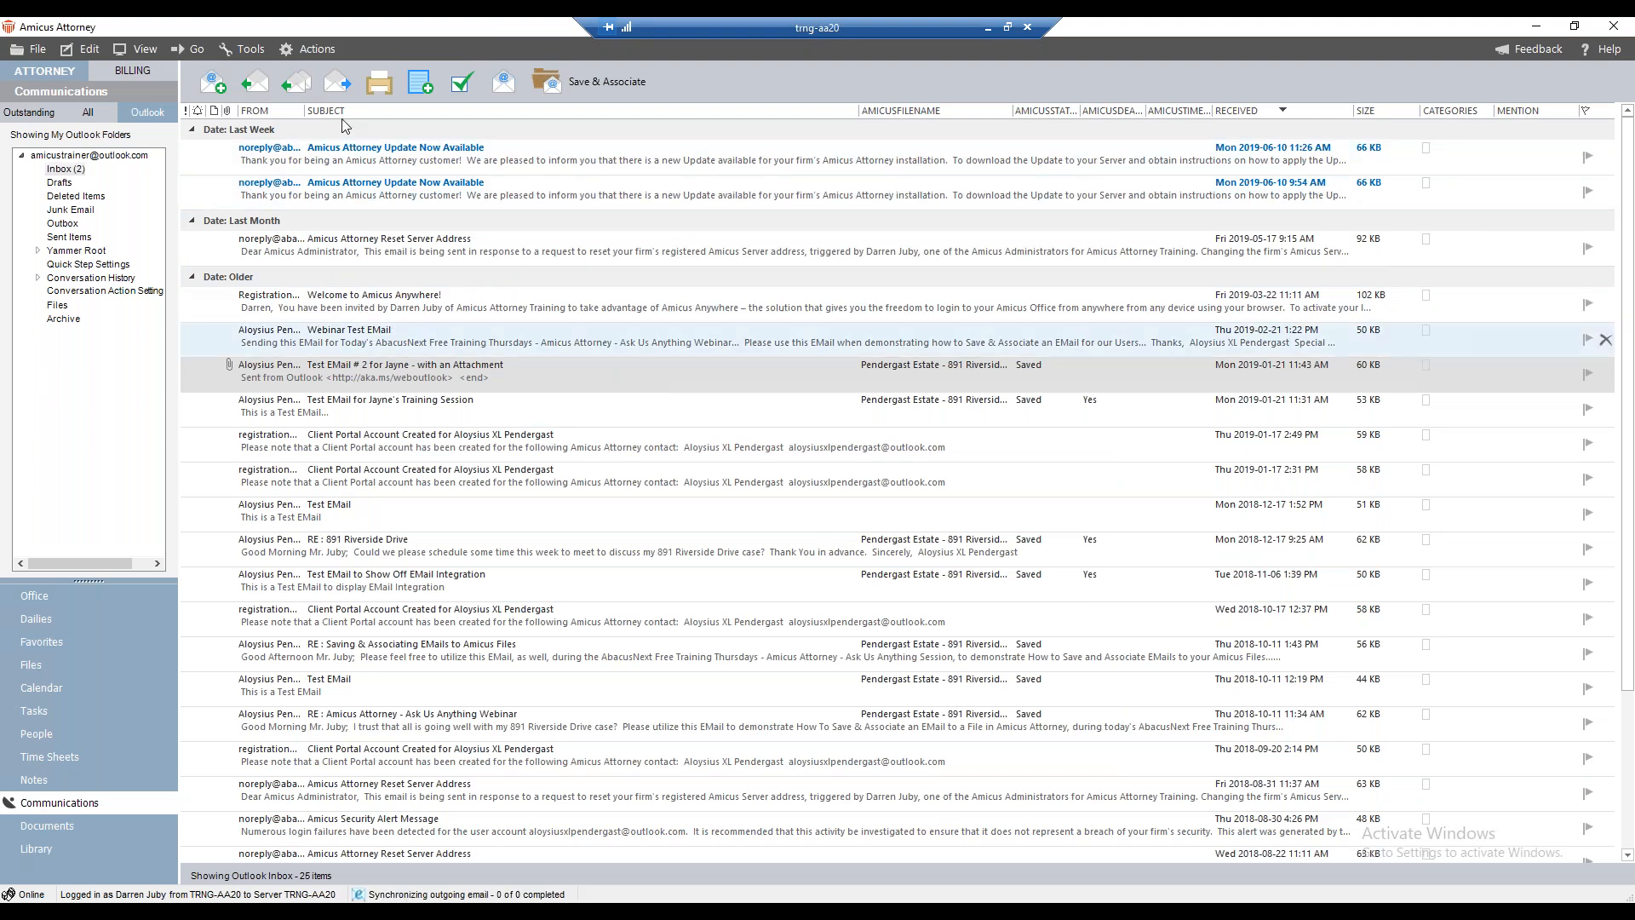
# - Filter the list of all communications to items dated before today, and select the incoming phone message
pyautogui.click(77, 111)
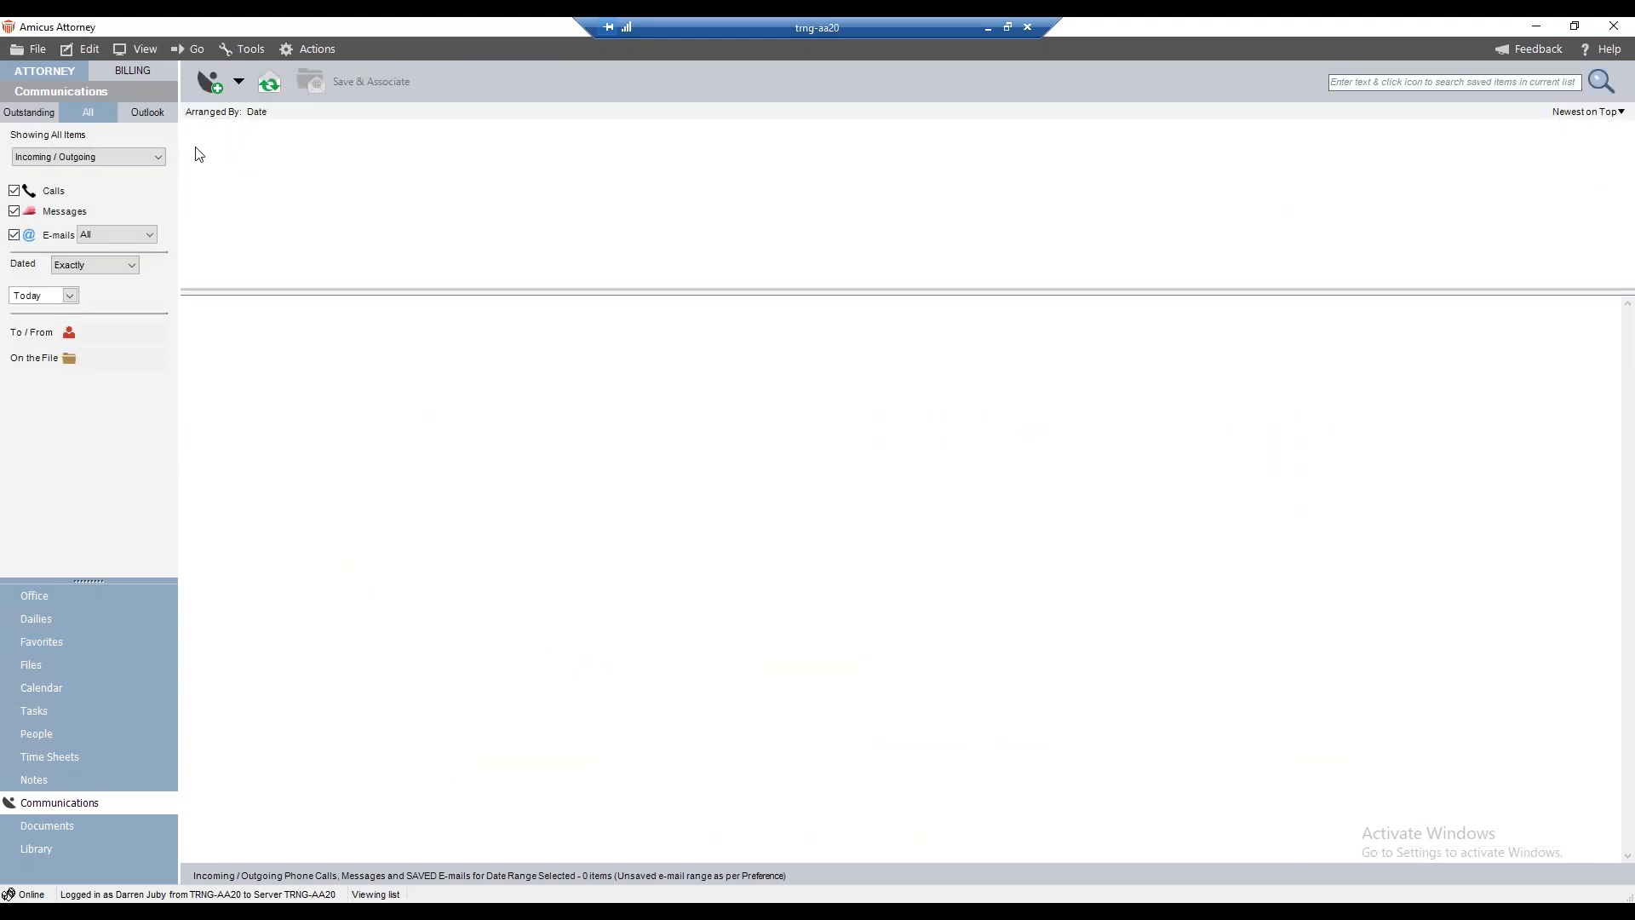
pyautogui.click(94, 268)
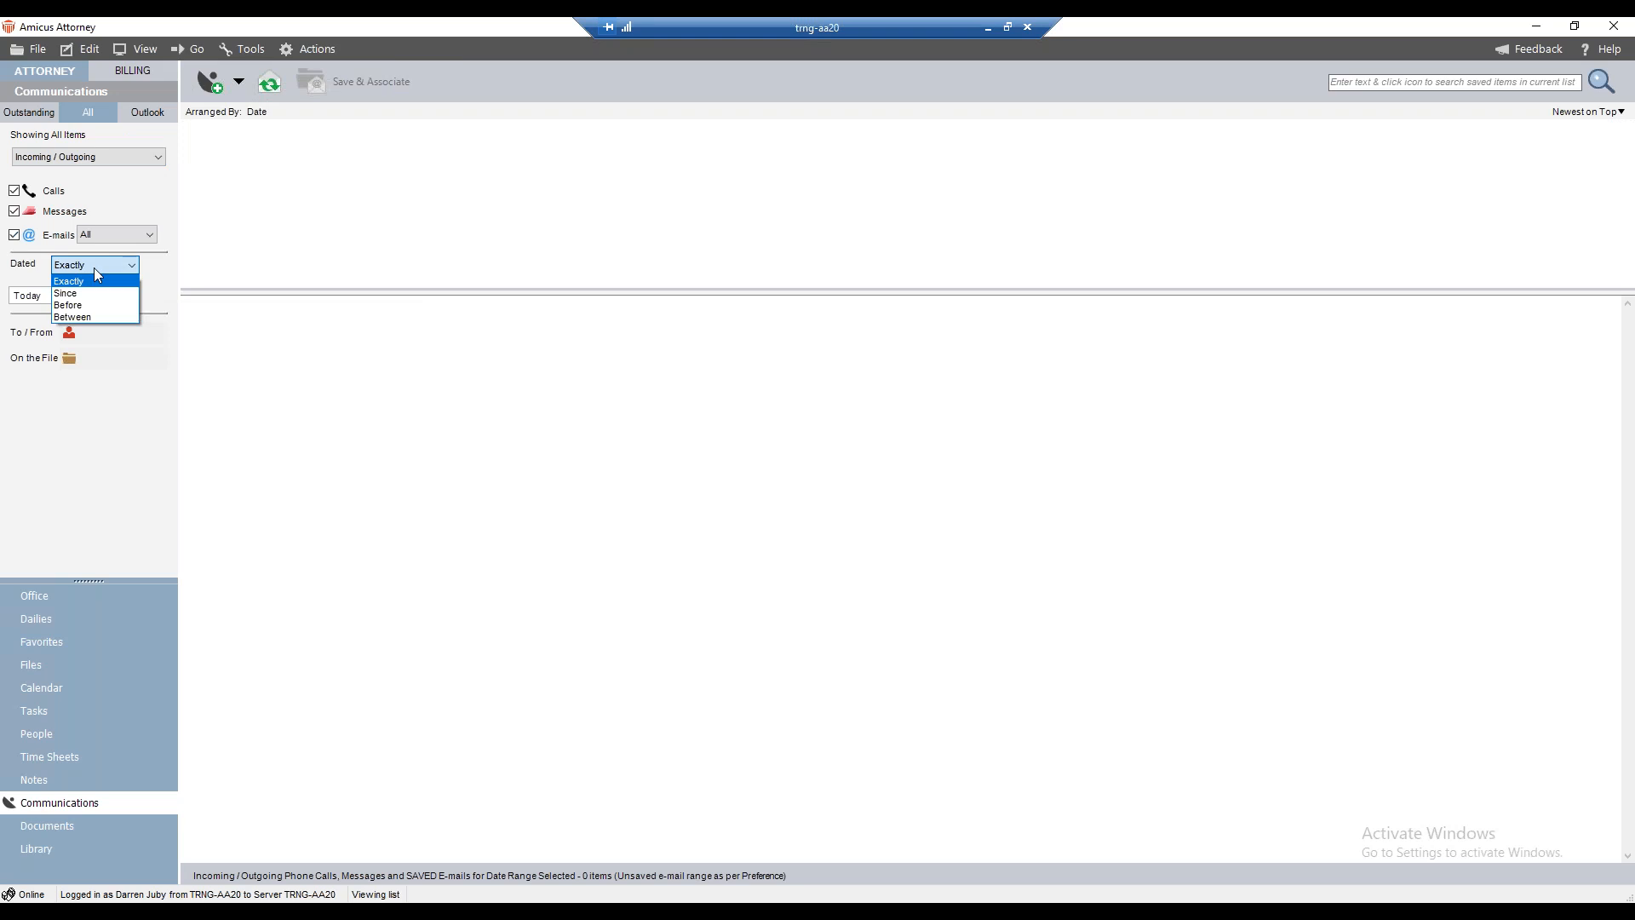
pyautogui.click(93, 305)
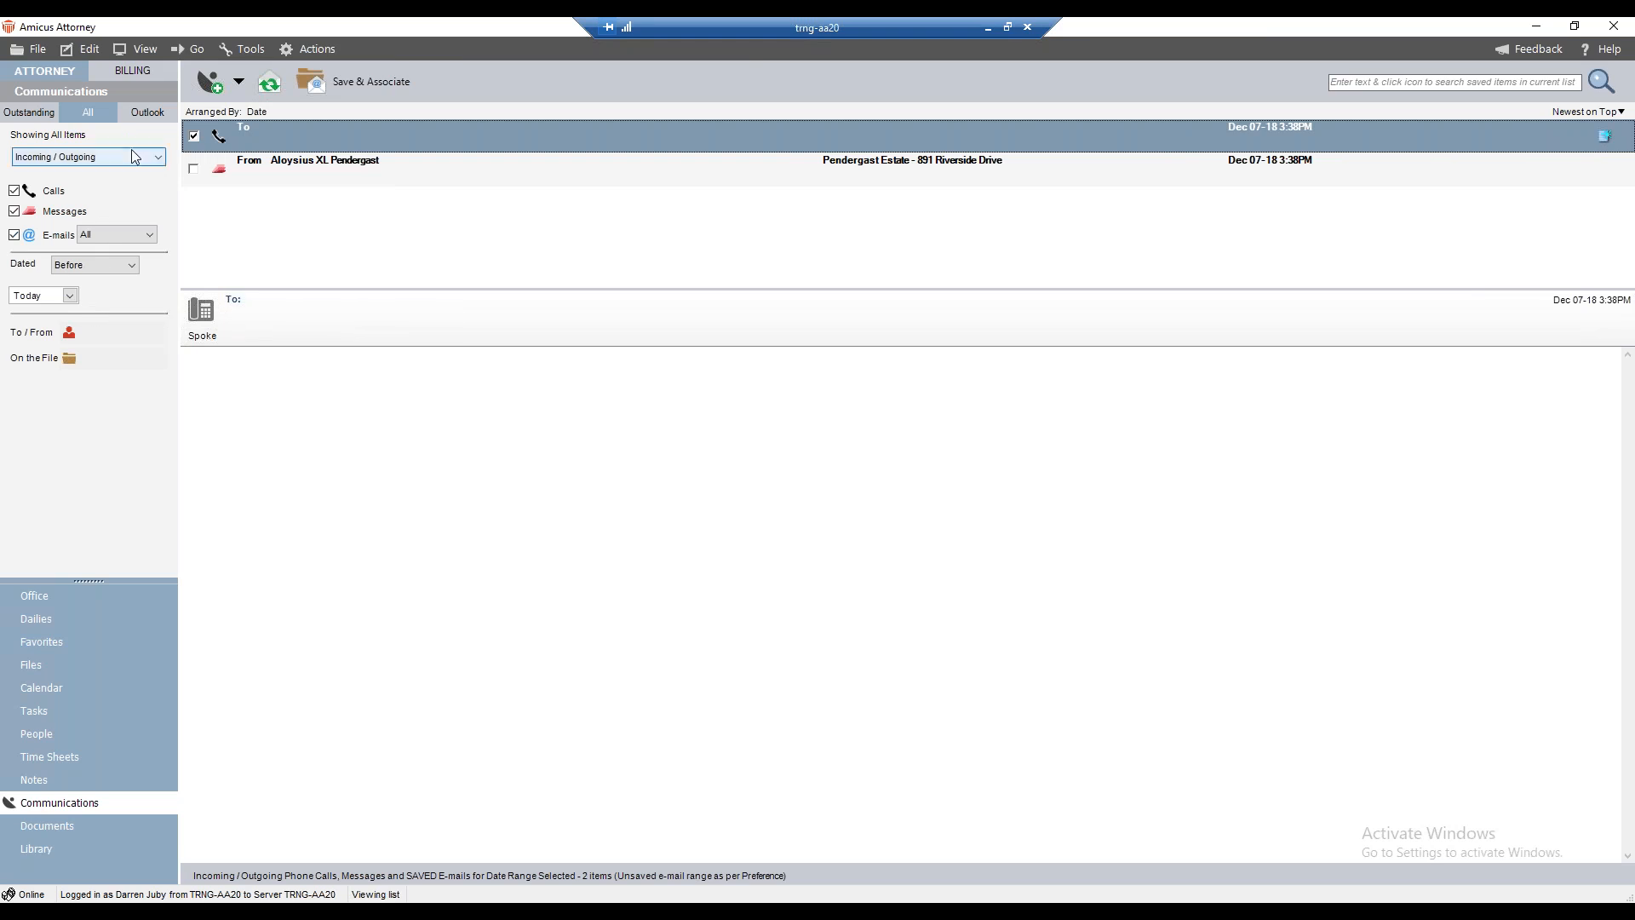
pyautogui.click(432, 174)
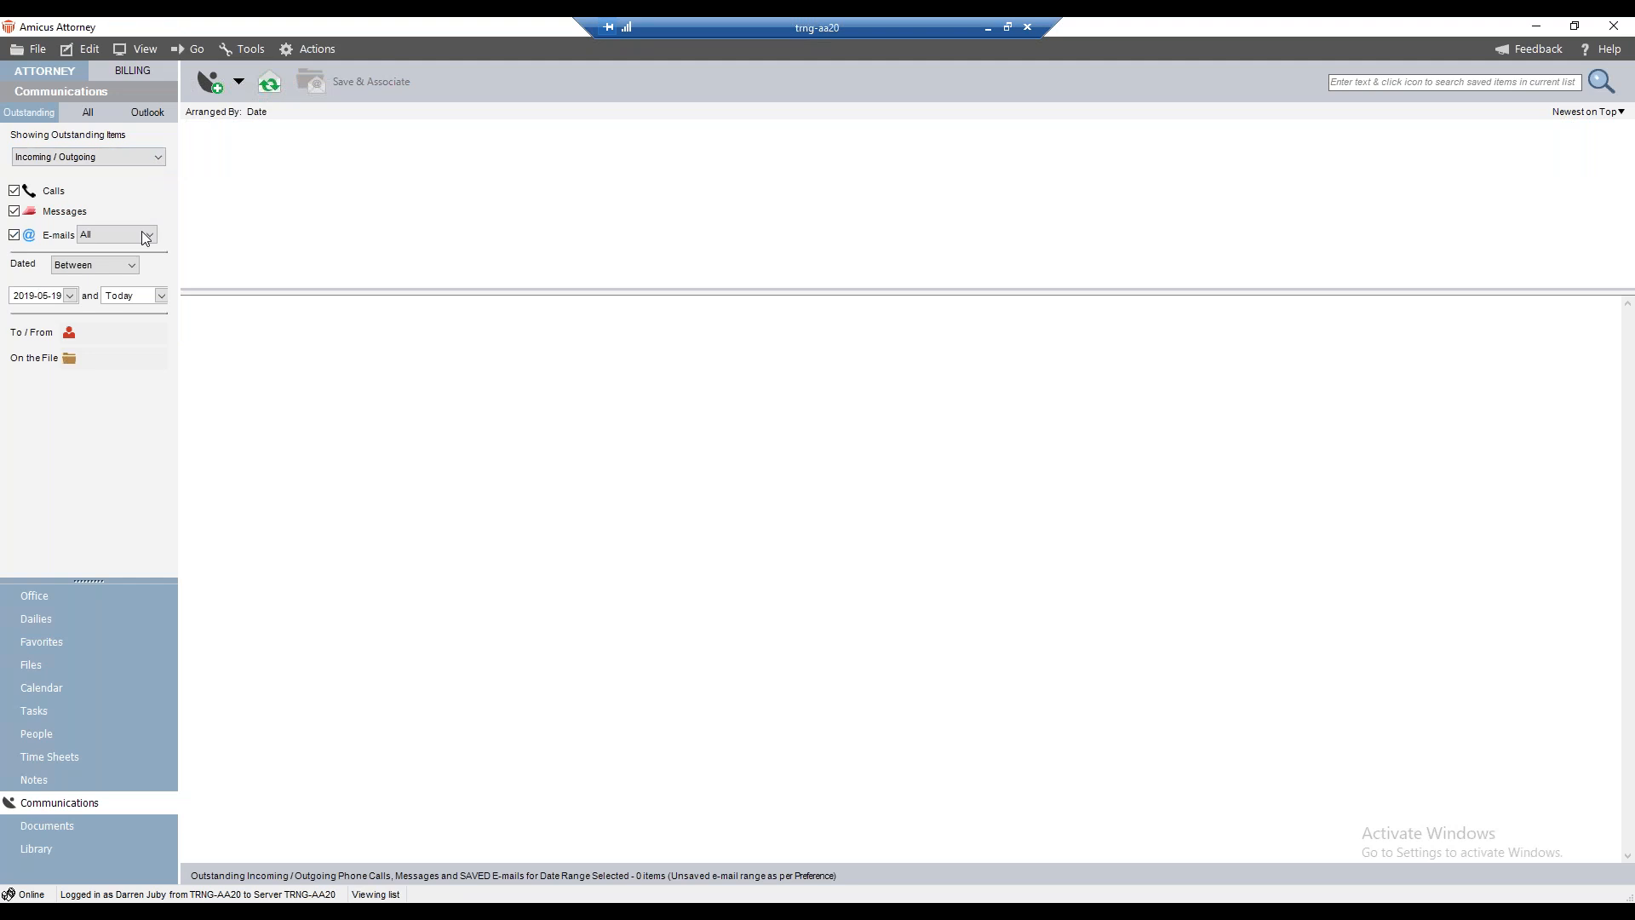
# - Show the outstanding communications and change their date filter to Before
pyautogui.click(131, 271)
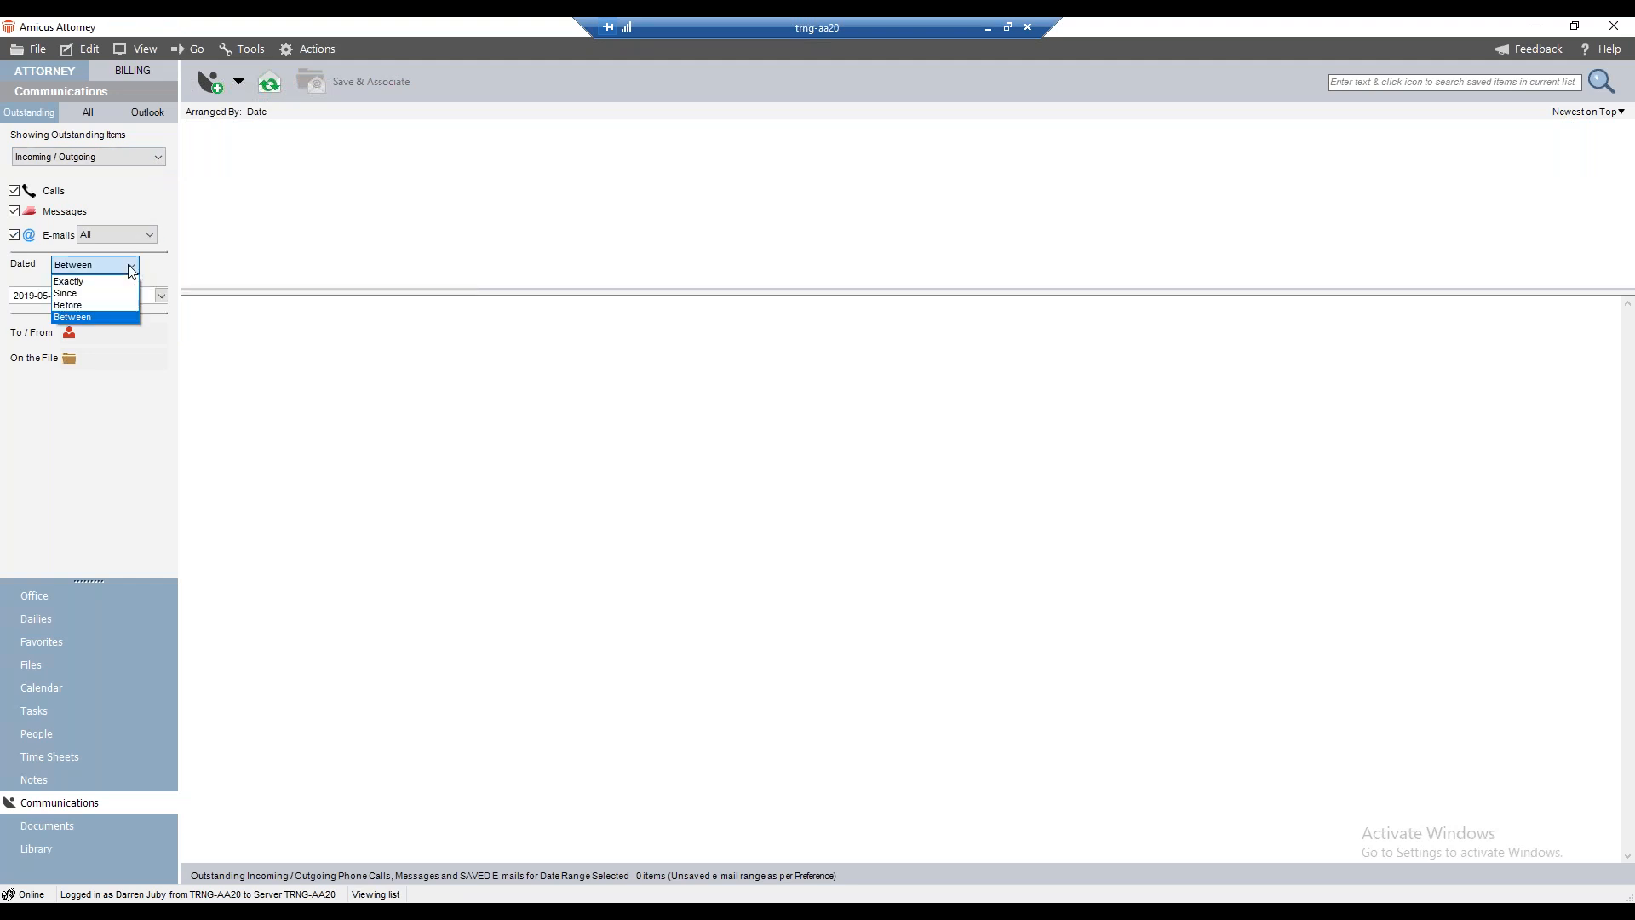
pyautogui.click(77, 290)
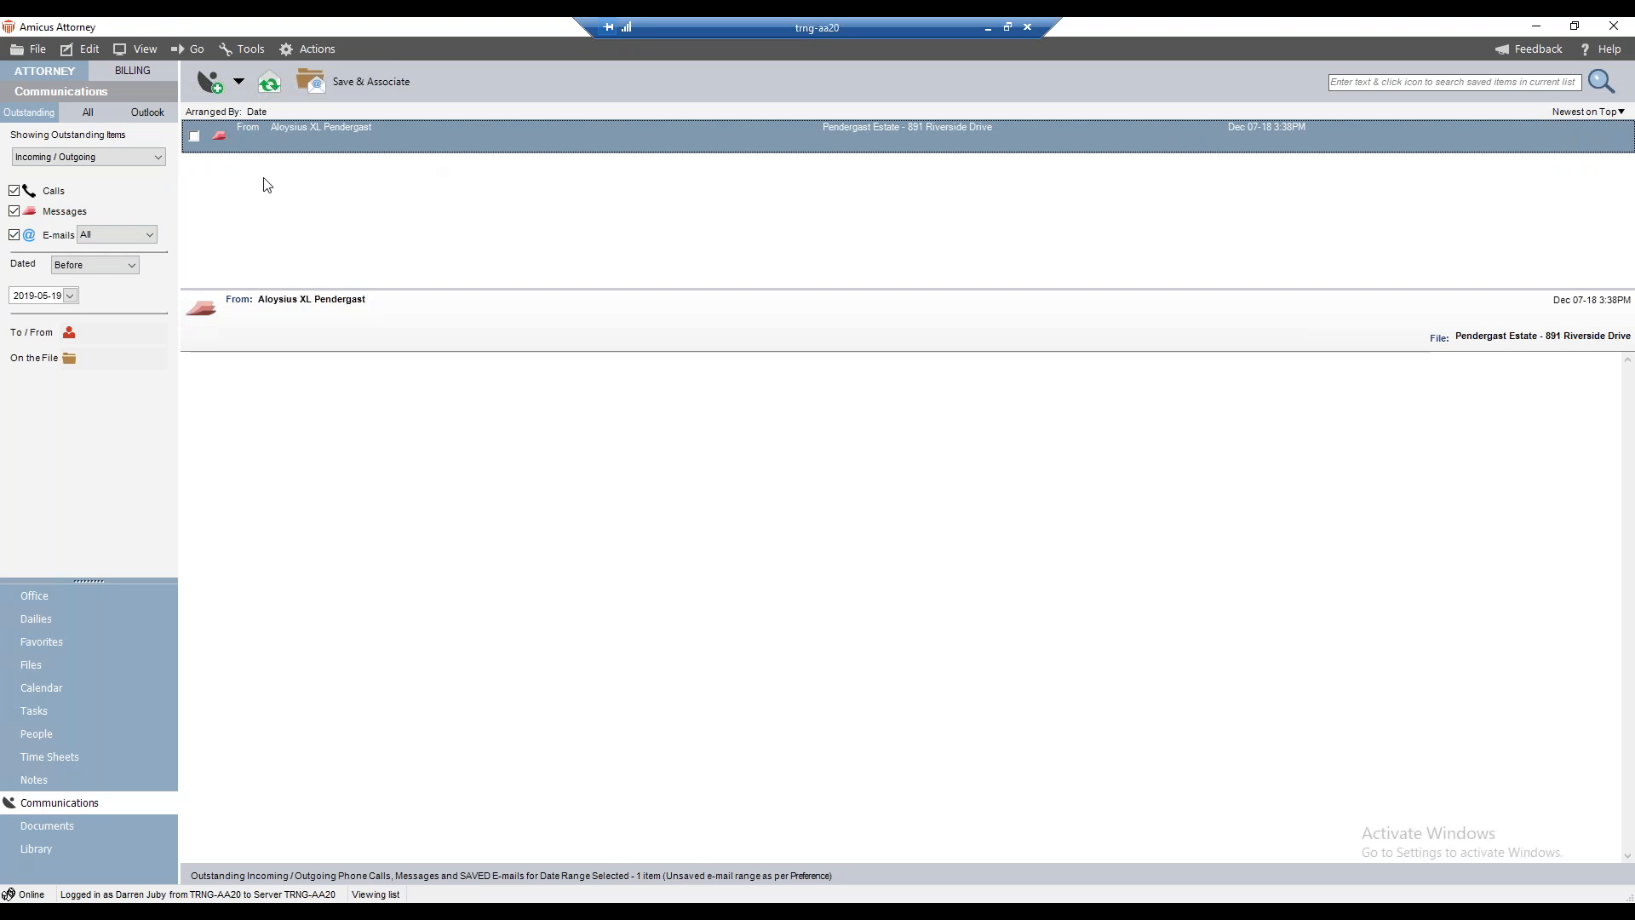
# - Set the Before date filter of the outstanding communications to Today
pyautogui.click(71, 294)
pyautogui.click(56, 426)
# - View the user preferences of the non-administrator firm member from the office's User Management, and close them
pyautogui.click(51, 601)
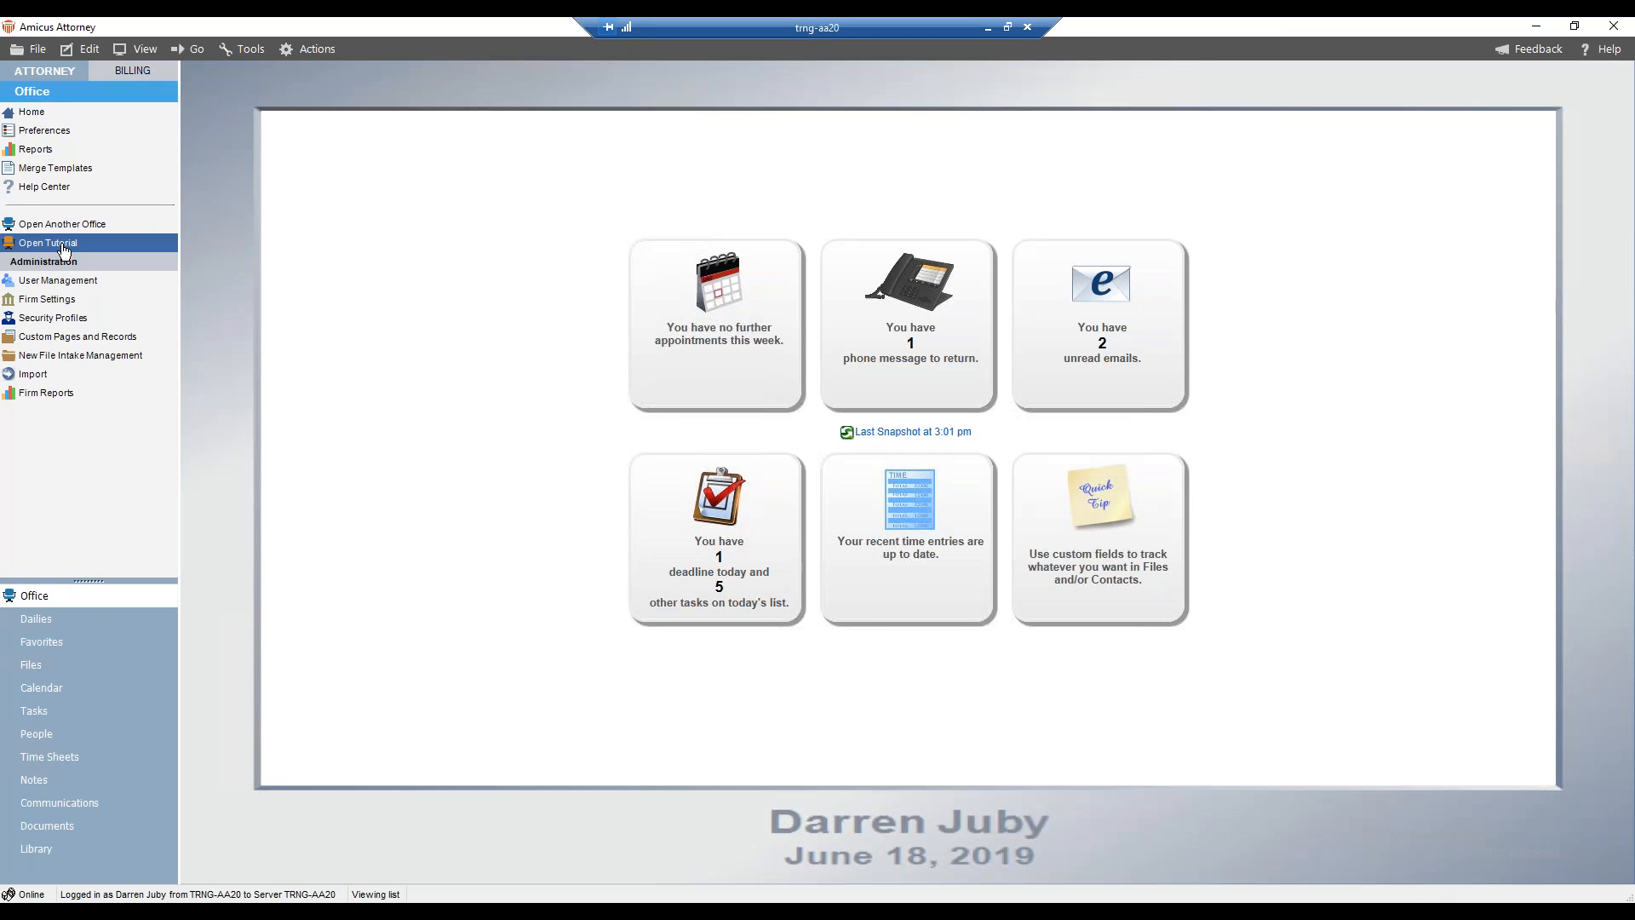
pyautogui.click(69, 291)
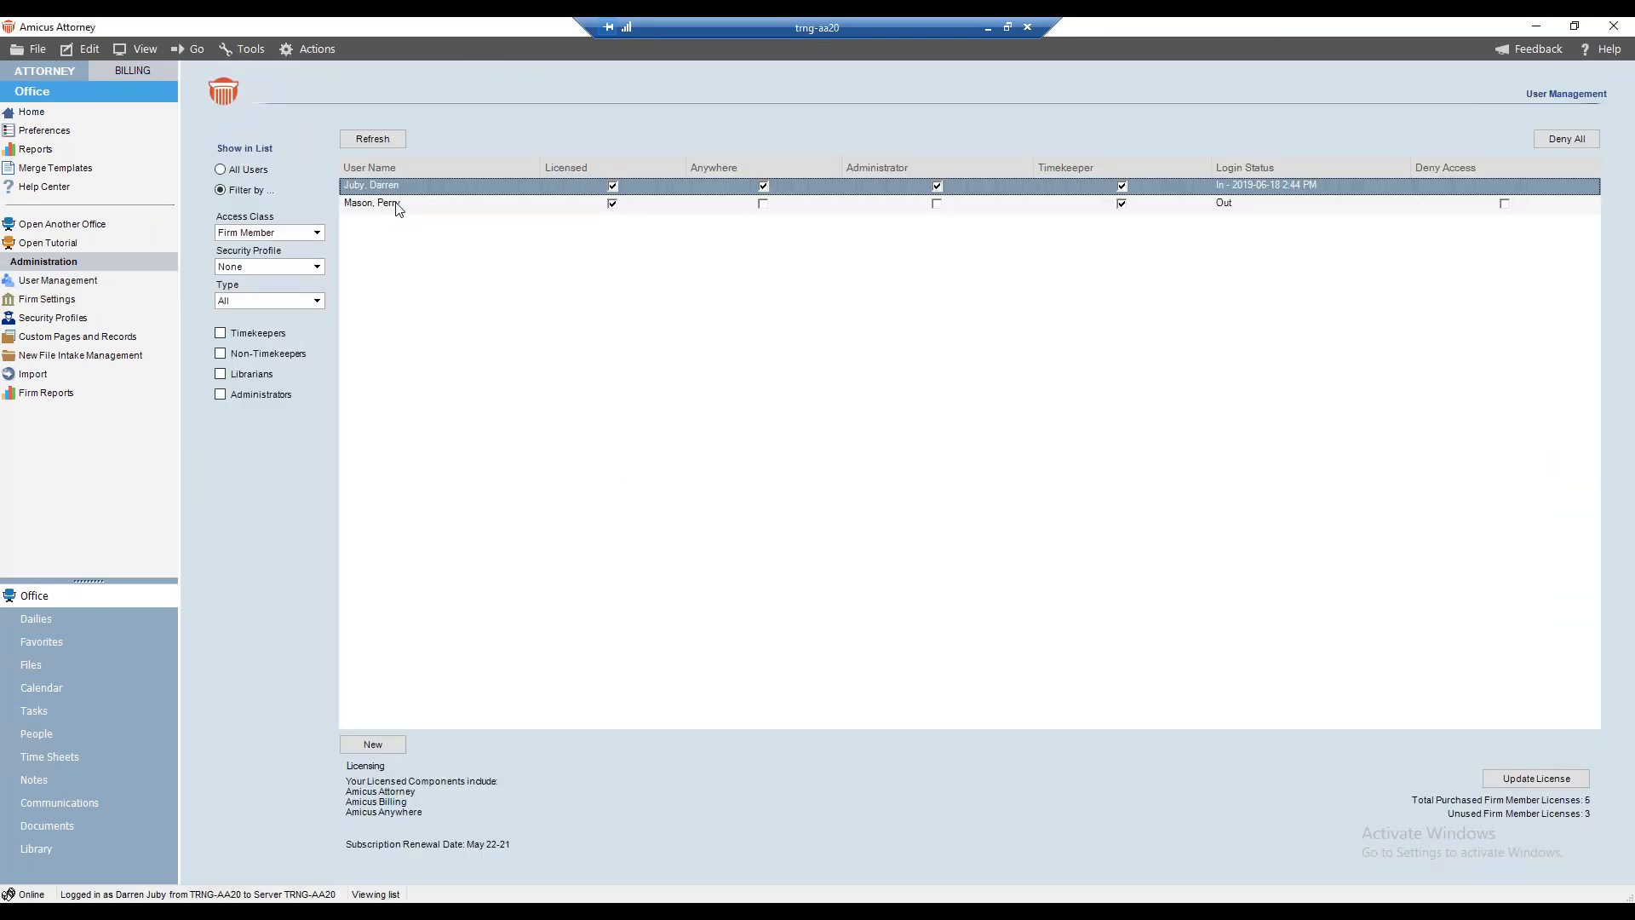
pyautogui.click(398, 204)
pyautogui.rightClick(397, 207)
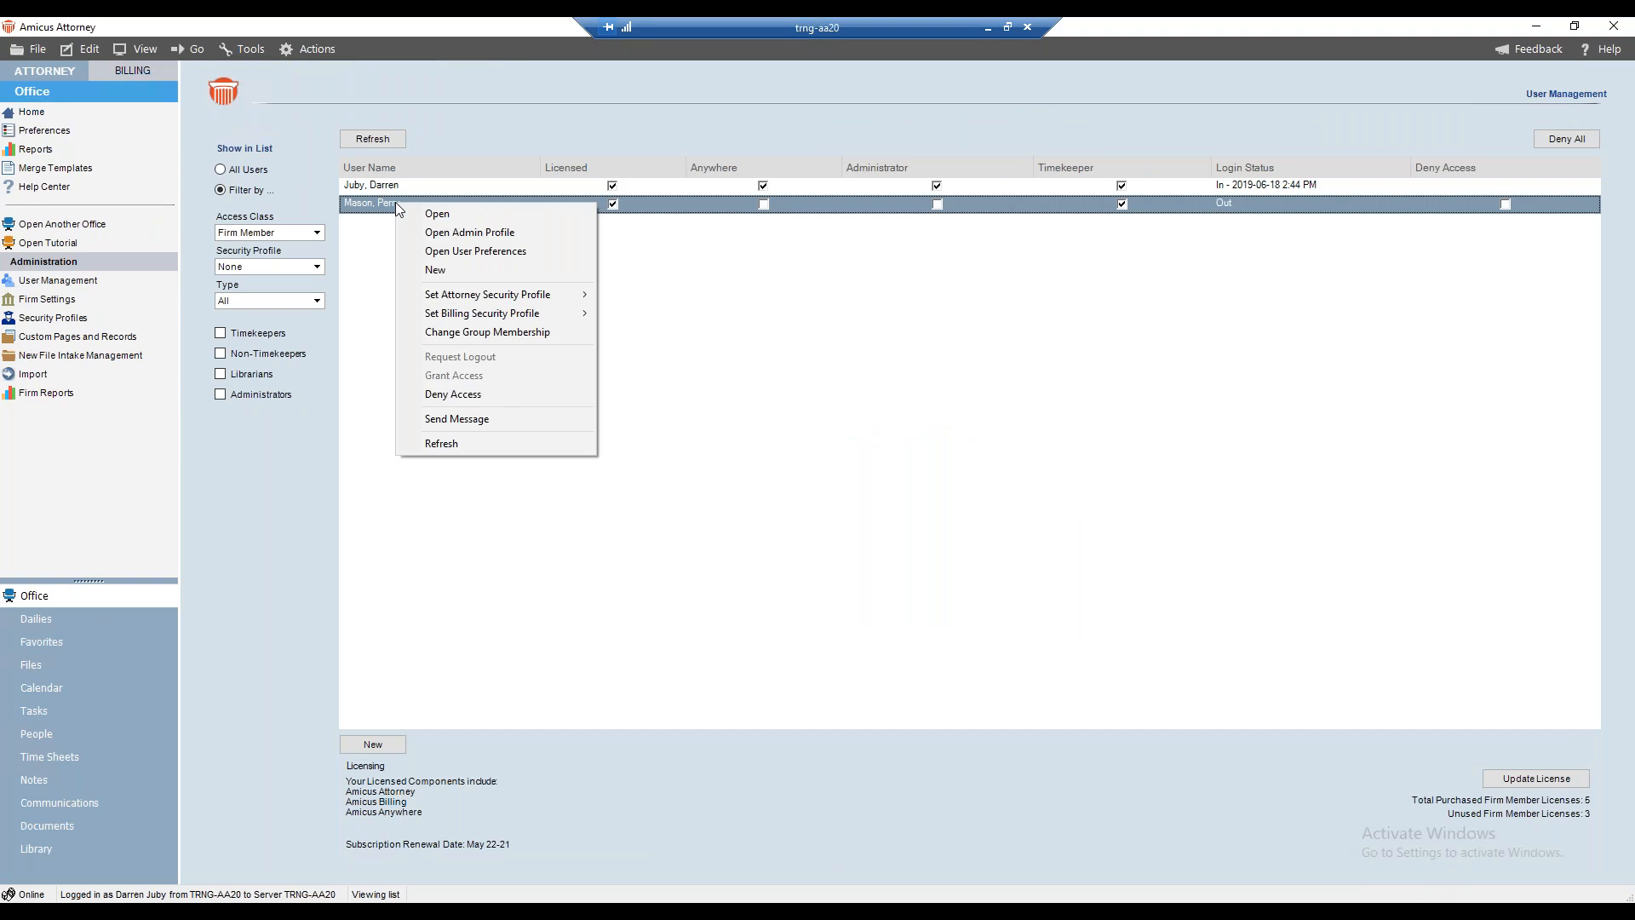
pyautogui.click(456, 250)
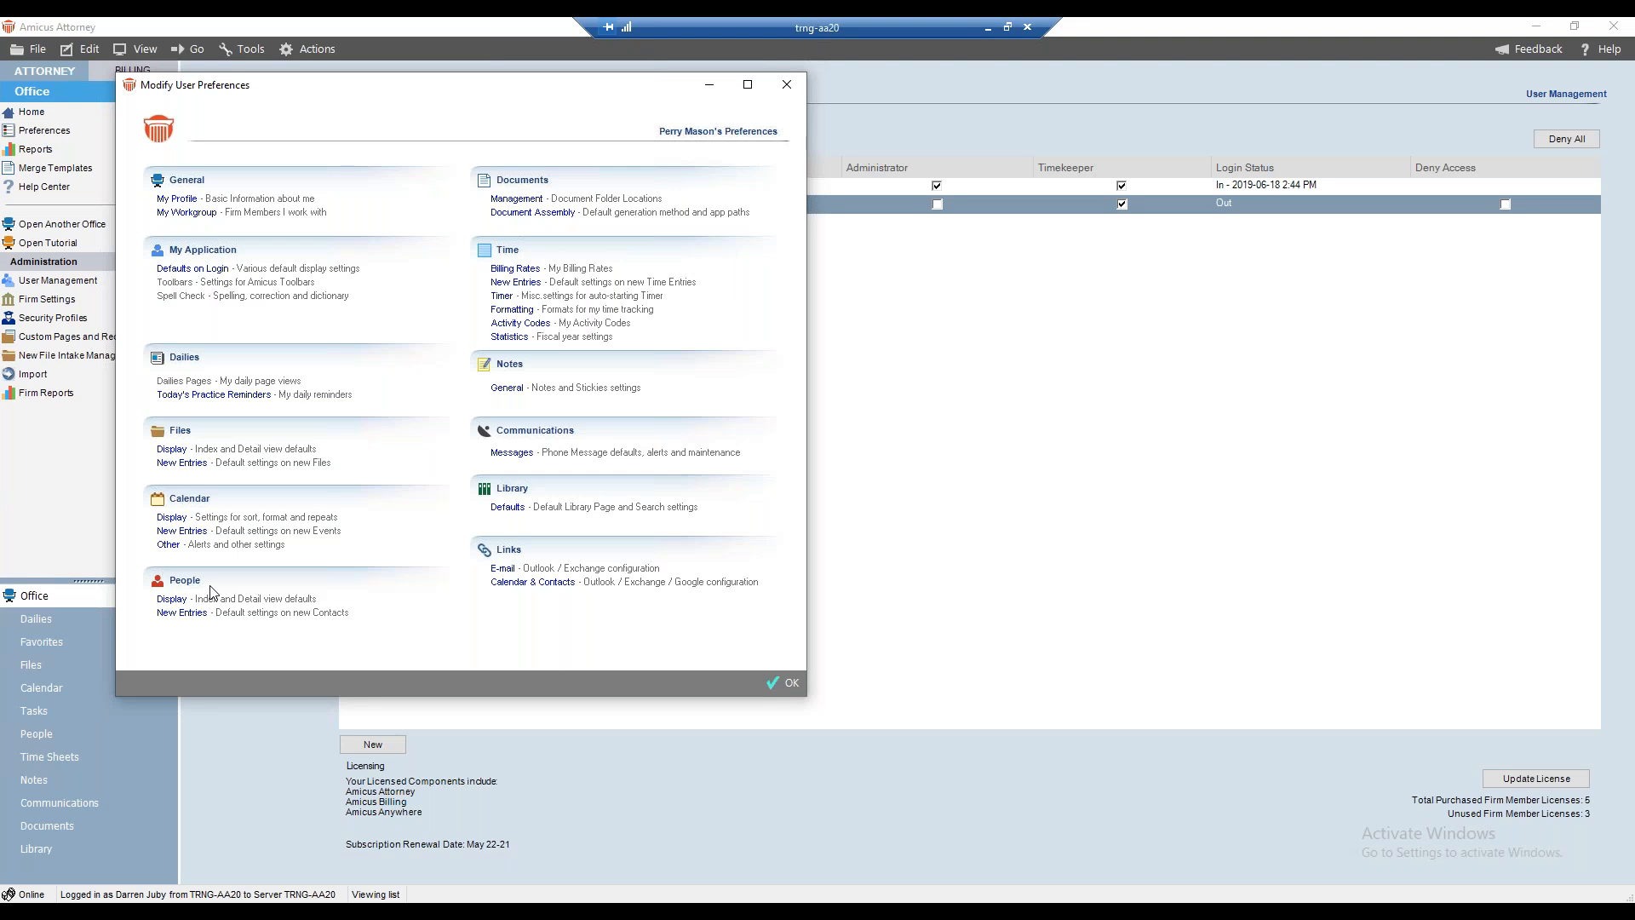
pyautogui.click(782, 682)
# - Return to Communications, show the available Outlook Email actions for synchronizing and setting the signature, and dismiss them without choosing one
pyautogui.click(64, 803)
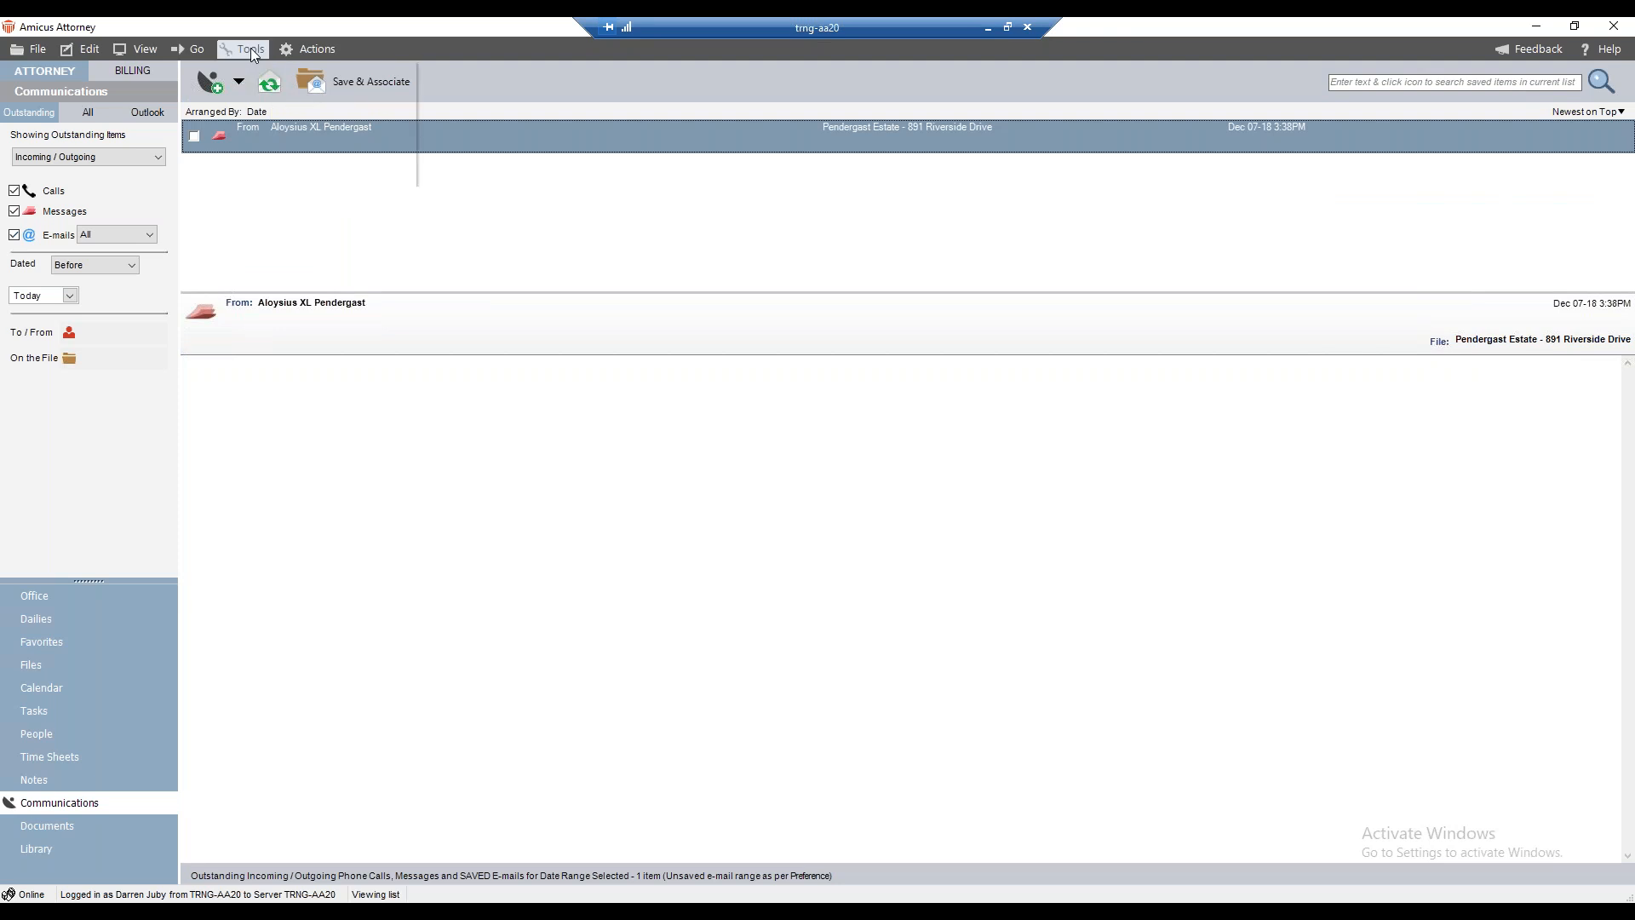
pyautogui.click(250, 49)
pyautogui.click(304, 49)
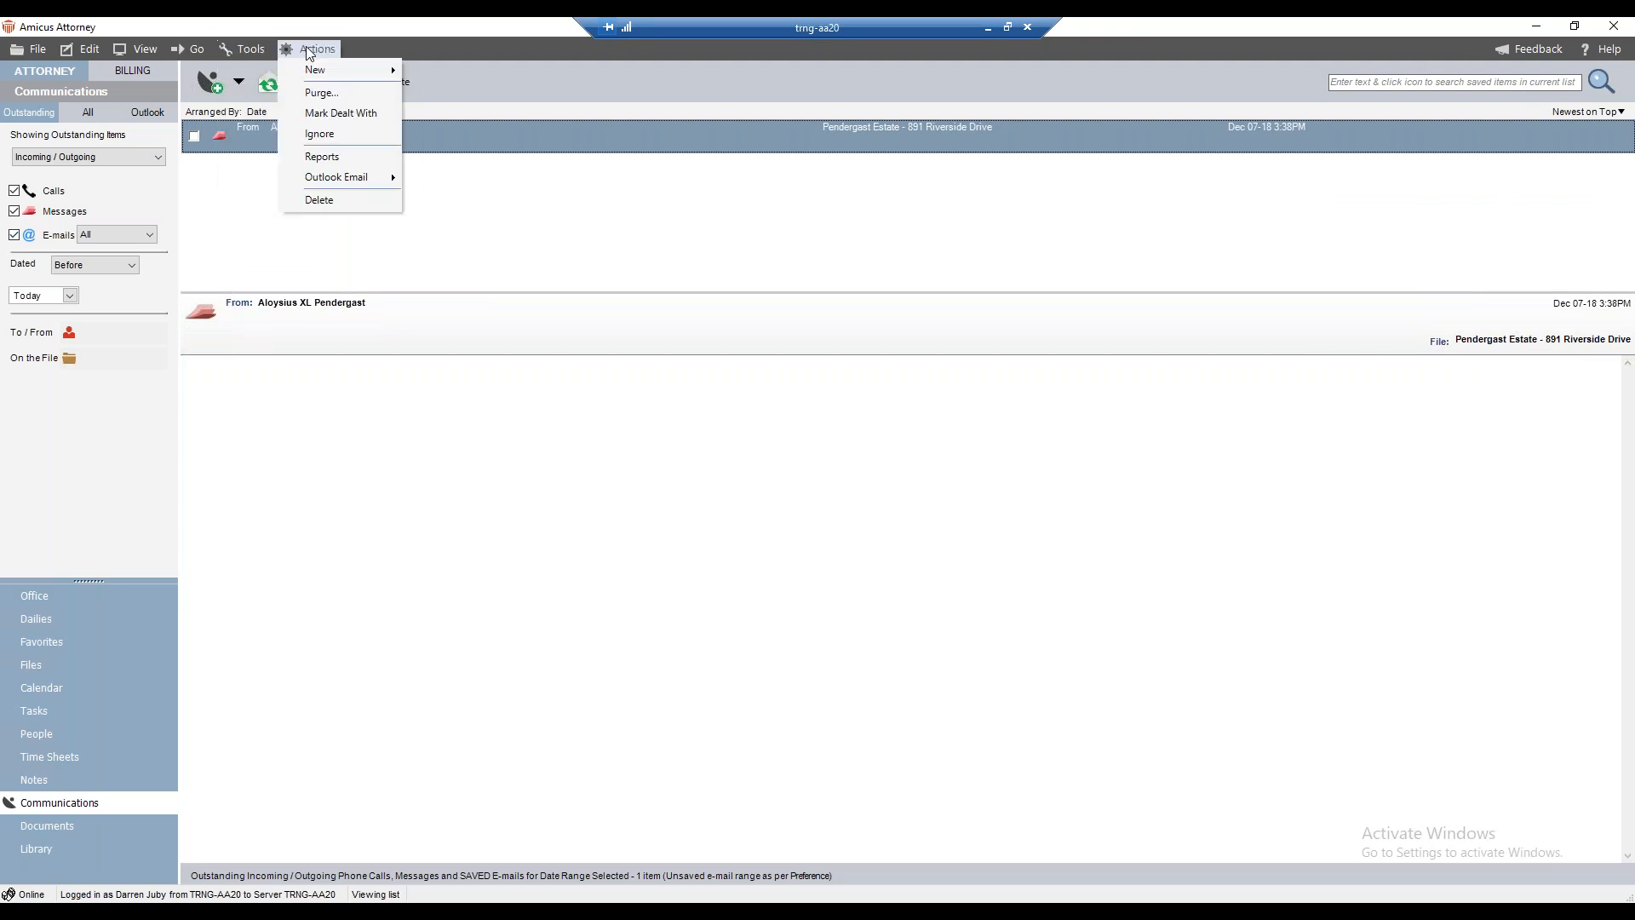
pyautogui.moveTo(332, 186)
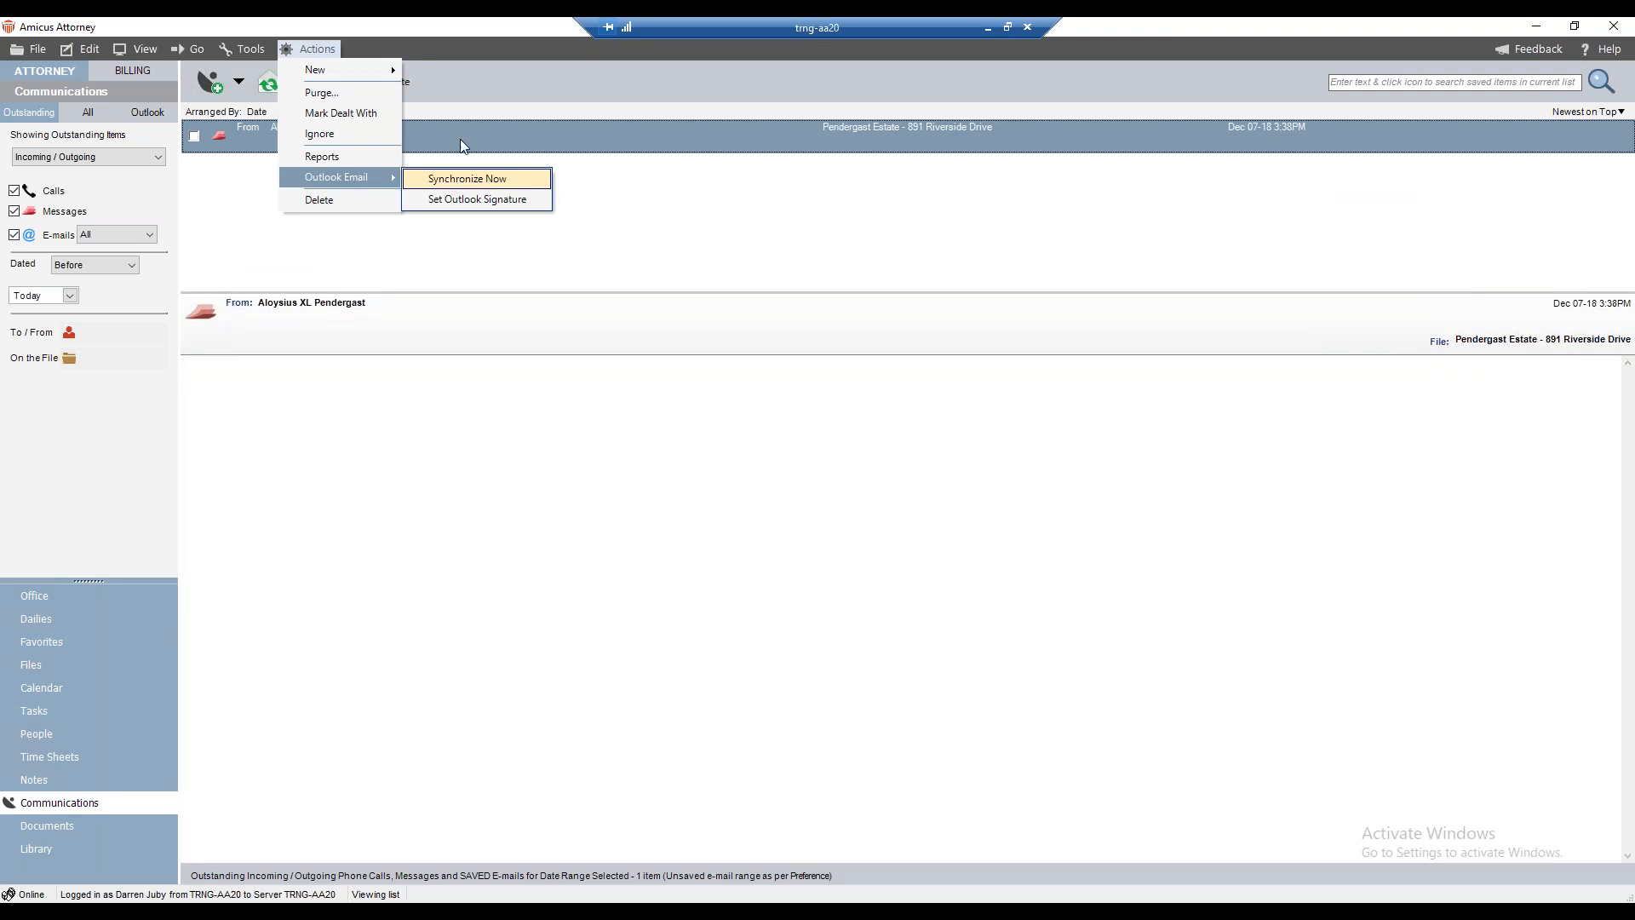
pyautogui.click(499, 50)
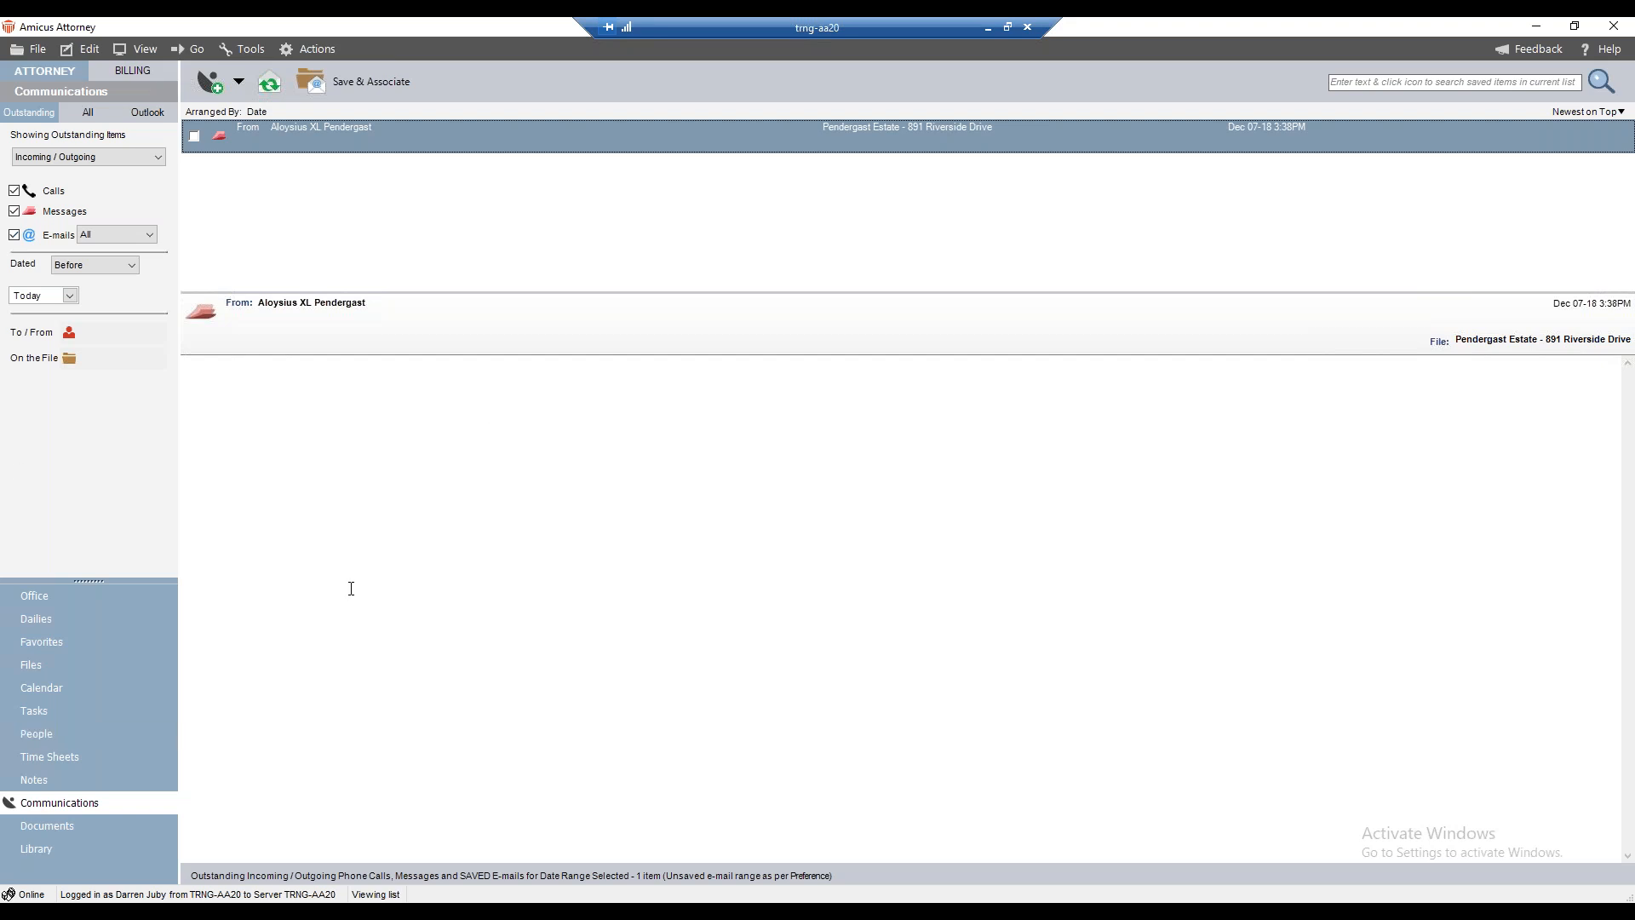
# - Switch to the running PowerPoint slide show and advance to the AbacusMaximus conference slide
pyautogui.hotkey('alt', 'Tab')
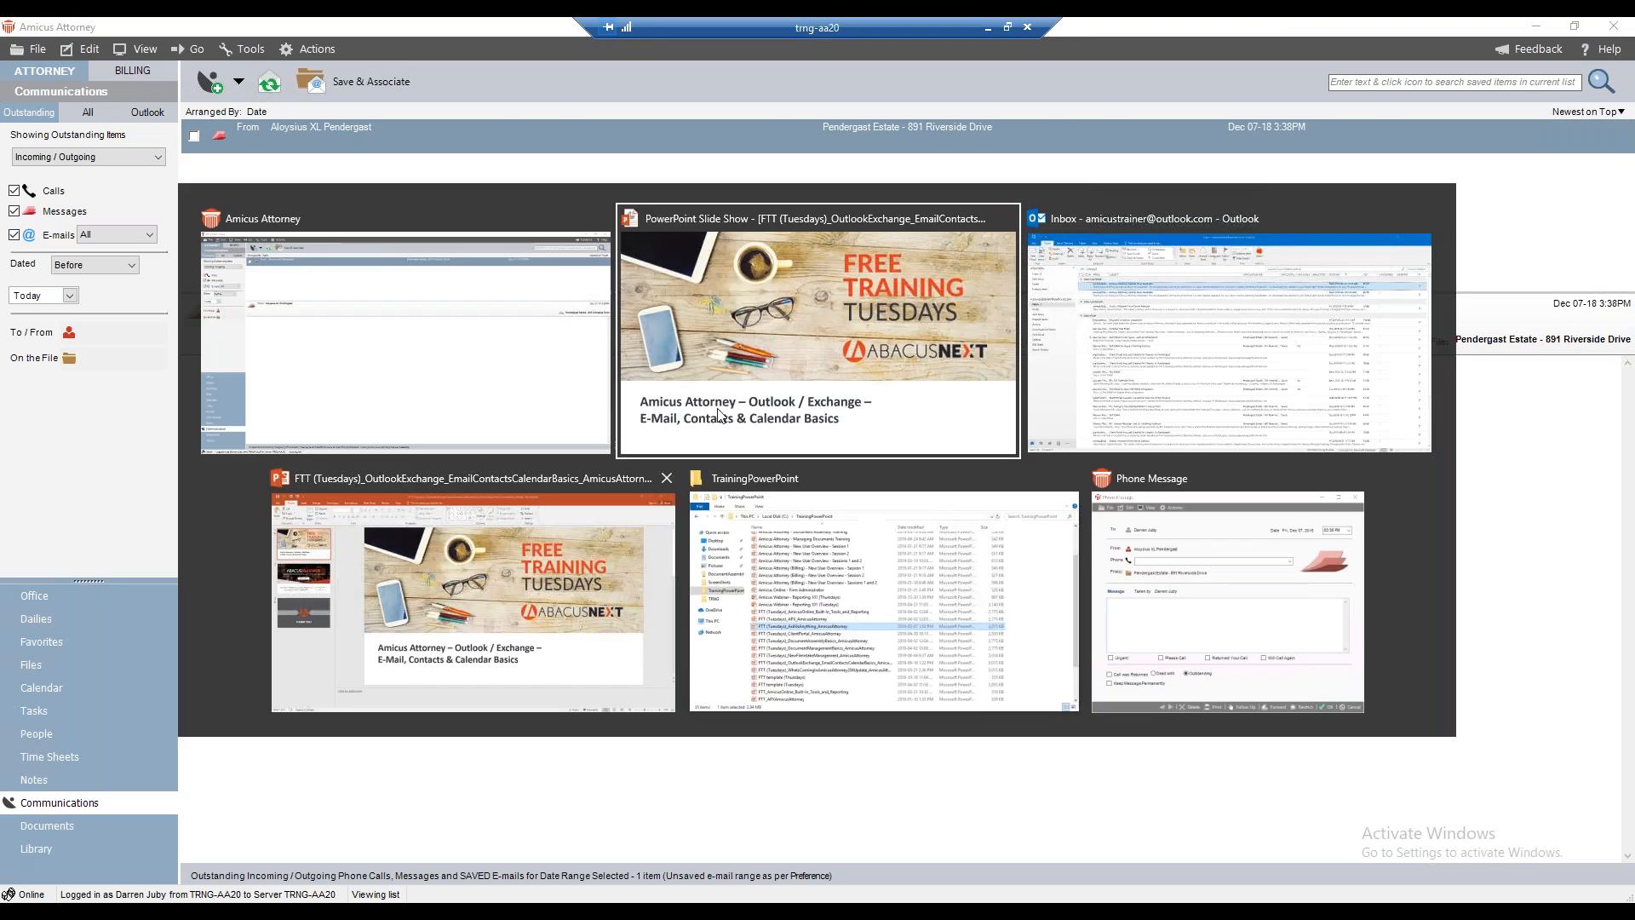
pyautogui.click(800, 335)
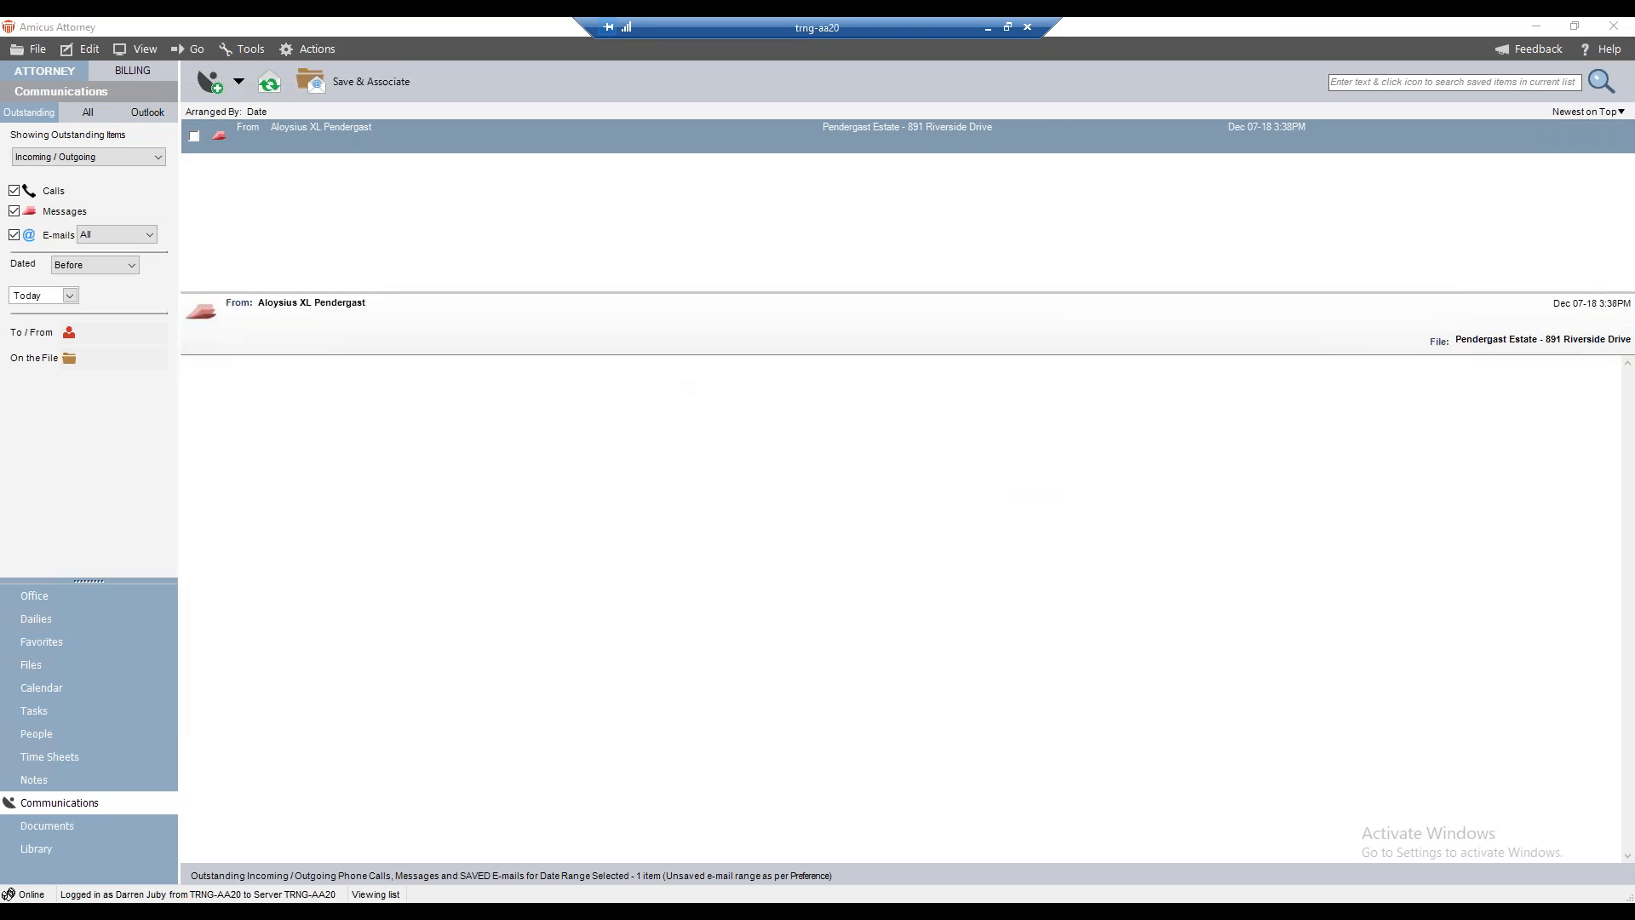
pyautogui.press('Right')
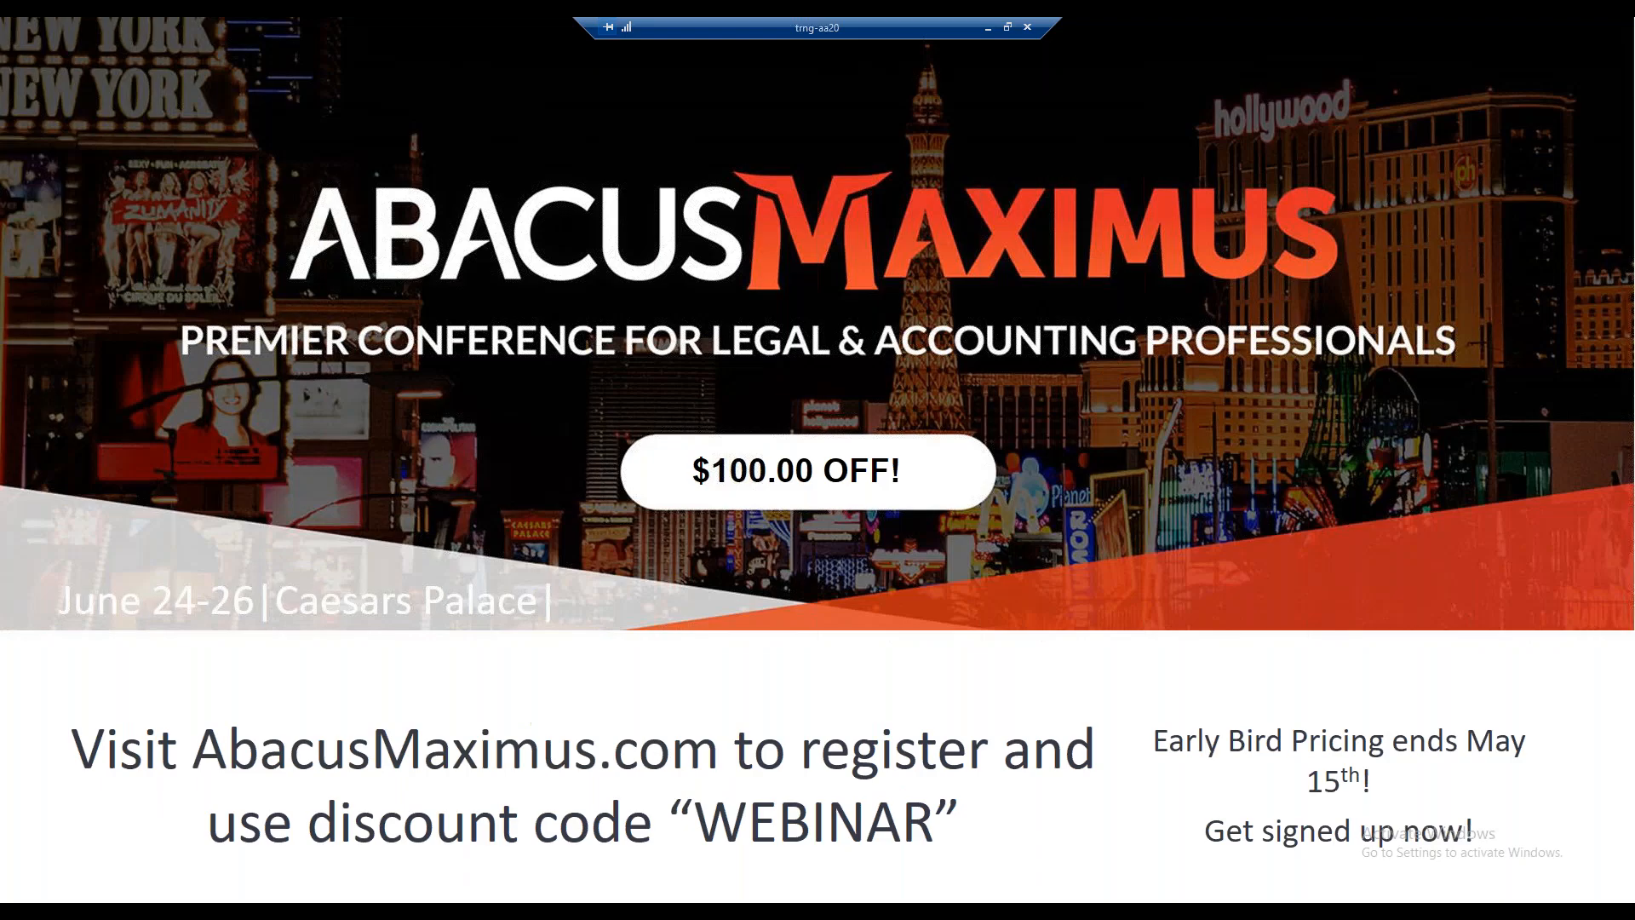